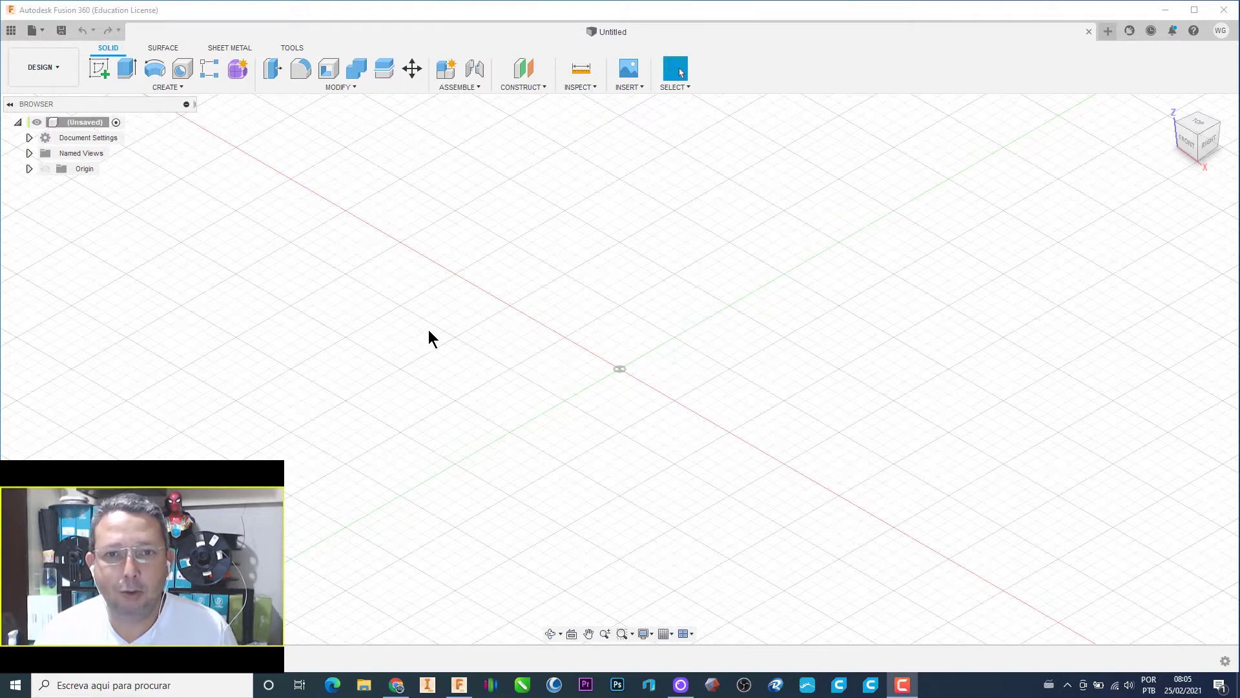
# Step: Switch the root component to Do not capture Design History and confirm the warning
pyautogui.rightClick(95, 126)
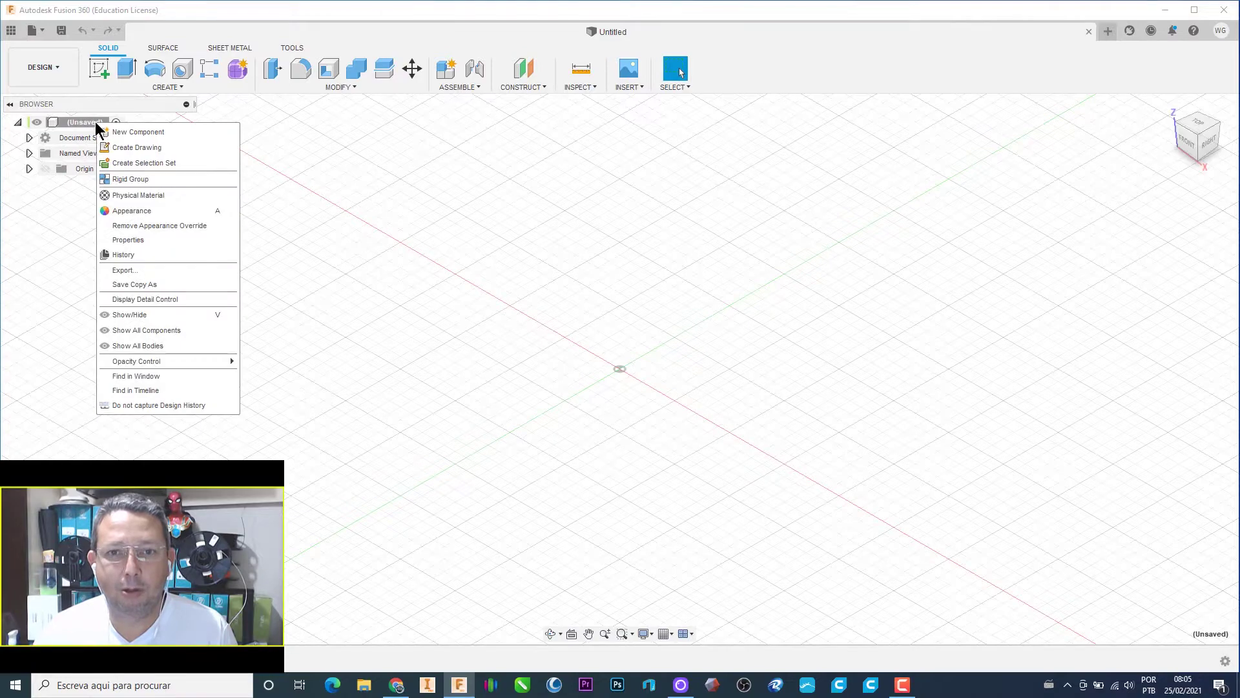
pyautogui.click(188, 404)
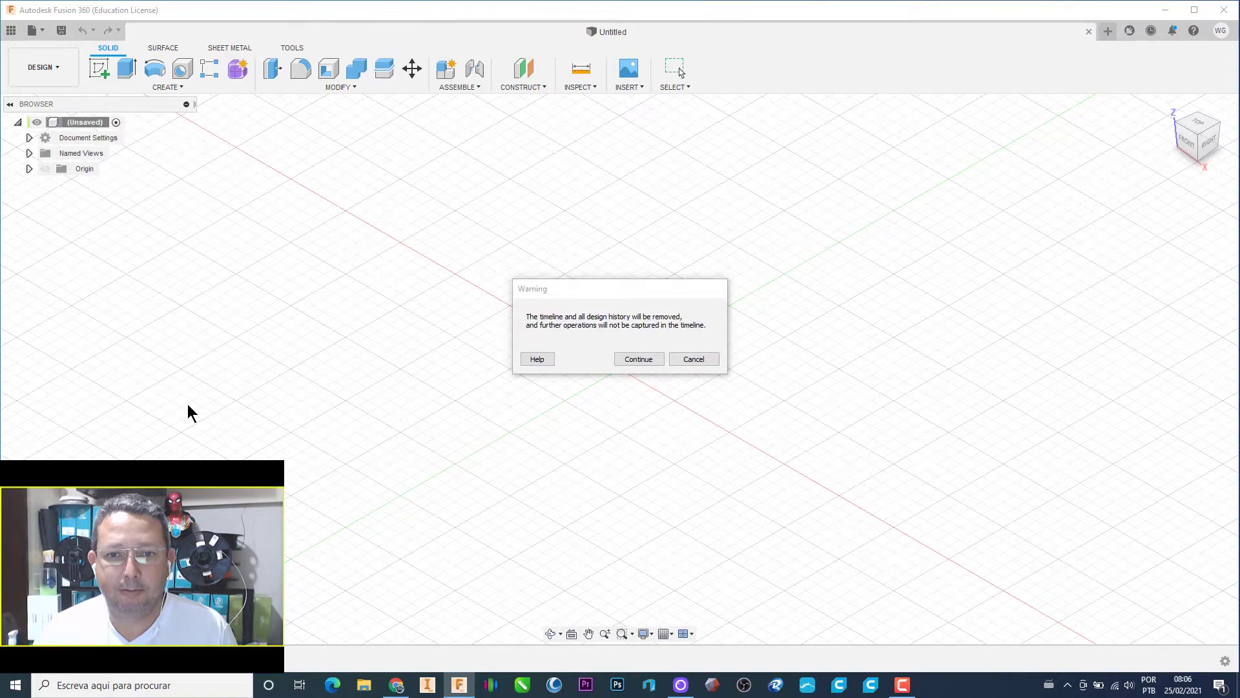
pyautogui.click(638, 362)
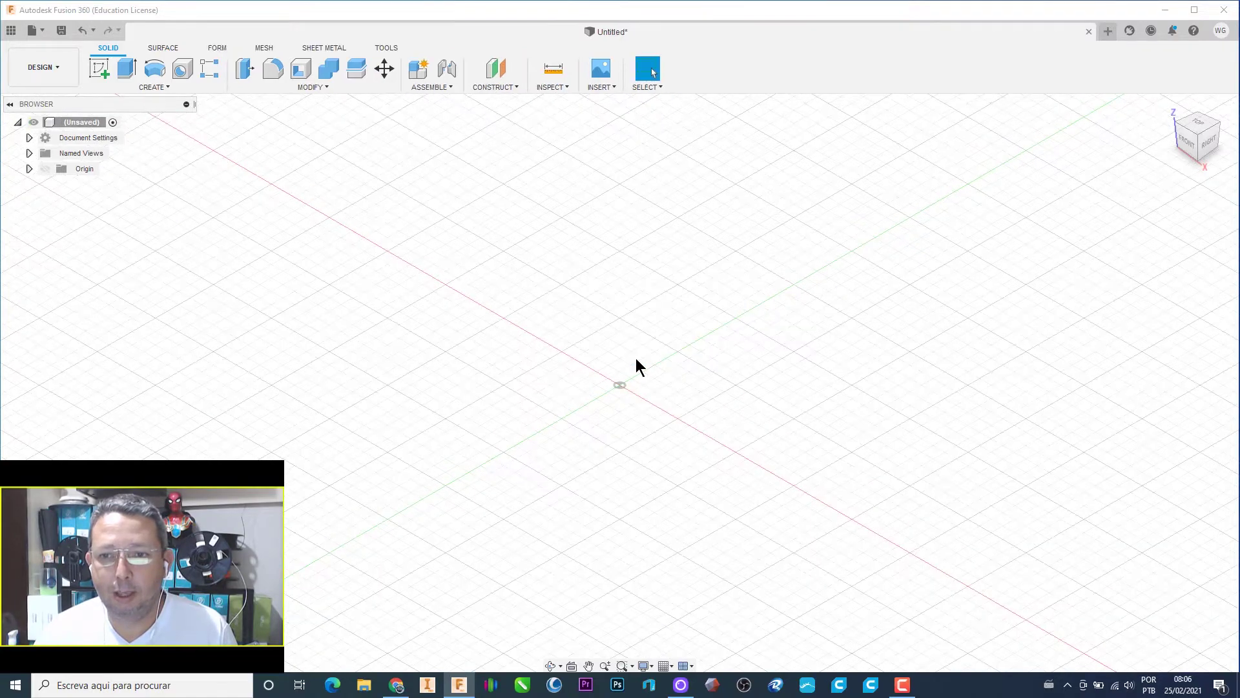
# Step: Insert glock_block_v5E.stl from the desktop as a mesh, previewing it before opening
pyautogui.click(609, 86)
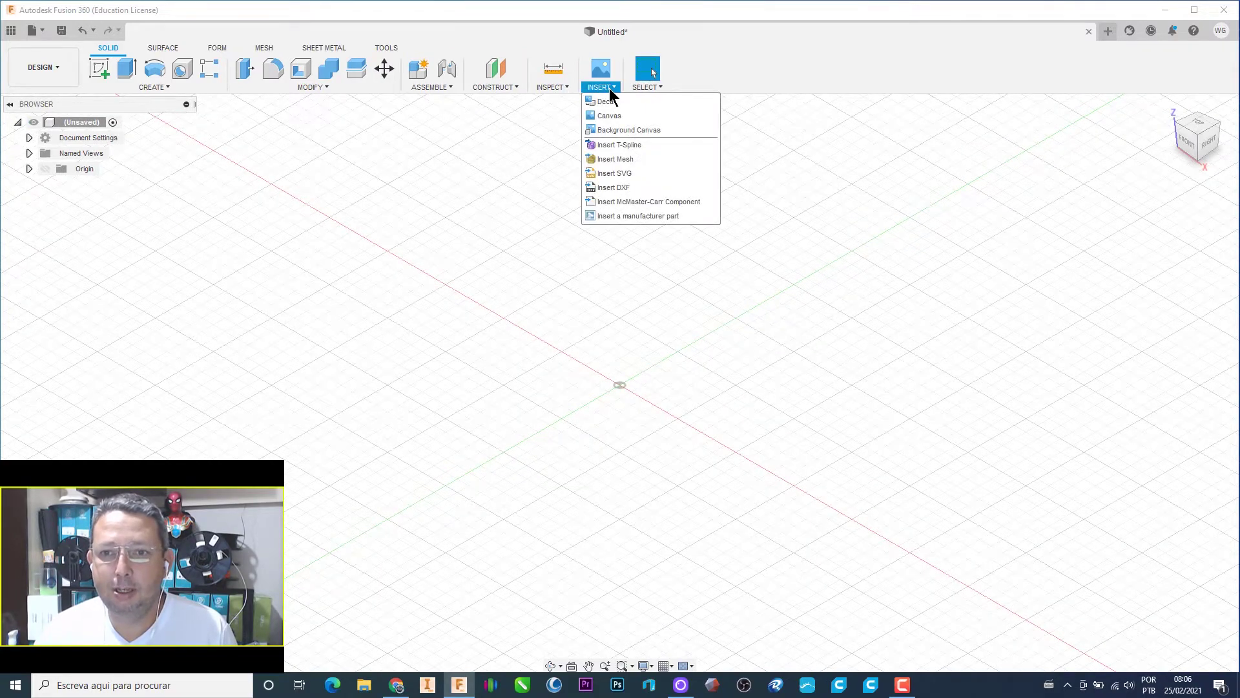
pyautogui.click(624, 162)
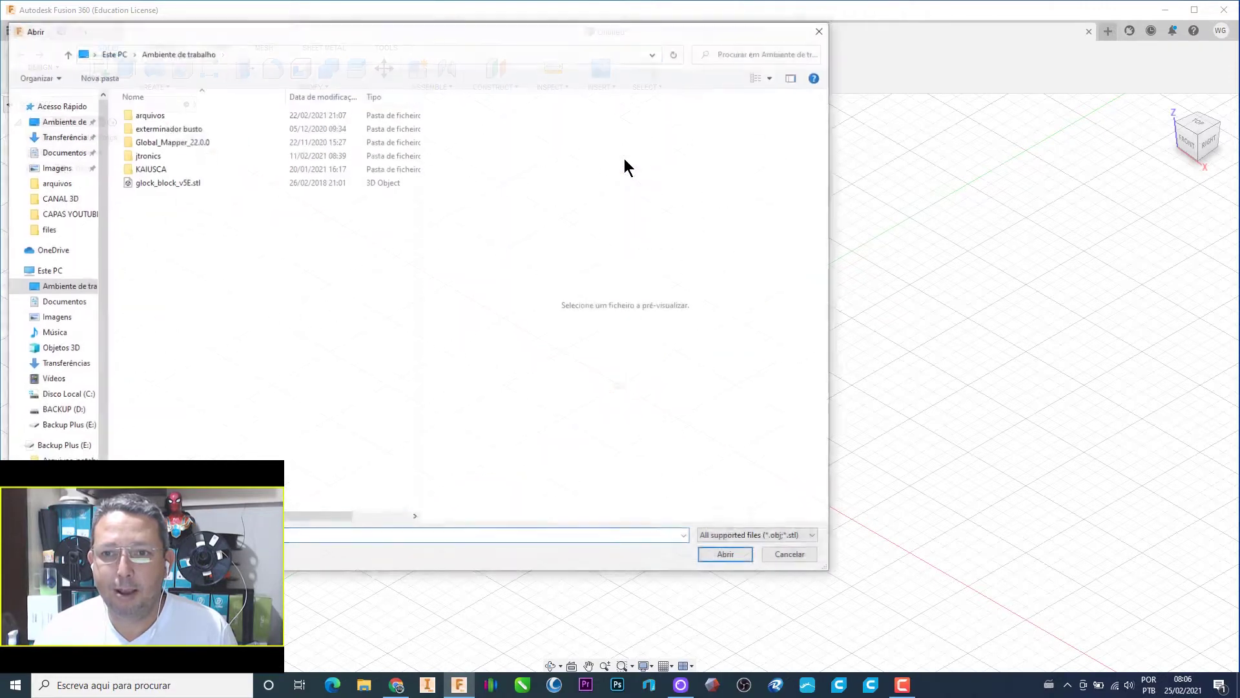
pyautogui.click(151, 182)
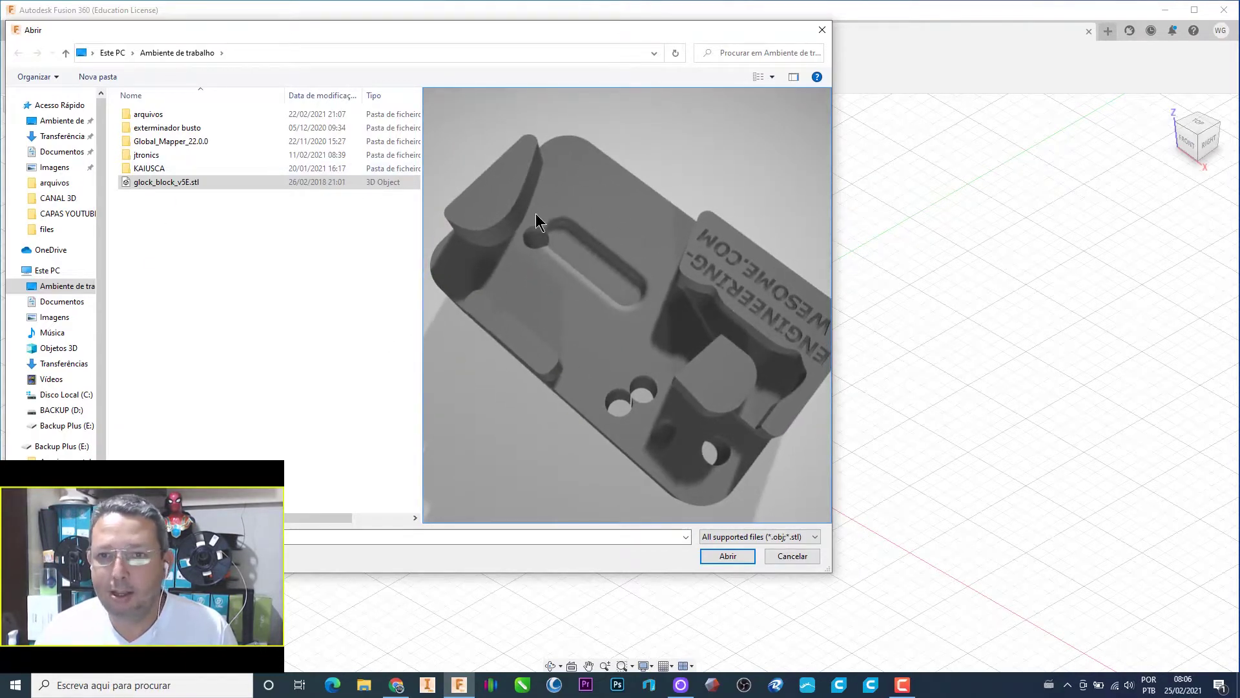
pyautogui.click(680, 270)
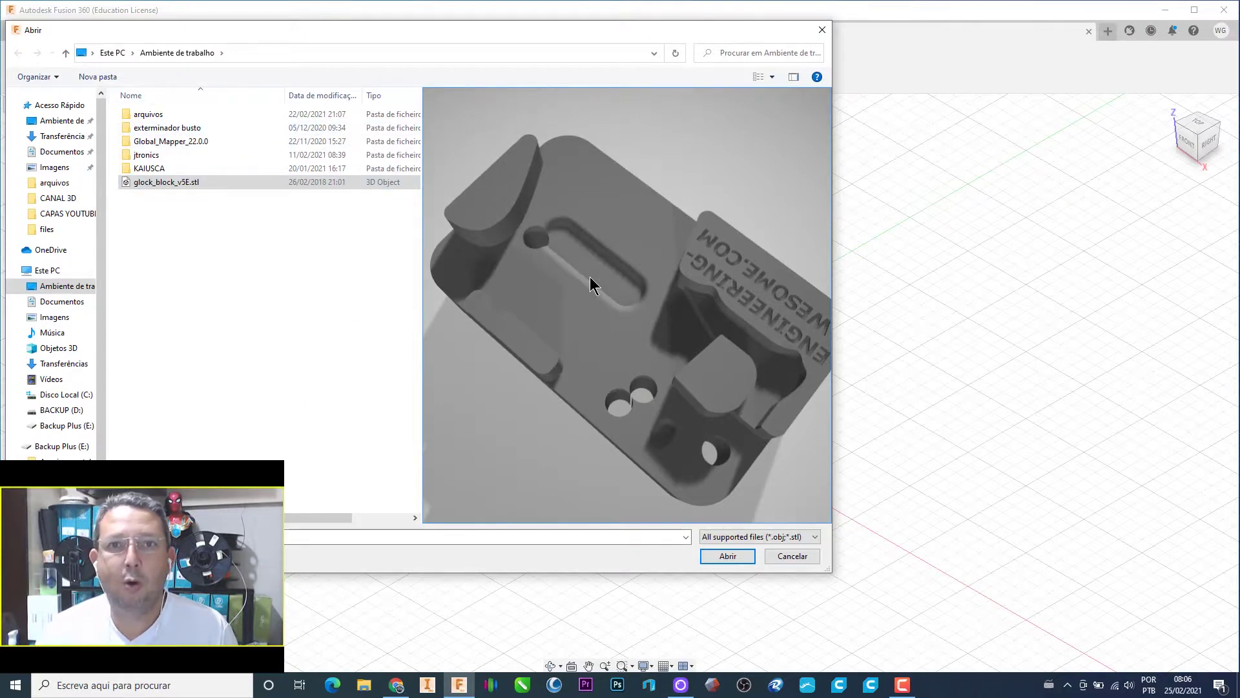
pyautogui.moveTo(668, 389)
pyautogui.mouseDown()
pyautogui.moveTo(574, 401)
pyautogui.moveTo(711, 344)
pyautogui.moveTo(748, 412)
pyautogui.moveTo(602, 250)
pyautogui.moveTo(588, 267)
pyautogui.mouseUp()
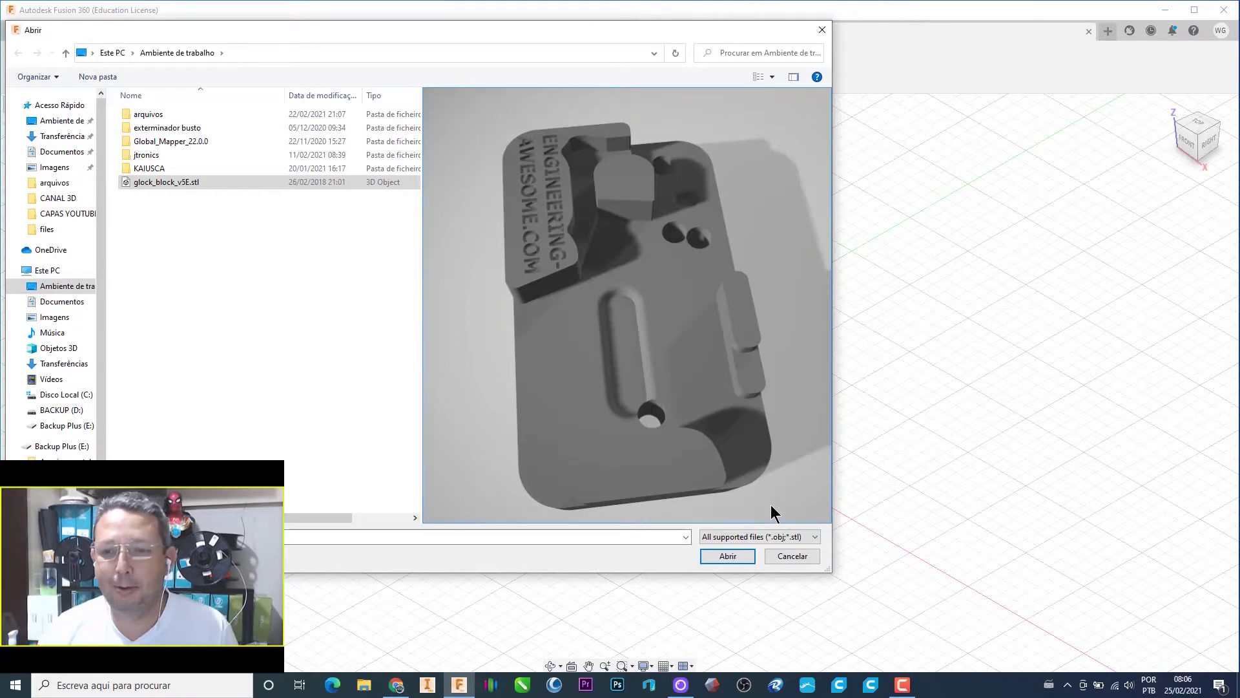
pyautogui.click(729, 557)
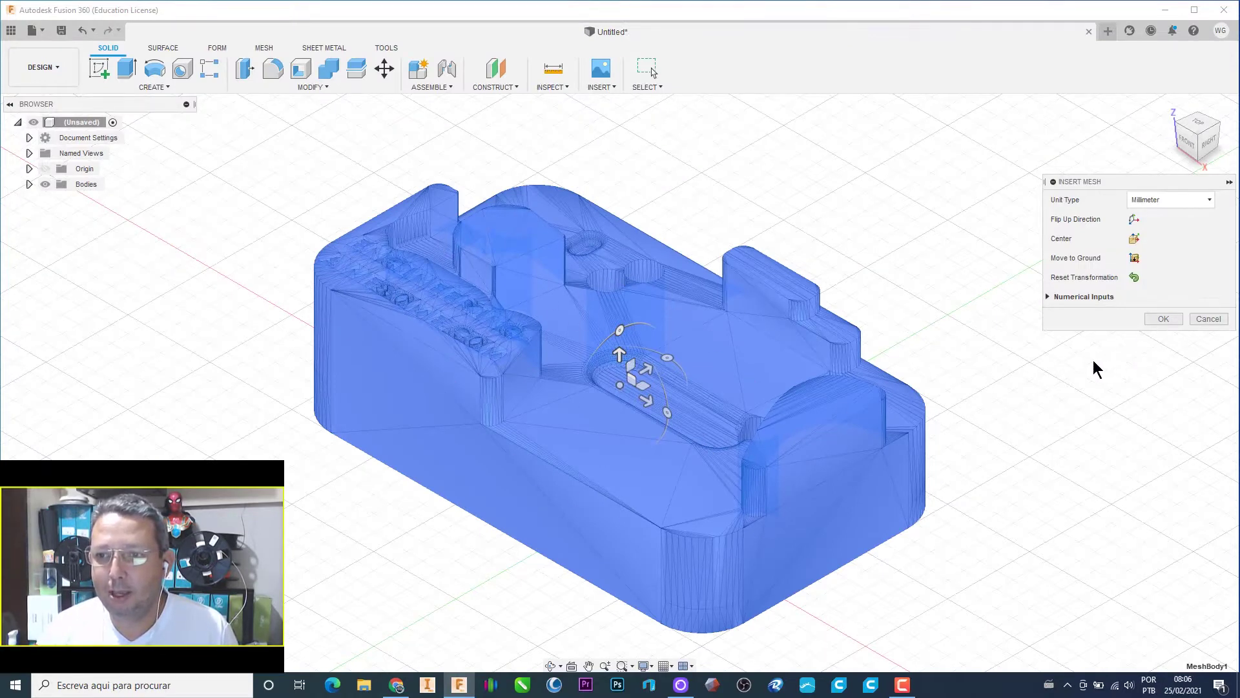
# Step: Centre the inserted mesh in Millimeter units and confirm it
pyautogui.click(1135, 240)
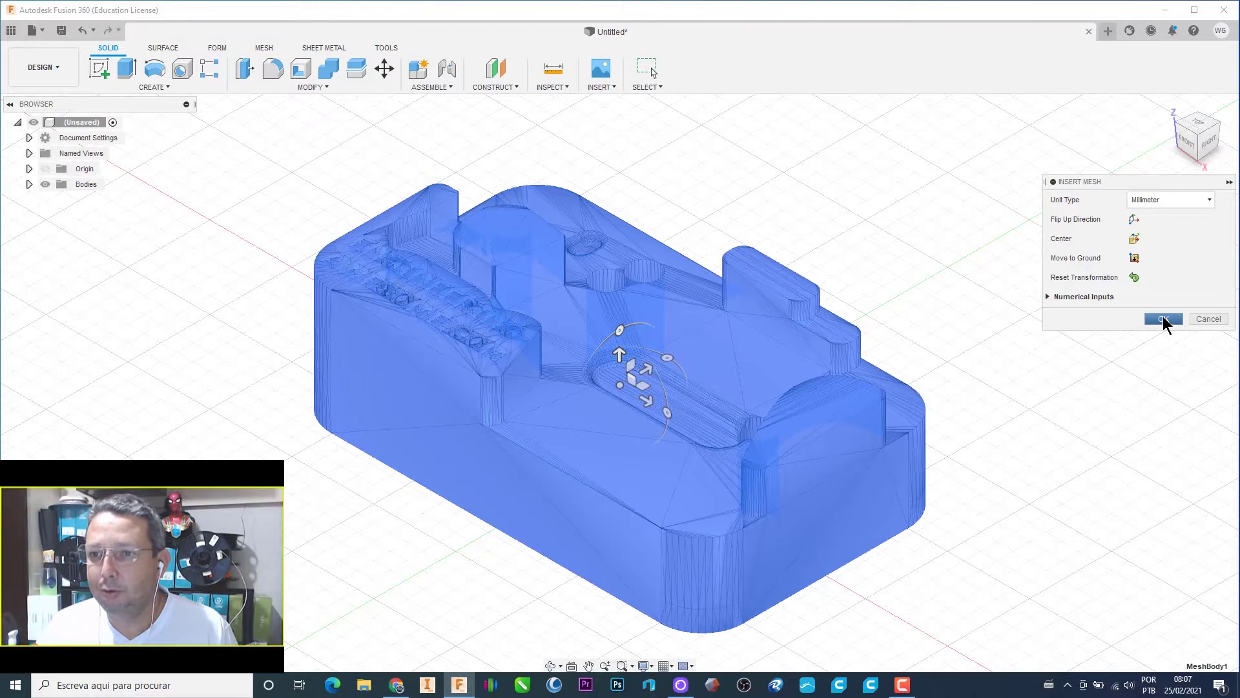
pyautogui.click(1164, 320)
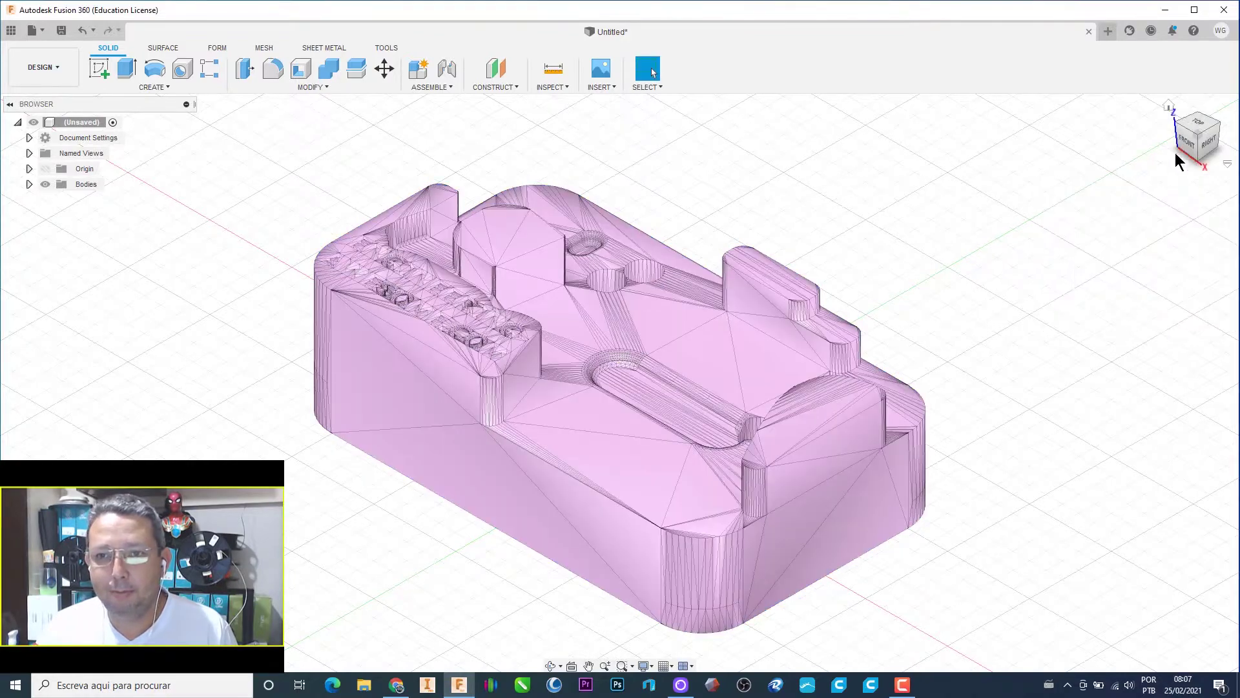
# Step: Zoom in from the top view on the ENGINEERING-AWESOME.COM text, then orbit to a tilted view
pyautogui.click(1202, 128)
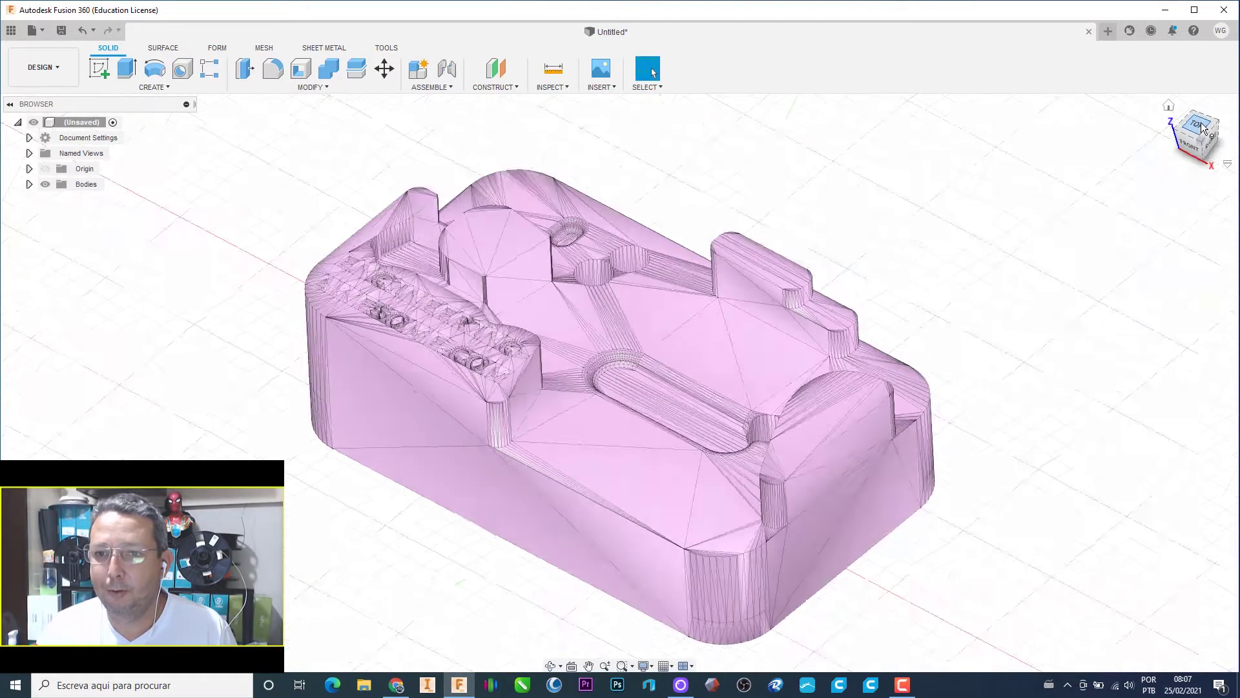
pyautogui.scroll(5, 429, 505)
pyautogui.scroll(2, 429, 505)
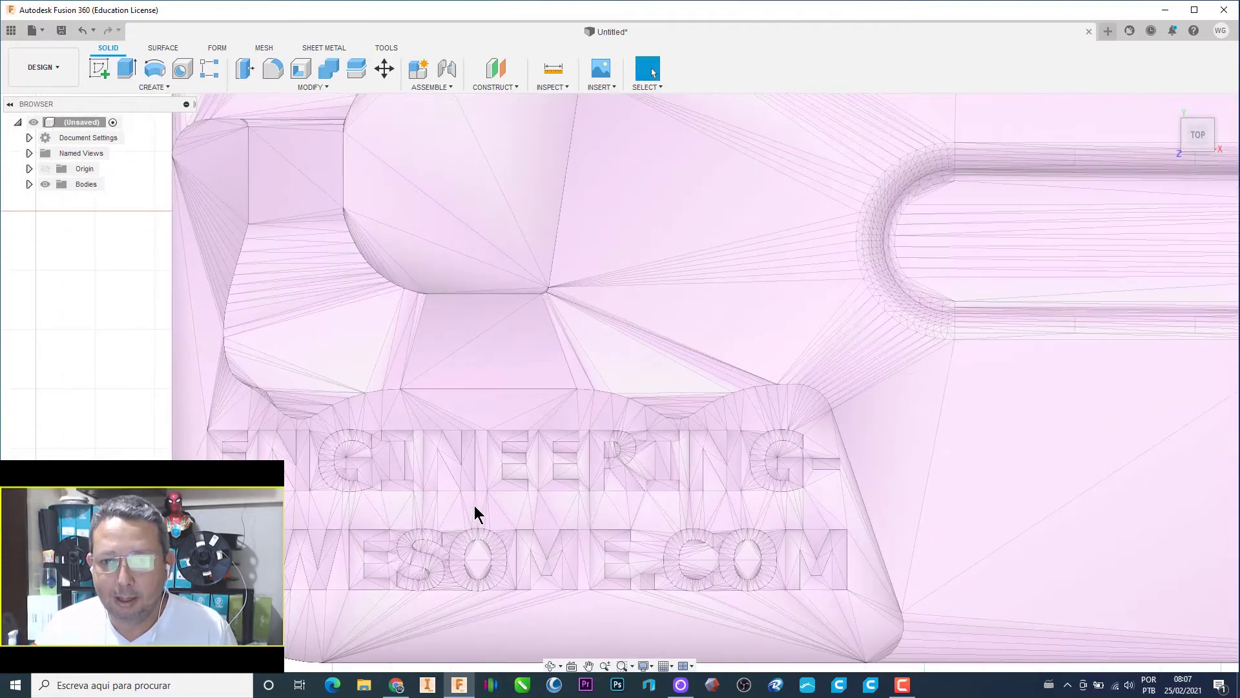
pyautogui.scroll(2, 476, 513)
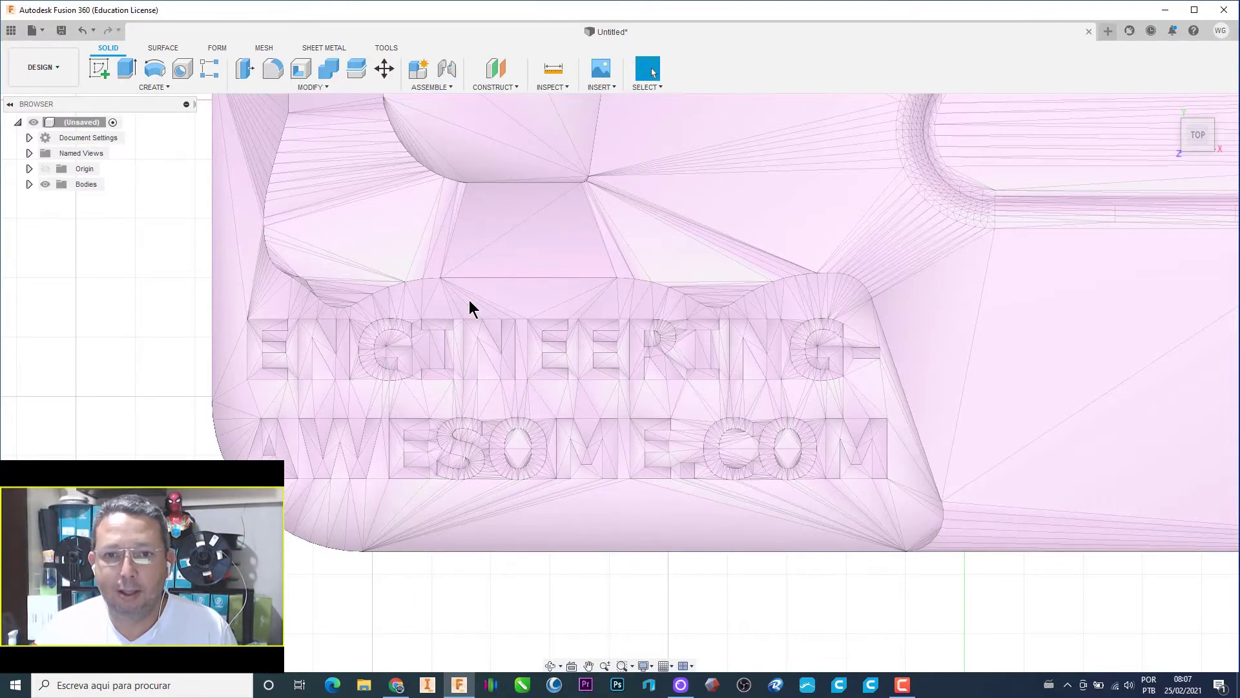
pyautogui.scroll(-6, 469, 300)
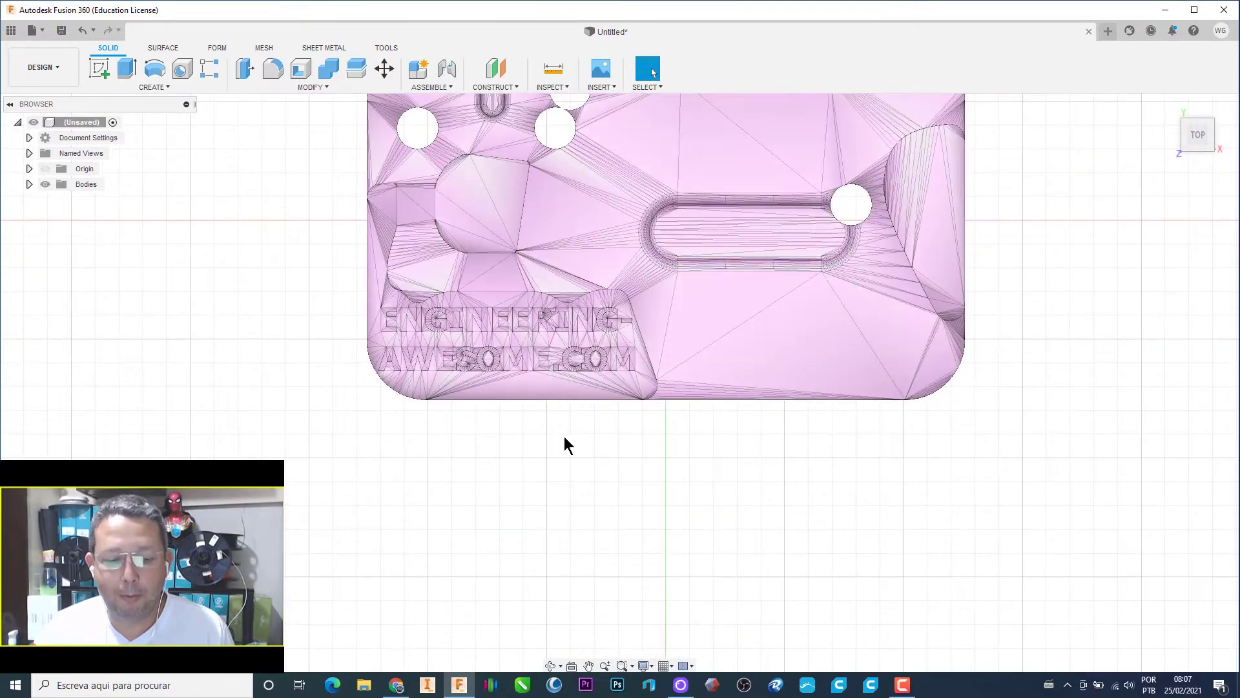
pyautogui.moveTo(587, 458)
pyautogui.keyDown('shift'); pyautogui.mouseDown(button='middle')
pyautogui.moveTo(548, 373)
pyautogui.moveTo(567, 421)
pyautogui.moveTo(549, 587)
pyautogui.mouseUp(button='middle'); pyautogui.keyUp('shift')
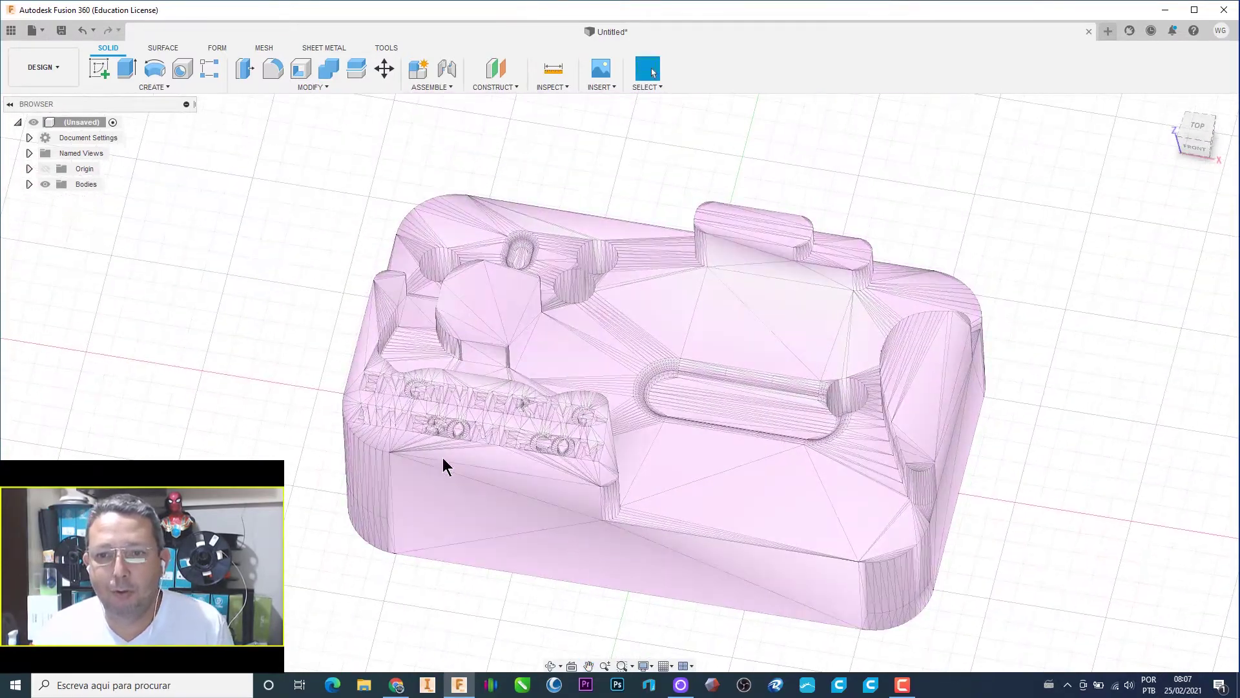
pyautogui.scroll(2, 445, 468)
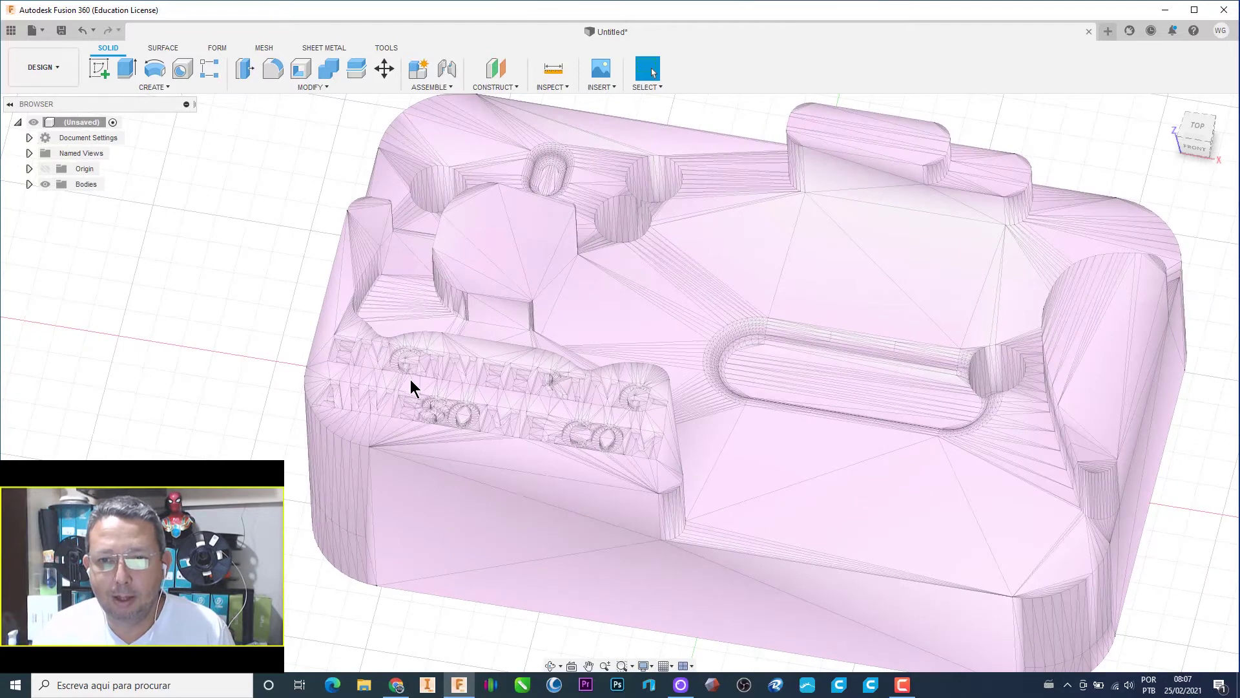
# Step: Convert MeshBody1 with Mesh to BRep into a new solid body, Body1
pyautogui.rightClick(410, 386)
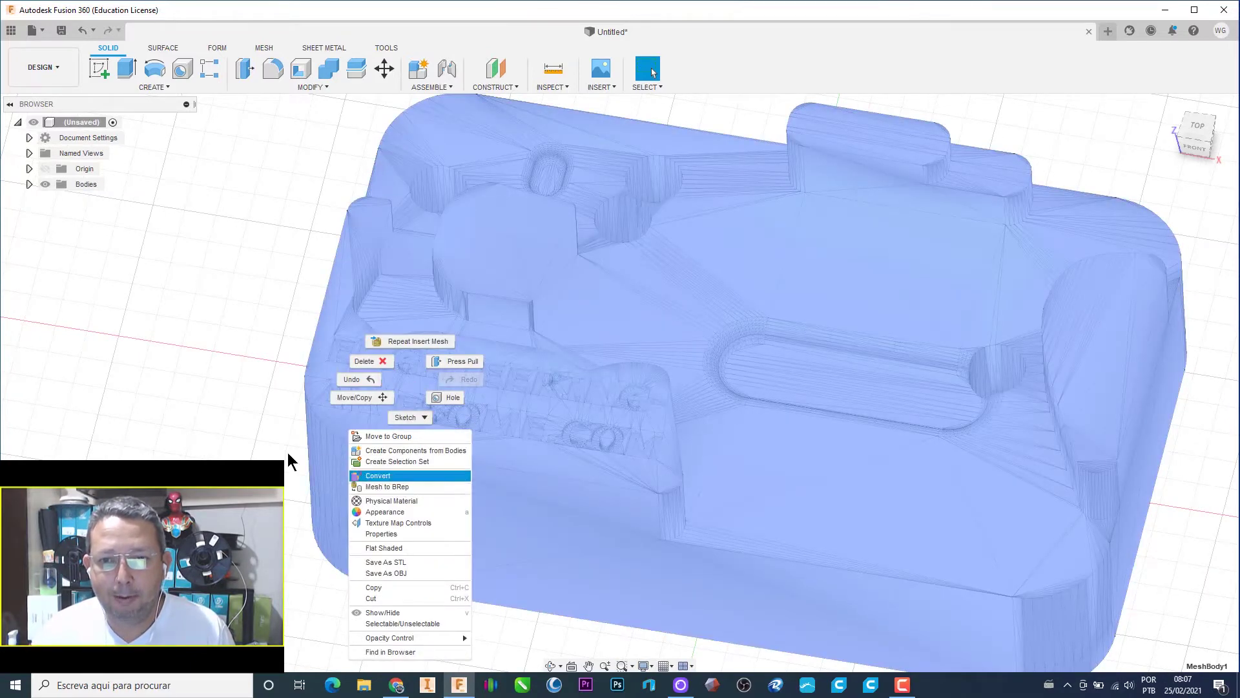
pyautogui.click(227, 427)
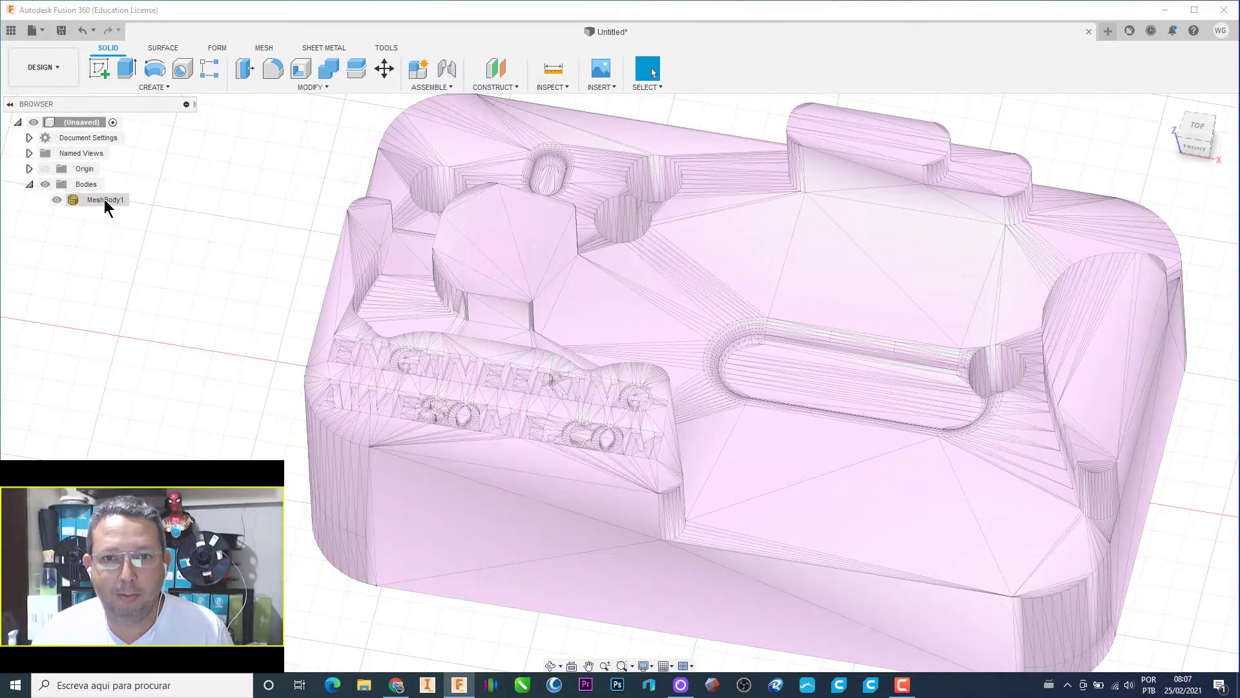
pyautogui.click(103, 199)
pyautogui.rightClick(104, 199)
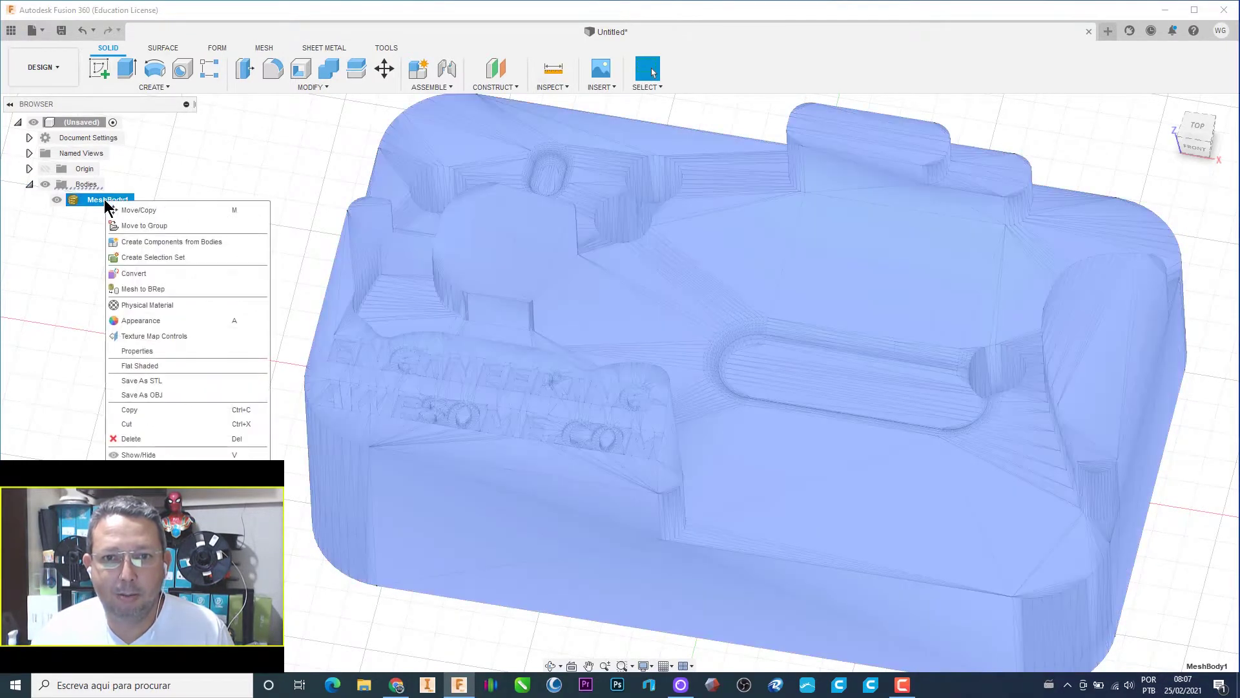
pyautogui.click(154, 289)
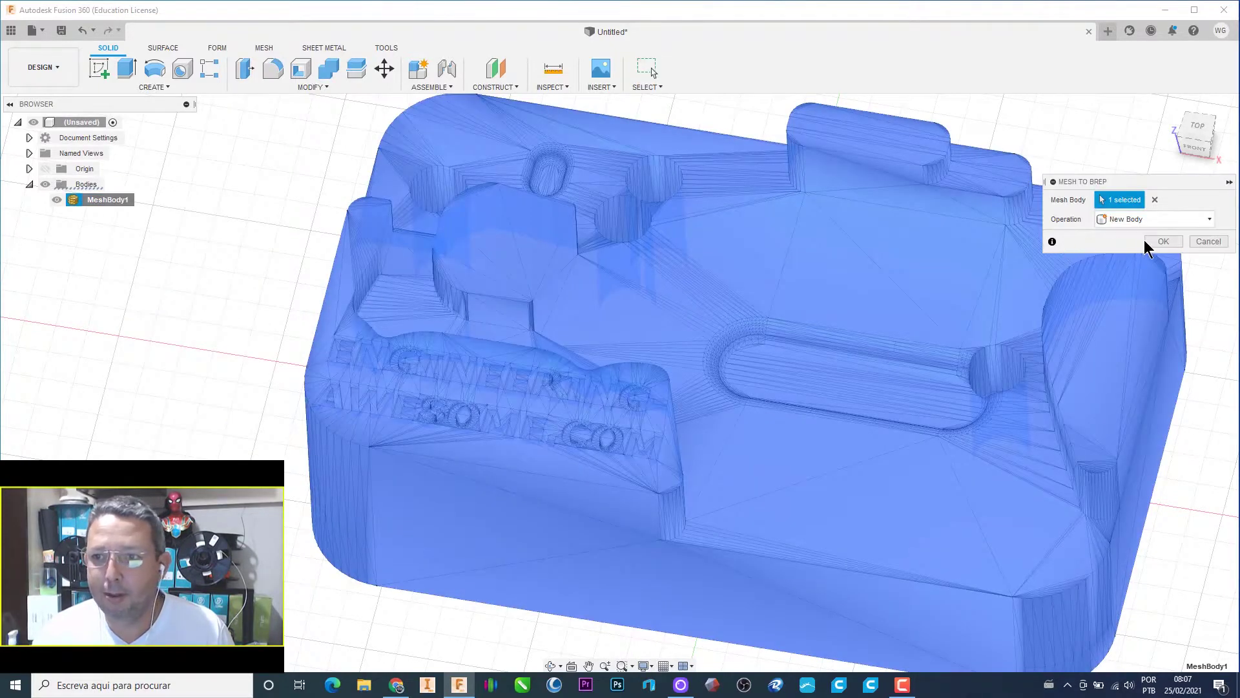
pyautogui.click(1162, 242)
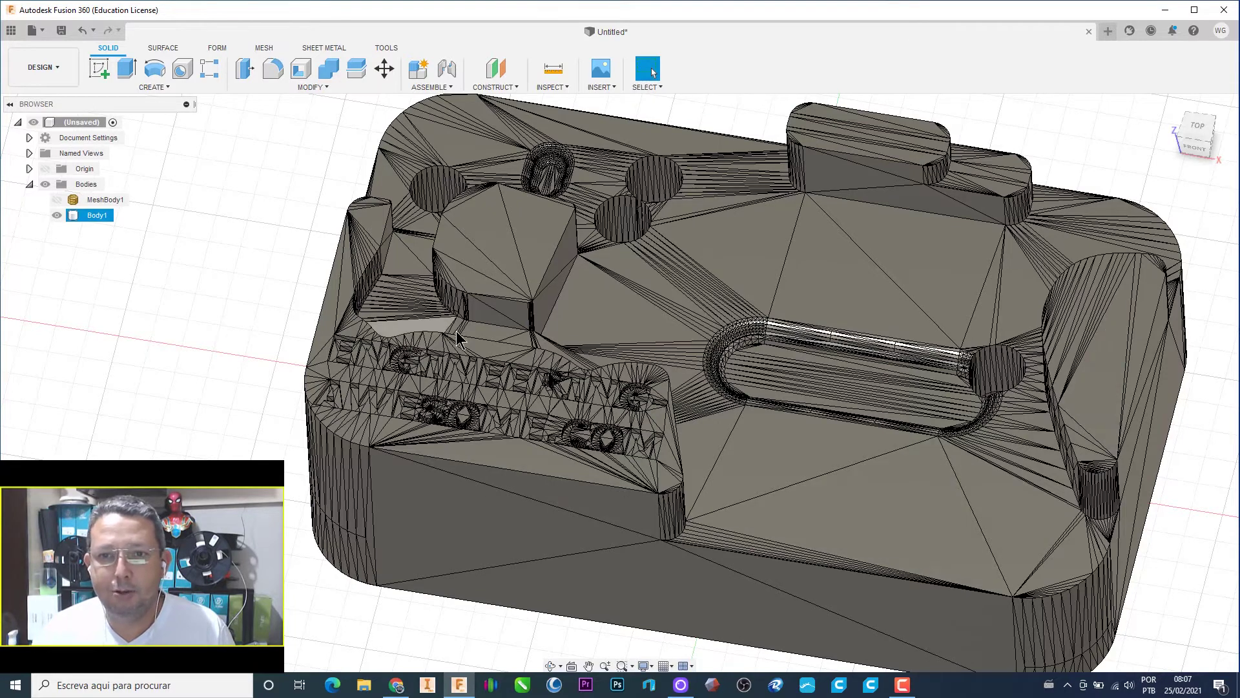
pyautogui.moveTo(481, 342); pyautogui.dragTo(509, 301, button='middle')
pyautogui.scroll(3, 501, 313)
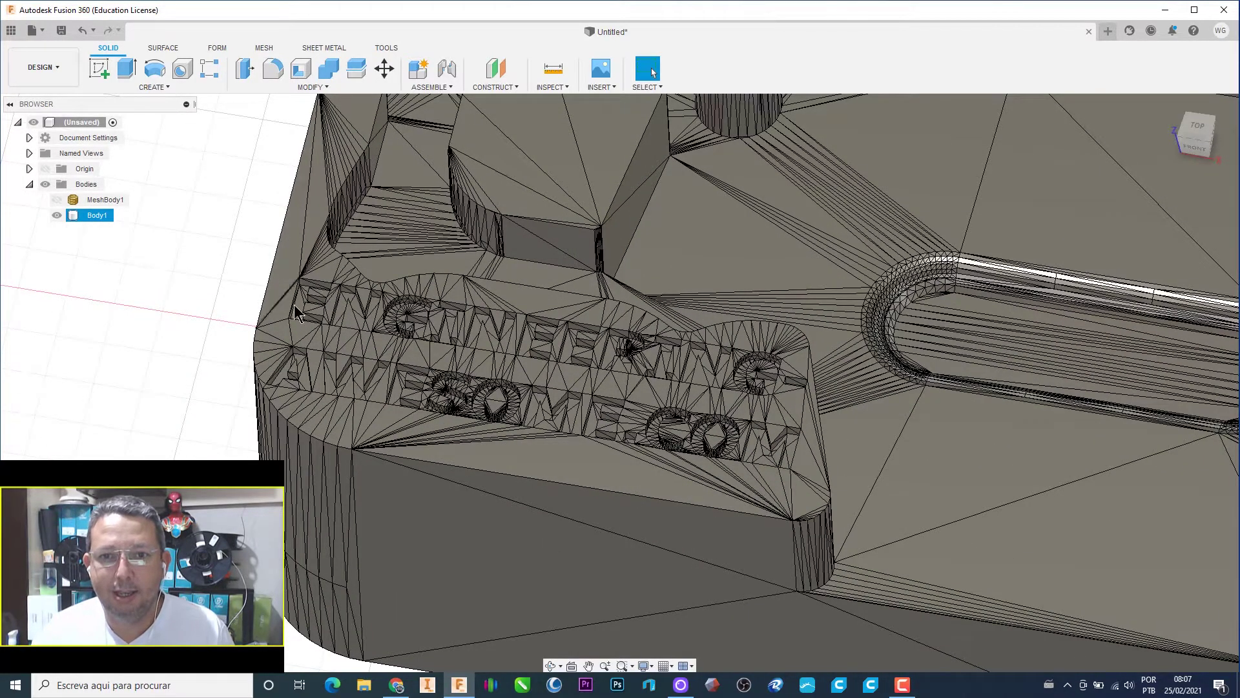
pyautogui.scroll(-2, 414, 379)
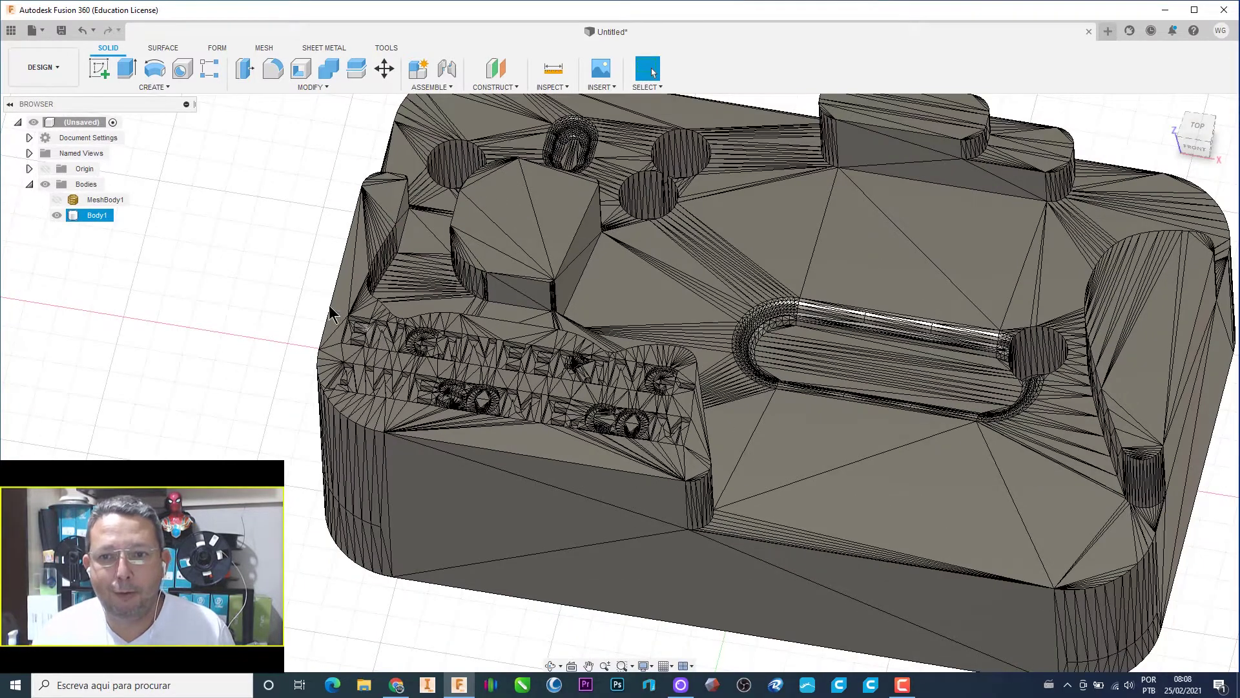
# Step: Start an offset plane from the XY plane and raise it up the block
pyautogui.click(516, 87)
pyautogui.click(512, 101)
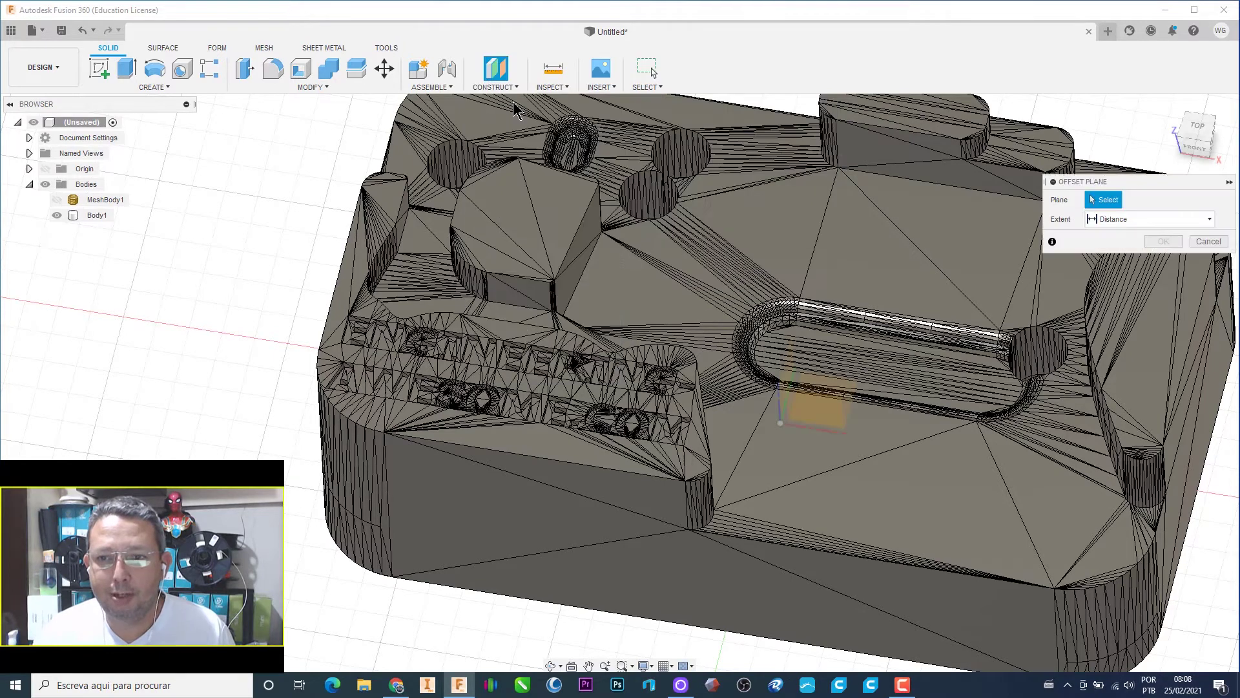
pyautogui.click(29, 168)
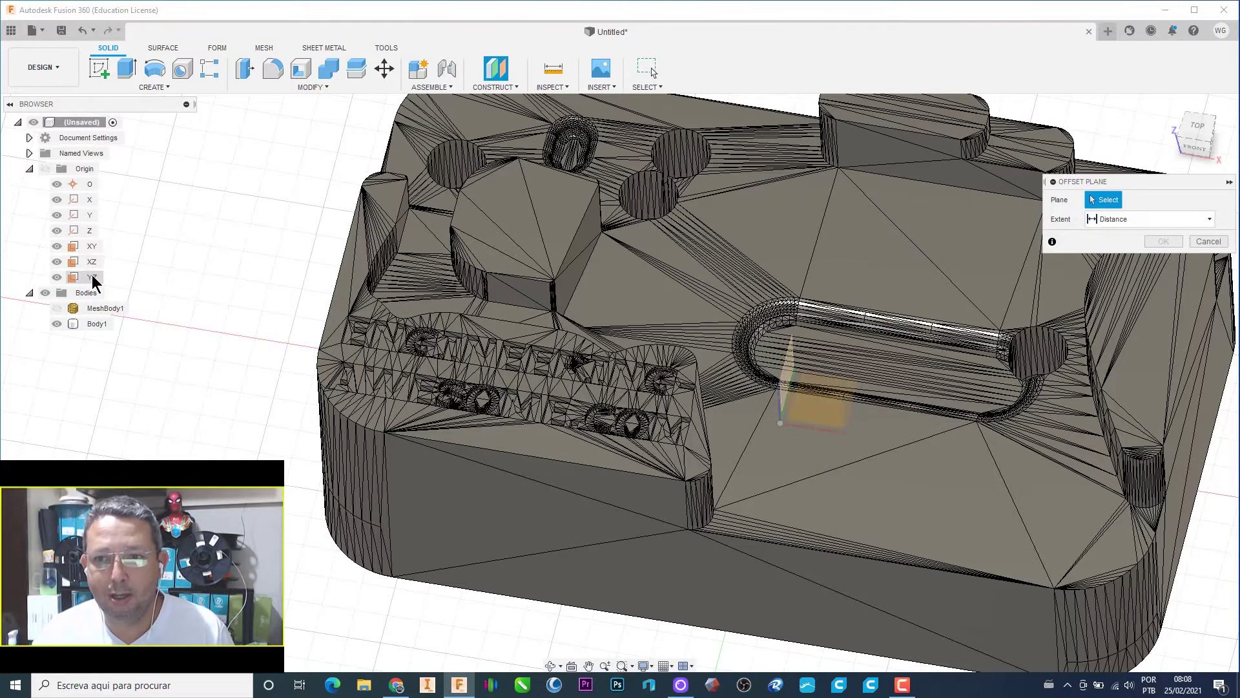
pyautogui.click(88, 246)
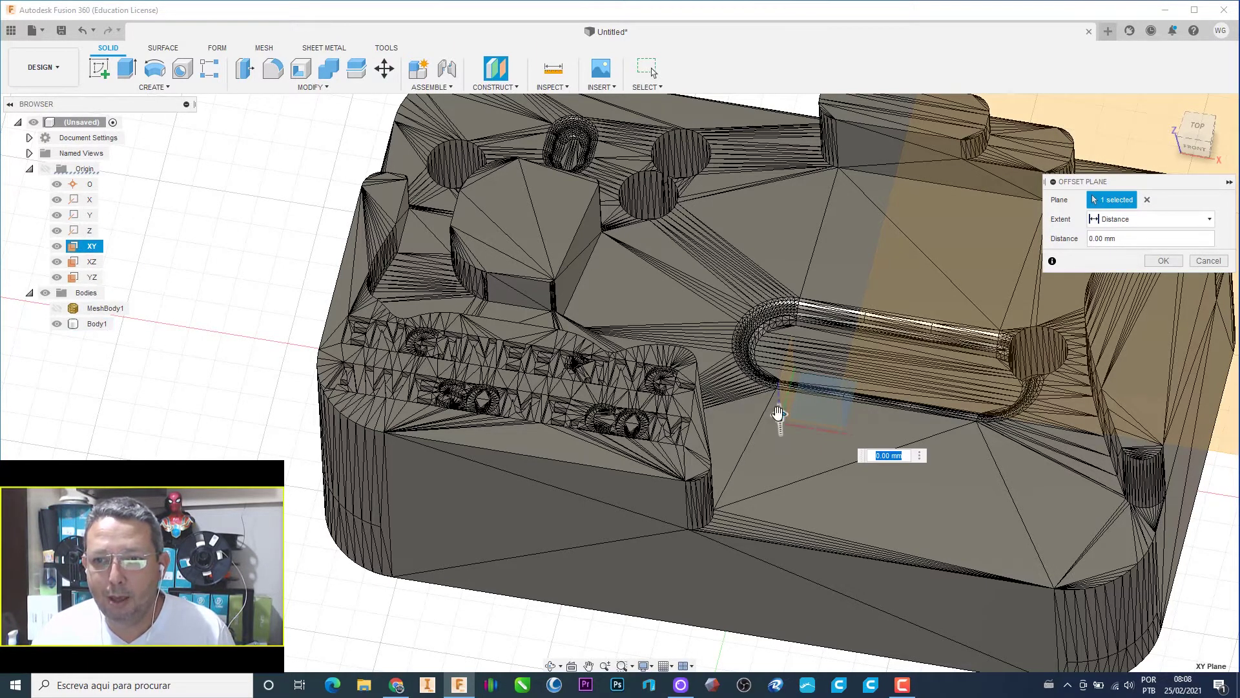
pyautogui.moveTo(779, 414); pyautogui.dragTo(774, 332)
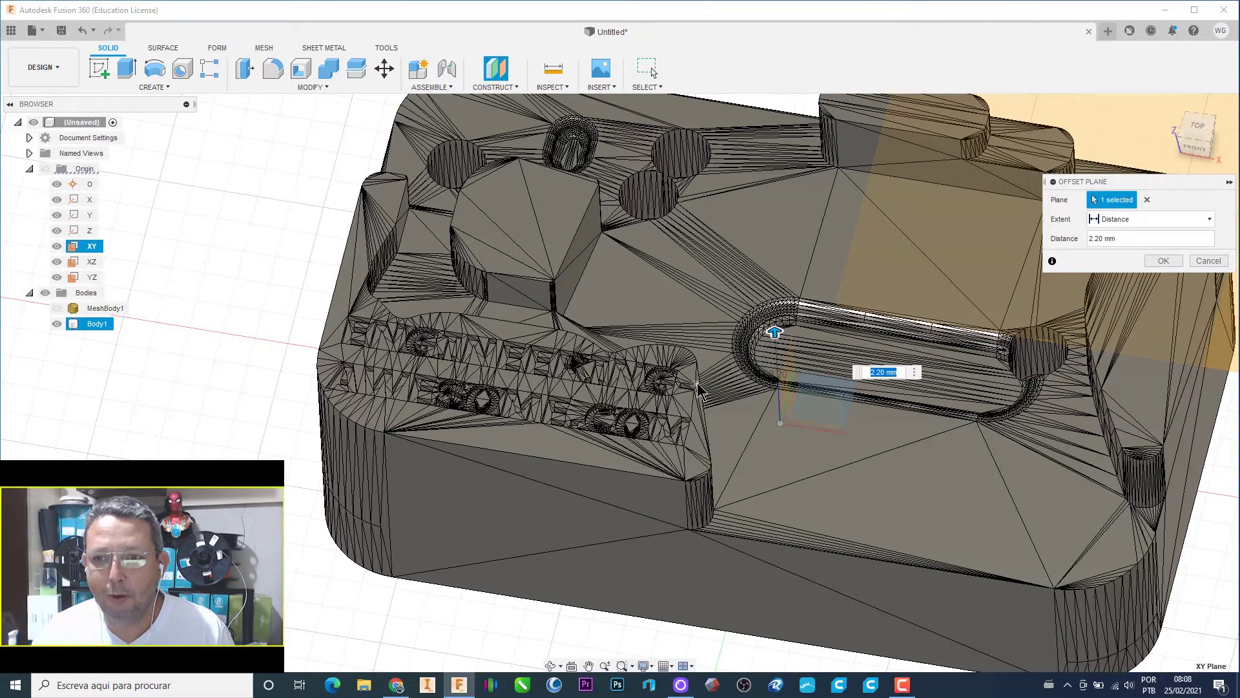
pyautogui.moveTo(1197, 141)
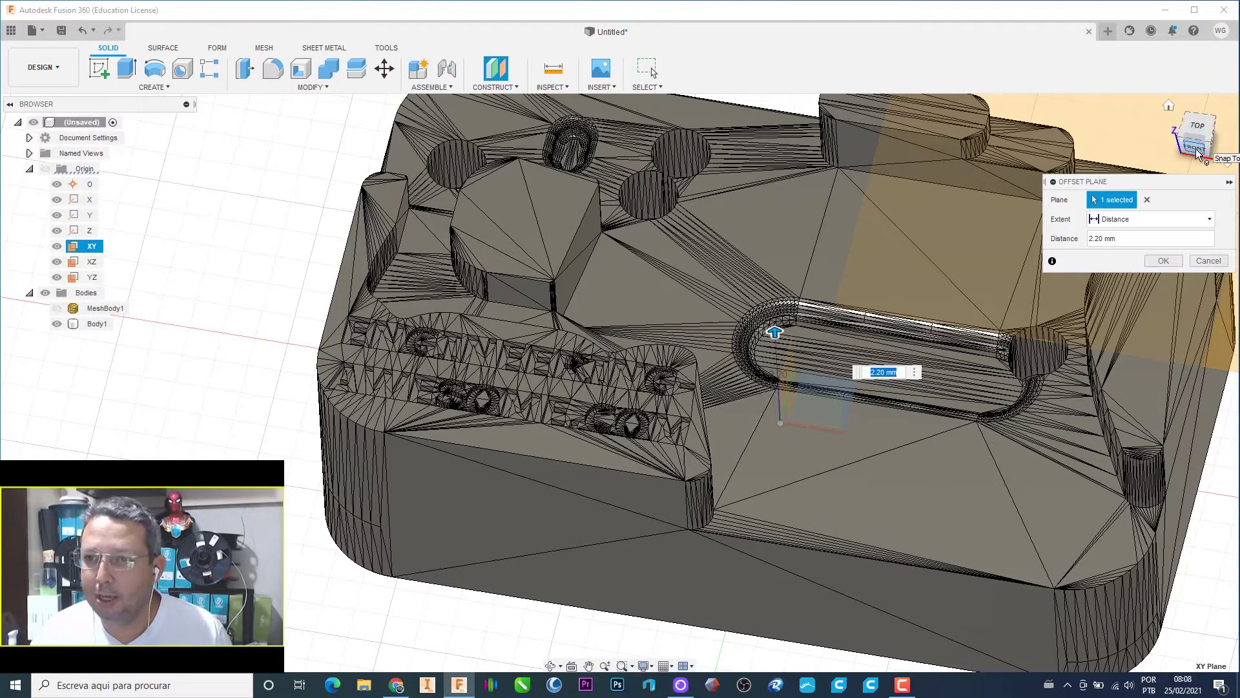
pyautogui.click(1196, 150)
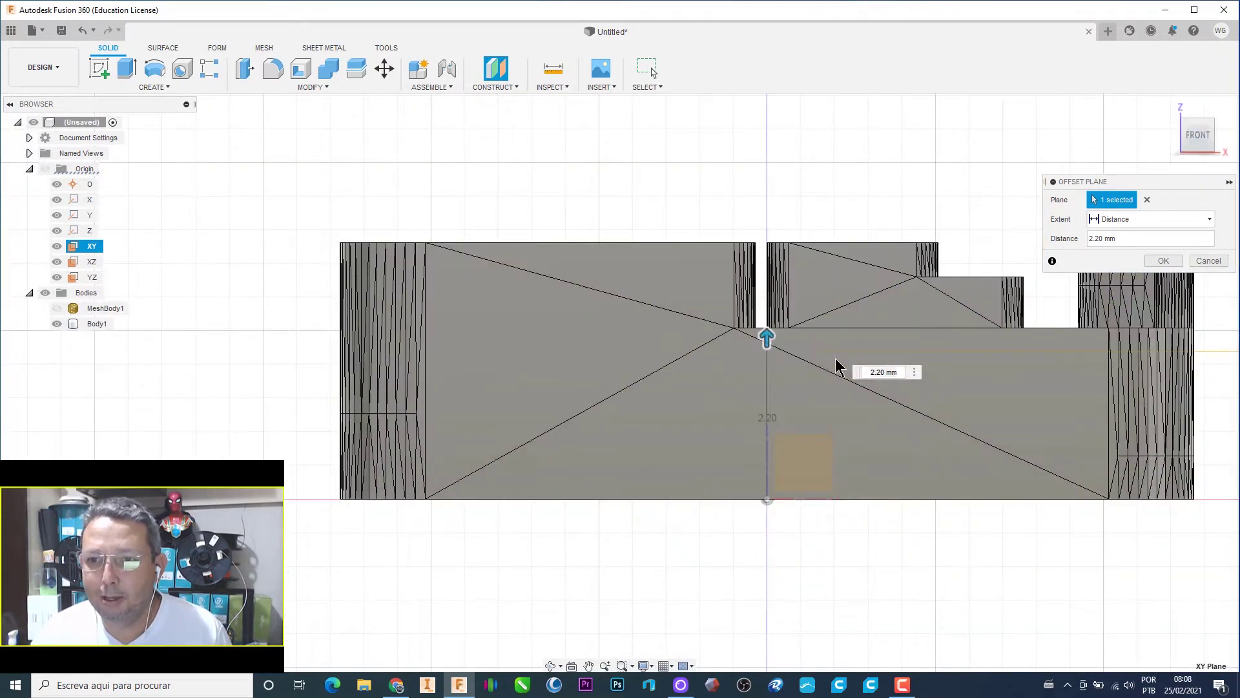
pyautogui.scroll(2, 866, 355)
pyautogui.scroll(3, 865, 356)
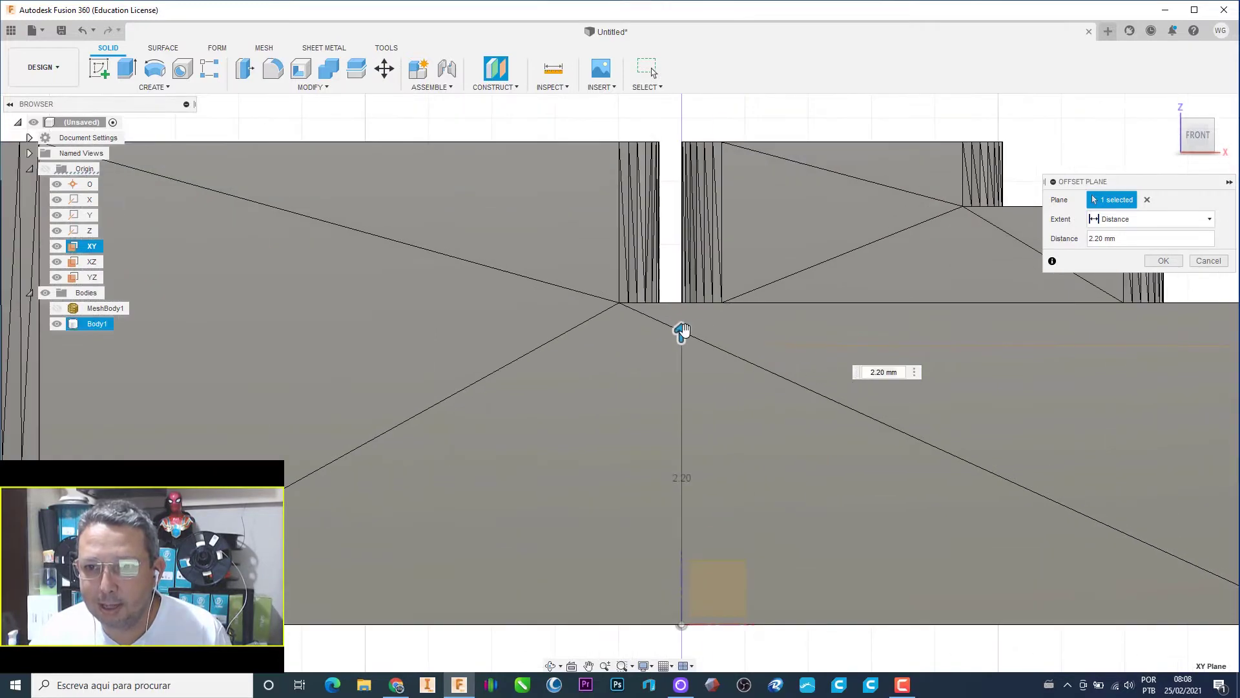
pyautogui.moveTo(682, 341)
pyautogui.mouseDown()
pyautogui.moveTo(645, 265)
pyautogui.moveTo(721, 134)
pyautogui.mouseUp()
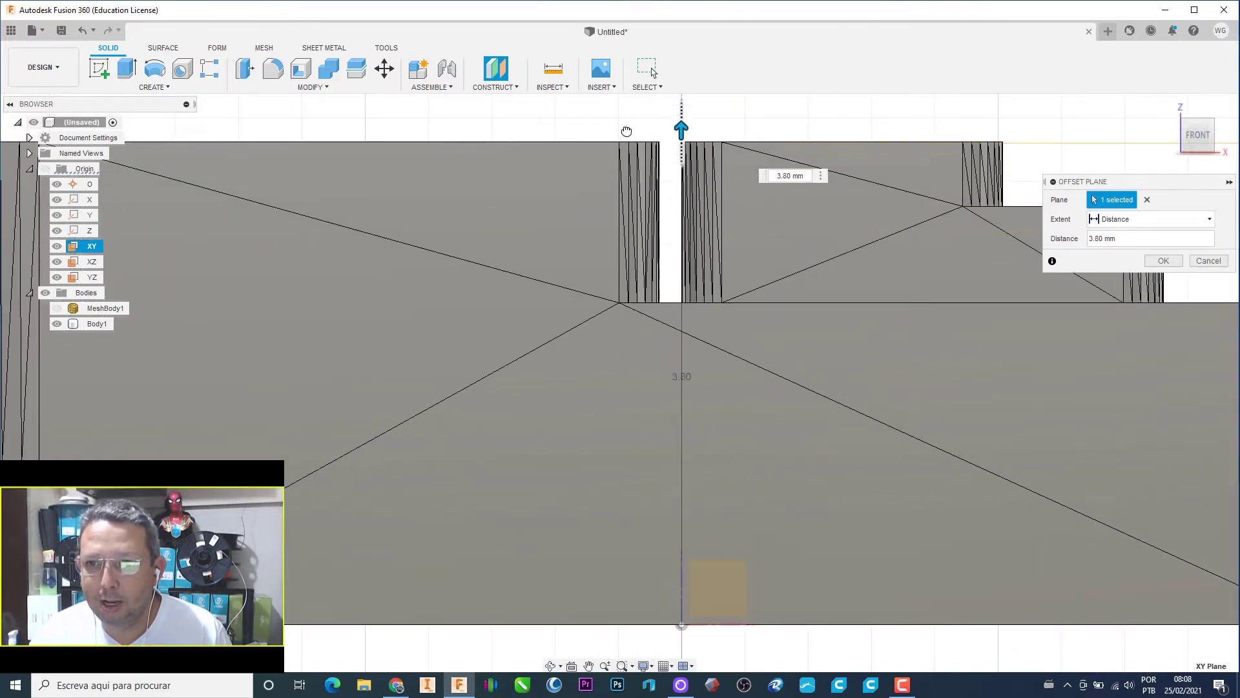
# Step: Fine-tune the offset plane to 3.81 mm and confirm it
pyautogui.scroll(1, 773, 138)
pyautogui.scroll(2, 800, 138)
pyautogui.scroll(2, 827, 136)
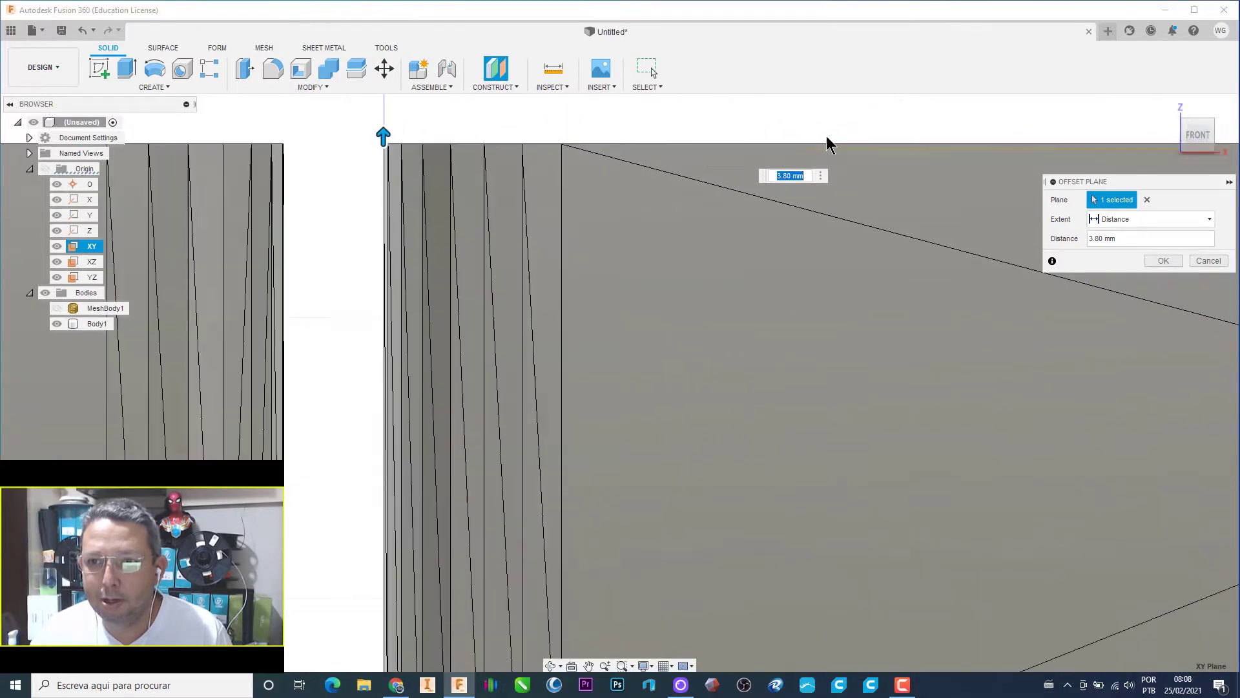
pyautogui.scroll(2, 657, 160)
pyautogui.moveTo(398, 141); pyautogui.dragTo(528, 257, button='middle')
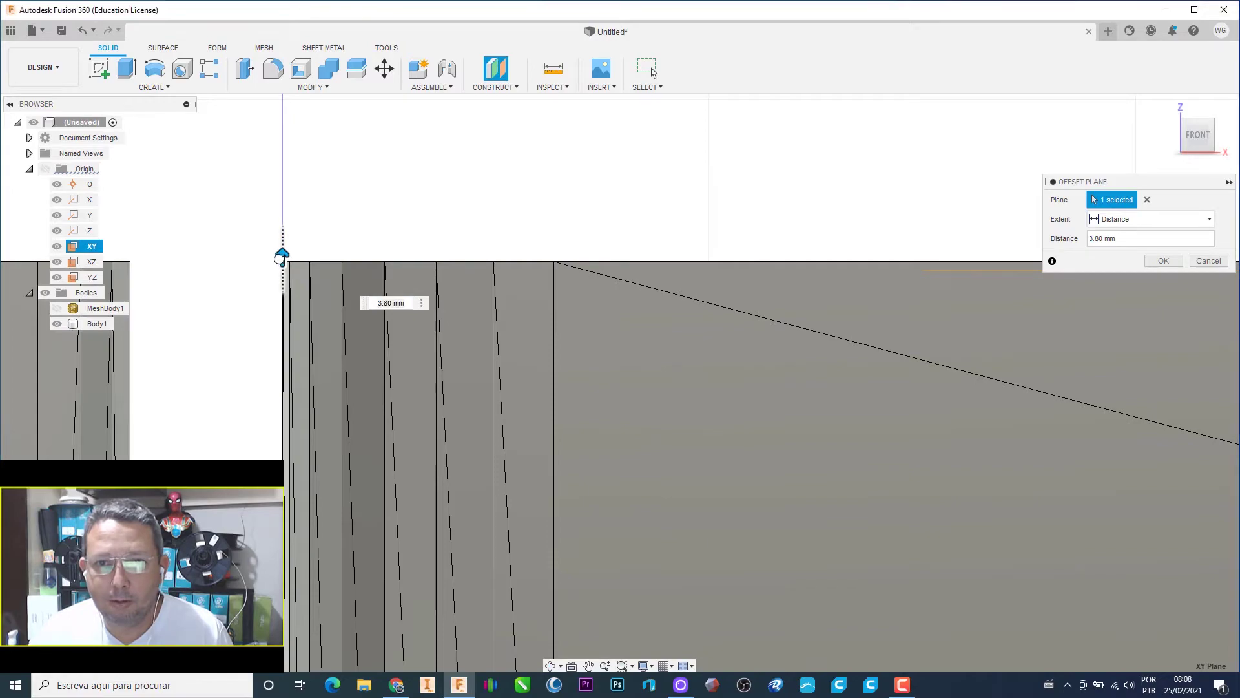
pyautogui.moveTo(280, 258); pyautogui.dragTo(279, 249)
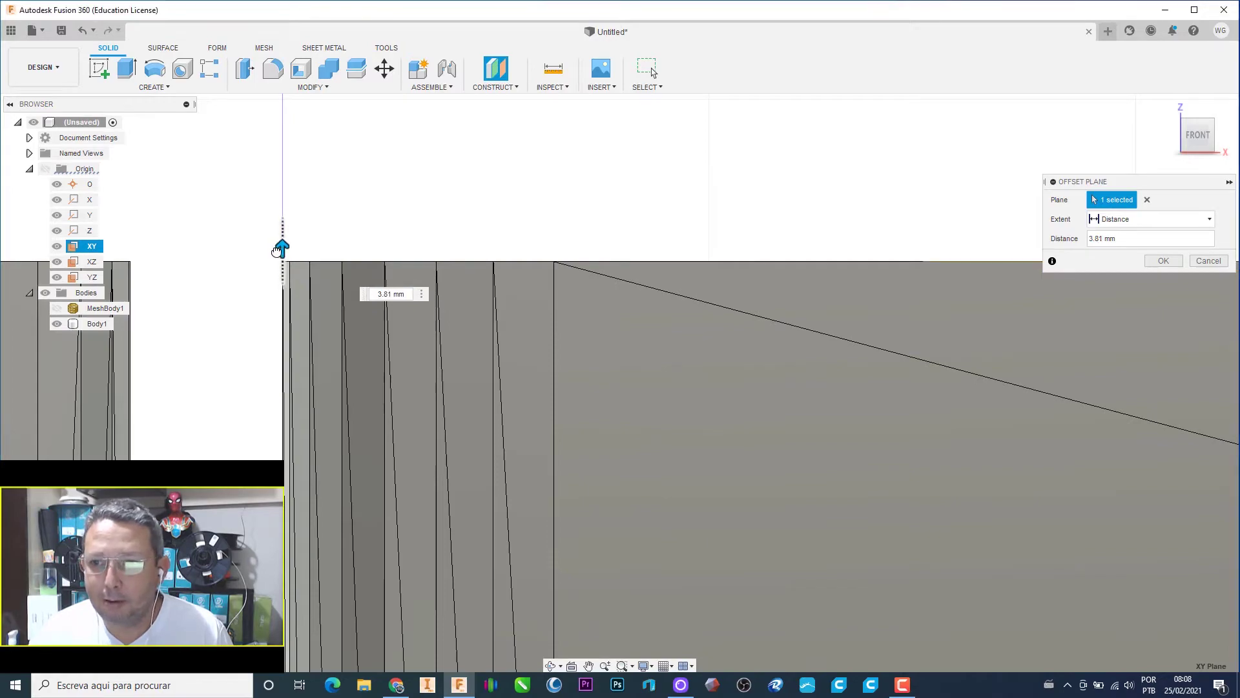
pyautogui.click(1159, 262)
pyautogui.scroll(-2, 775, 399)
pyautogui.scroll(-2, 775, 398)
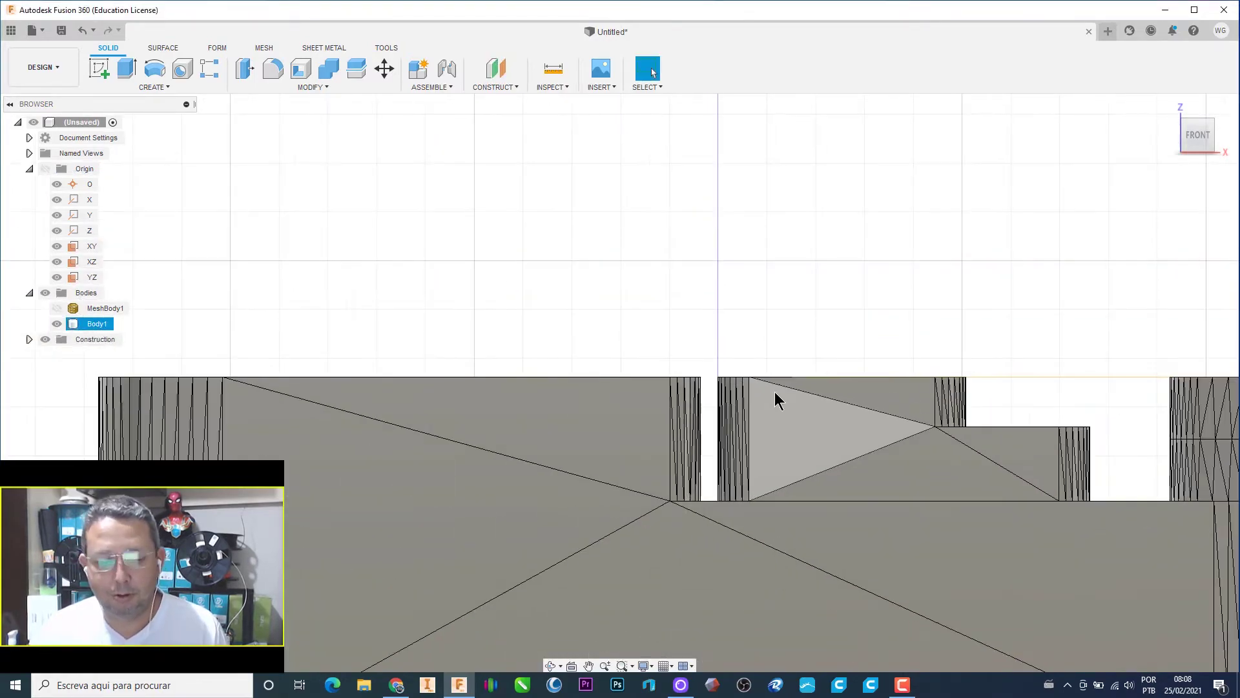
pyautogui.moveTo(774, 391)
pyautogui.keyDown('shift'); pyautogui.mouseDown(button='middle')
pyautogui.moveTo(854, 428)
pyautogui.moveTo(894, 249)
pyautogui.mouseUp(button='middle'); pyautogui.keyUp('shift')
# Step: Select and clear Body1, then begin a new sketch
pyautogui.click(96, 324)
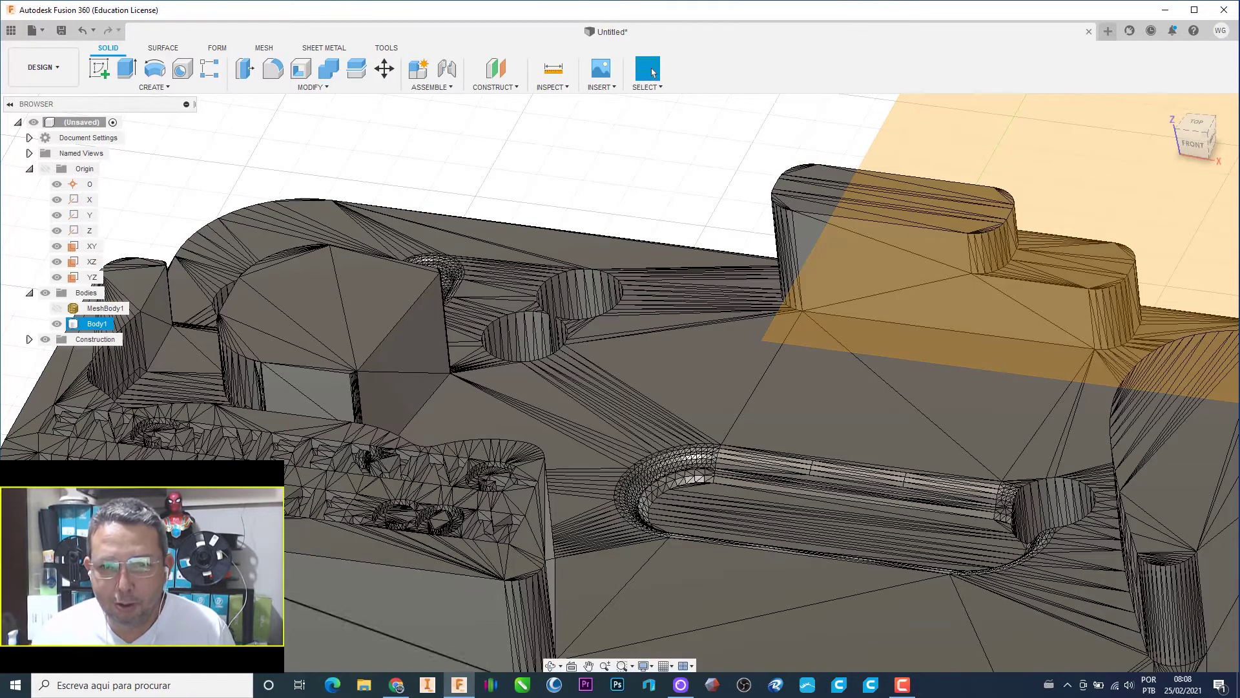
pyautogui.press('Escape')
pyautogui.scroll(-3, 837, 318)
pyautogui.scroll(-5, 843, 321)
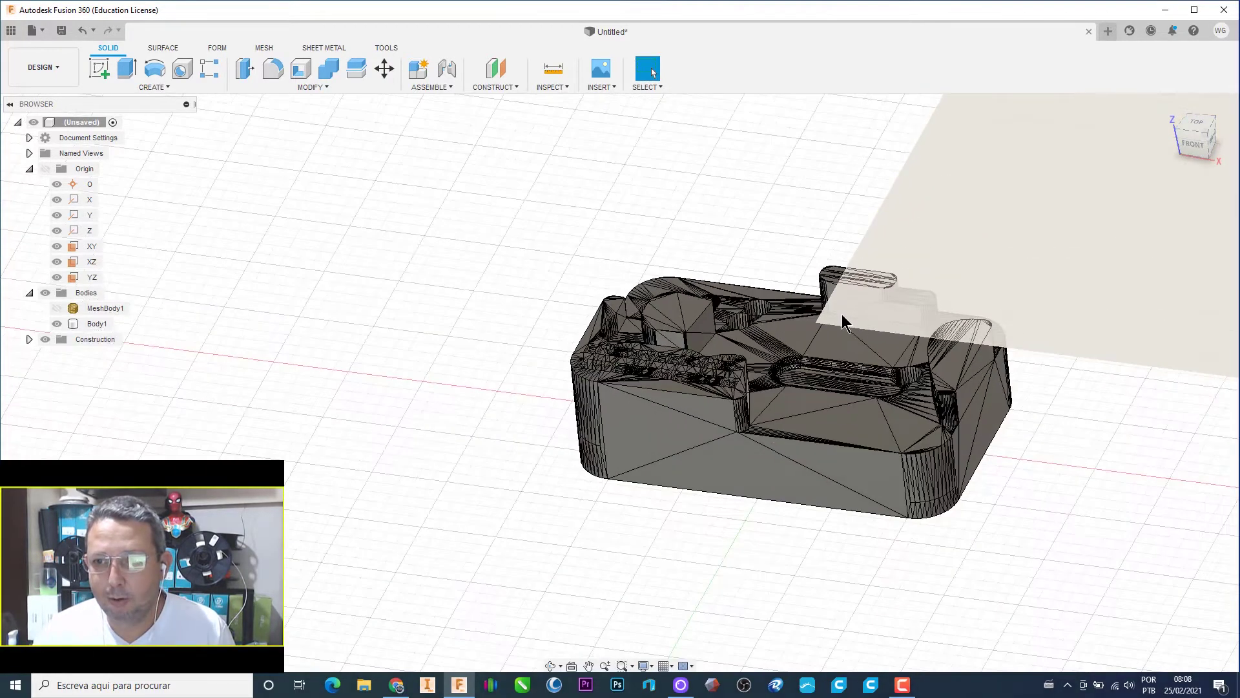
pyautogui.click(914, 283)
pyautogui.moveTo(722, 318); pyautogui.dragTo(528, 395, button='middle')
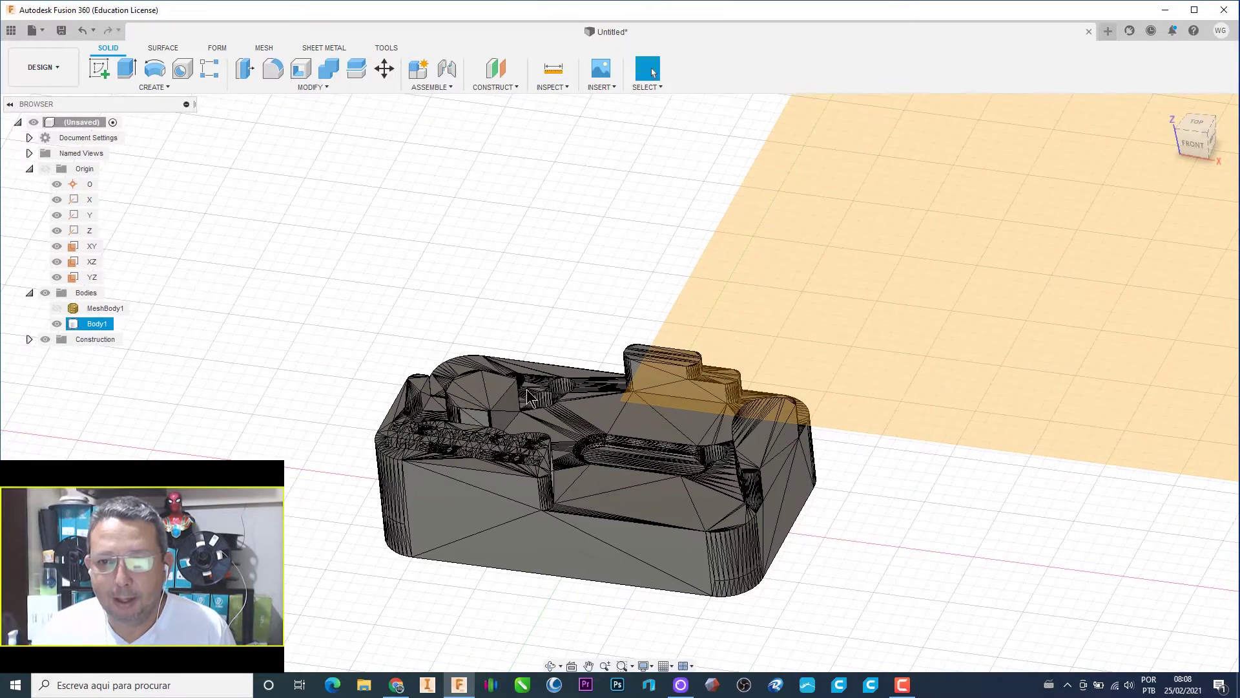
pyautogui.press('Escape')
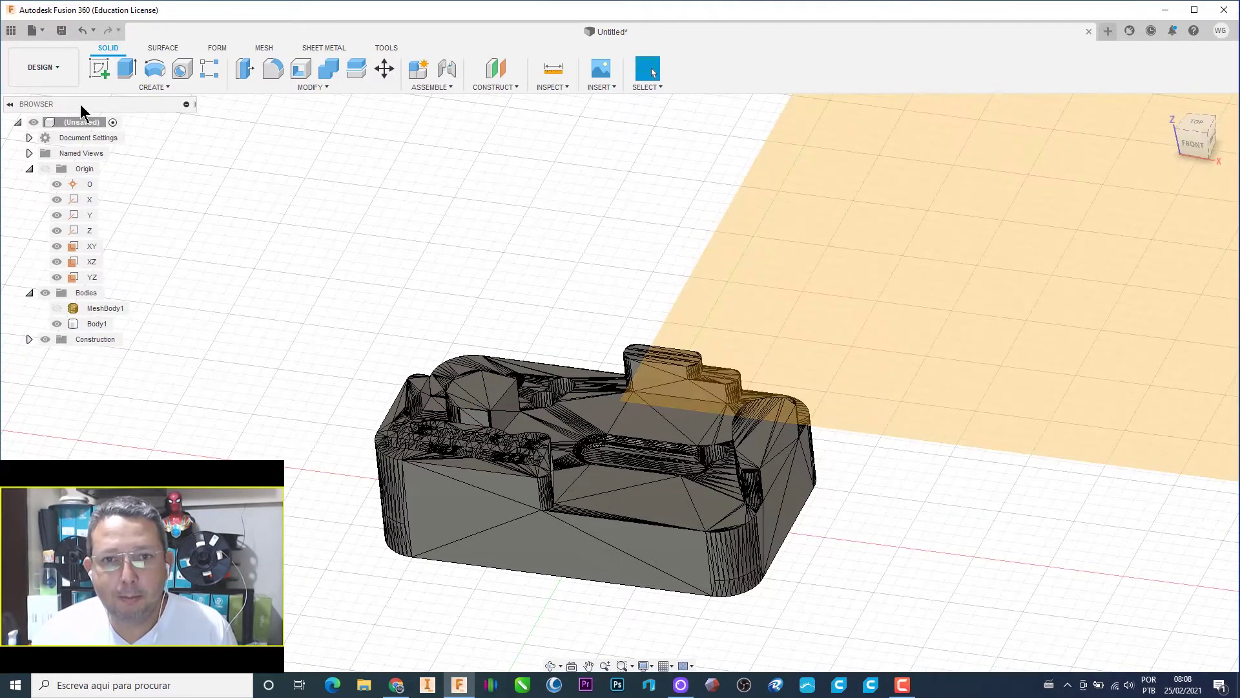
pyautogui.click(103, 68)
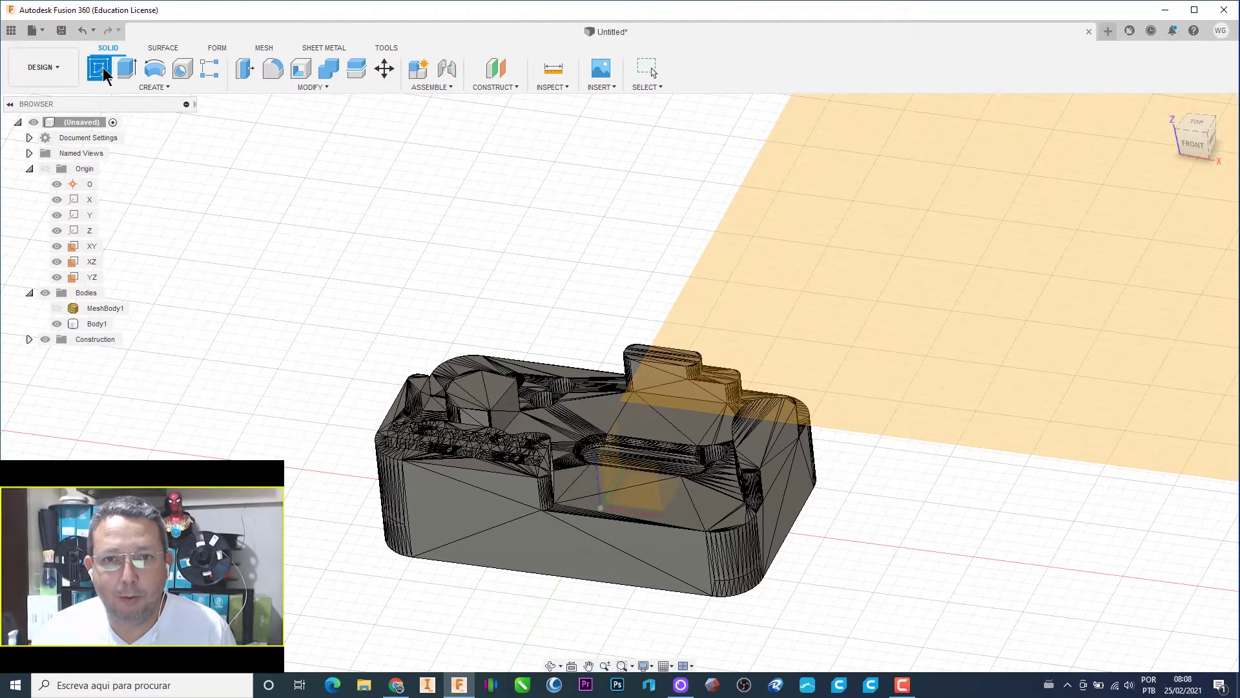
# Step: Place the sketch on the 3.81 mm offset plane, viewed from the top and zoomed in
pyautogui.click(761, 302)
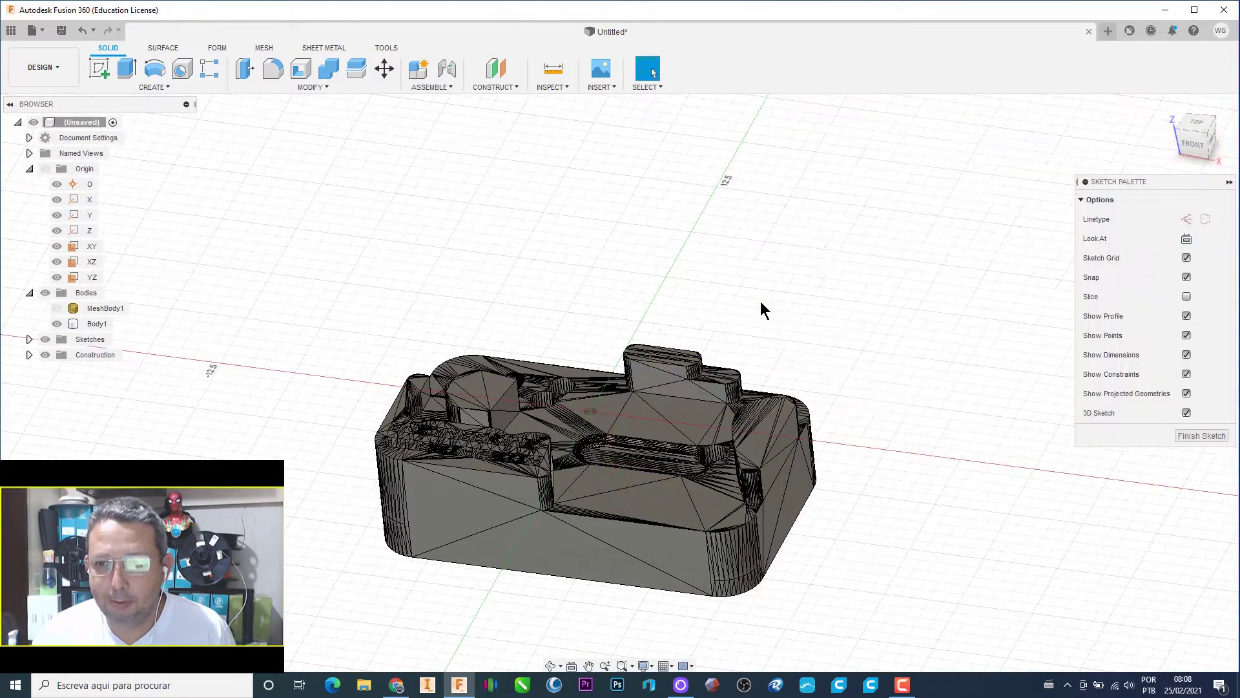
pyautogui.click(1200, 125)
pyautogui.scroll(5, 399, 472)
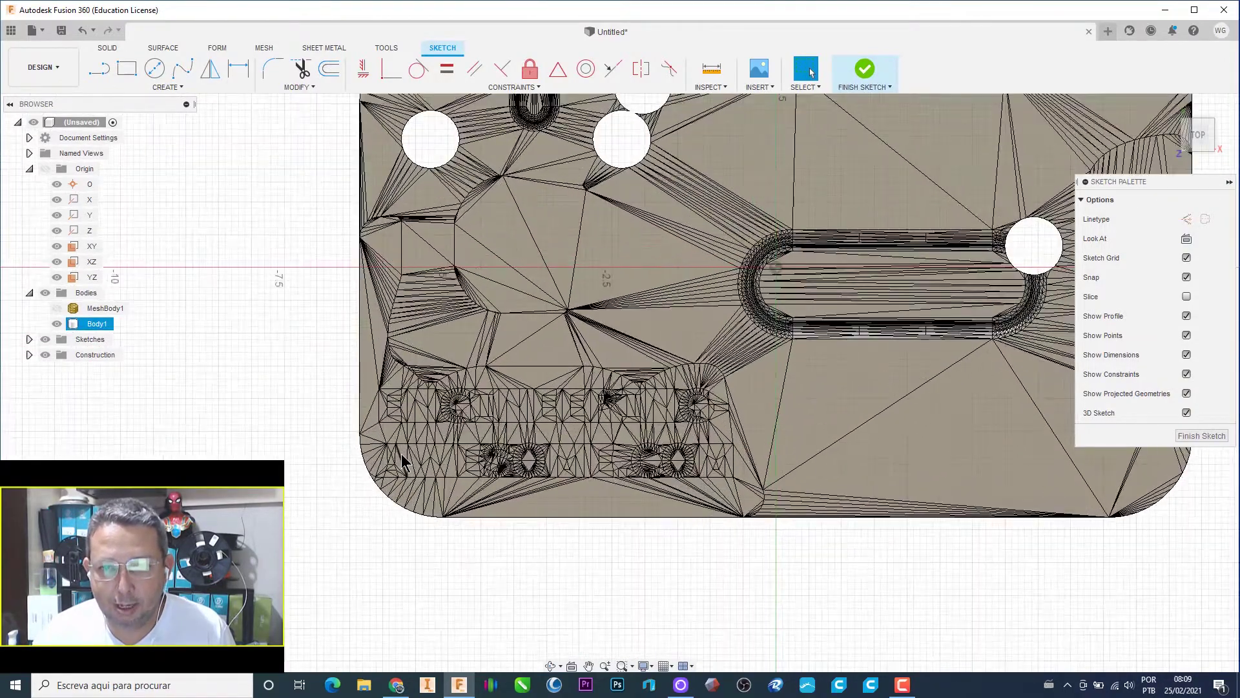
pyautogui.scroll(3, 403, 463)
pyautogui.scroll(2, 401, 457)
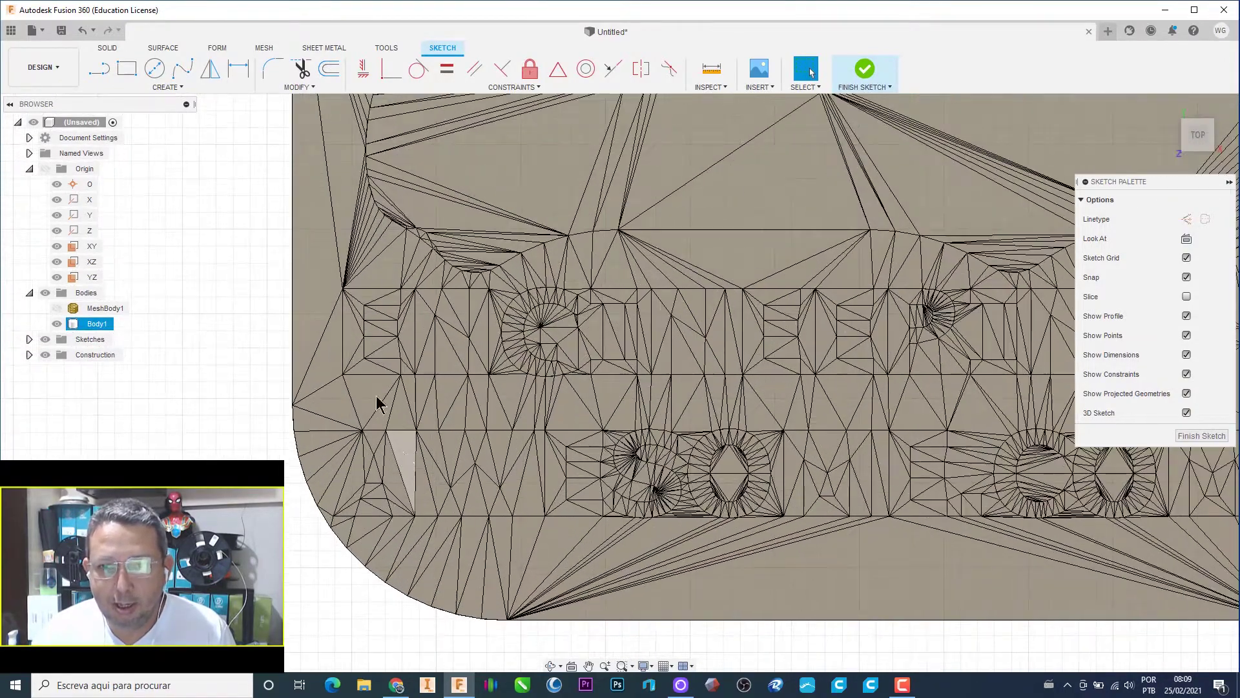
# Step: Draw lines outlining the top and right side of the lettering area
pyautogui.click(102, 77)
pyautogui.click(327, 267)
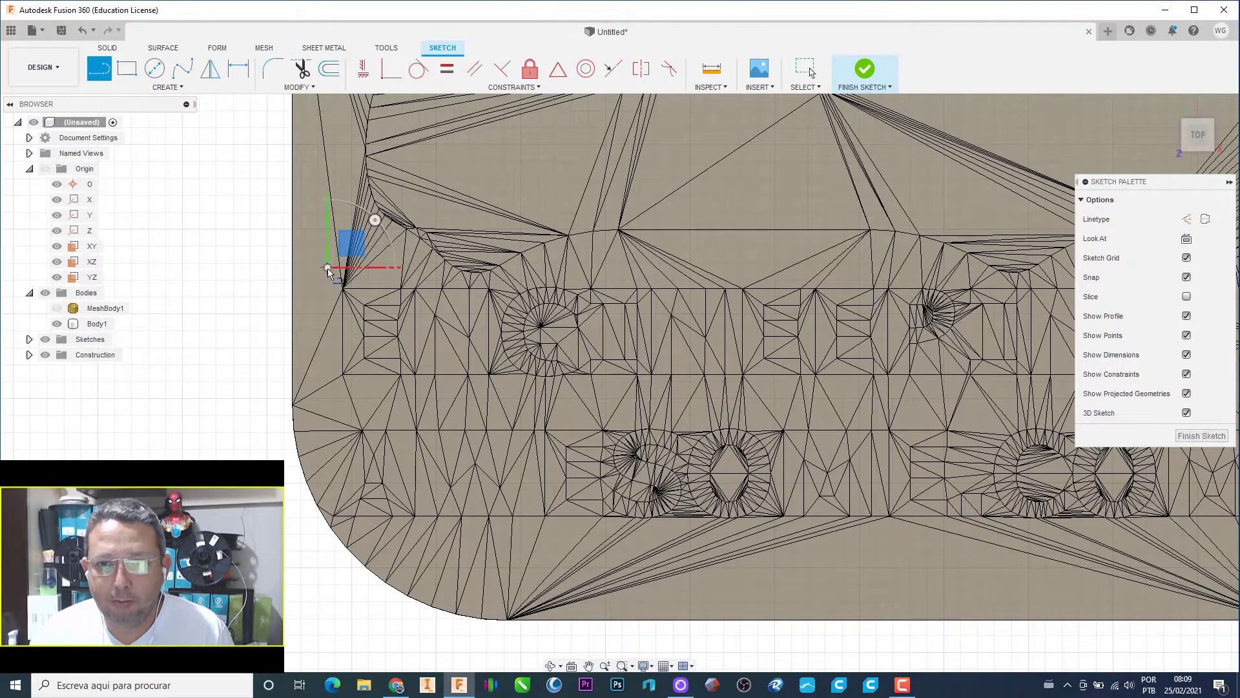
pyautogui.moveTo(724, 277); pyautogui.dragTo(533, 368, button='middle')
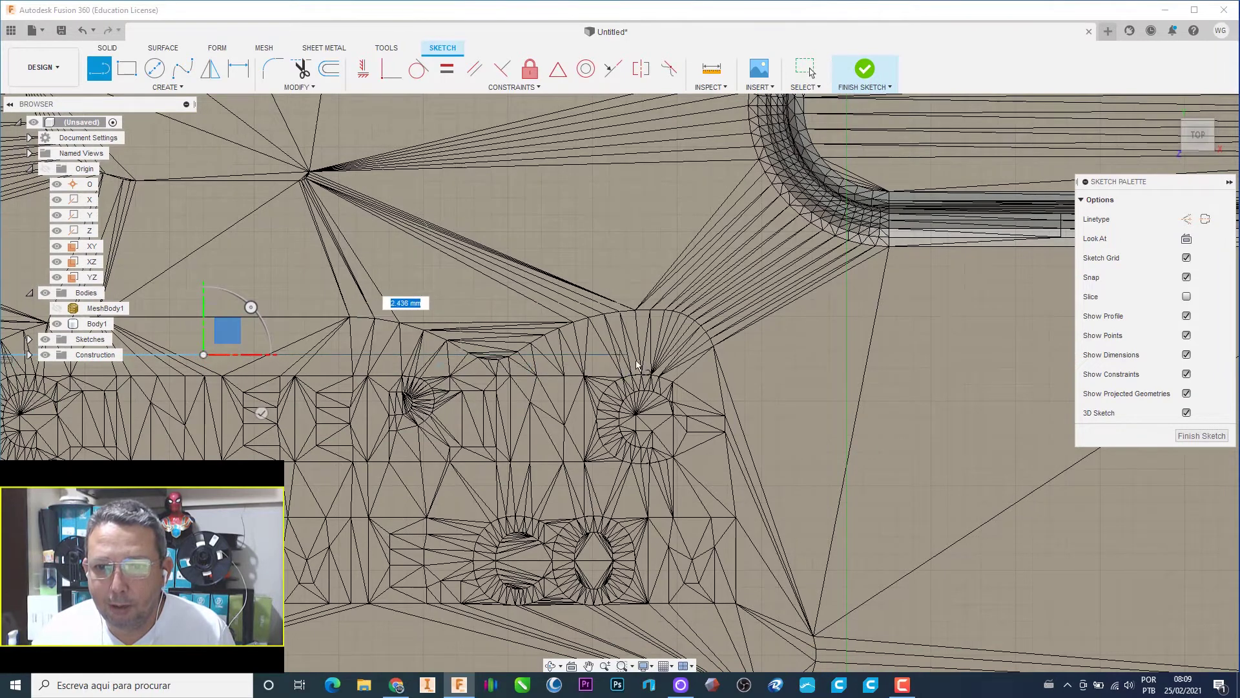
pyautogui.click(475, 367)
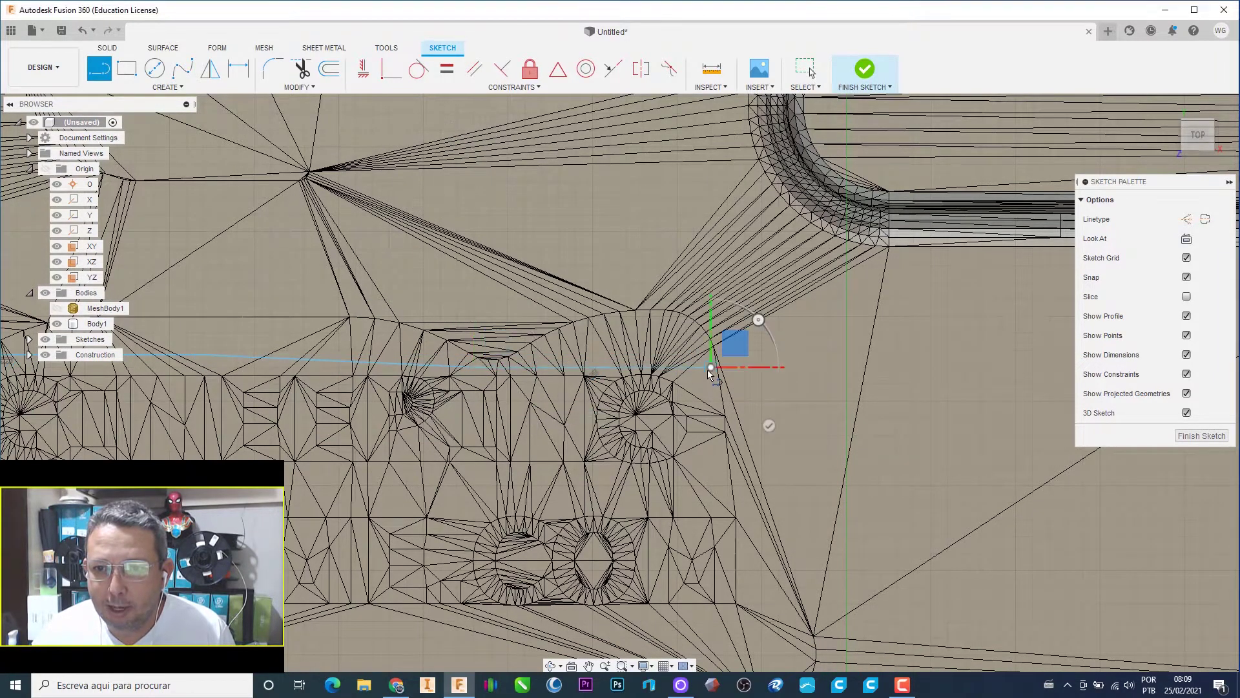
pyautogui.scroll(4, 736, 418)
pyautogui.scroll(1, 737, 419)
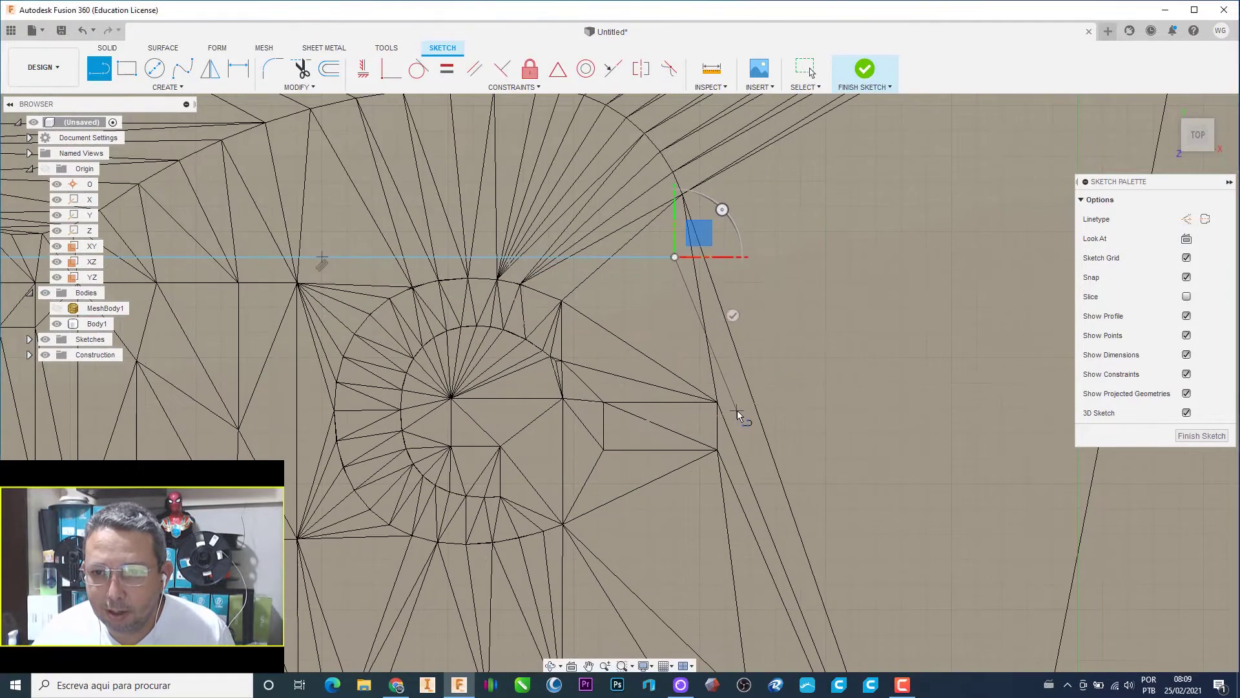
pyautogui.click(737, 411)
pyautogui.click(761, 610)
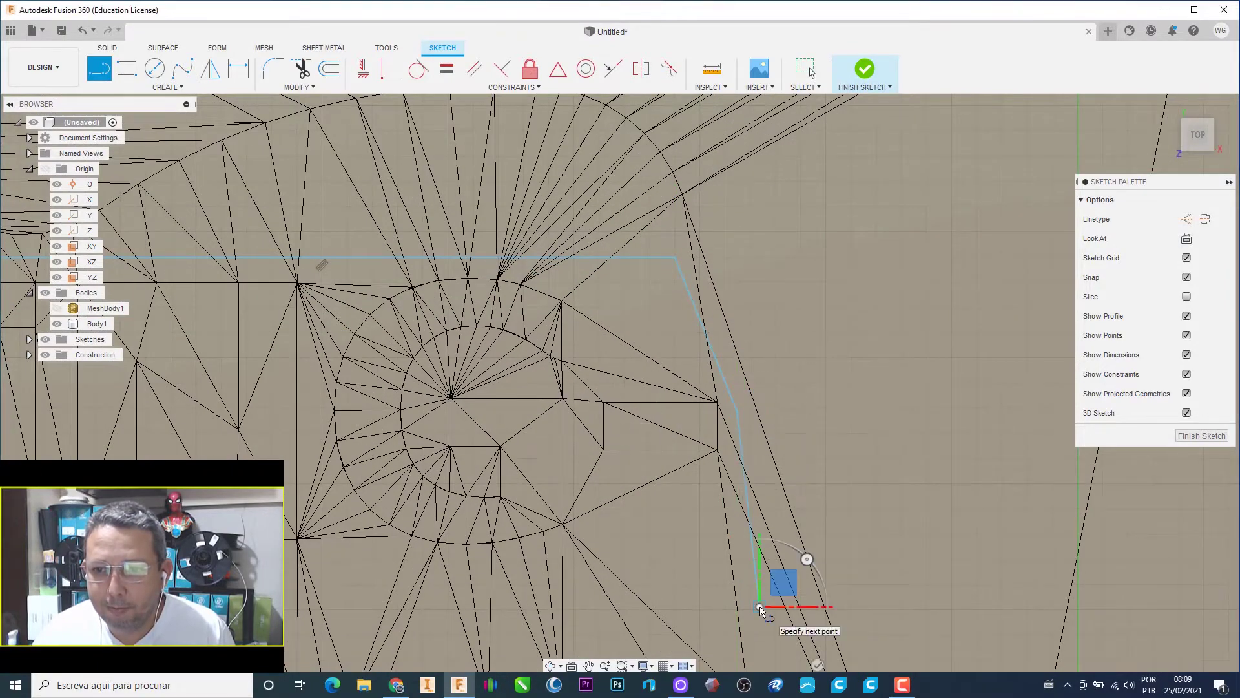
pyautogui.moveTo(761, 610); pyautogui.dragTo(753, 245, button='middle')
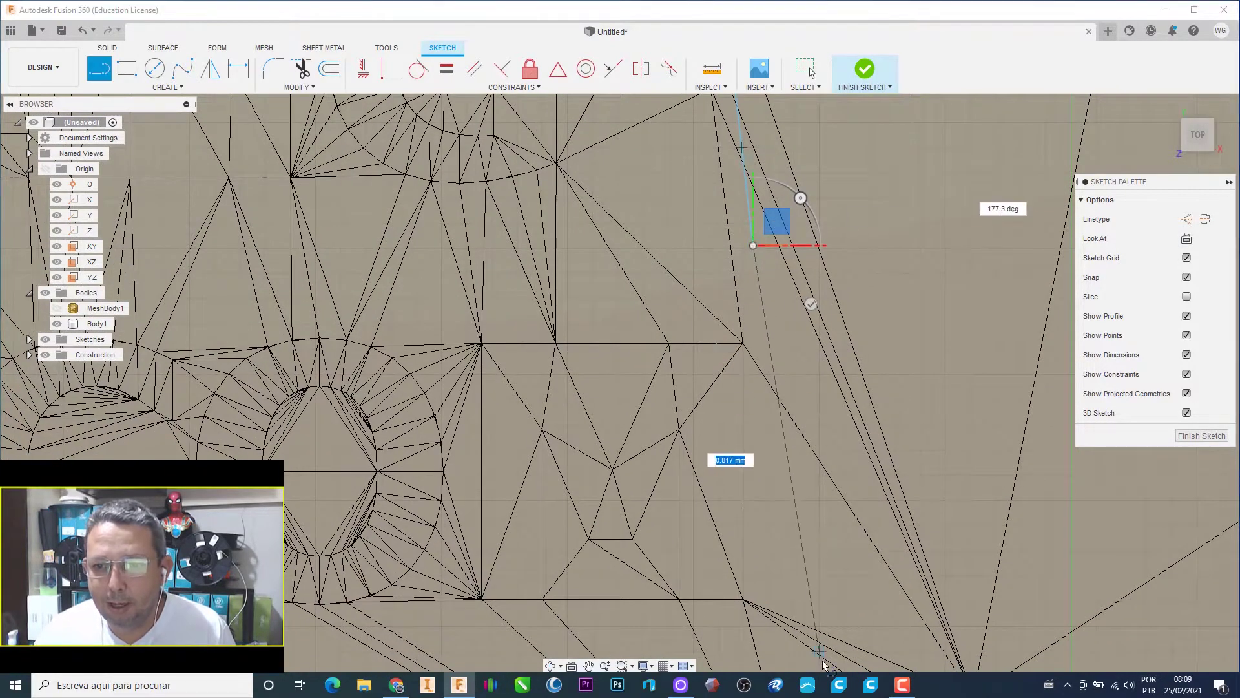
pyautogui.moveTo(839, 582); pyautogui.dragTo(820, 246, button='middle')
pyautogui.click(833, 405)
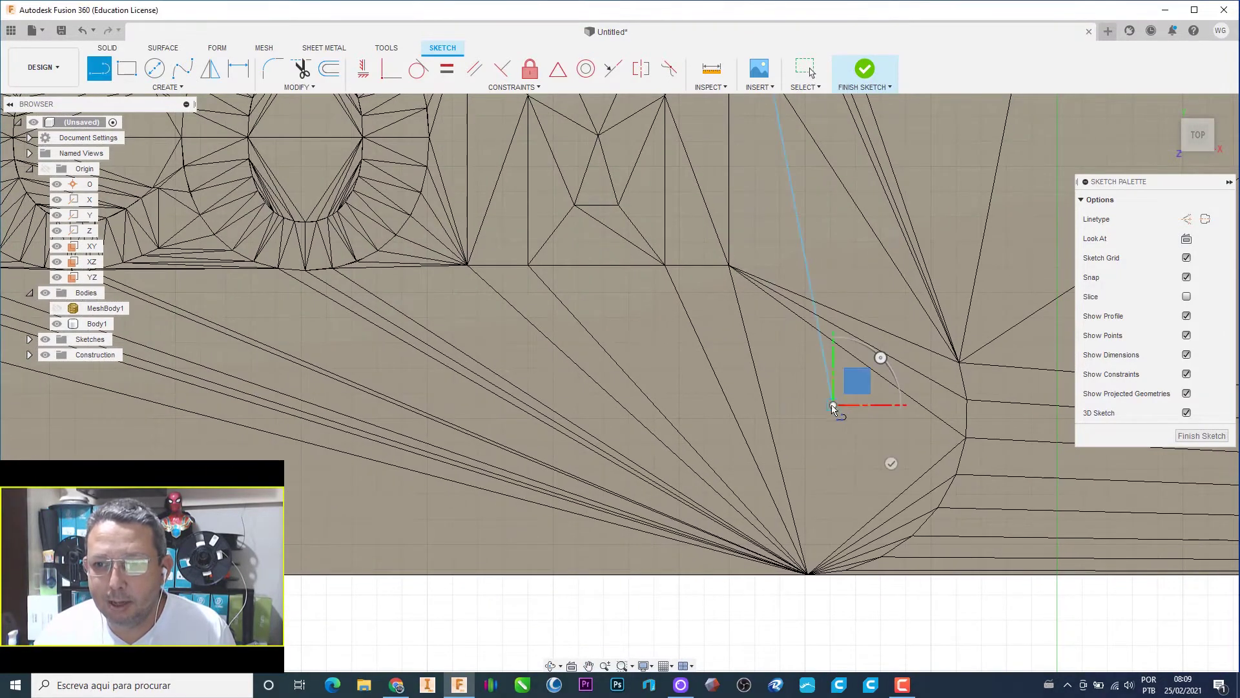
# Step: Continue the outline along the bottom and lower-left curve, closing it at the start point
pyautogui.click(192, 459)
pyautogui.moveTo(166, 473); pyautogui.dragTo(975, 435, button='middle')
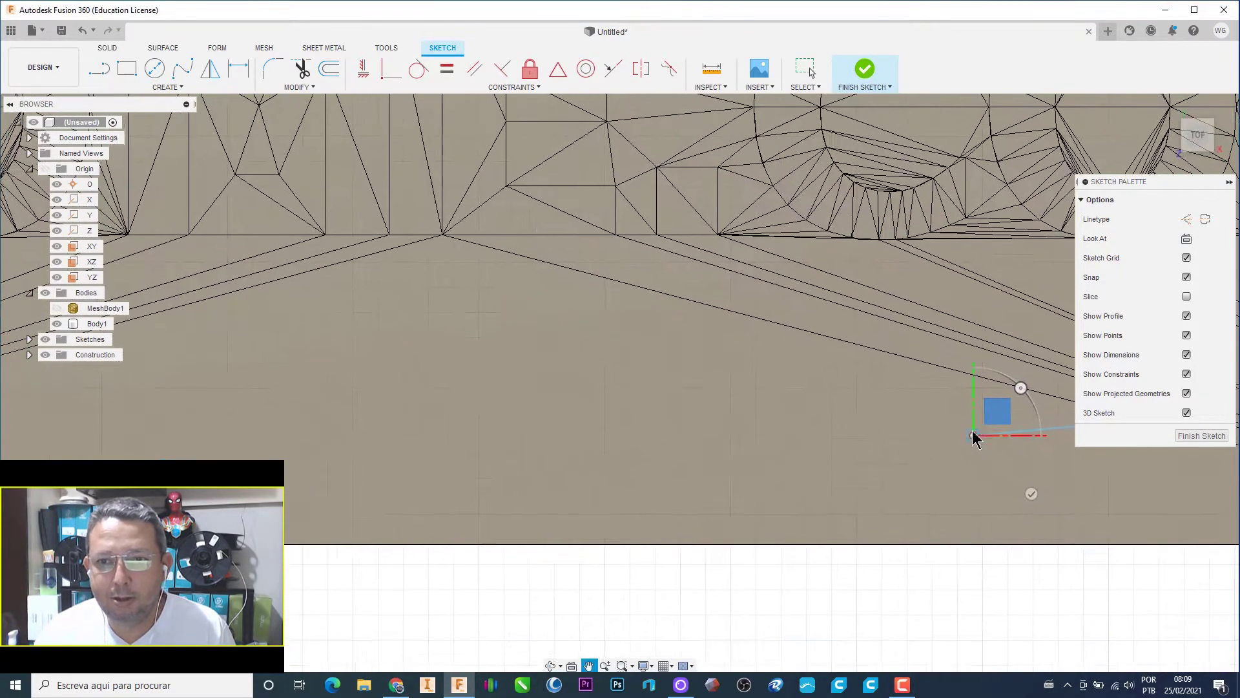
pyautogui.click(295, 392)
pyautogui.moveTo(295, 392); pyautogui.dragTo(1098, 476, button='middle')
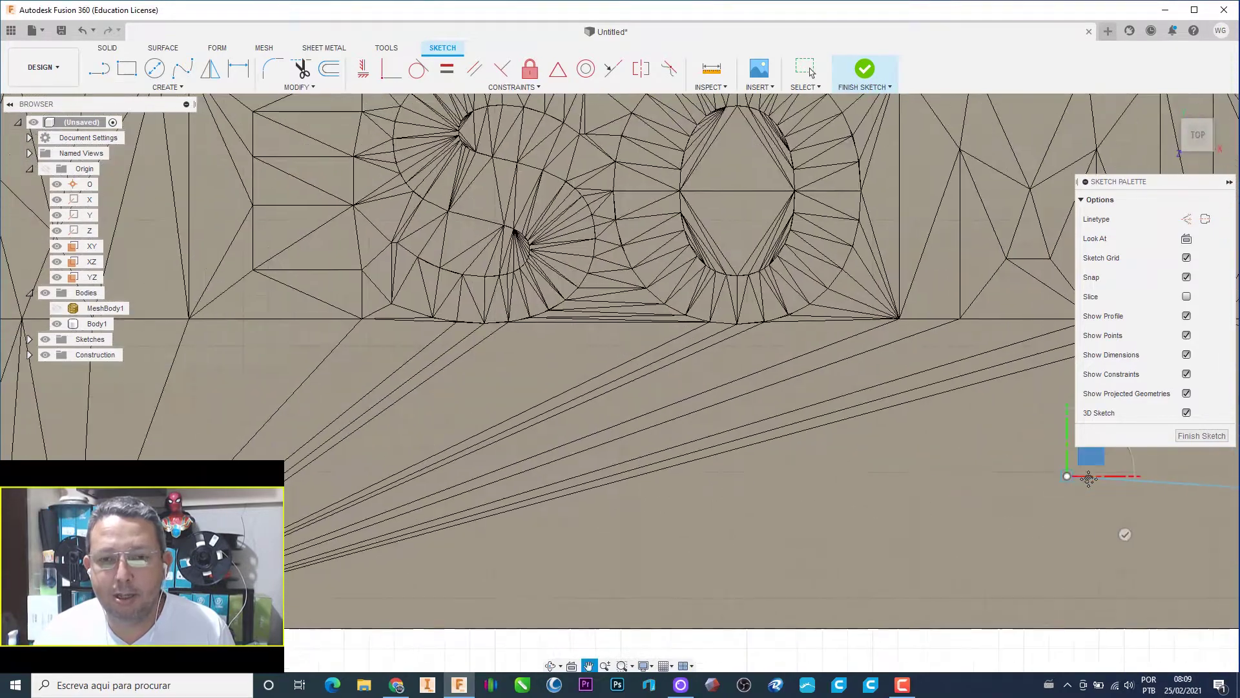
pyautogui.click(174, 446)
pyautogui.scroll(-3, 174, 452)
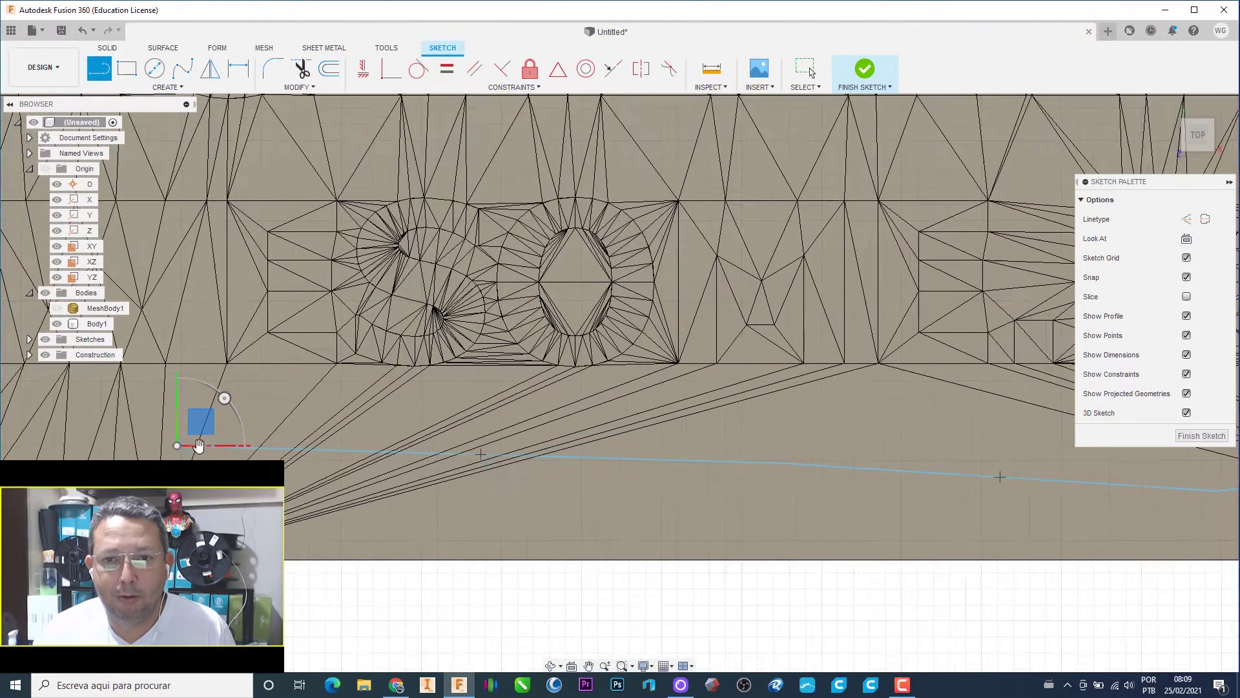
pyautogui.moveTo(197, 427); pyautogui.dragTo(888, 475, button='middle')
pyautogui.scroll(5, 889, 475)
pyautogui.scroll(3, 587, 450)
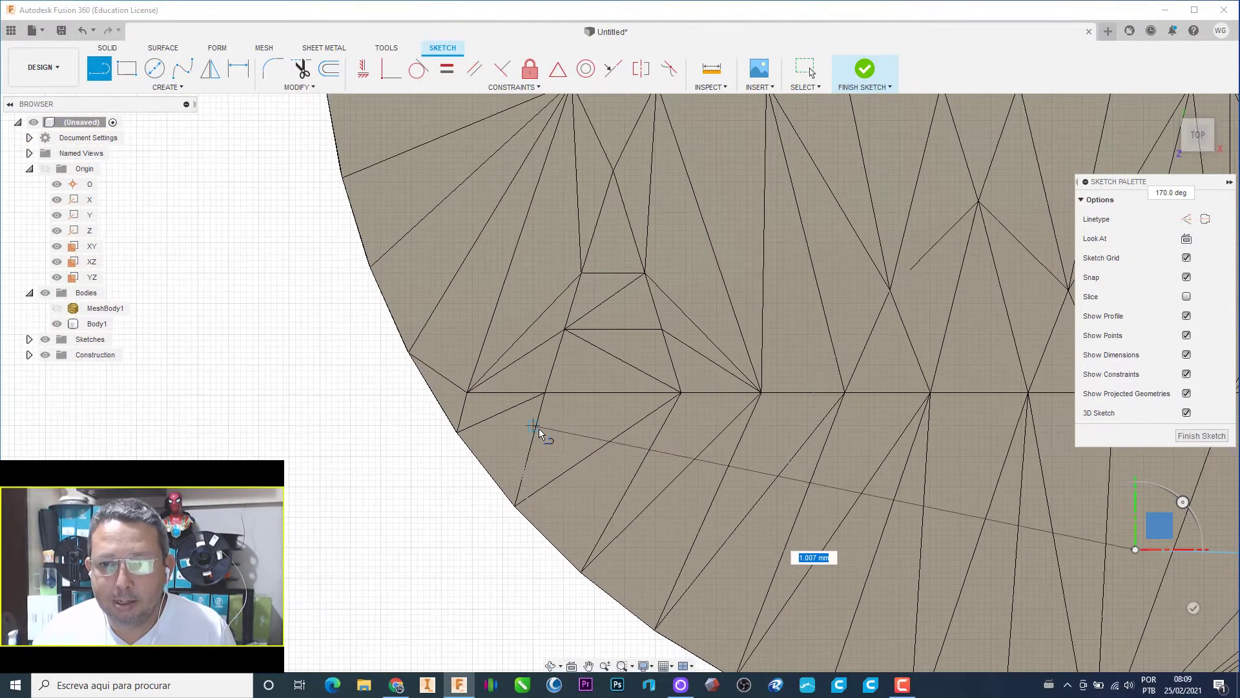
pyautogui.click(445, 403)
pyautogui.moveTo(429, 526); pyautogui.dragTo(445, 589, button='middle')
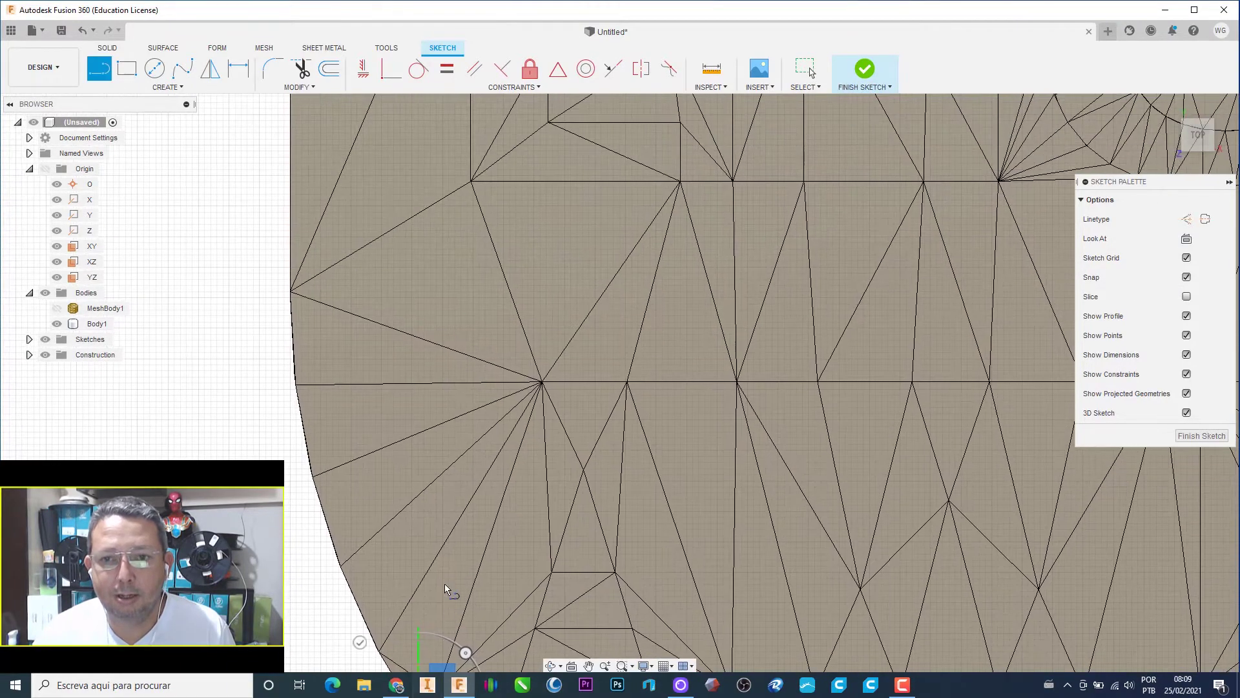
pyautogui.scroll(-3, 446, 589)
pyautogui.scroll(-2, 423, 498)
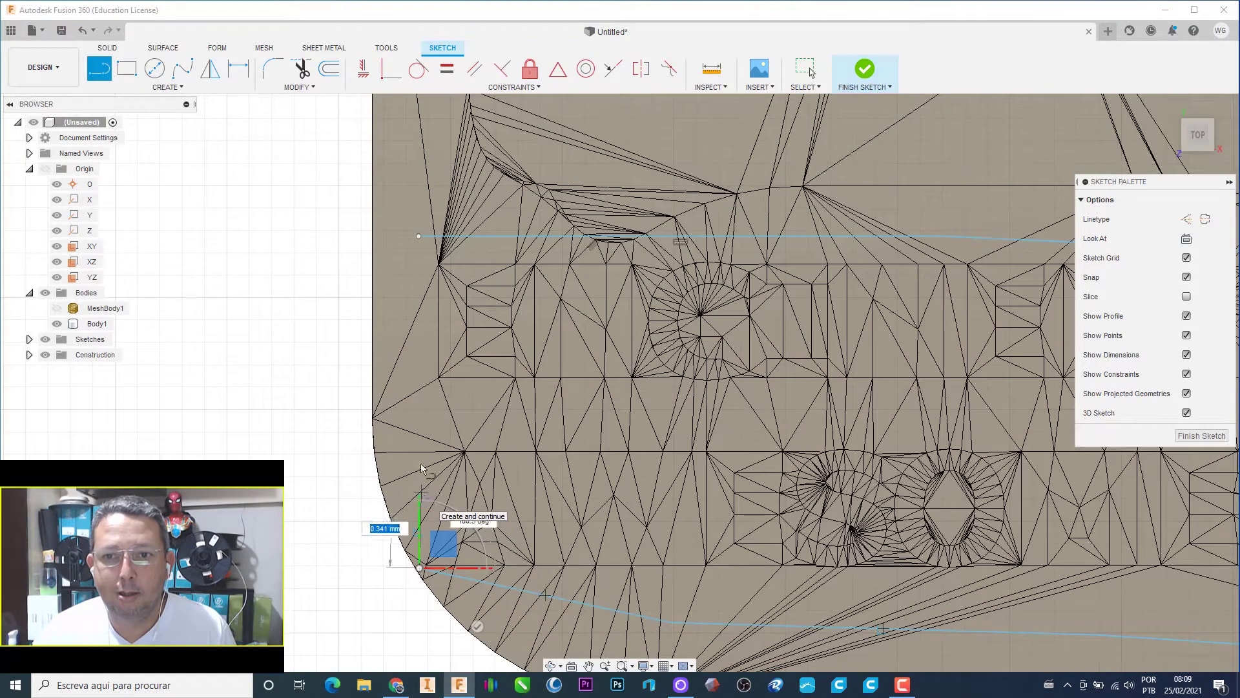
pyautogui.click(418, 237)
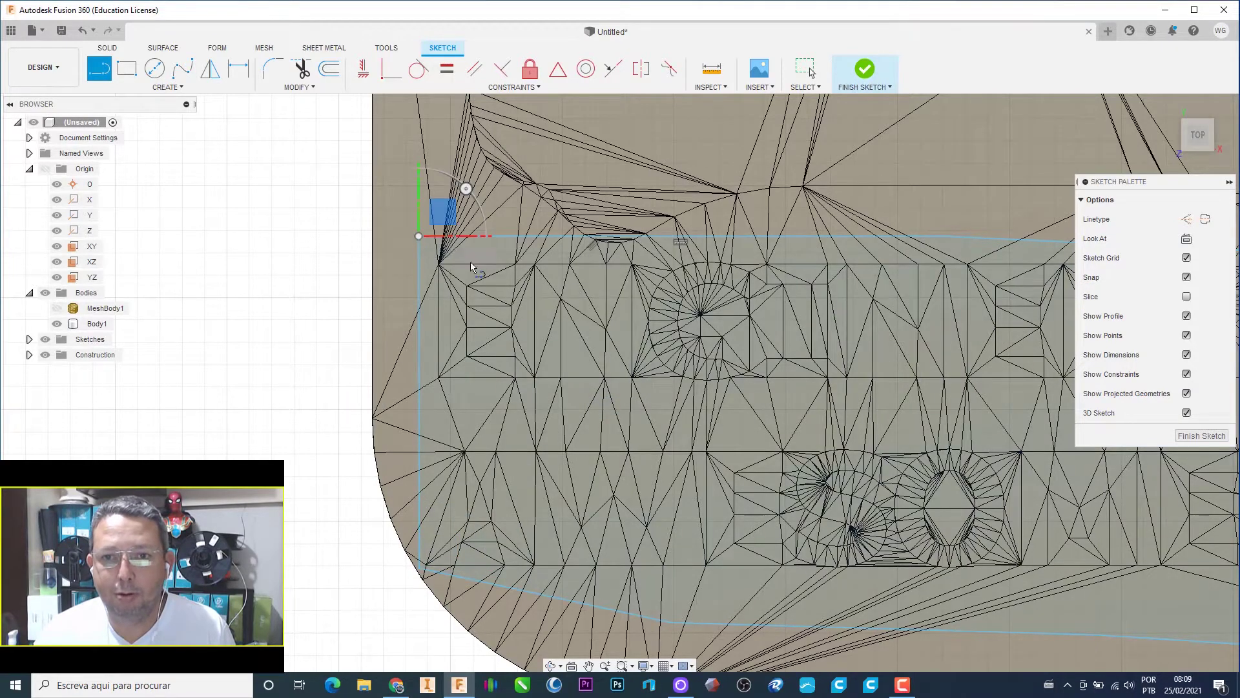
# Step: Finish the lettering-area sketch and start an Extrude of its profile
pyautogui.click(1200, 437)
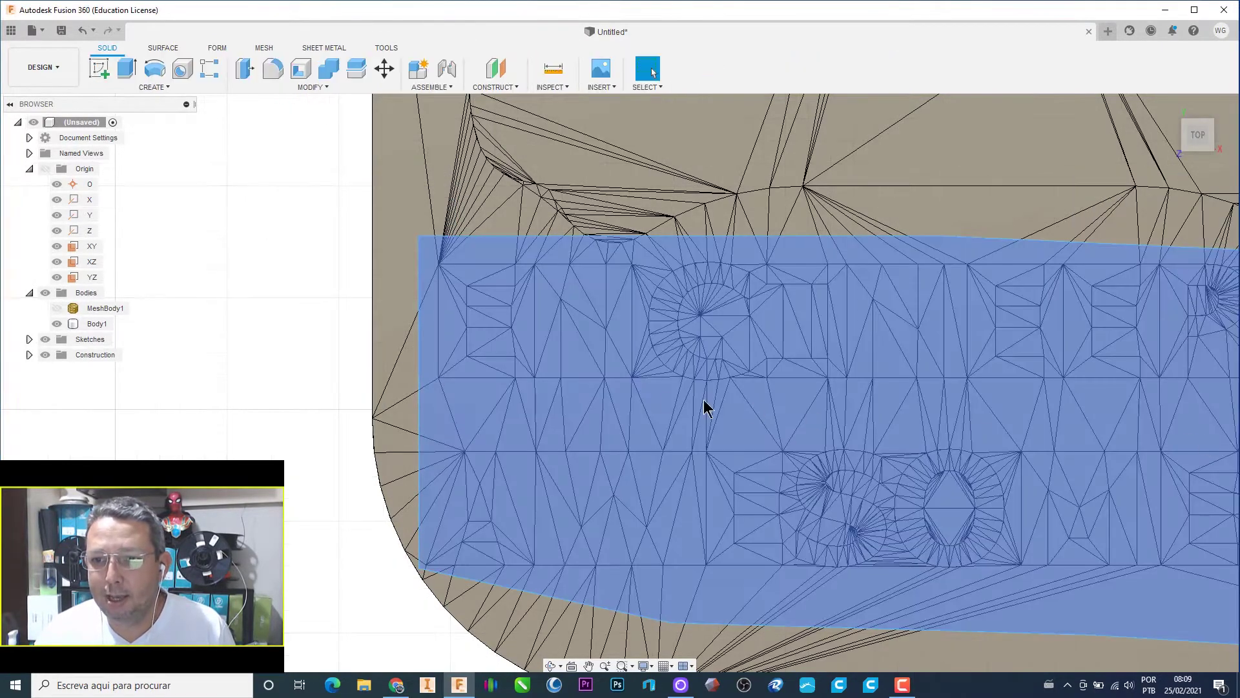
pyautogui.scroll(-1, 662, 394)
pyautogui.scroll(-3, 661, 394)
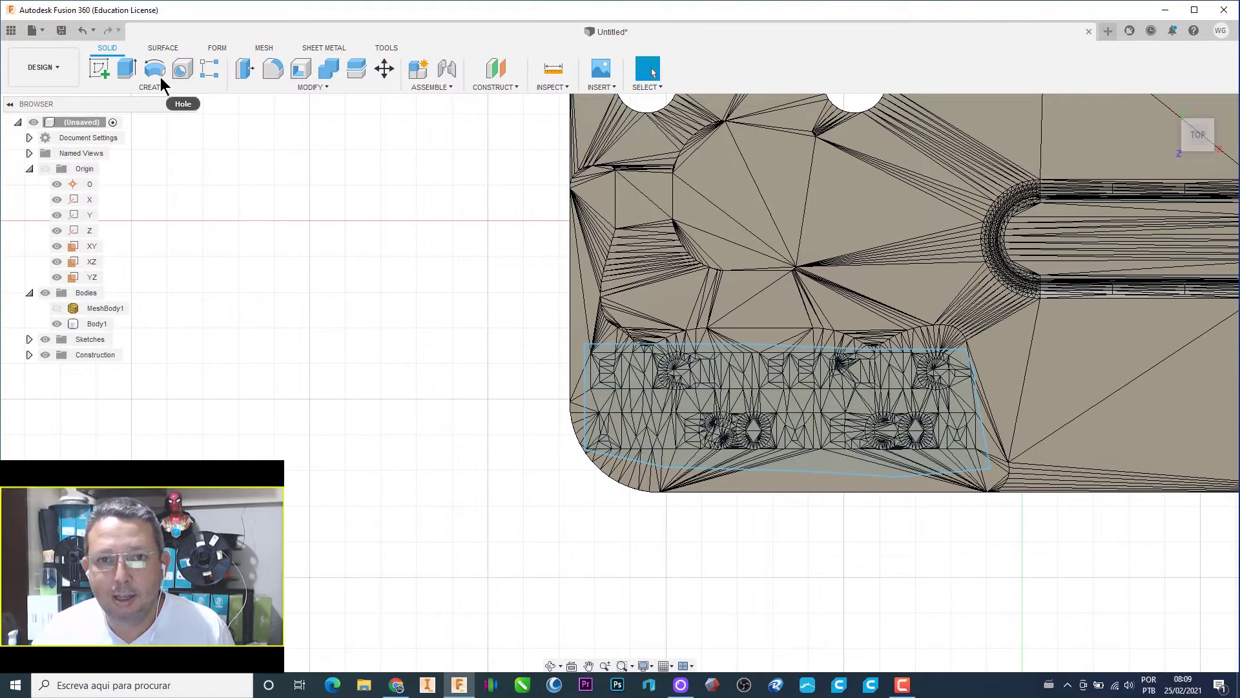
pyautogui.click(127, 70)
# Step: Select the lettering-area profile and set the extrude depth to -0.25 mm
pyautogui.click(662, 405)
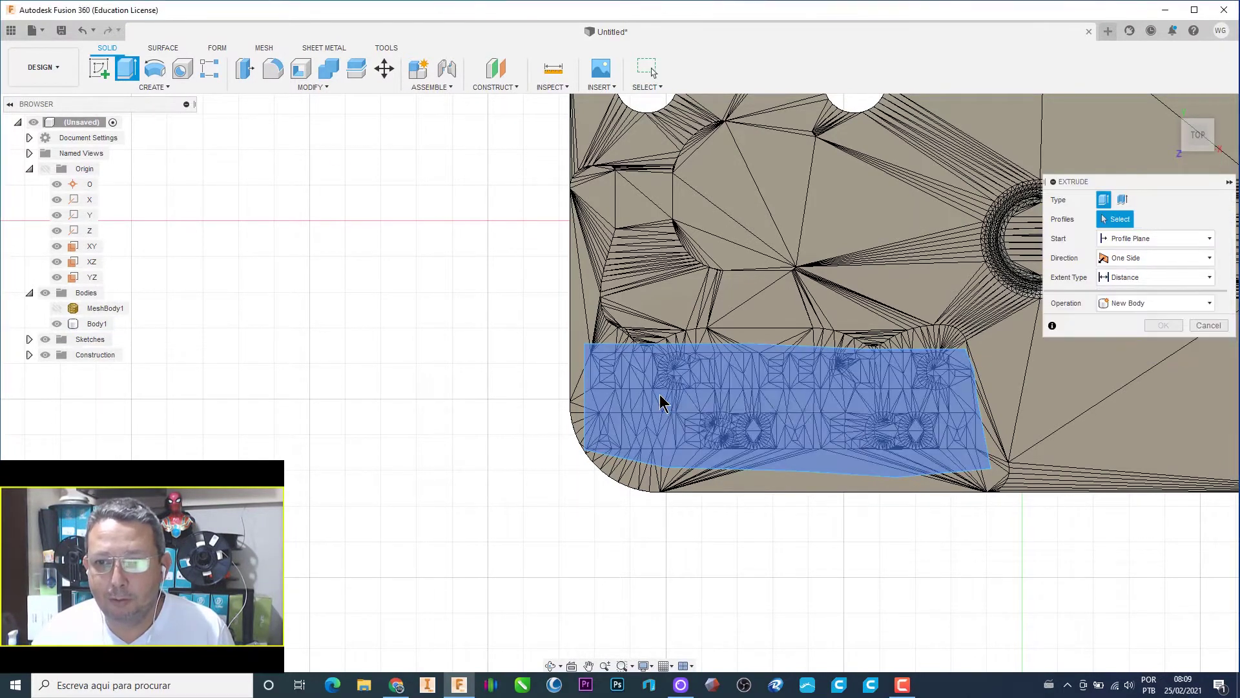
pyautogui.keyDown('shift'); pyautogui.moveTo(816, 545); pyautogui.dragTo(813, 478, button='middle'); pyautogui.keyUp('shift')
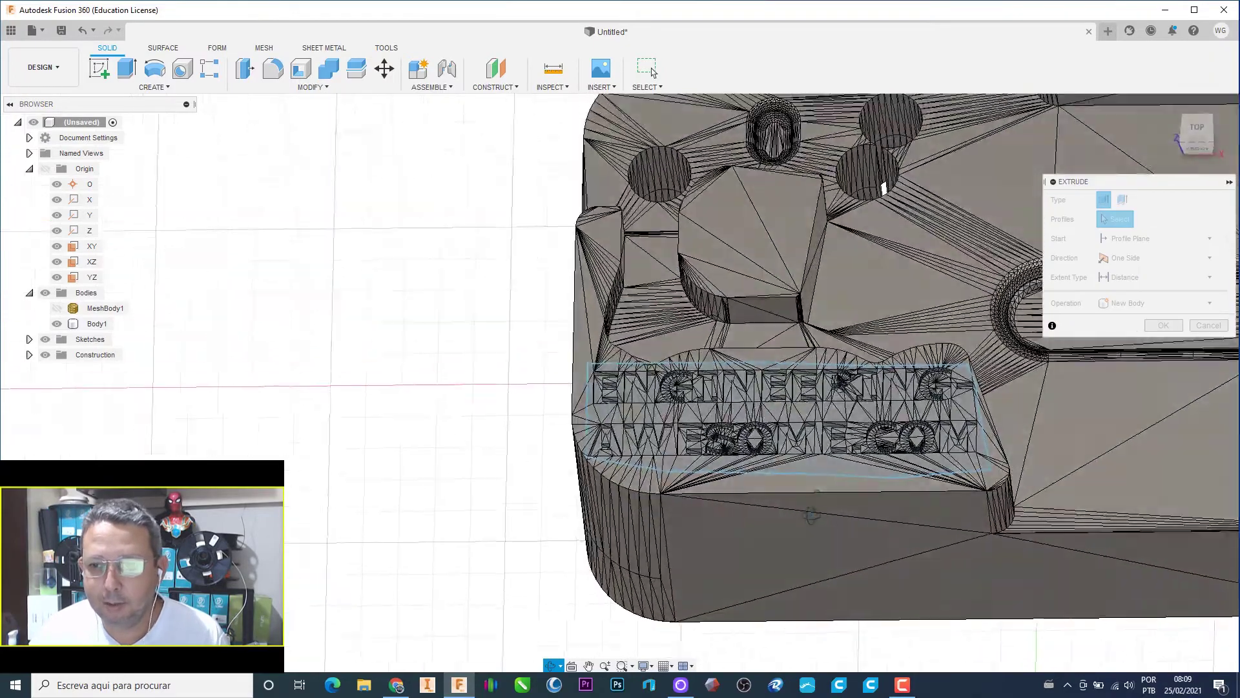
pyautogui.scroll(2, 813, 478)
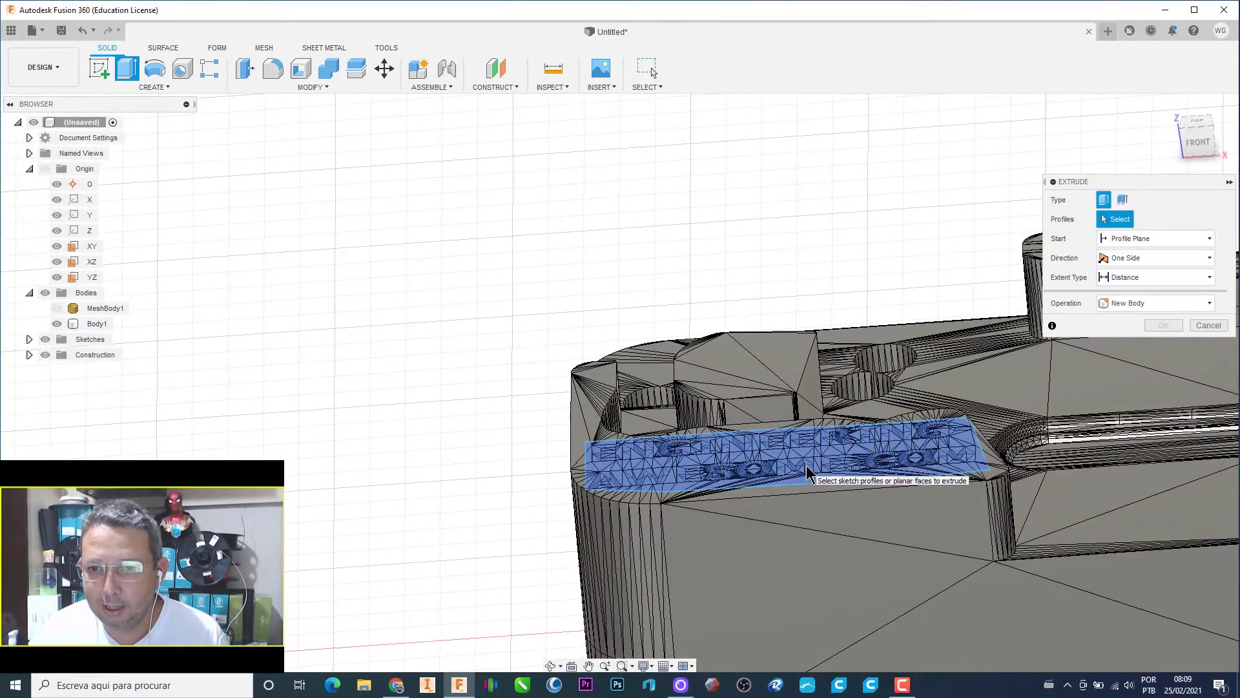
pyautogui.click(797, 479)
pyautogui.scroll(3, 794, 479)
pyautogui.scroll(2, 778, 493)
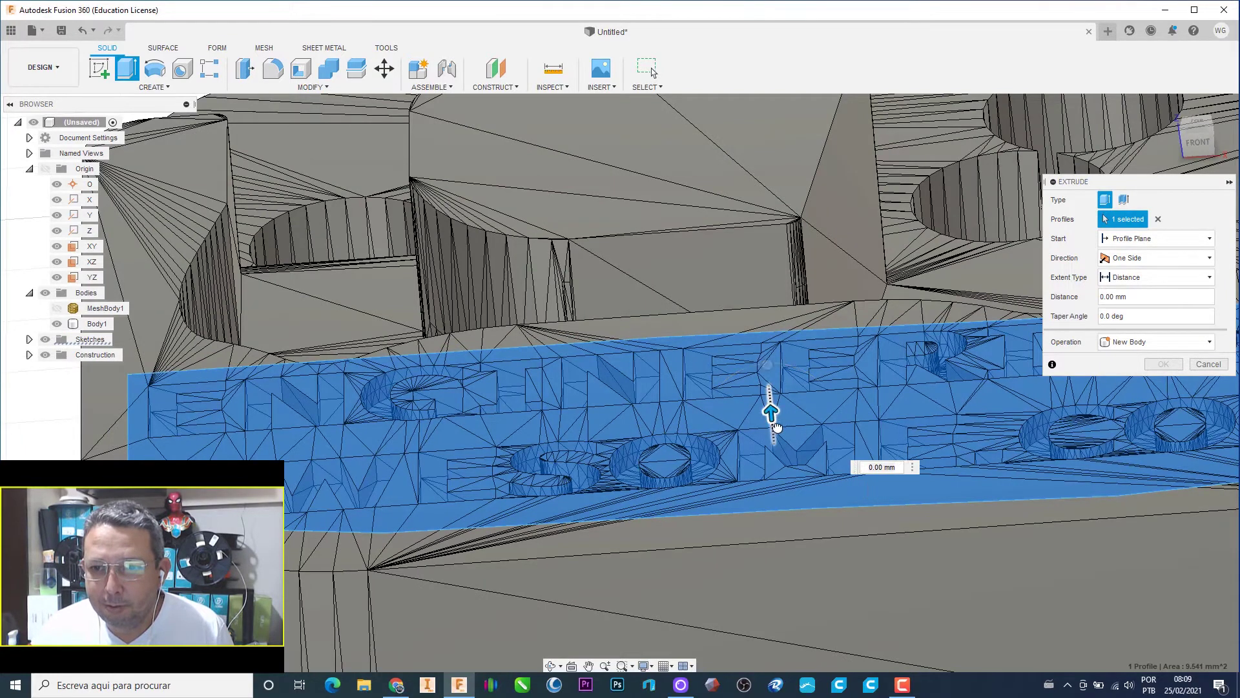
pyautogui.moveTo(777, 466); pyautogui.dragTo(783, 537)
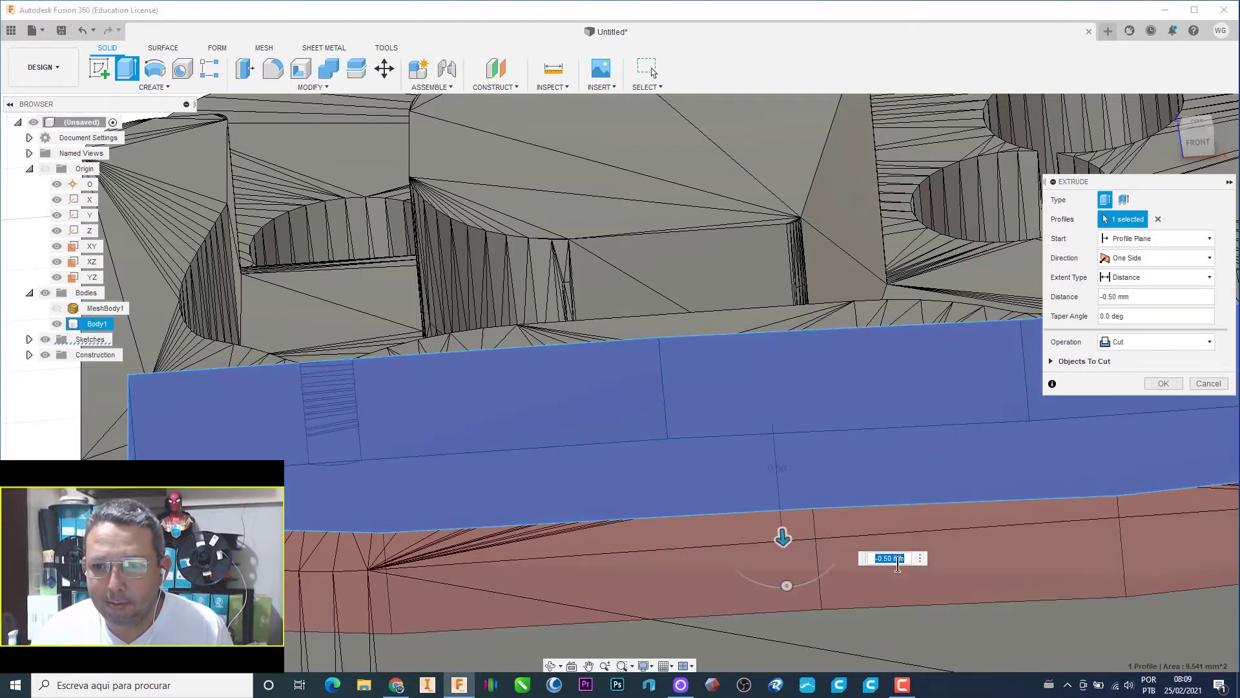
pyautogui.click(781, 542)
pyautogui.moveTo(771, 500); pyautogui.dragTo(777, 489)
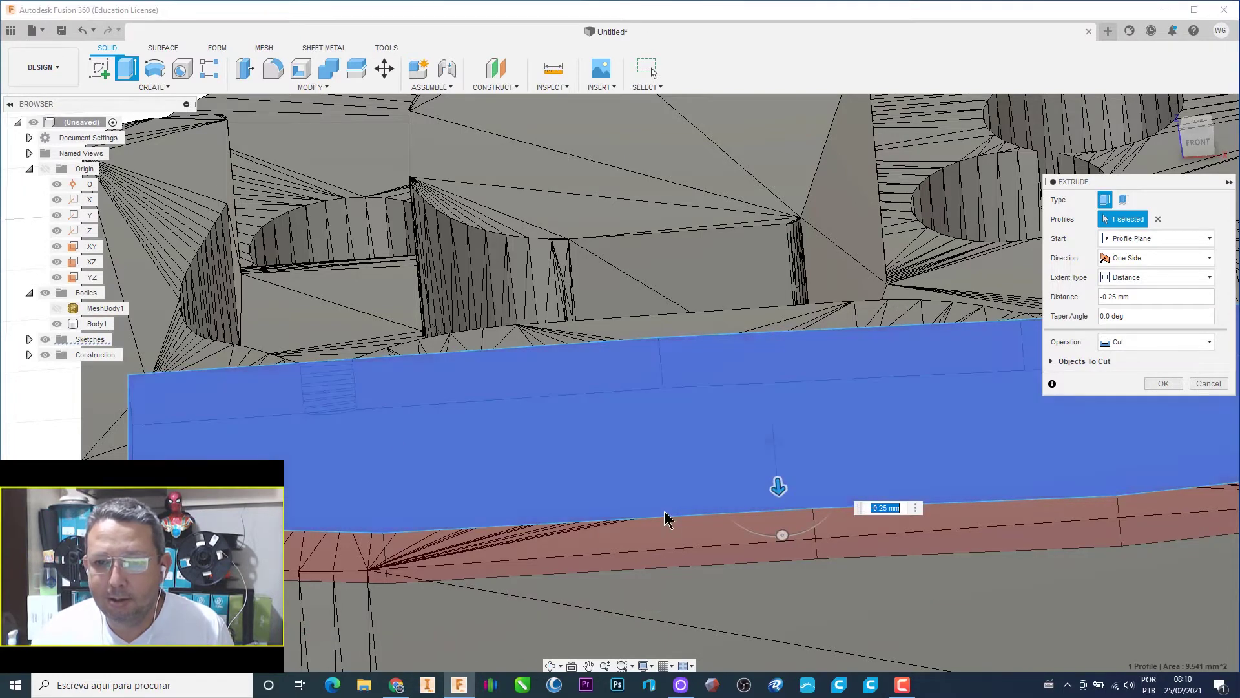
pyautogui.scroll(-3, 668, 554)
pyautogui.scroll(-2, 638, 524)
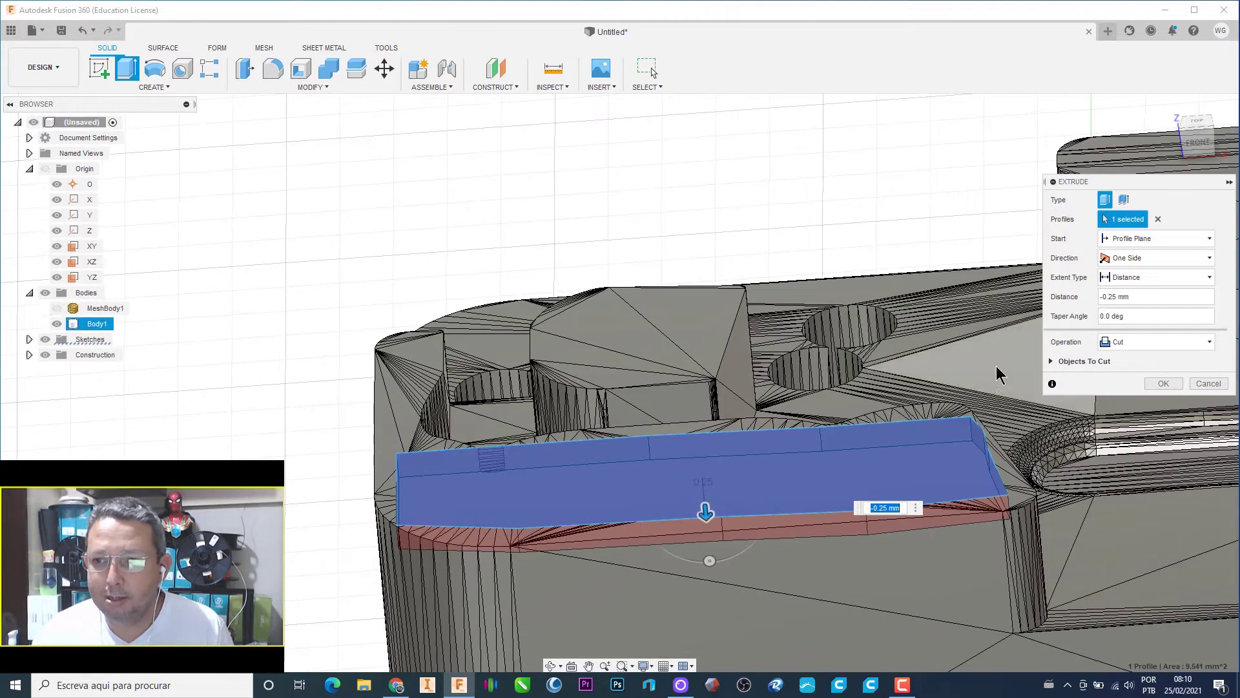
# Step: Set the extrusion operation to Join and confirm Extrude1
pyautogui.click(1157, 342)
pyautogui.click(1122, 359)
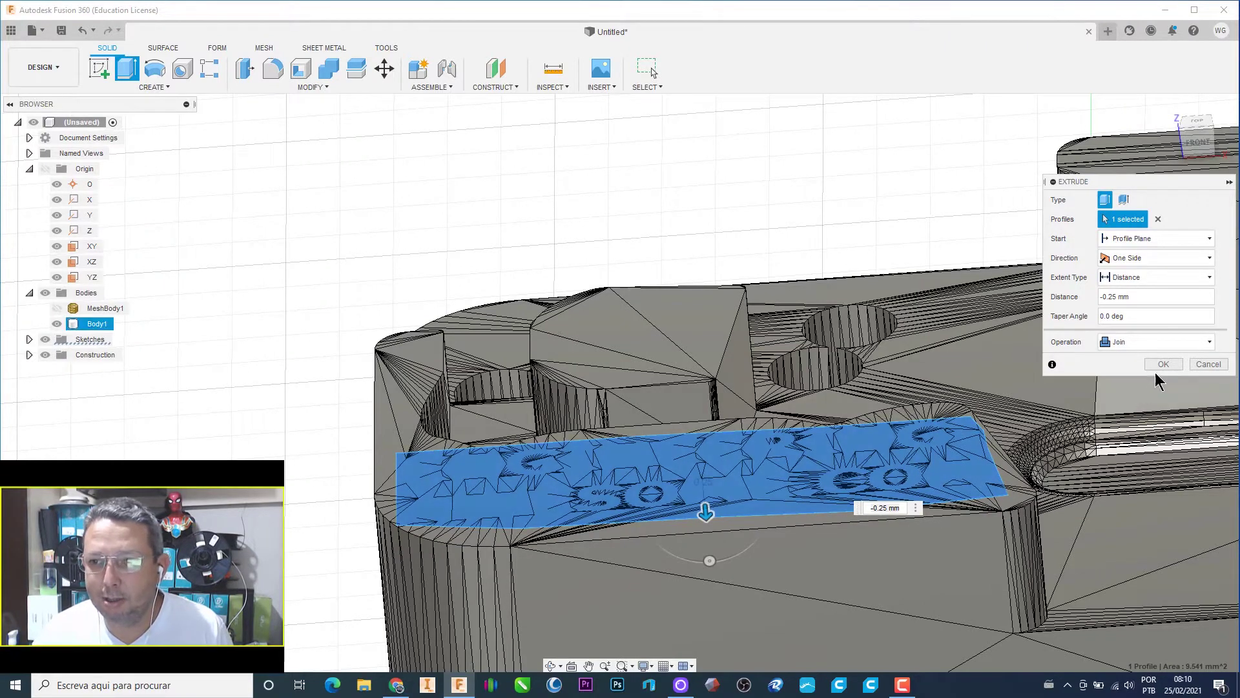
pyautogui.click(1162, 365)
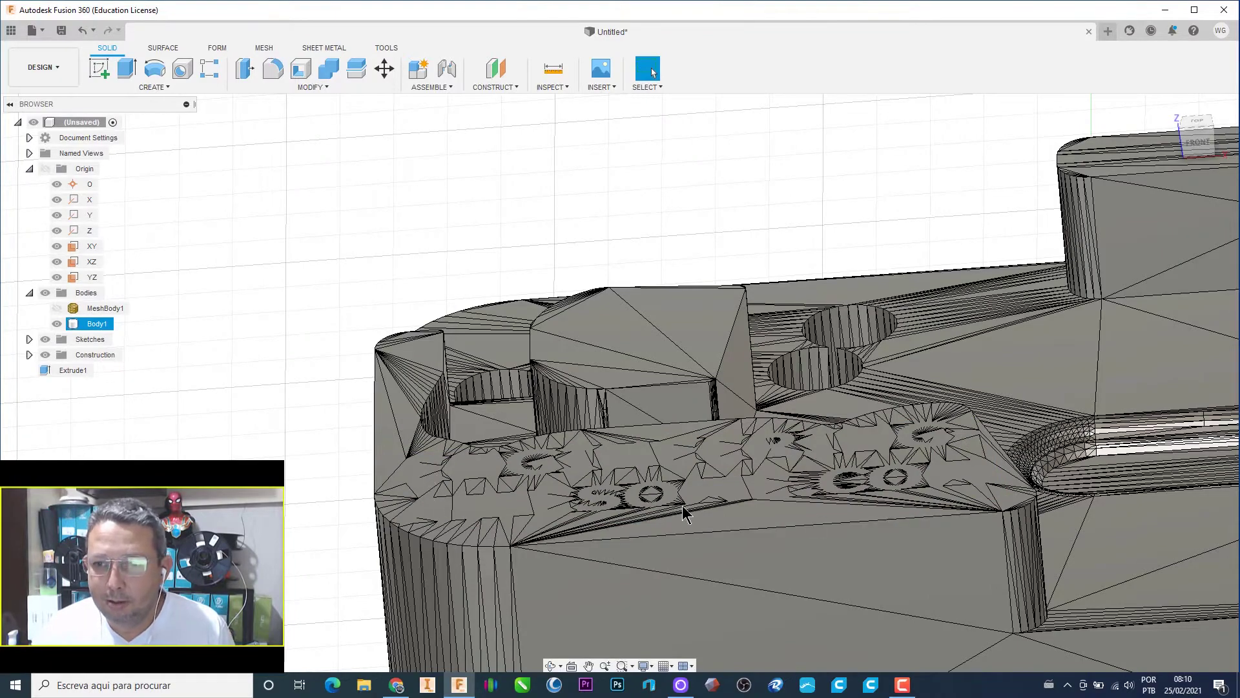
pyautogui.scroll(2, 679, 511)
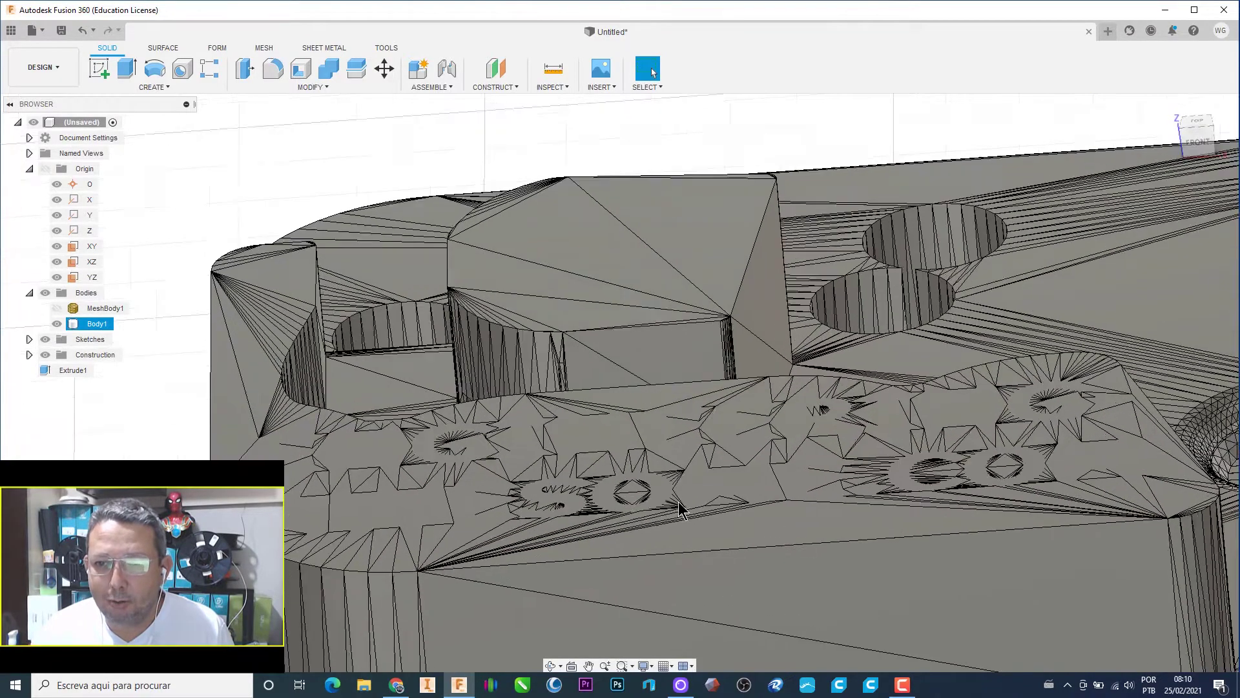
pyautogui.scroll(1, 679, 491)
pyautogui.scroll(-4, 636, 494)
pyautogui.scroll(-2, 711, 562)
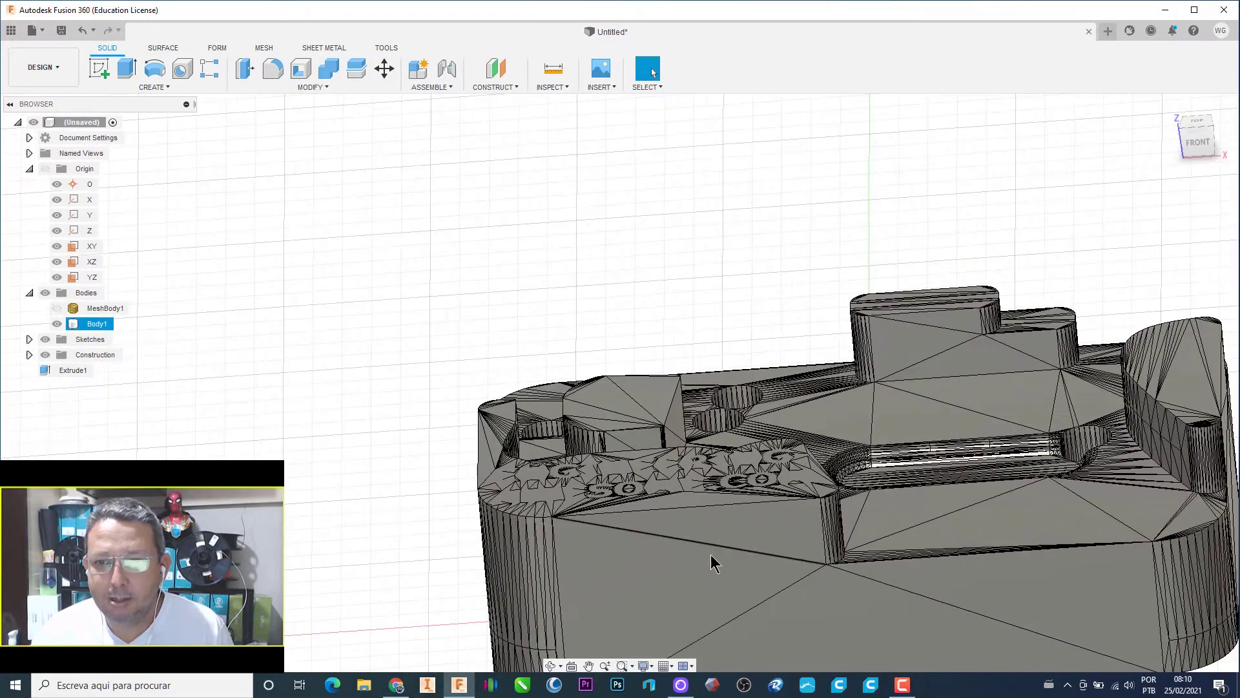
# Step: Save Body1 as a binary STL file on the desktop
pyautogui.rightClick(95, 330)
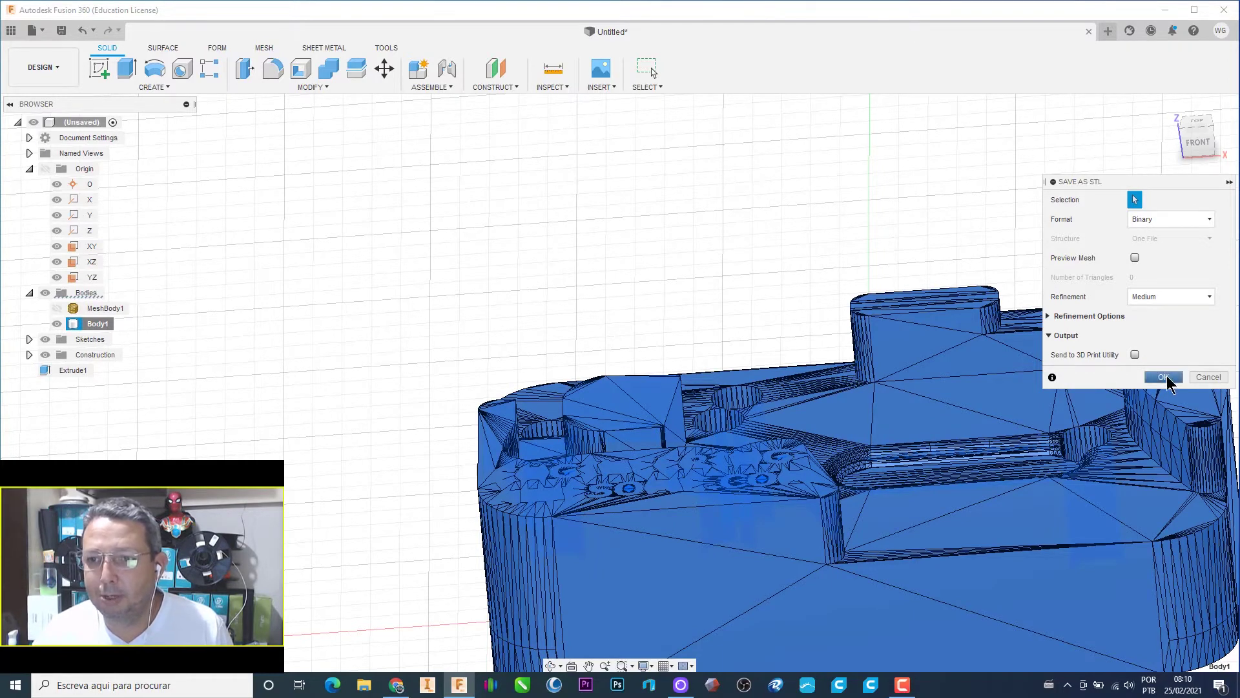
pyautogui.click(1164, 377)
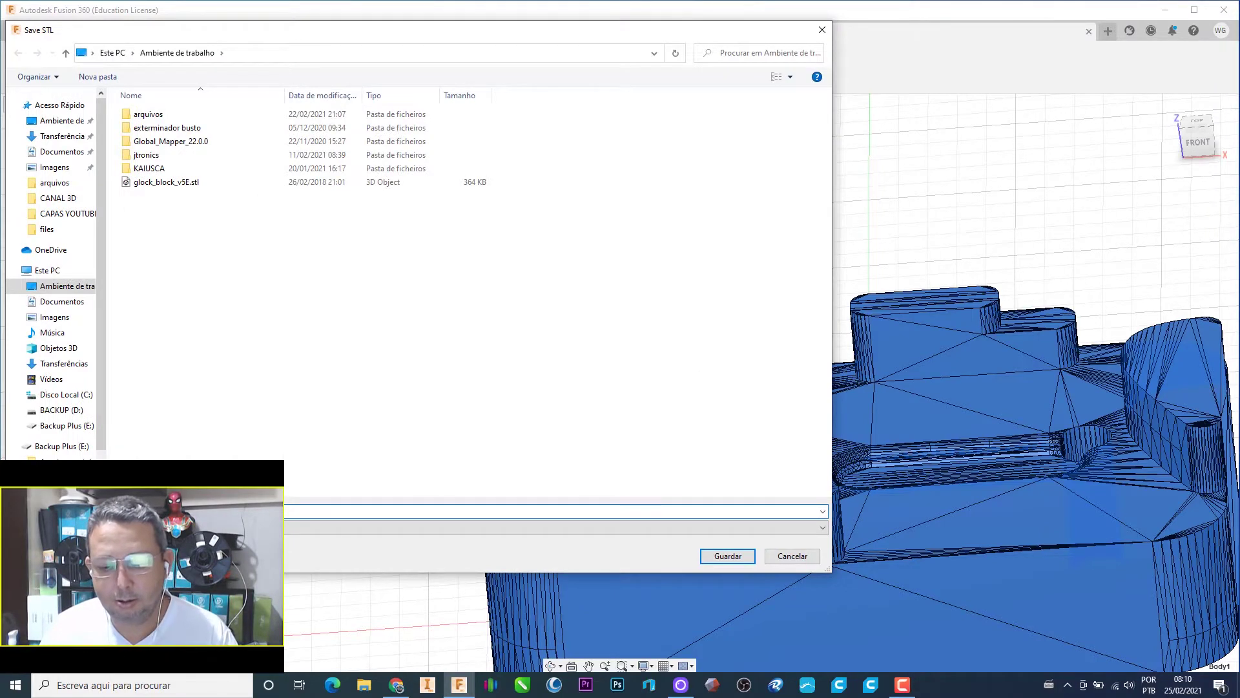
pyautogui.click(727, 557)
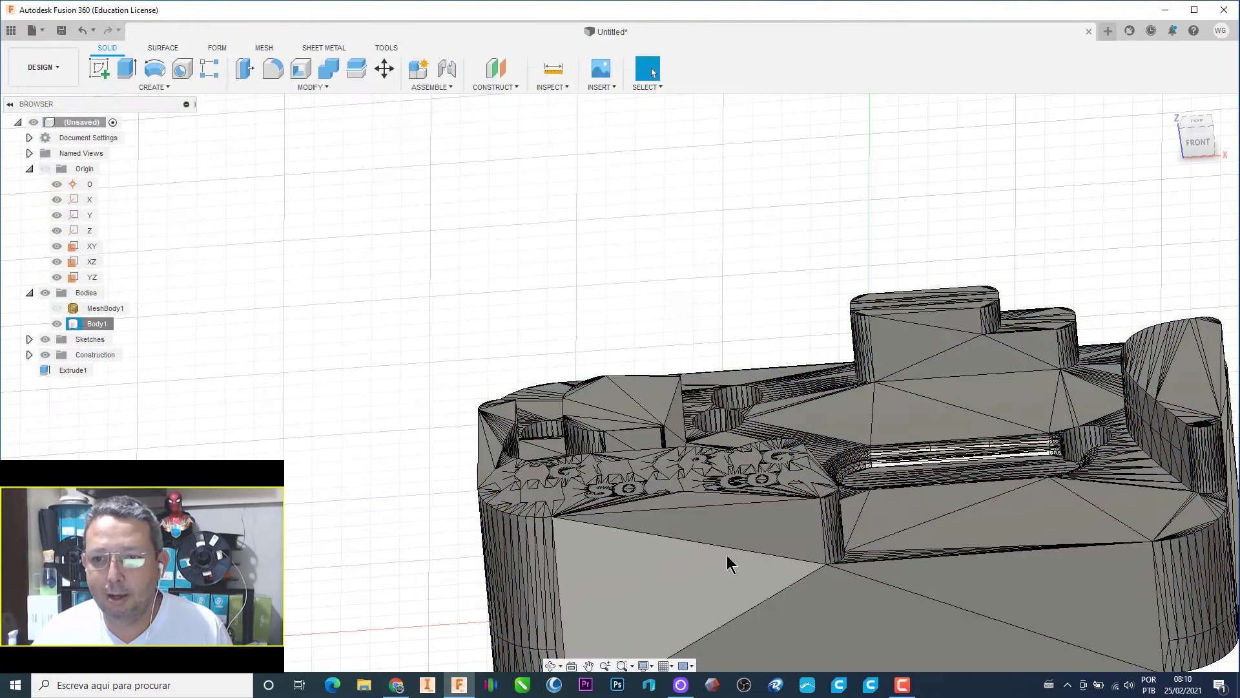
# Step: Preview the exported teste 1.stl from the Desktop folder in File Explorer, rotating it to view from above
pyautogui.click(363, 688)
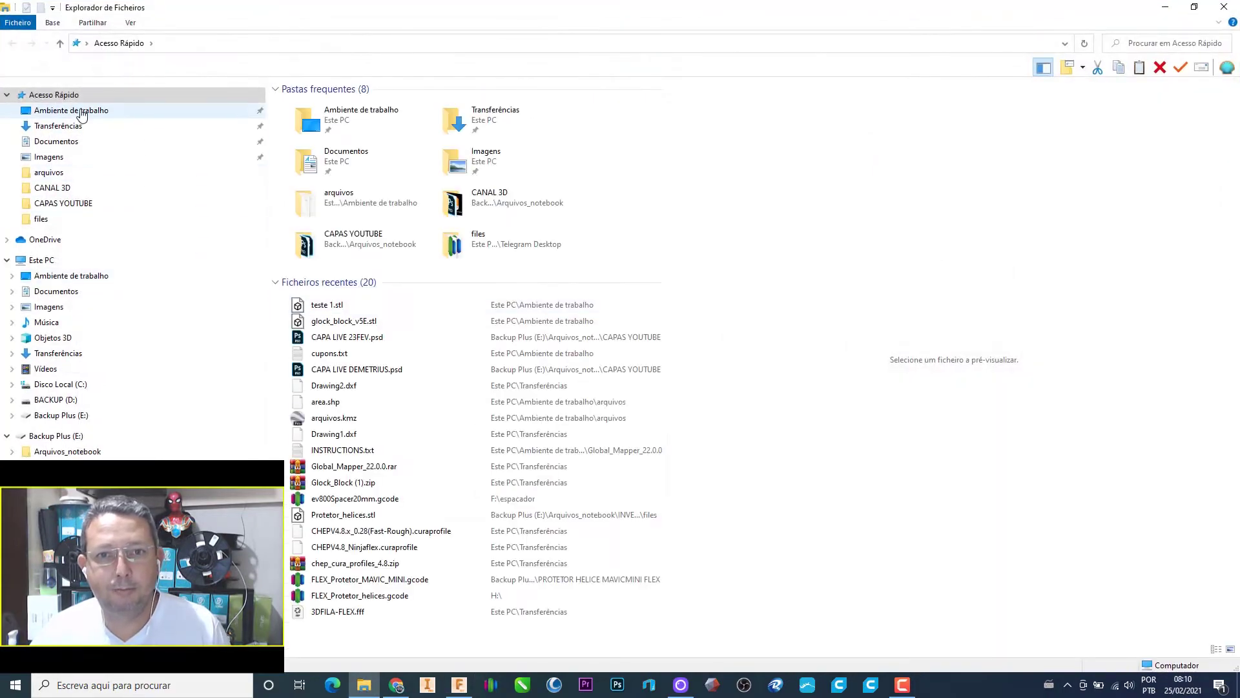
pyautogui.click(73, 115)
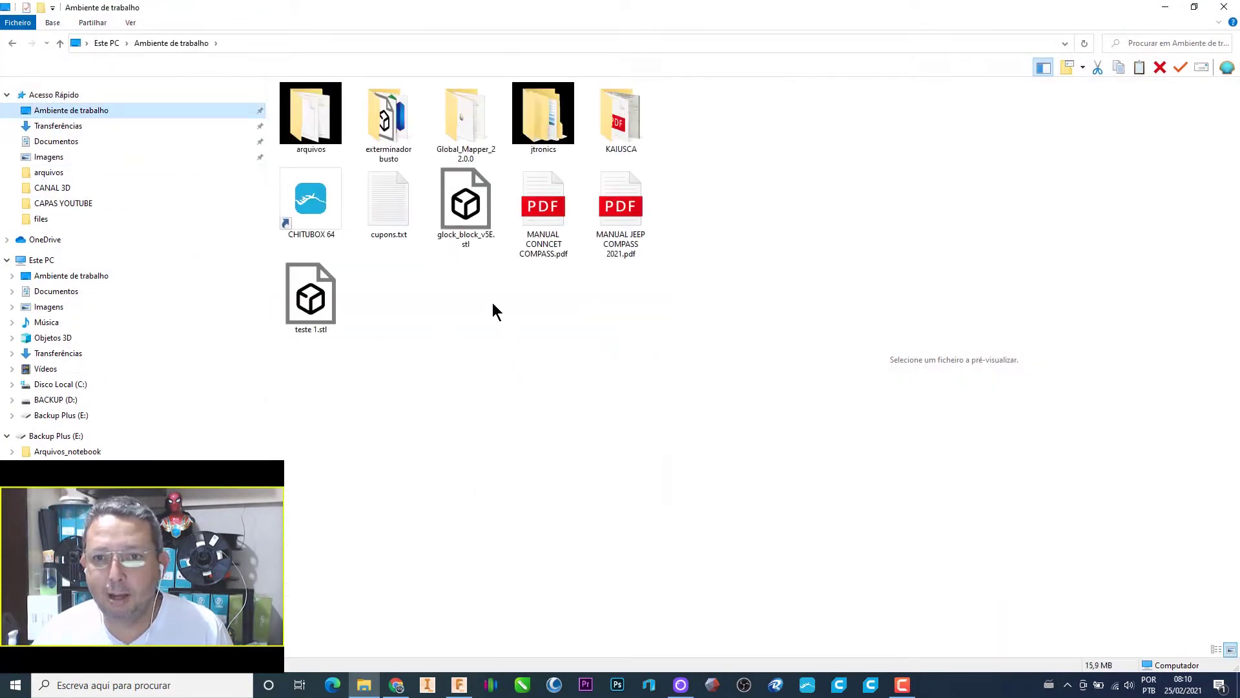
pyautogui.click(309, 299)
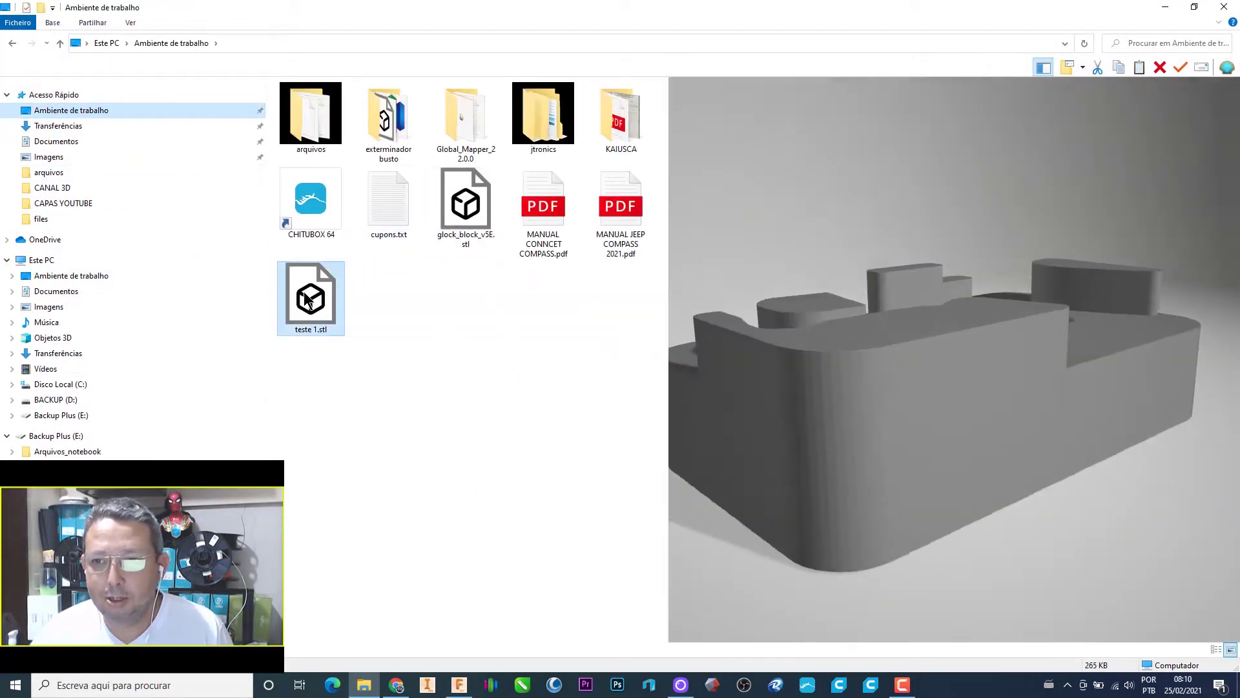
pyautogui.moveTo(904, 387)
pyautogui.mouseDown()
pyautogui.moveTo(1072, 323)
pyautogui.moveTo(873, 445)
pyautogui.mouseUp()
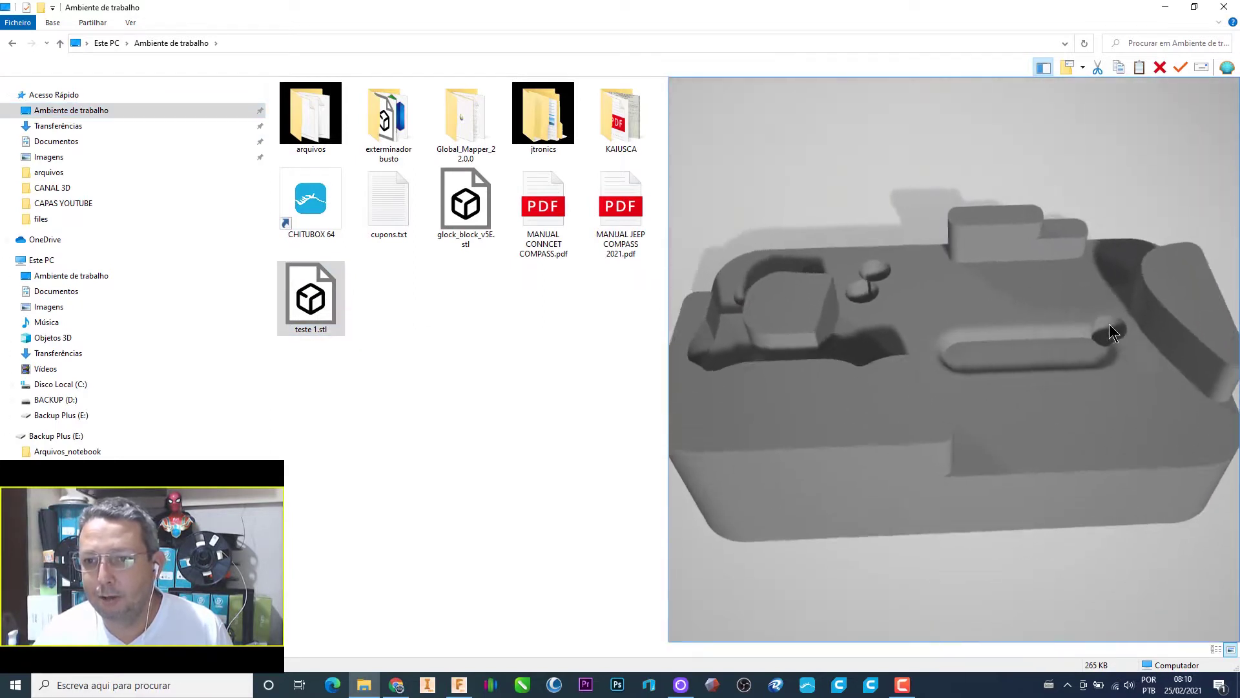
# Step: Compare it with the original glock_block_v5E.stl preview, return to teste 1.stl, then minimize Explorer
pyautogui.click(470, 227)
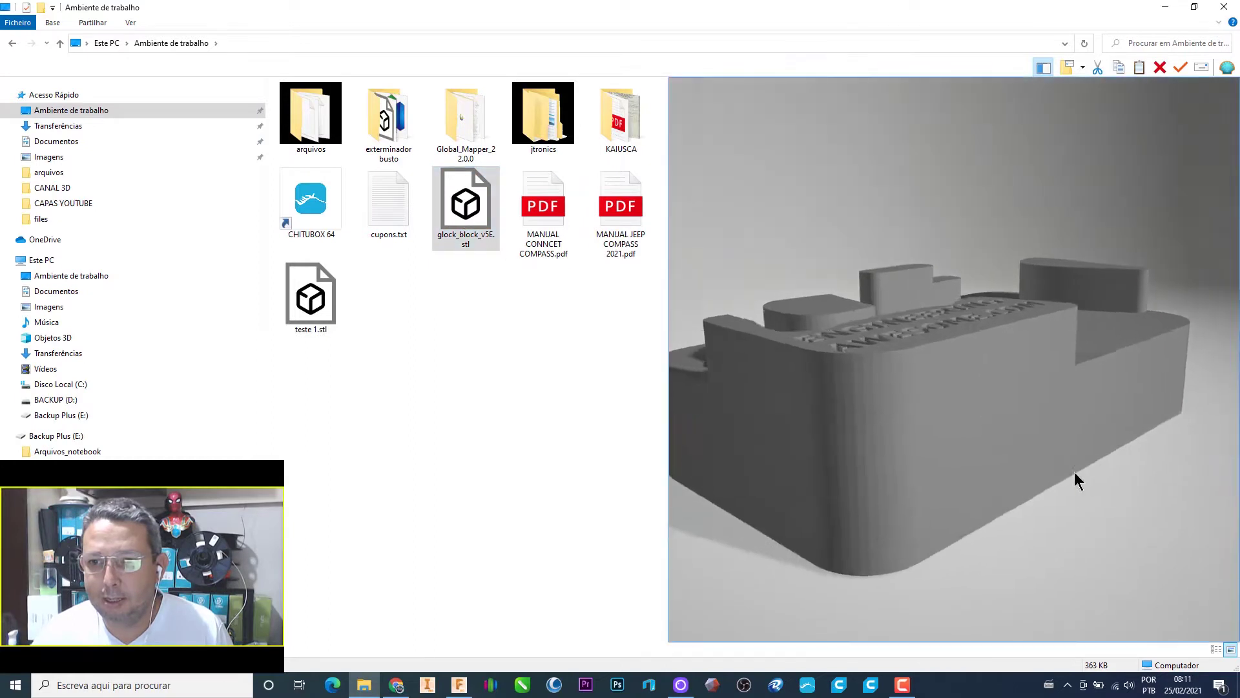
pyautogui.moveTo(1075, 476); pyautogui.dragTo(1065, 460)
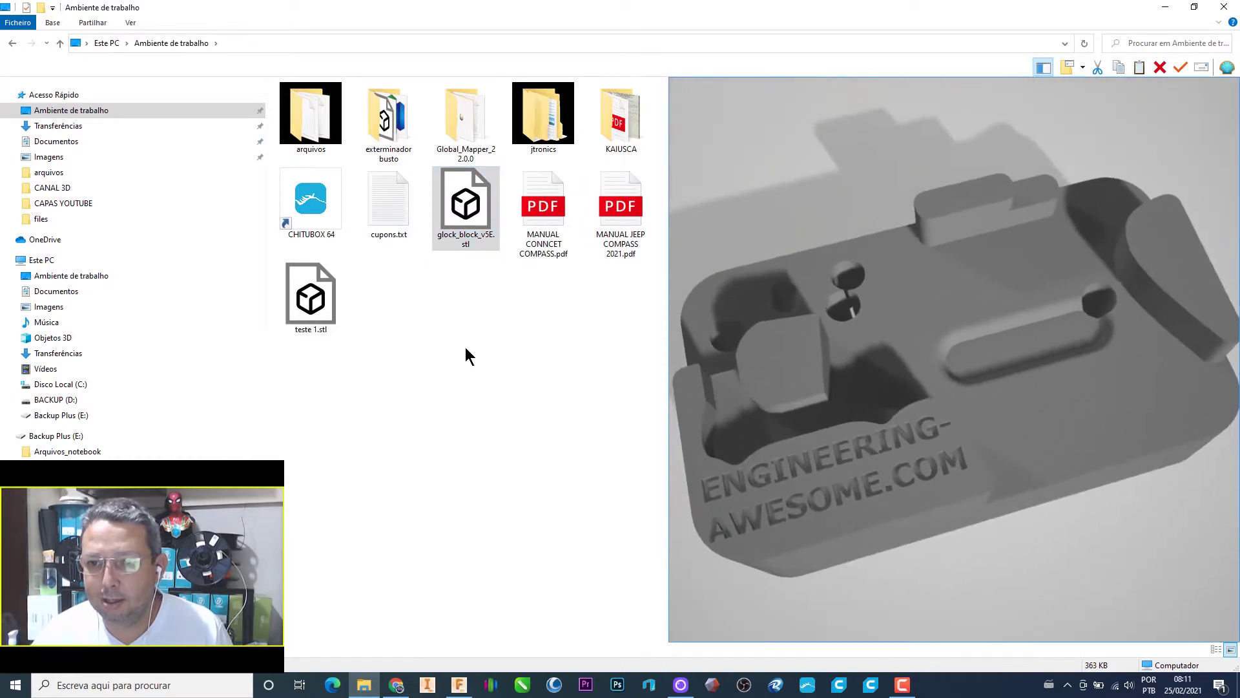
pyautogui.click(309, 314)
pyautogui.scroll(5, 893, 456)
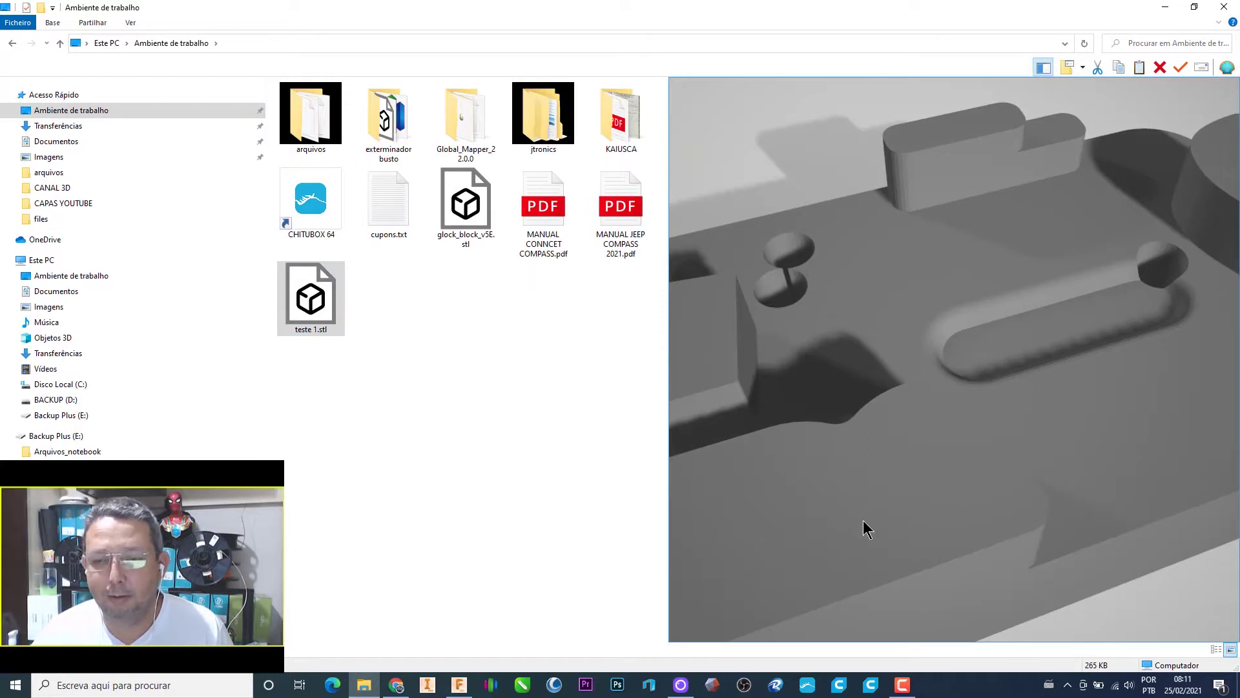
pyautogui.scroll(-5, 886, 465)
pyautogui.scroll(5, 886, 465)
pyautogui.scroll(-5, 889, 464)
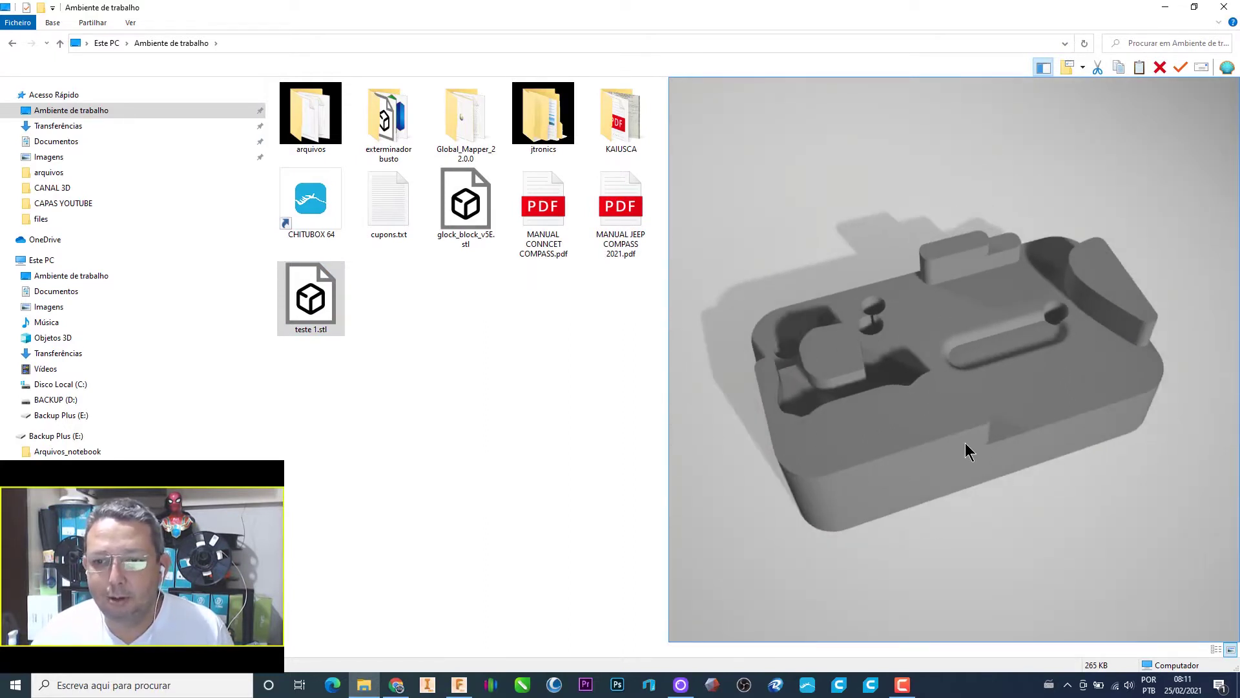
pyautogui.click(1164, 7)
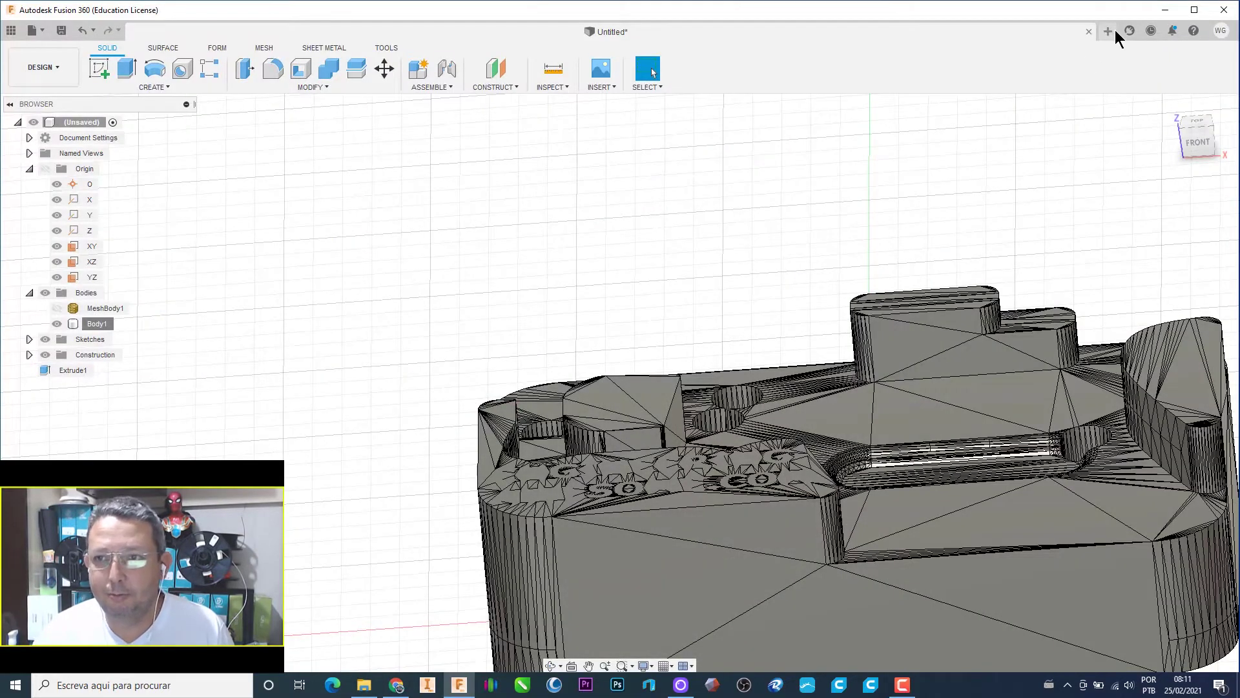
# Step: Open a new Untitled design and set it to Do not capture Design History
pyautogui.click(1106, 32)
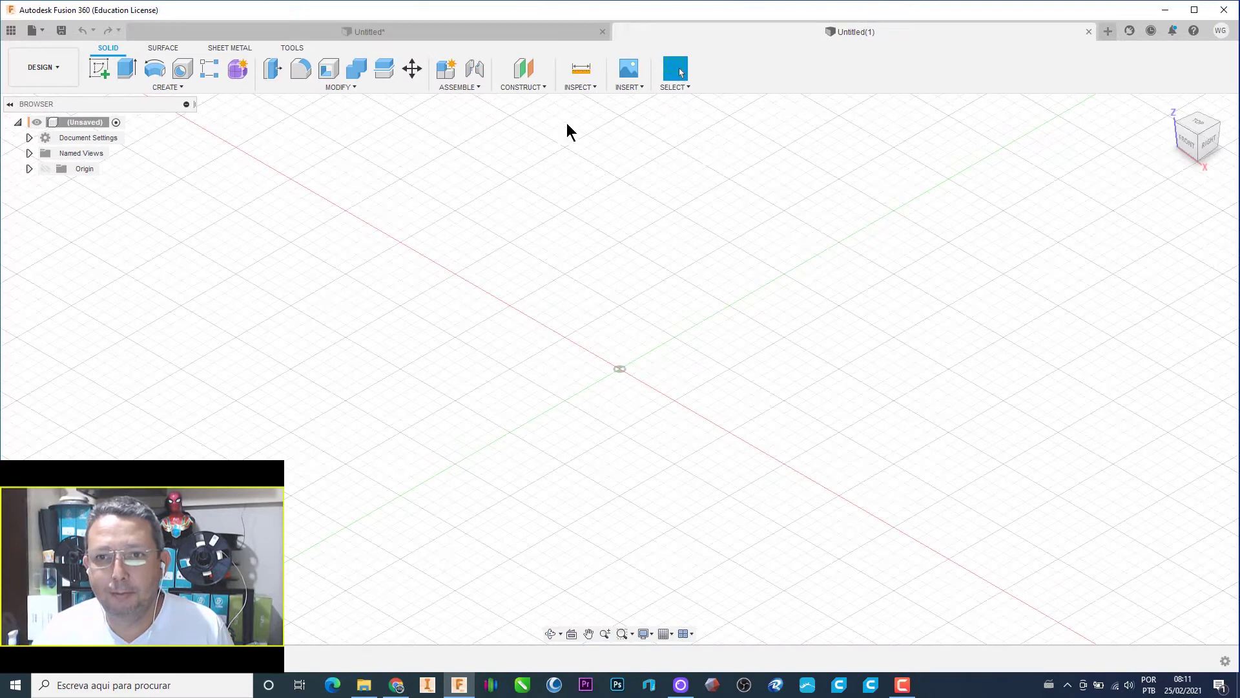
pyautogui.rightClick(75, 122)
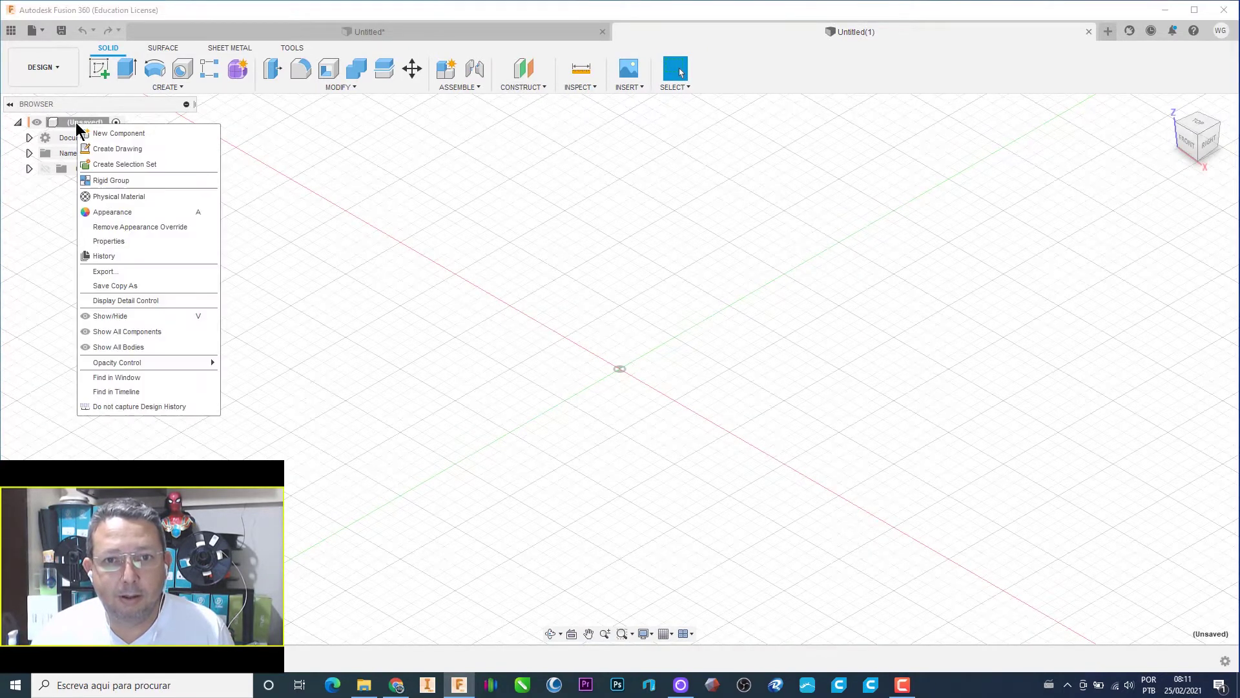
pyautogui.click(147, 406)
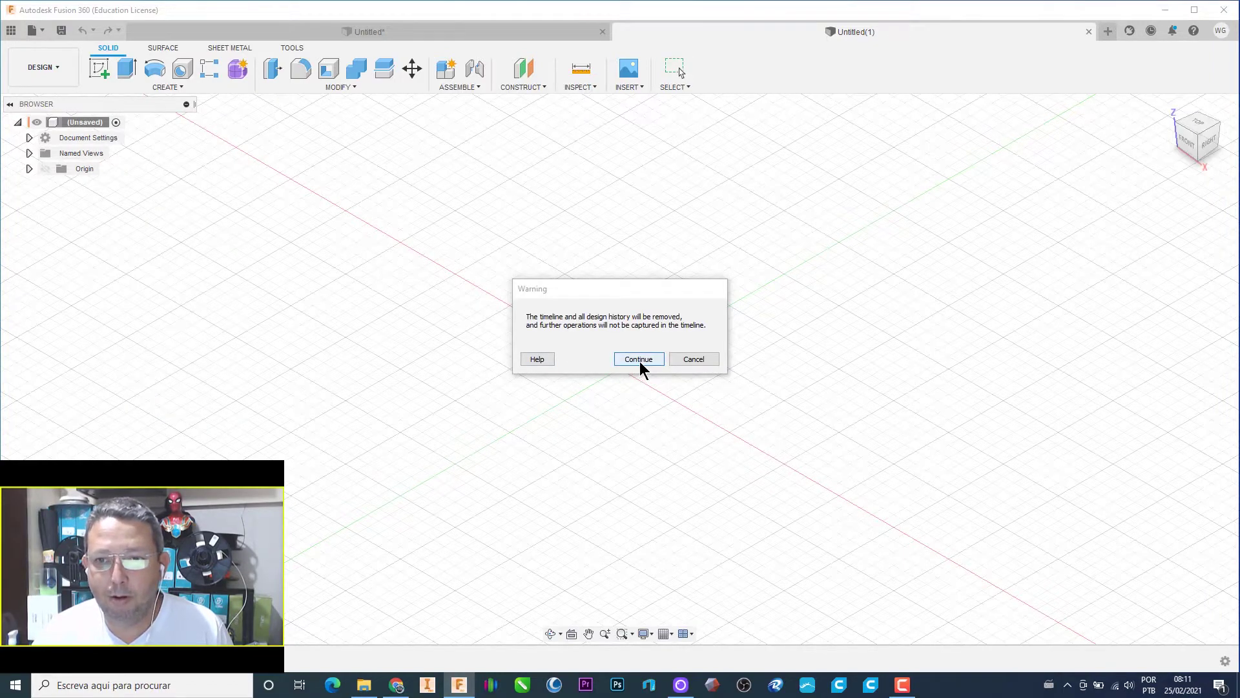
pyautogui.click(640, 360)
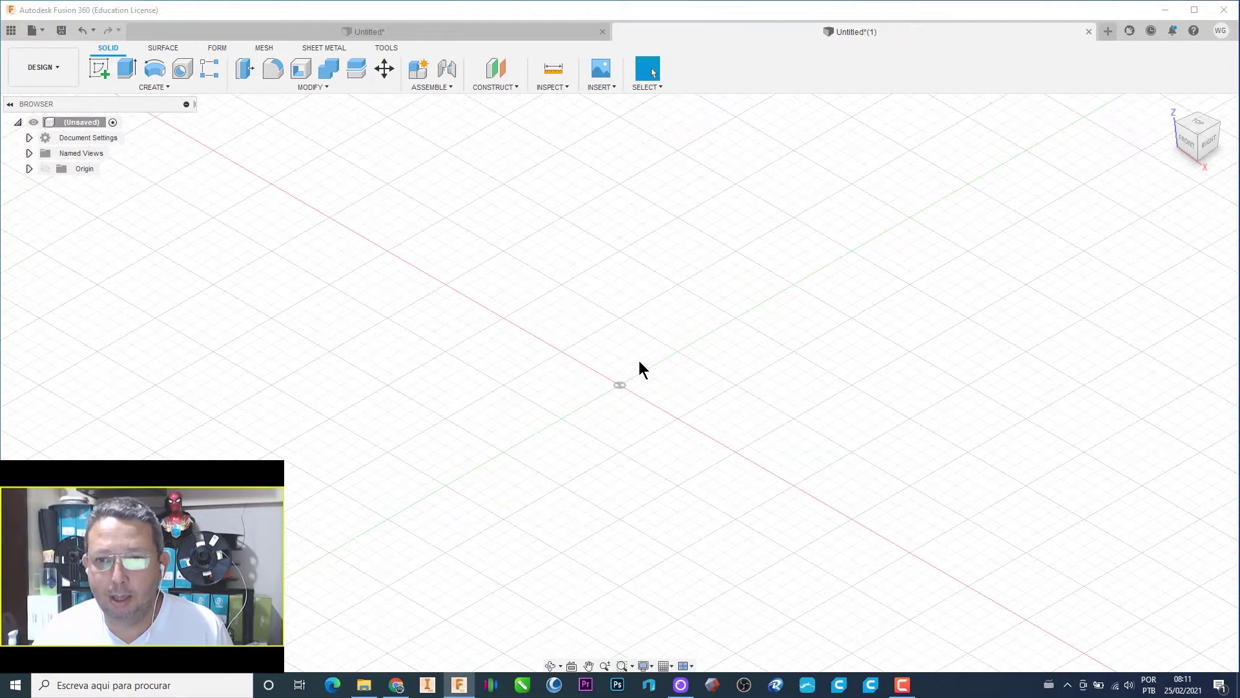
# Step: Insert the teste 1.stl mesh, centred on the origin, as MeshBody1
pyautogui.click(602, 87)
pyautogui.click(616, 159)
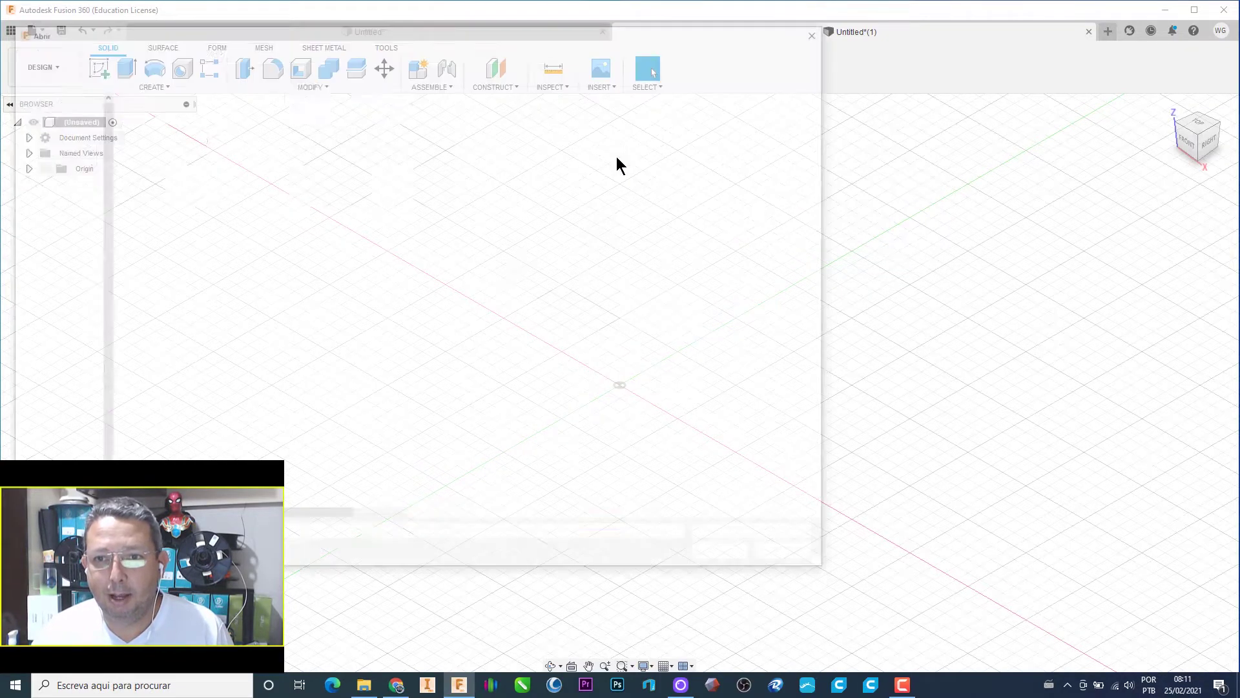
pyautogui.click(137, 196)
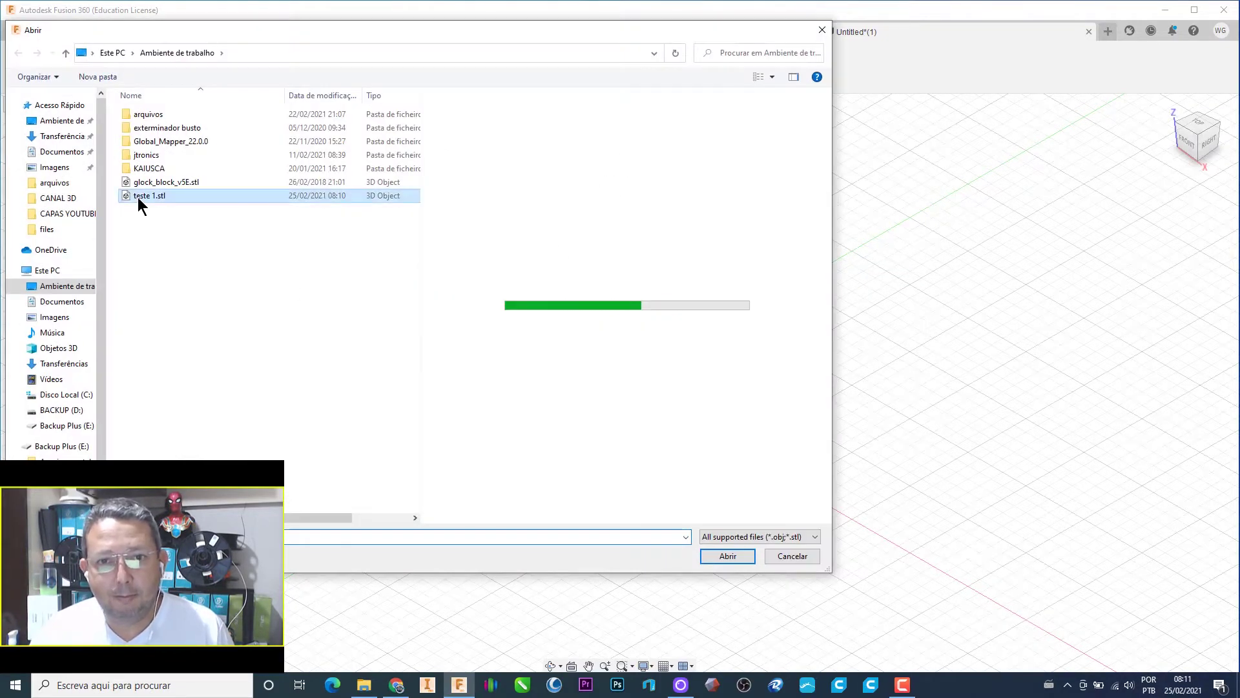
pyautogui.click(731, 556)
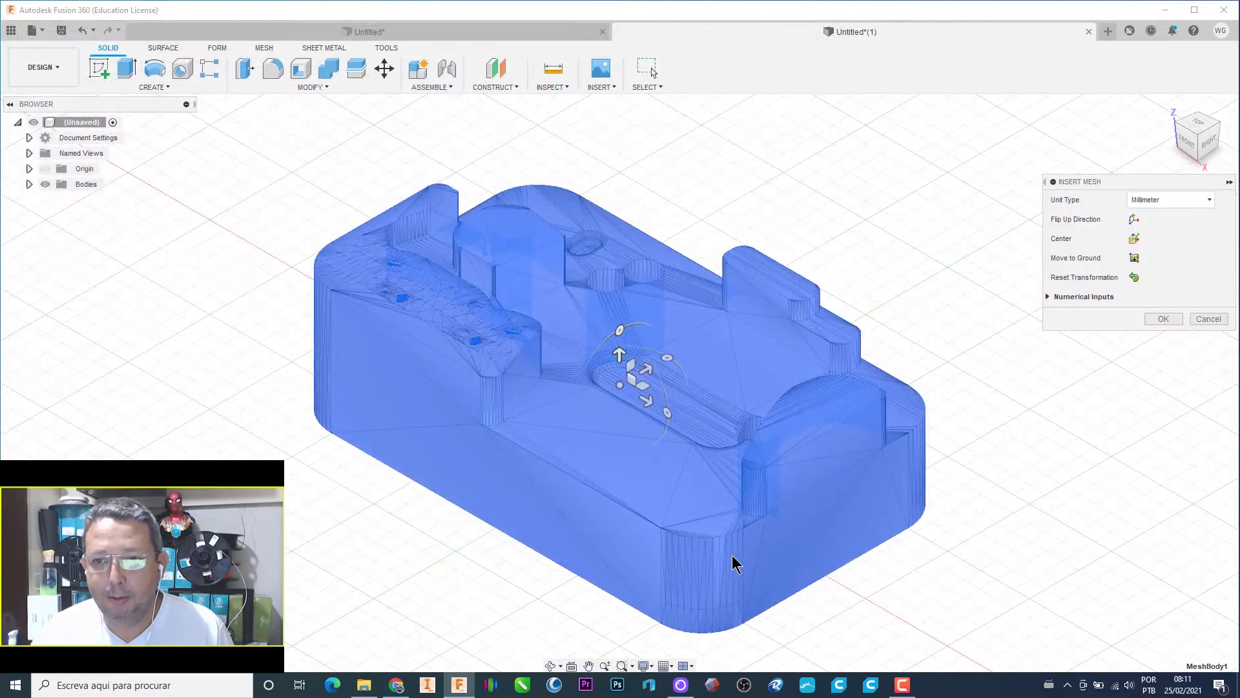
pyautogui.click(1137, 242)
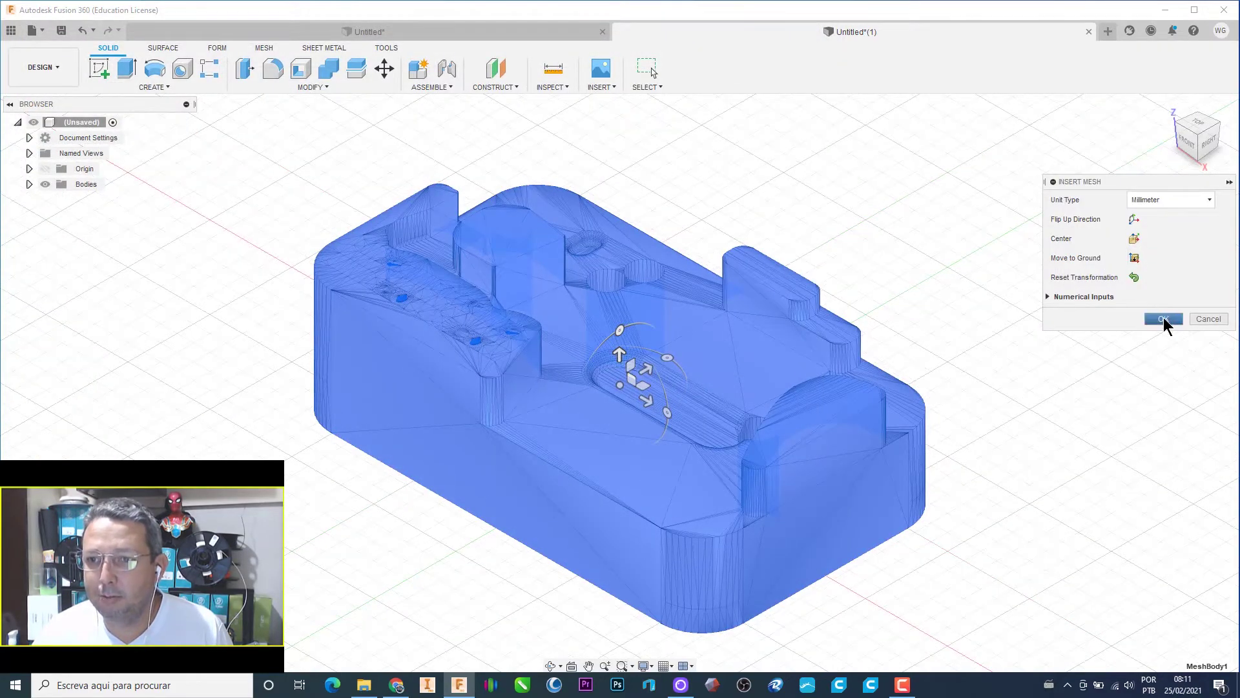
pyautogui.click(1164, 320)
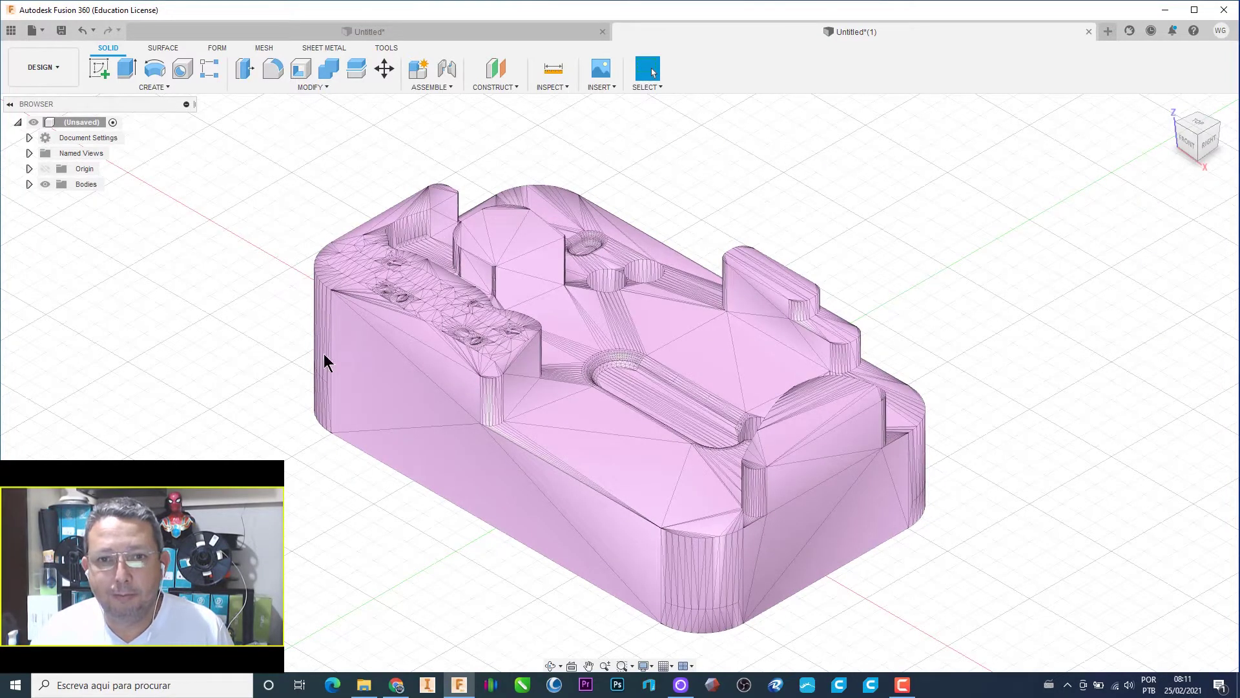
# Step: Convert MeshBody1 into a solid body with Mesh to BRep
pyautogui.scroll(1, 325, 361)
pyautogui.scroll(3, 441, 335)
pyautogui.scroll(2, 415, 313)
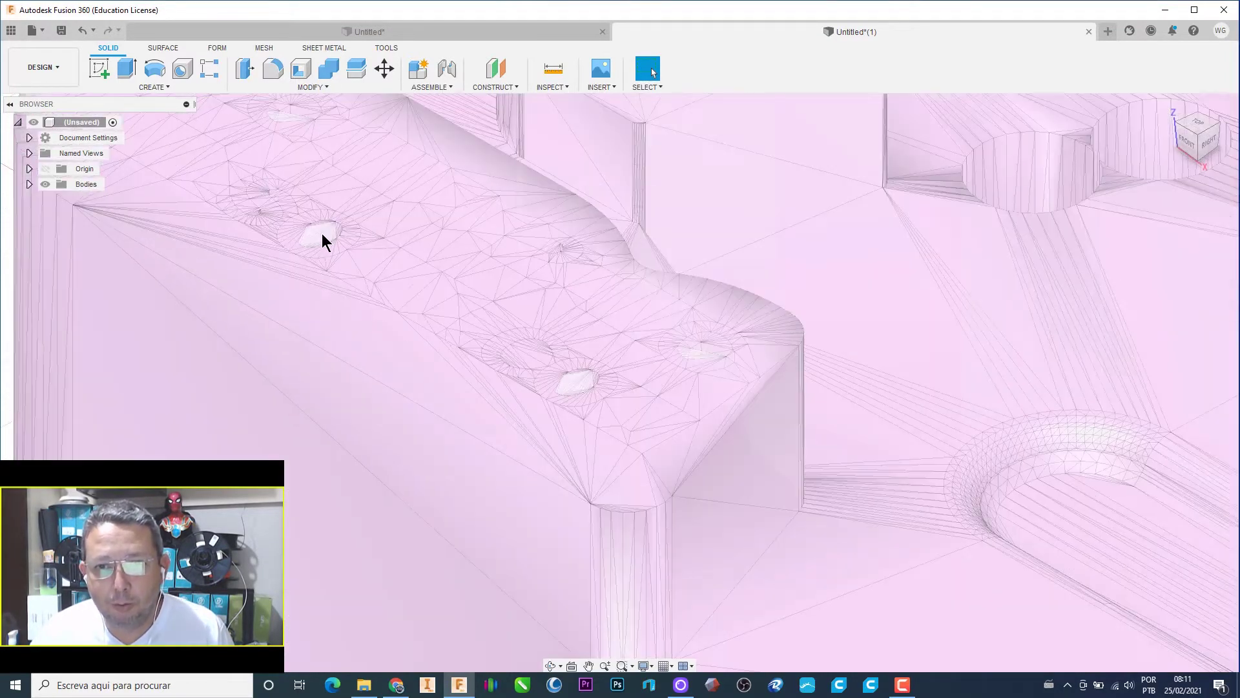
pyautogui.scroll(-1, 463, 326)
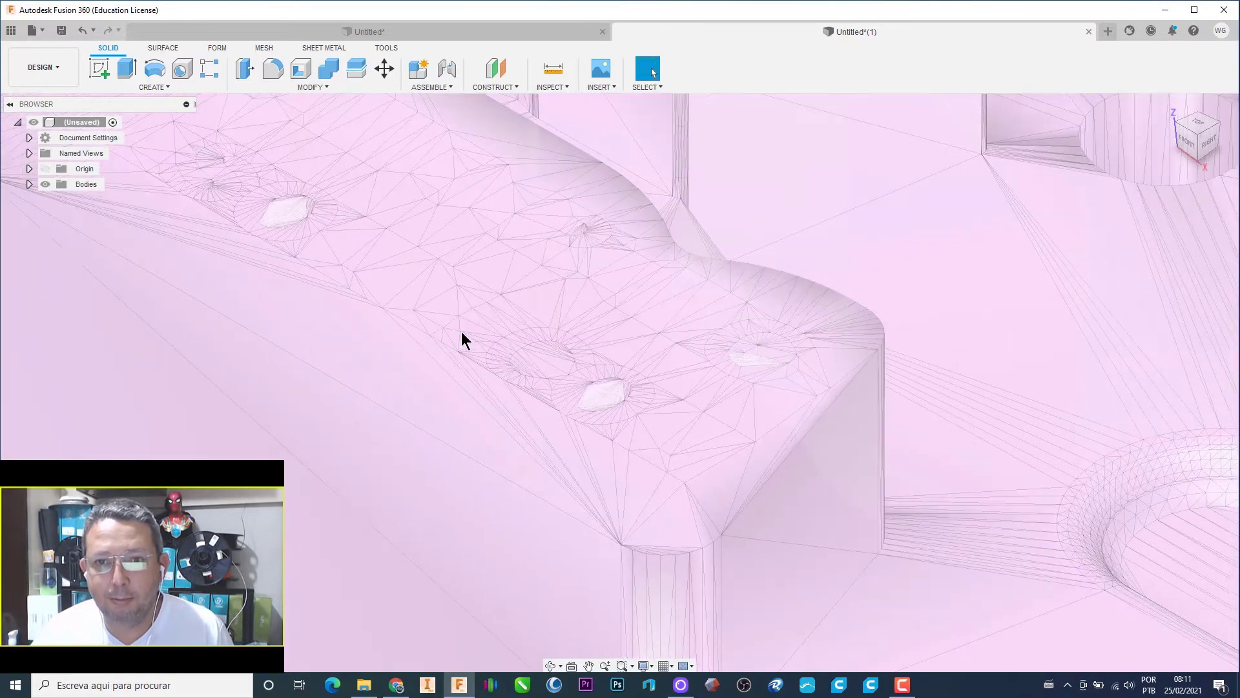
pyautogui.scroll(-1, 461, 332)
pyautogui.scroll(-2, 452, 329)
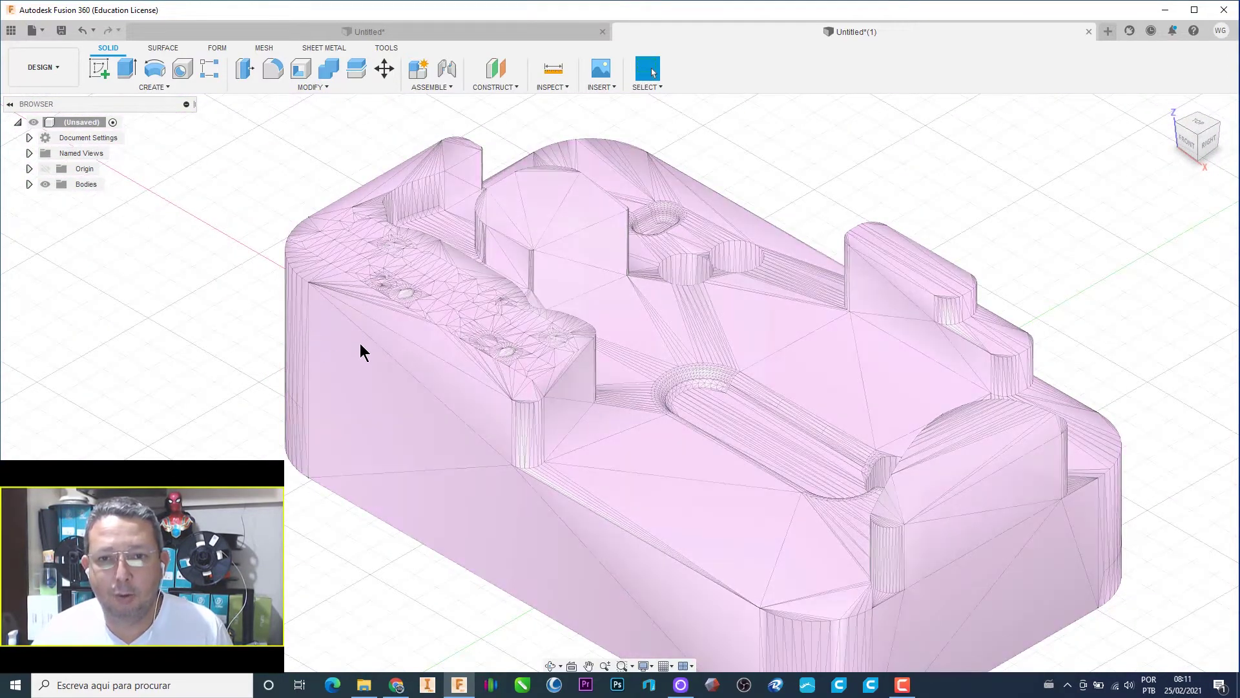
pyautogui.rightClick(359, 343)
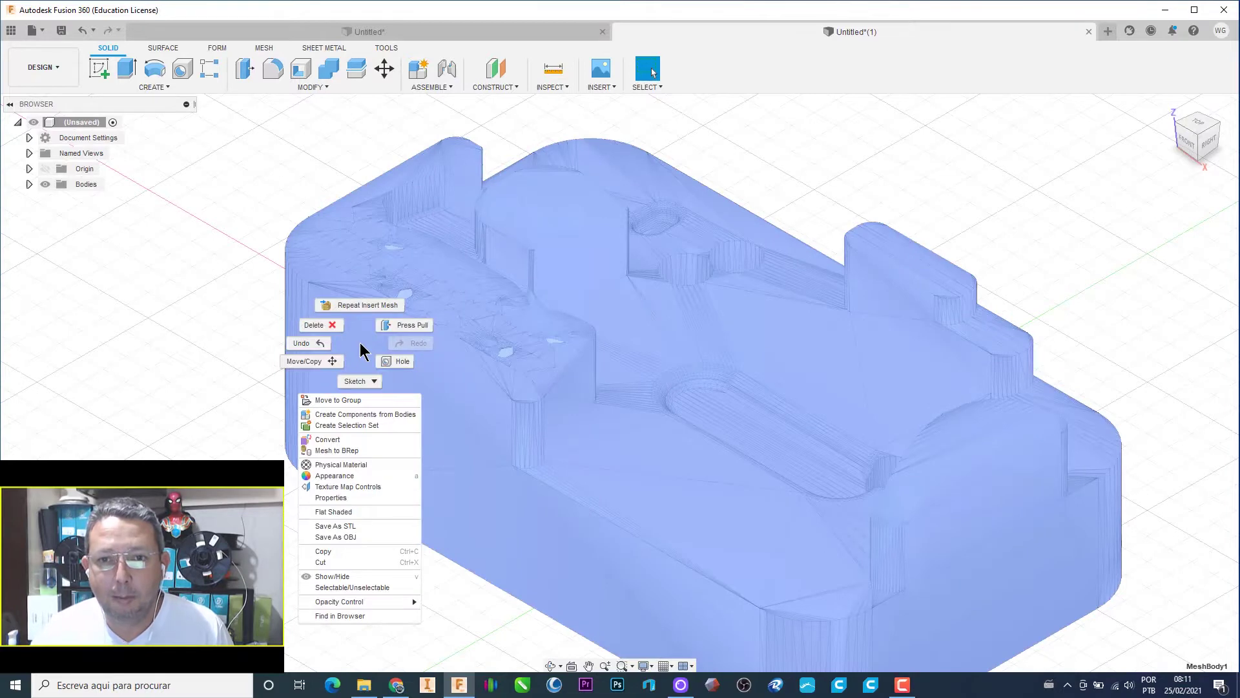
pyautogui.click(352, 450)
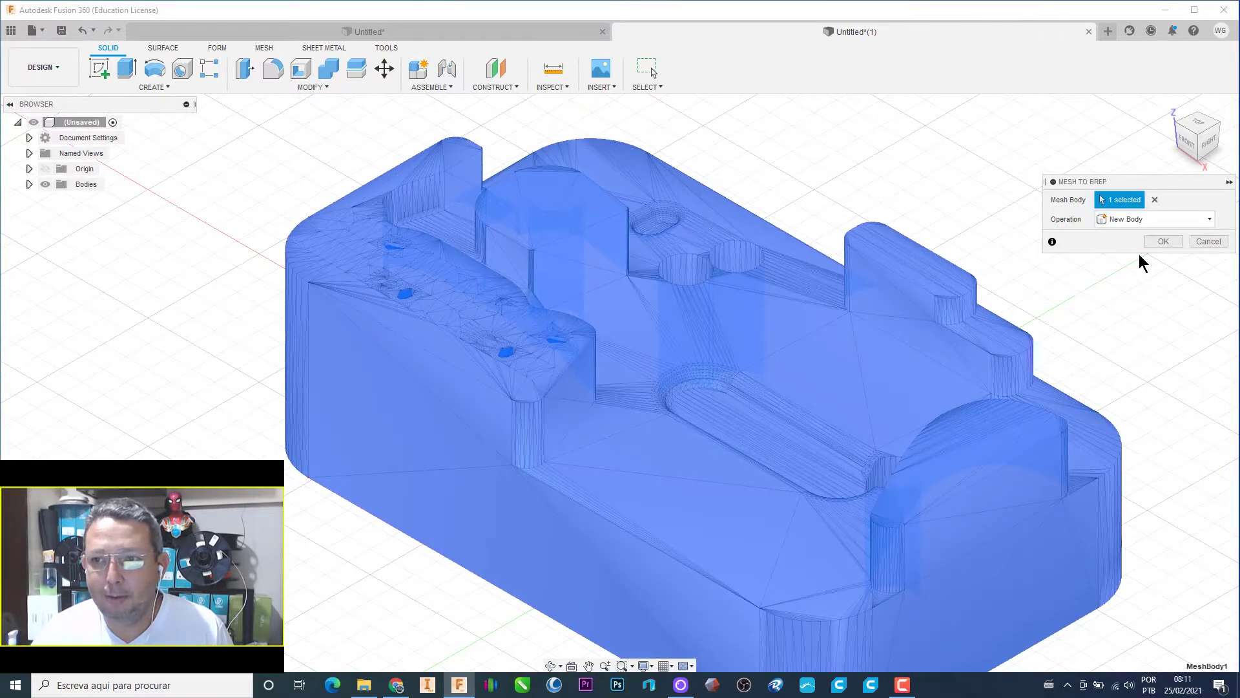
pyautogui.click(1162, 241)
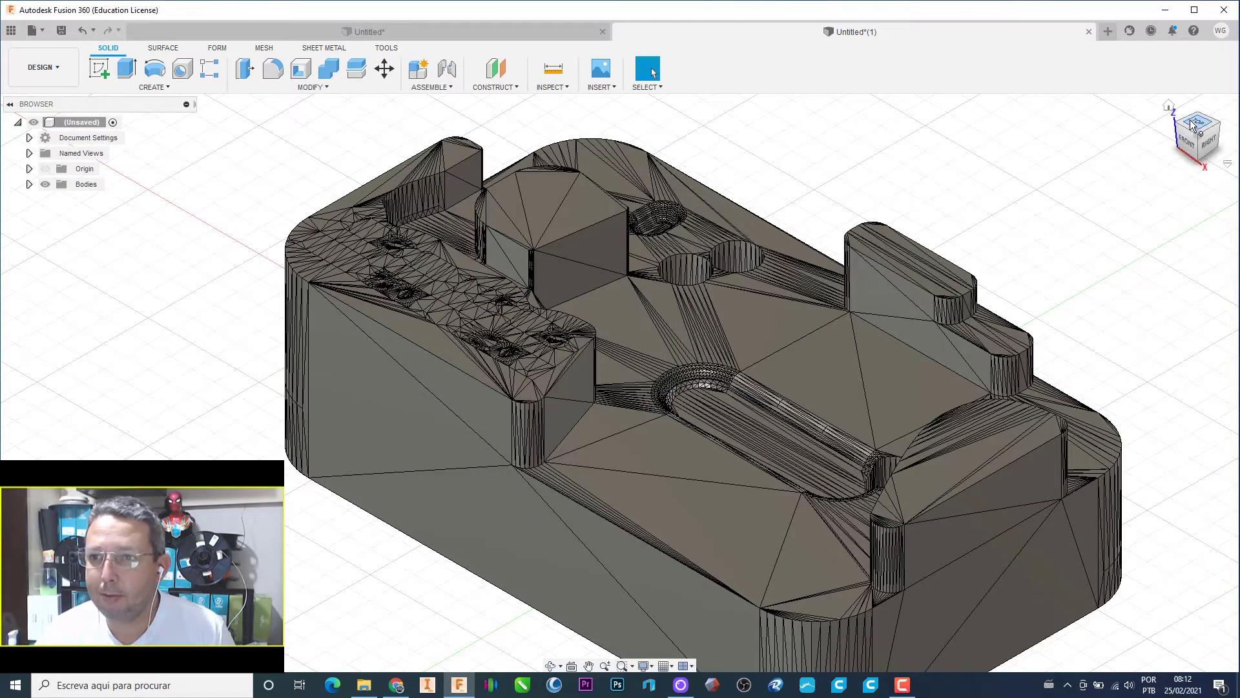
pyautogui.click(1199, 122)
pyautogui.scroll(3, 369, 500)
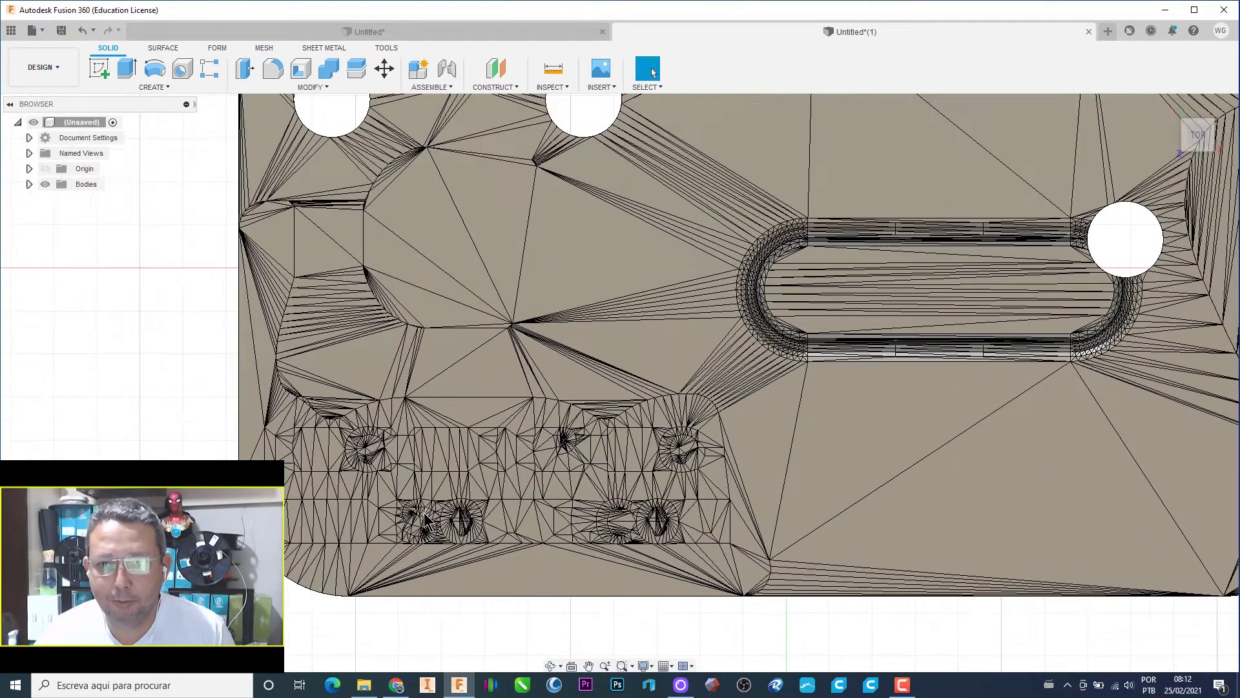
pyautogui.scroll(3, 369, 500)
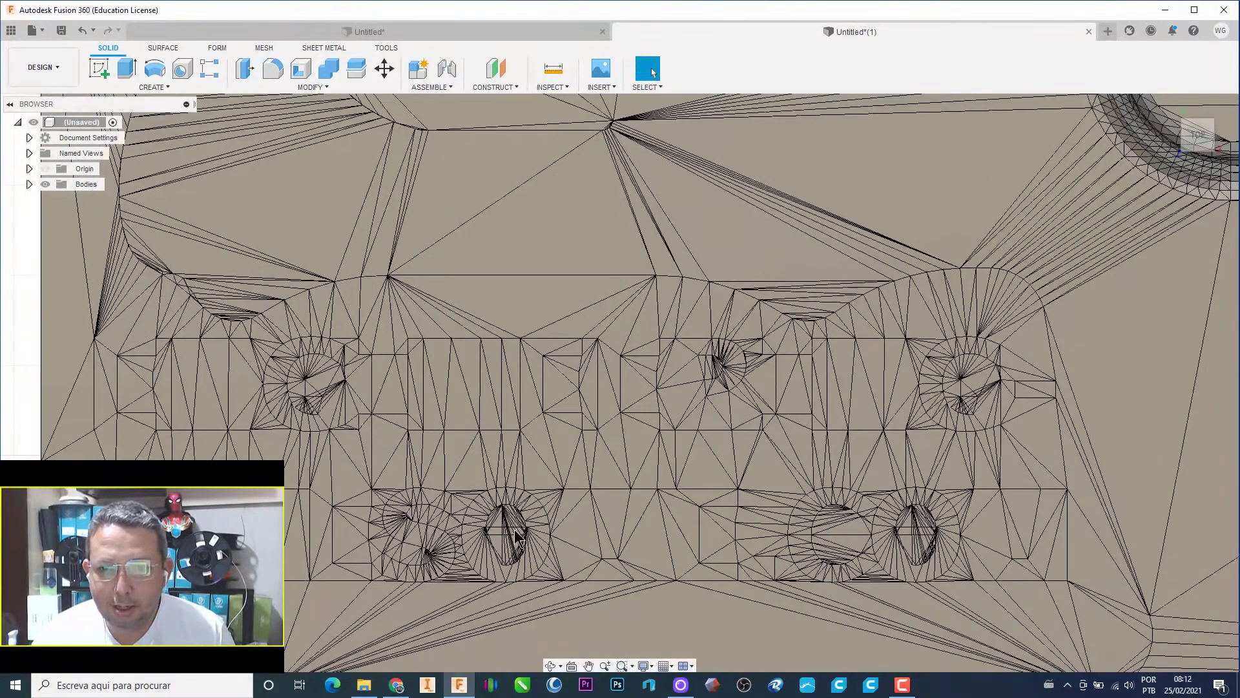
pyautogui.scroll(1, 764, 549)
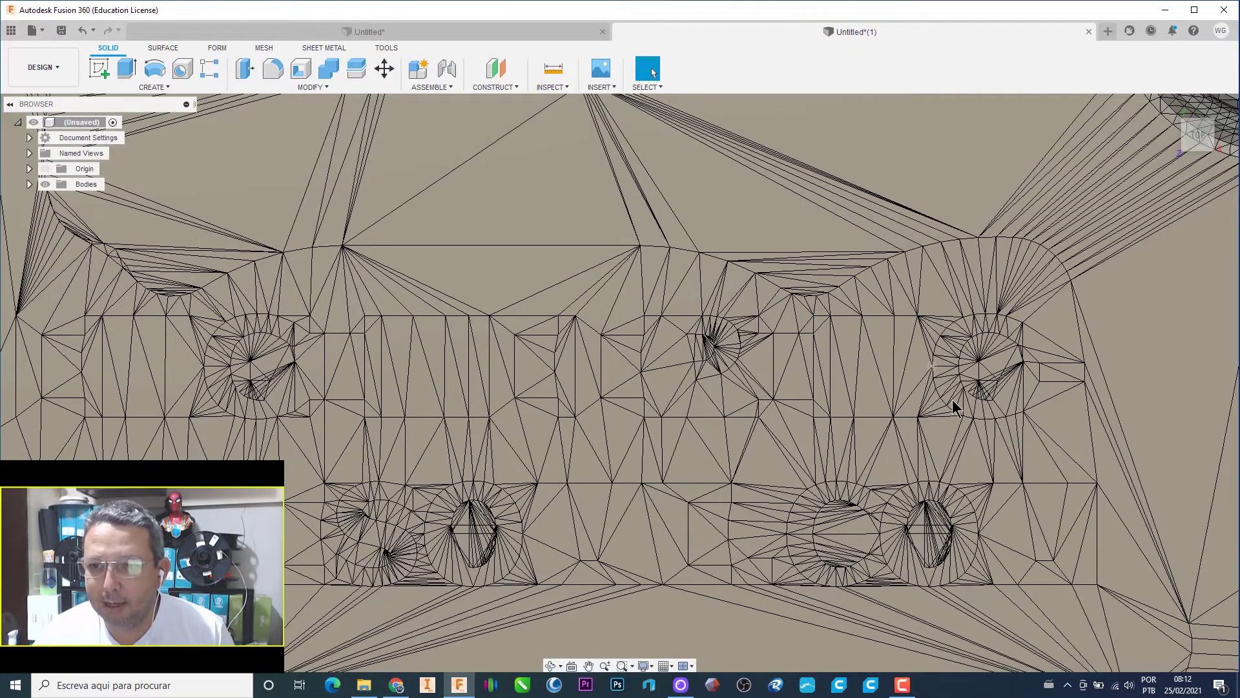
pyautogui.scroll(-4, 285, 410)
pyautogui.scroll(-3, 285, 410)
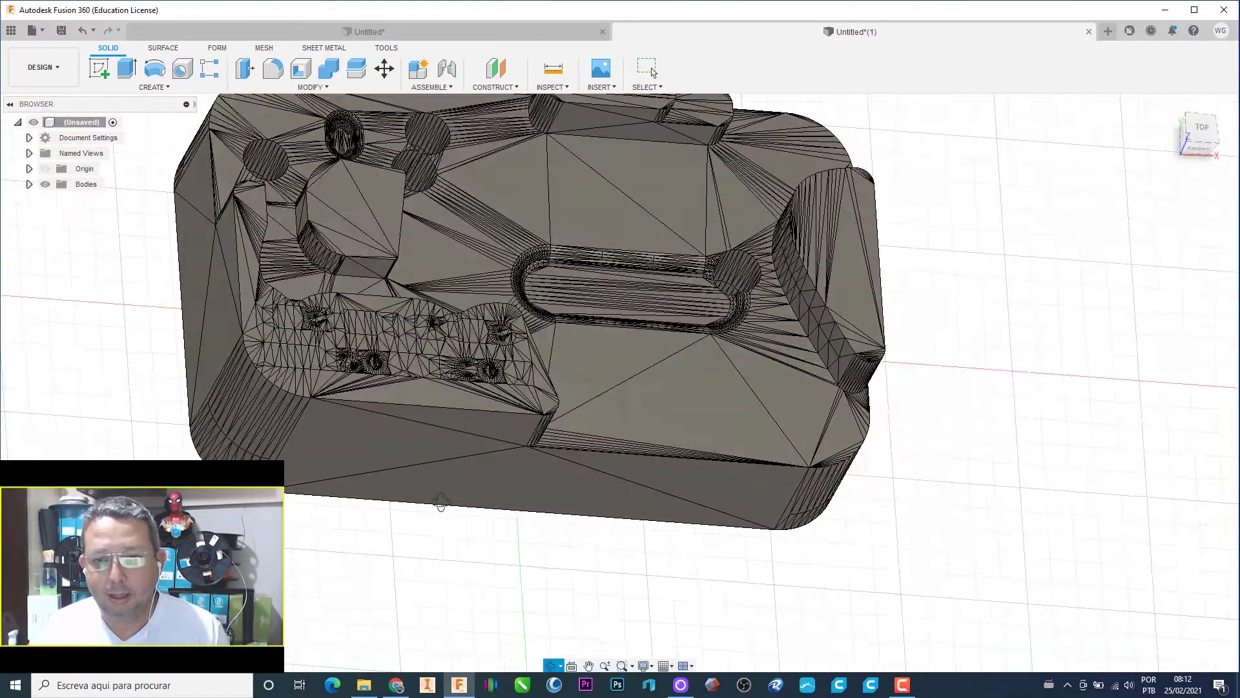
pyautogui.keyDown('shift'); pyautogui.moveTo(420, 543); pyautogui.dragTo(428, 525, button='middle'); pyautogui.keyUp('shift')
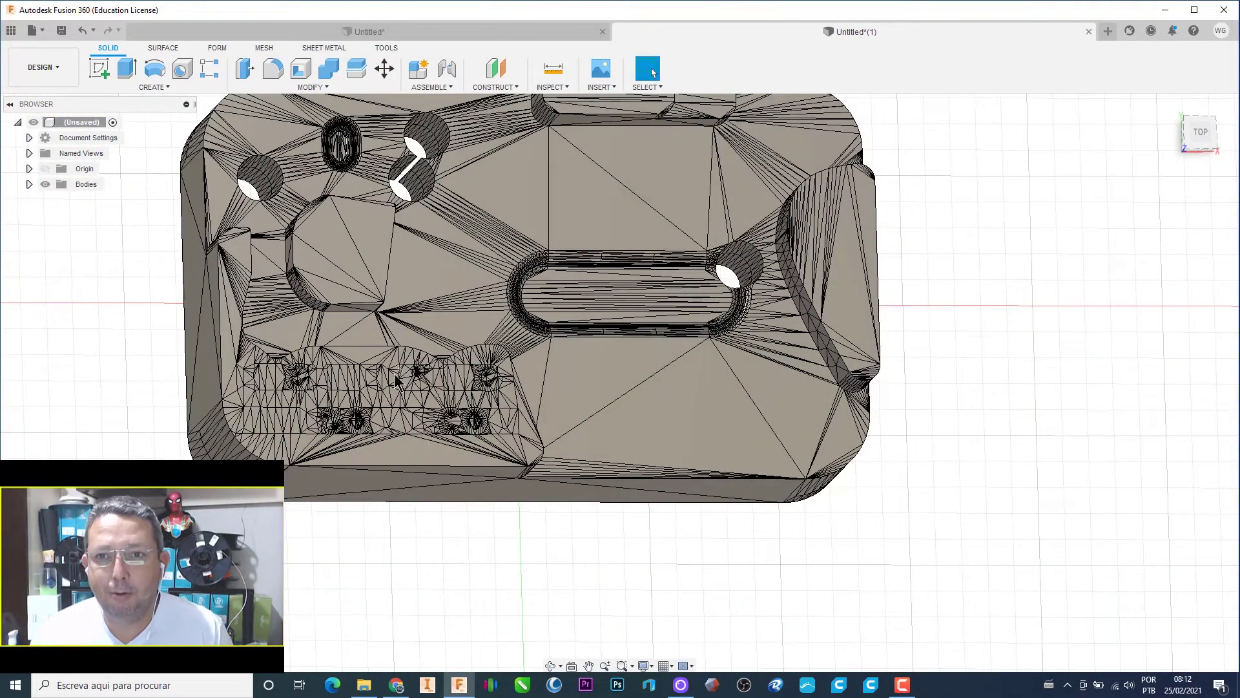
pyautogui.click(422, 34)
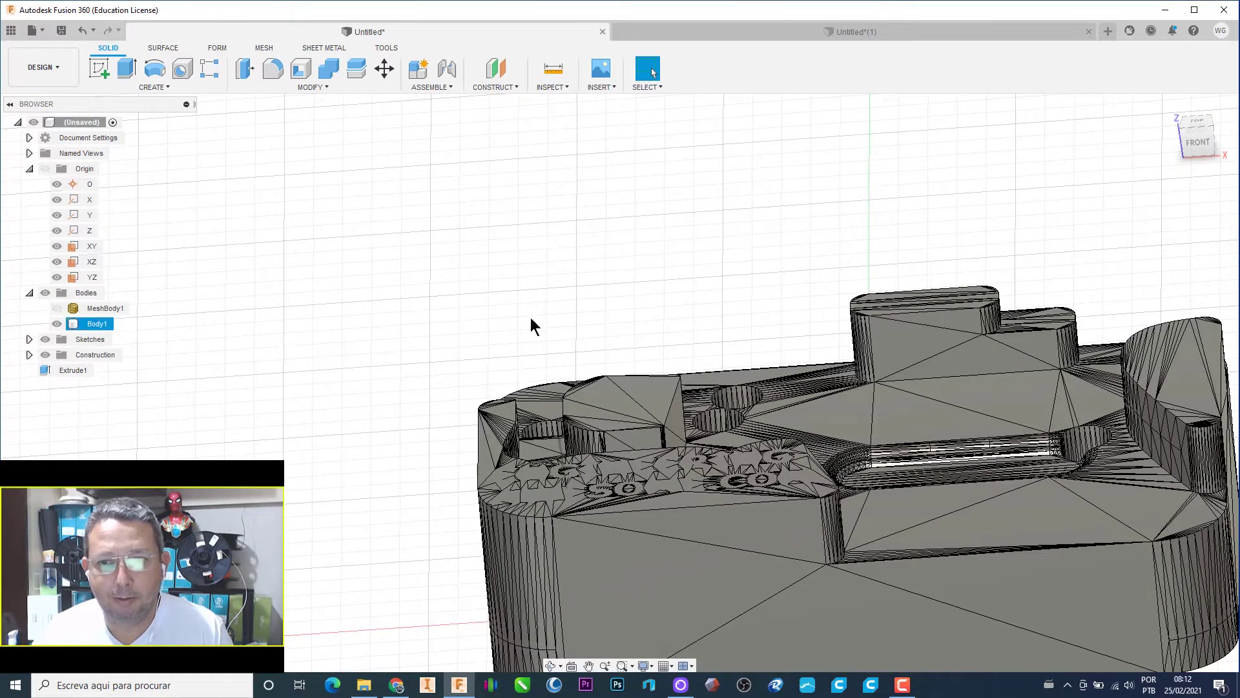
pyautogui.click(744, 31)
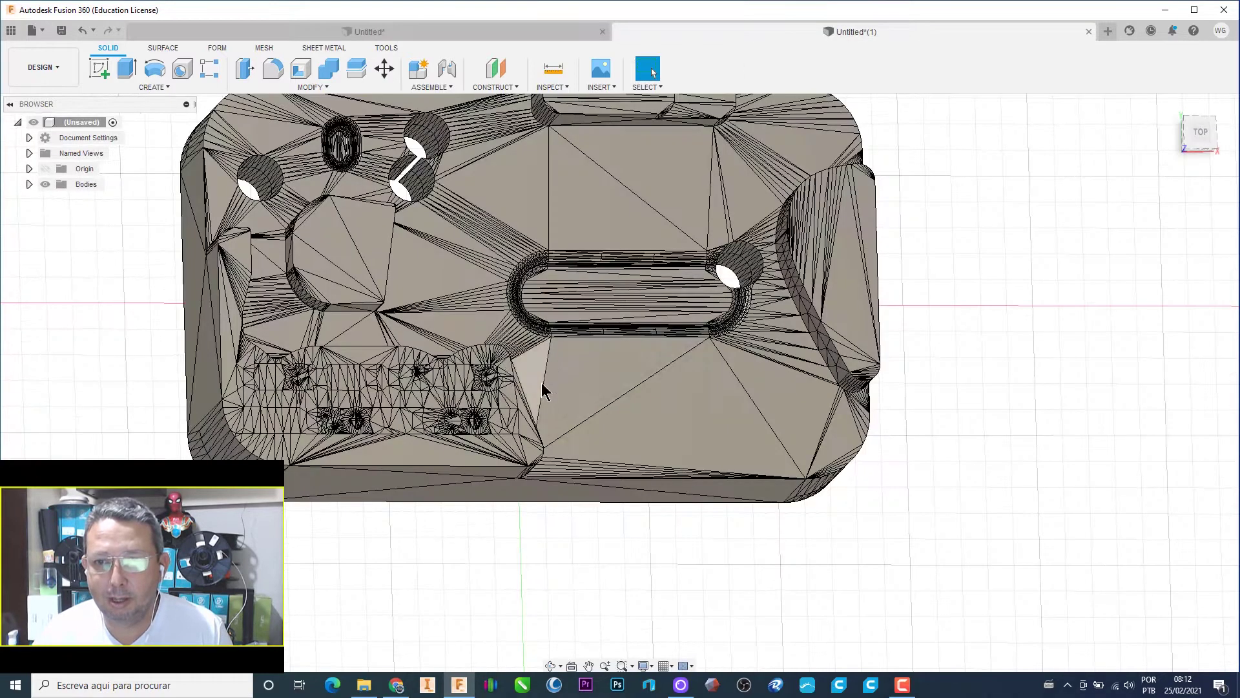
# Step: Discard the converted Untitled(1) design and show Sketch1's outline over the block's lettering area
pyautogui.click(1088, 32)
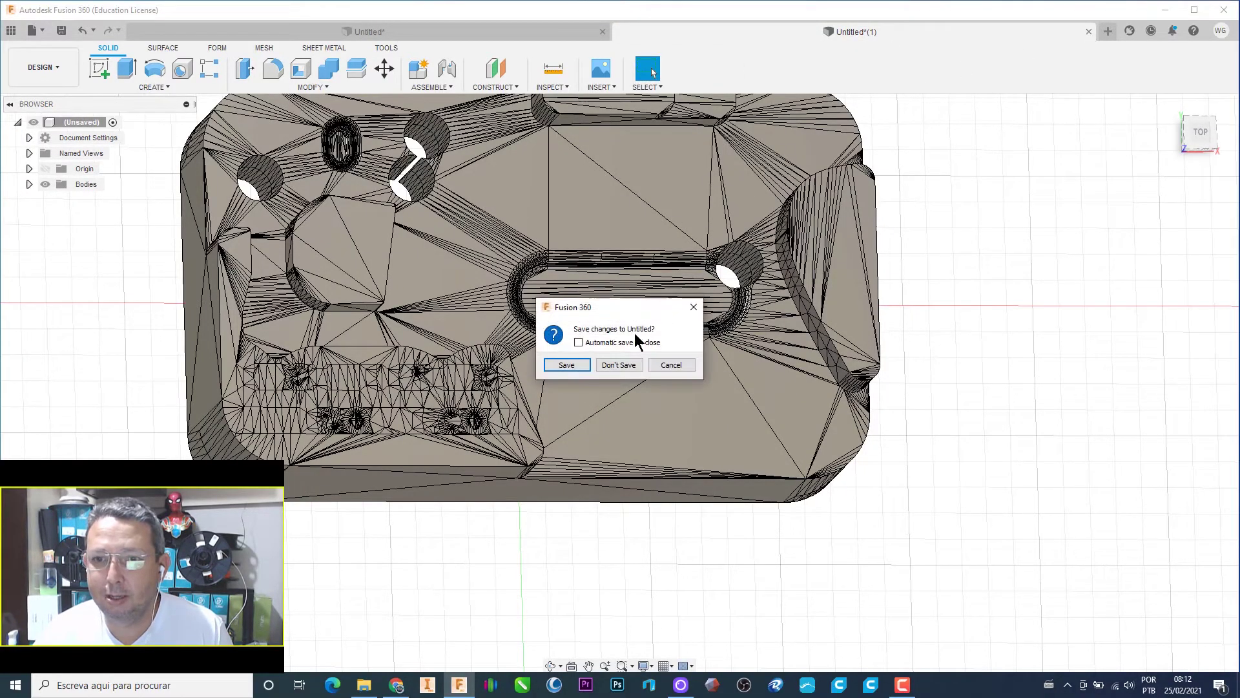
pyautogui.click(626, 365)
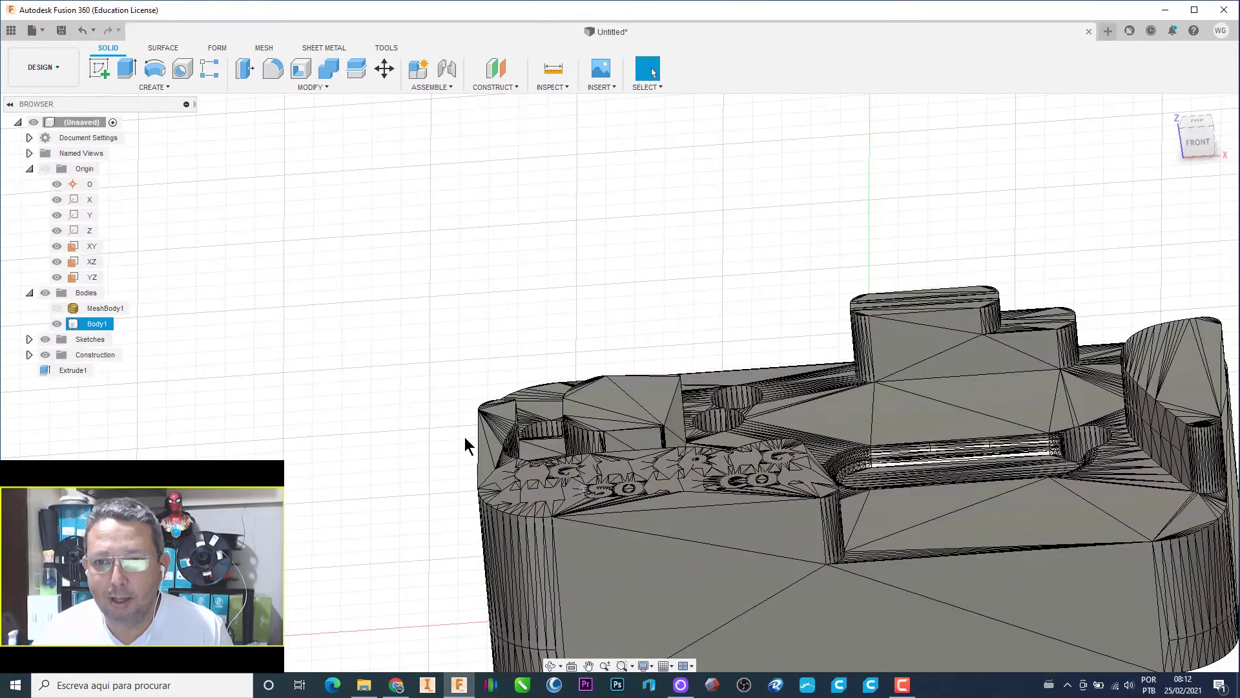
pyautogui.click(29, 339)
pyautogui.click(57, 355)
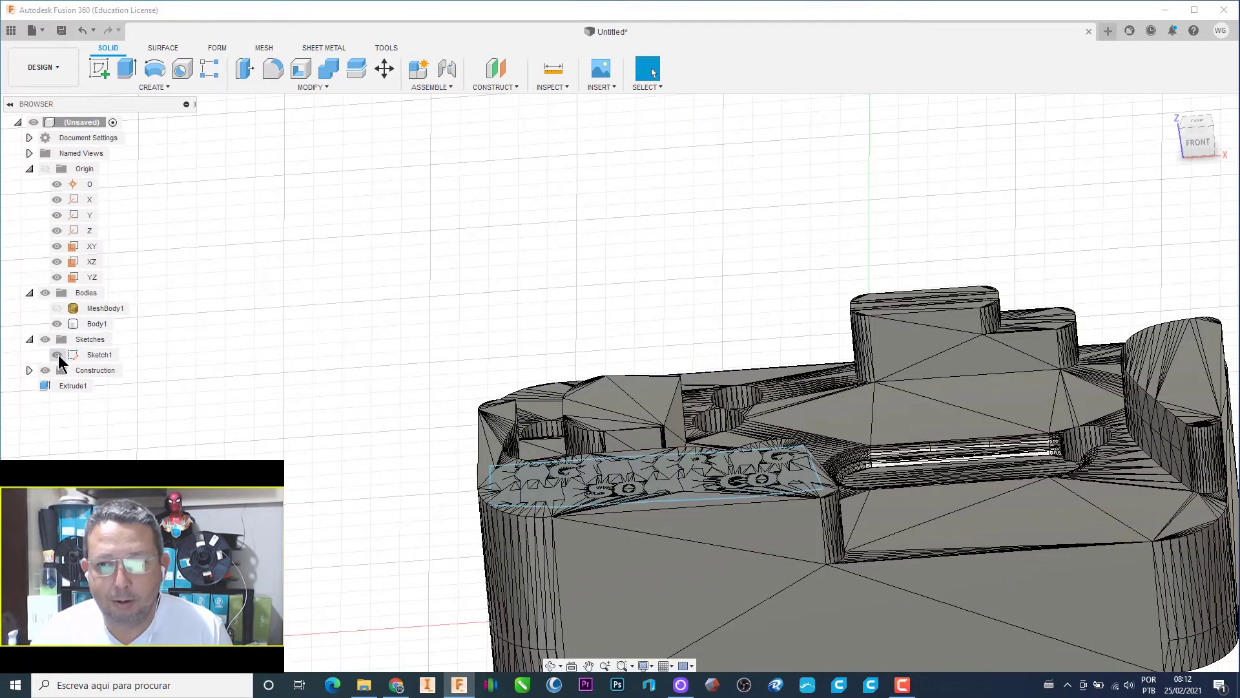
pyautogui.scroll(2, 662, 491)
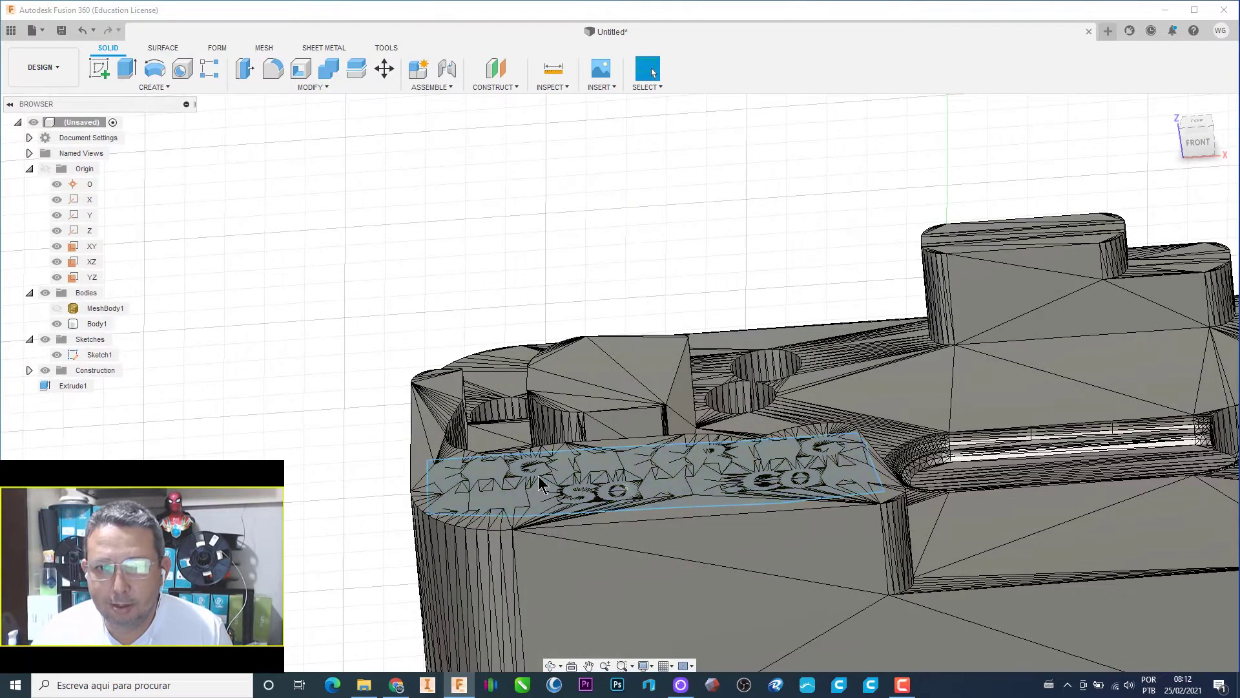
pyautogui.click(706, 517)
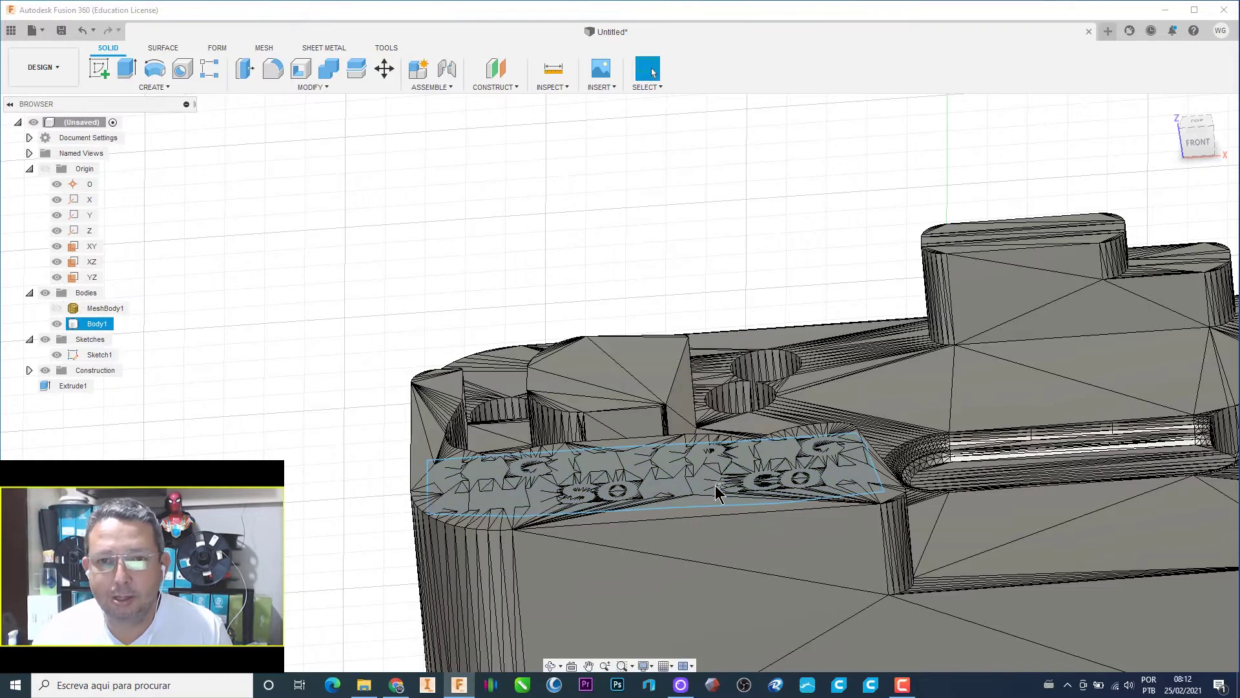
pyautogui.press('Escape')
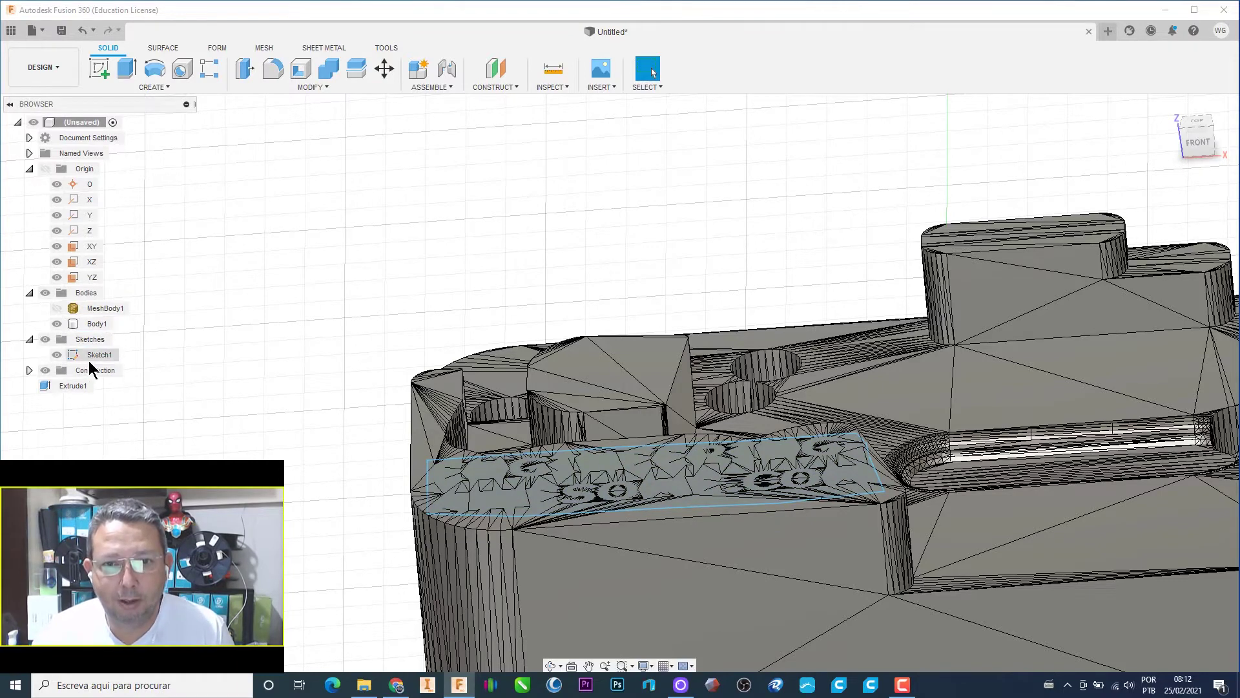
pyautogui.rightClick(94, 356)
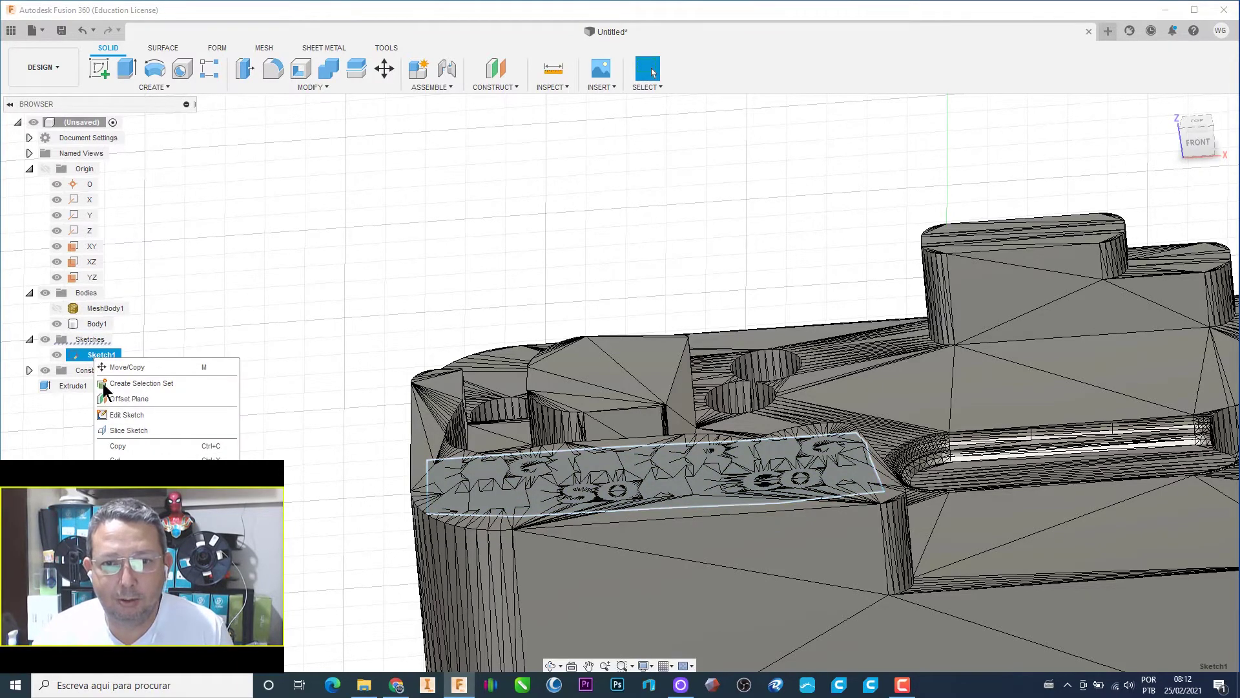
# Step: Reopen Sketch1 for editing and zoom in on the old lettering area
pyautogui.click(129, 415)
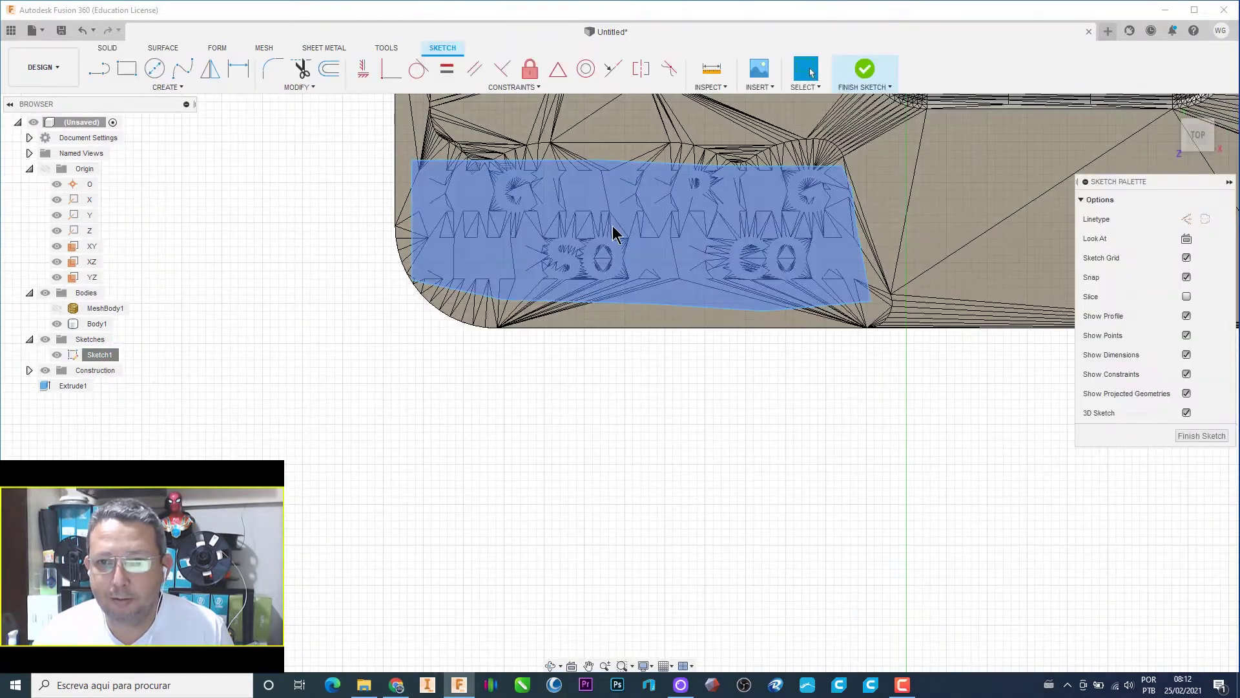
pyautogui.scroll(3, 614, 234)
pyautogui.scroll(3, 600, 243)
pyautogui.moveTo(599, 250); pyautogui.dragTo(708, 431, button='middle')
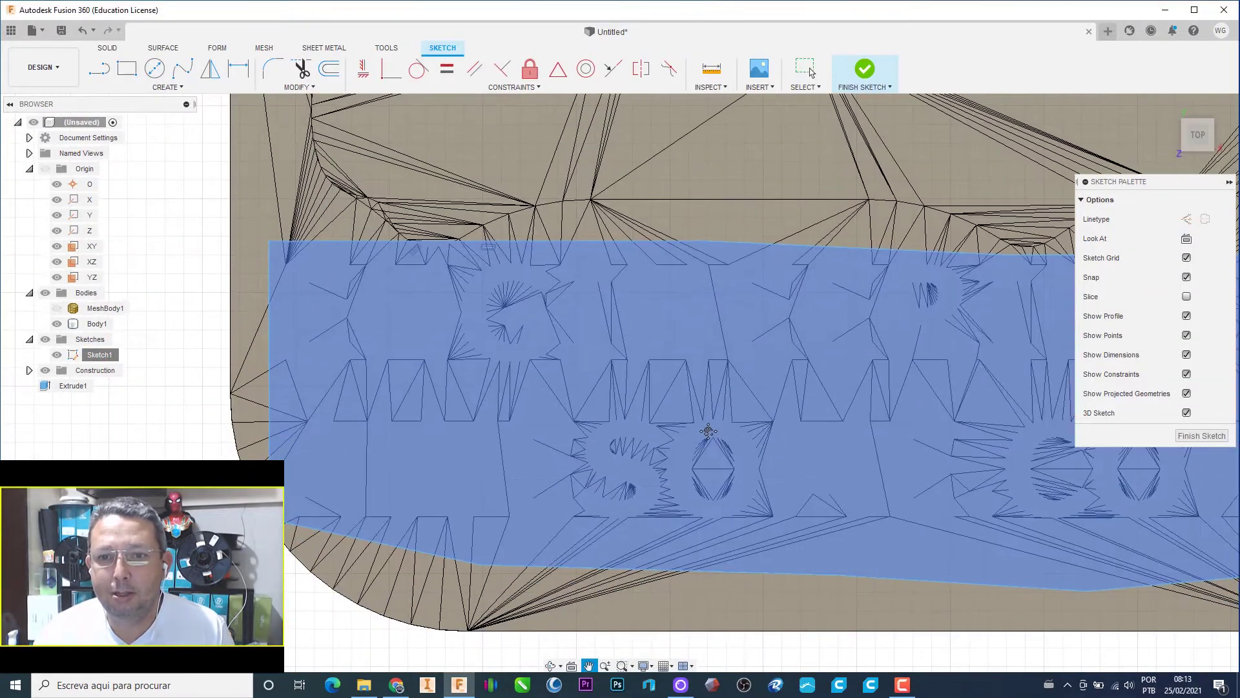
# Step: Add the first name as centre-aligned sketch text in a box spanning the lettering area
pyautogui.click(177, 90)
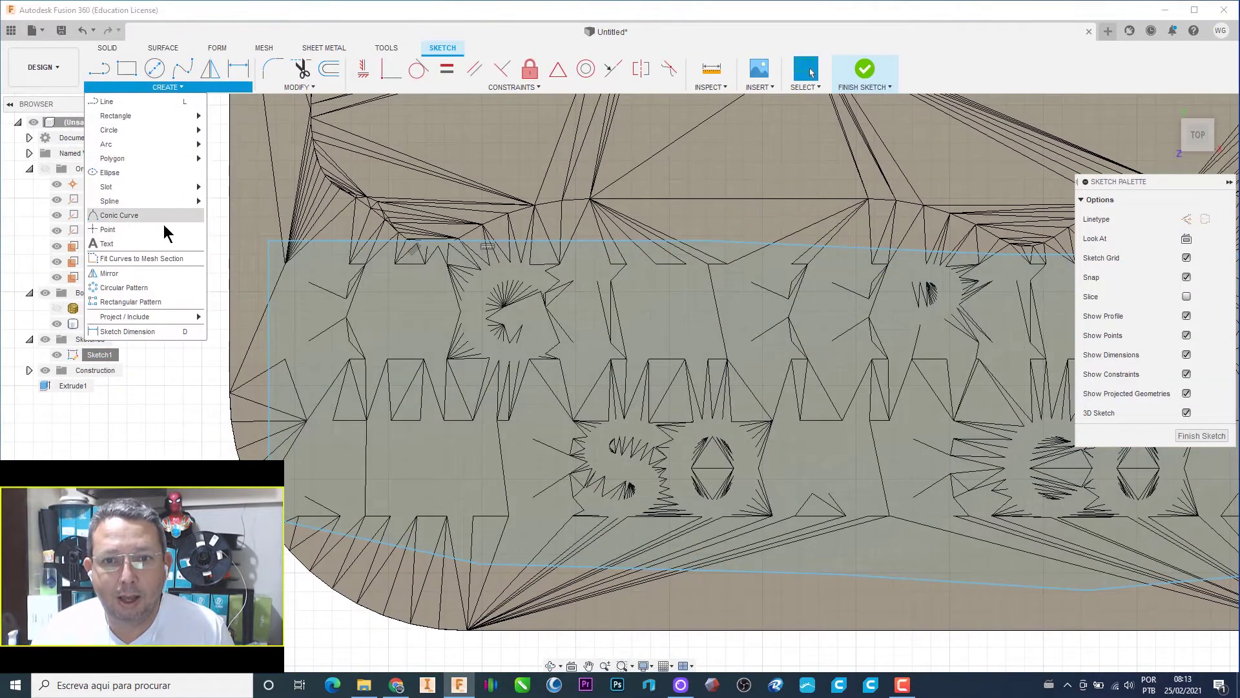
pyautogui.click(141, 243)
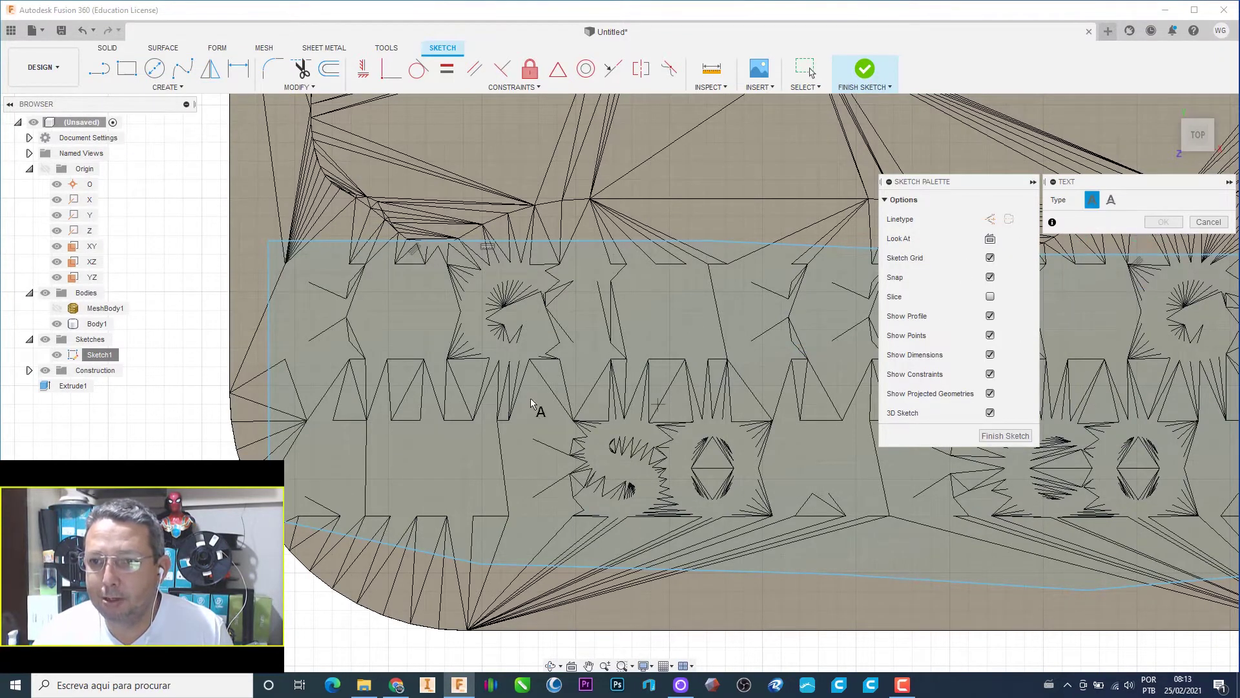
pyautogui.click(306, 266)
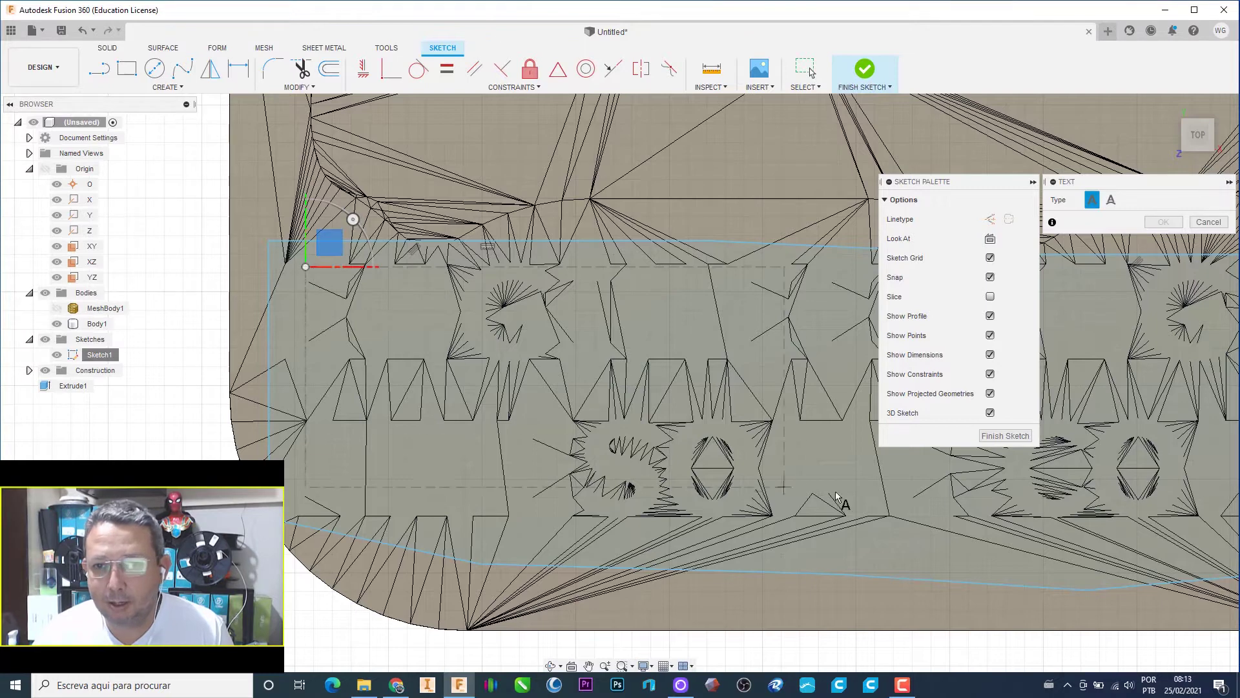
pyautogui.click(1201, 530)
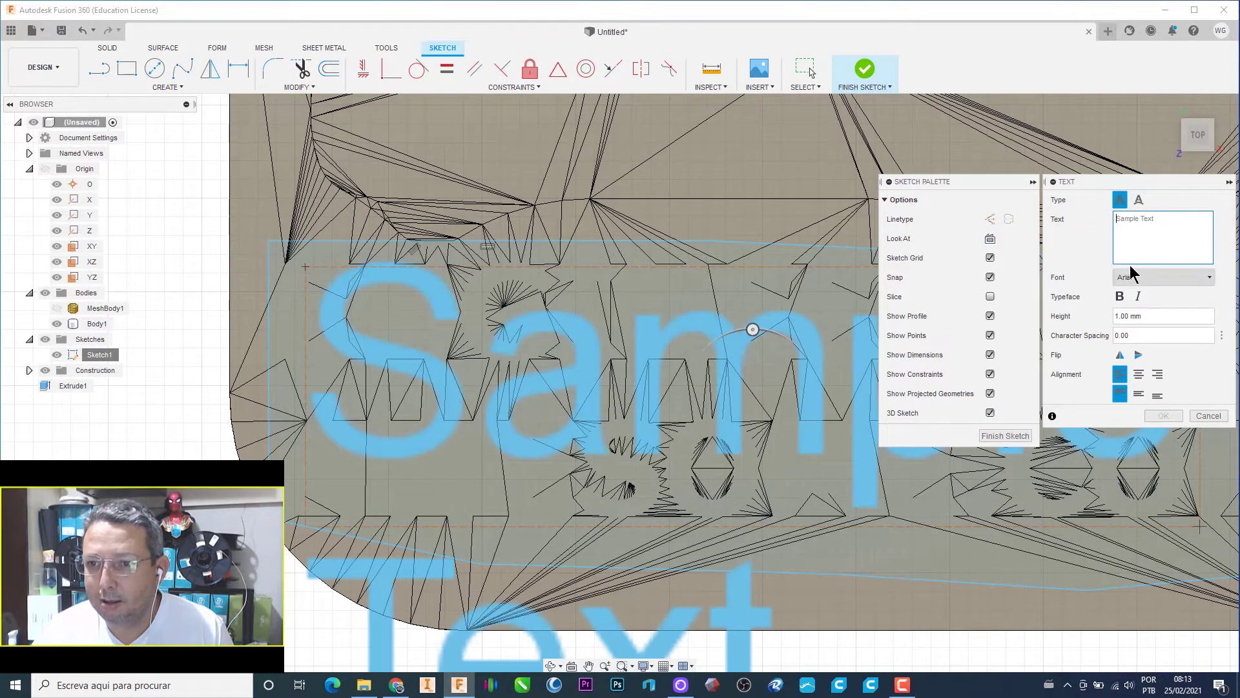
pyautogui.write('wilso')
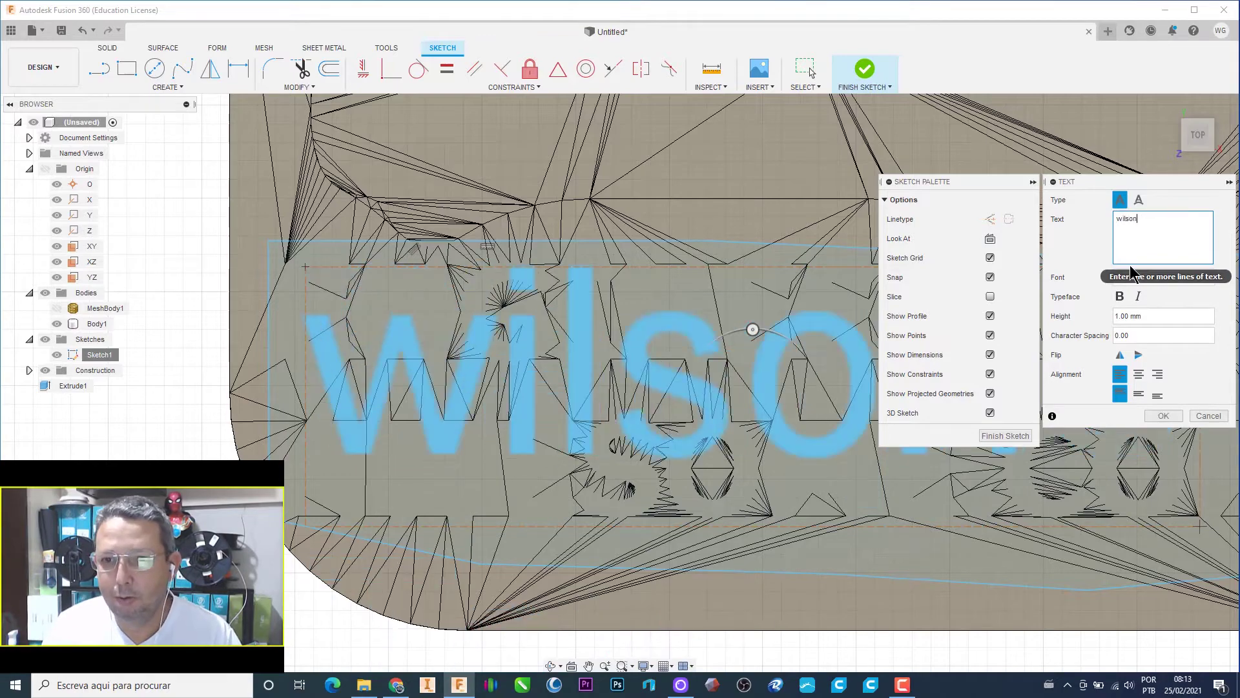
pyautogui.write('n')
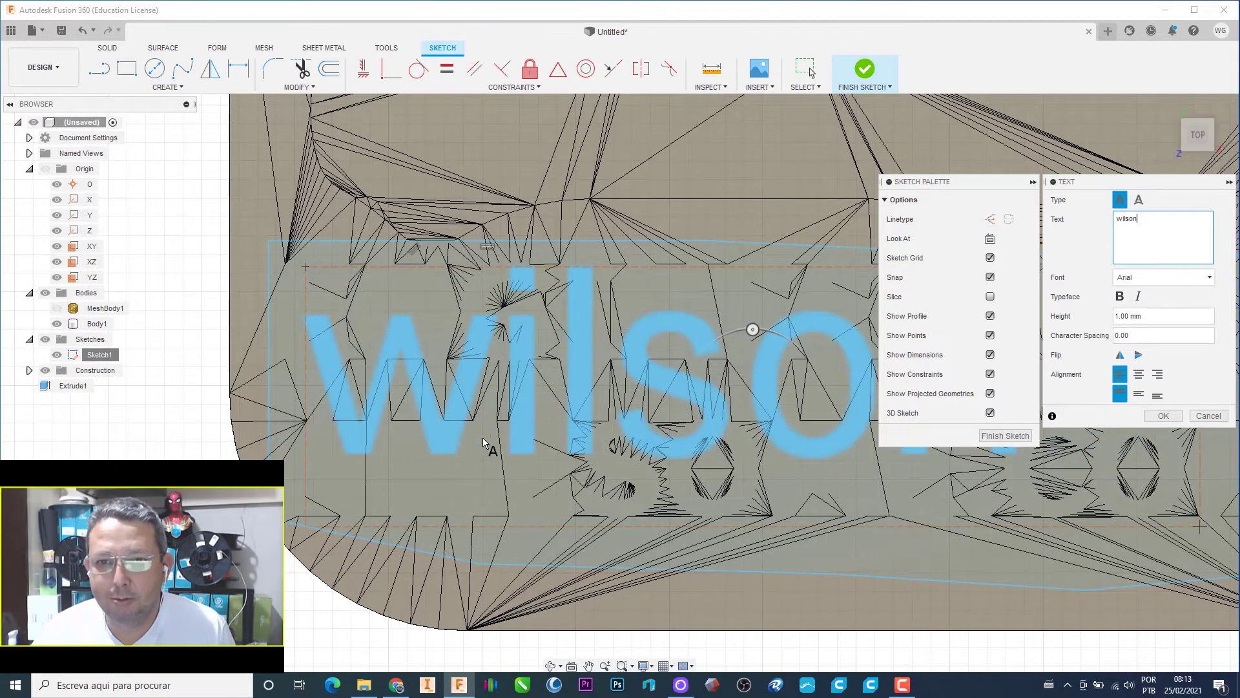
pyautogui.scroll(-1, 516, 450)
pyautogui.scroll(-3, 517, 450)
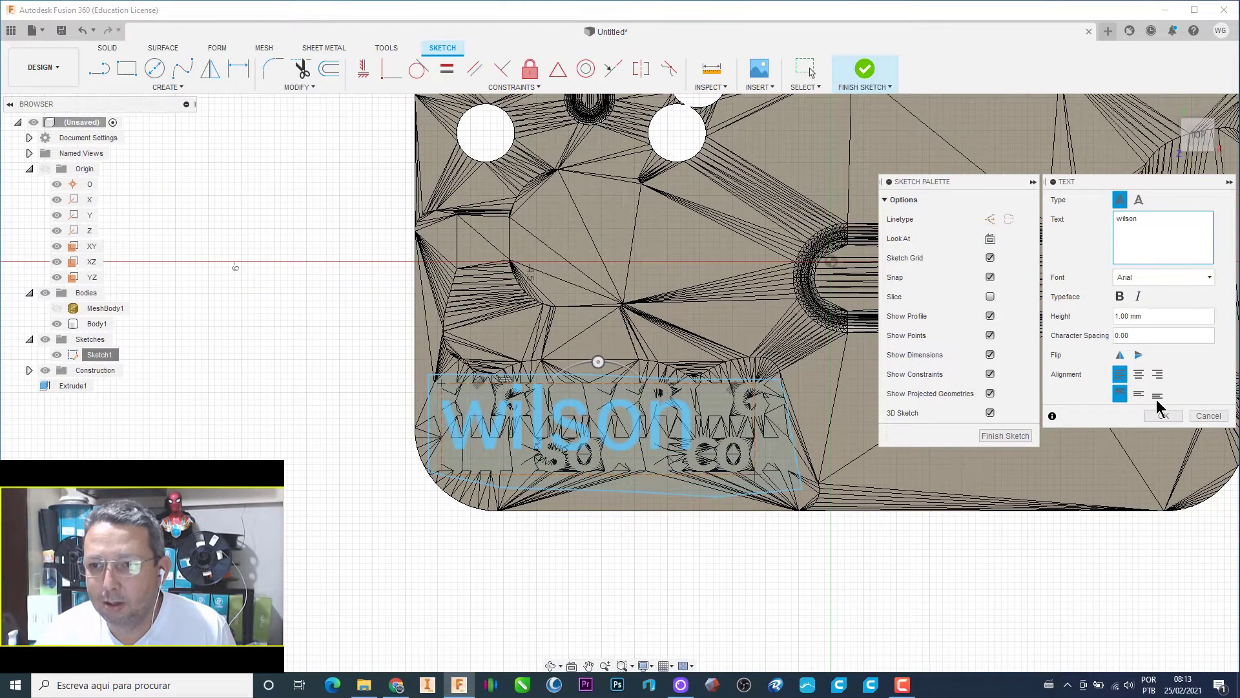
pyautogui.click(1139, 374)
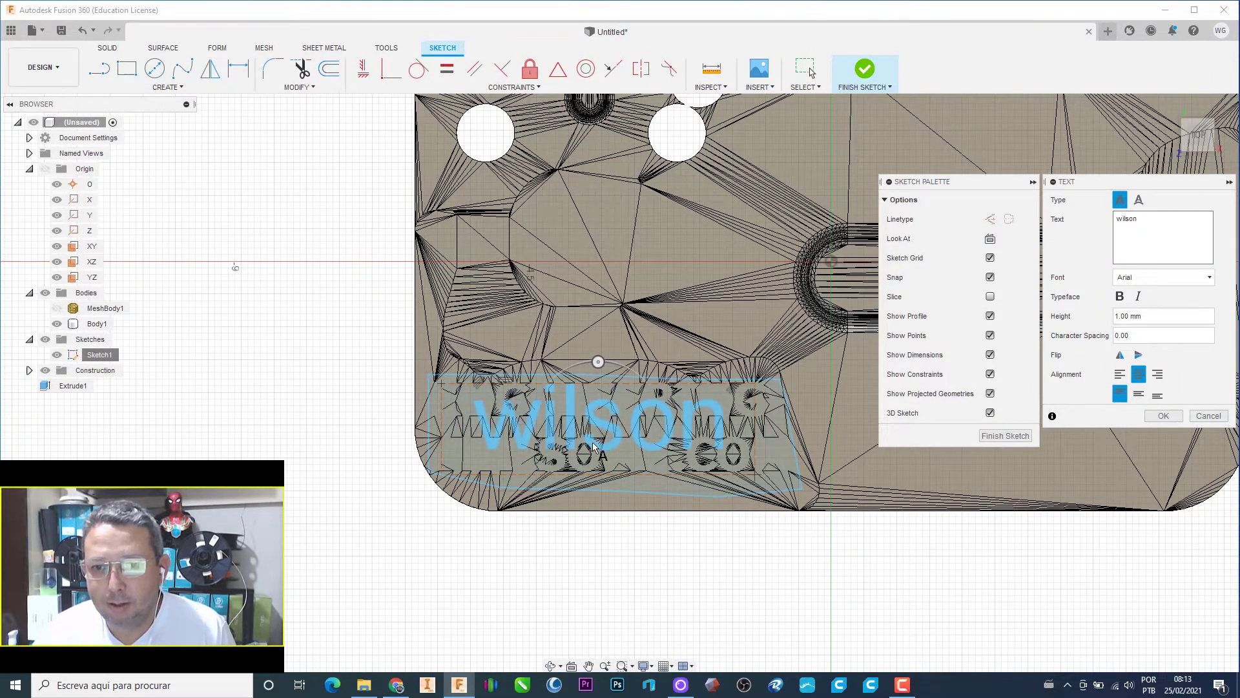
pyautogui.click(1163, 416)
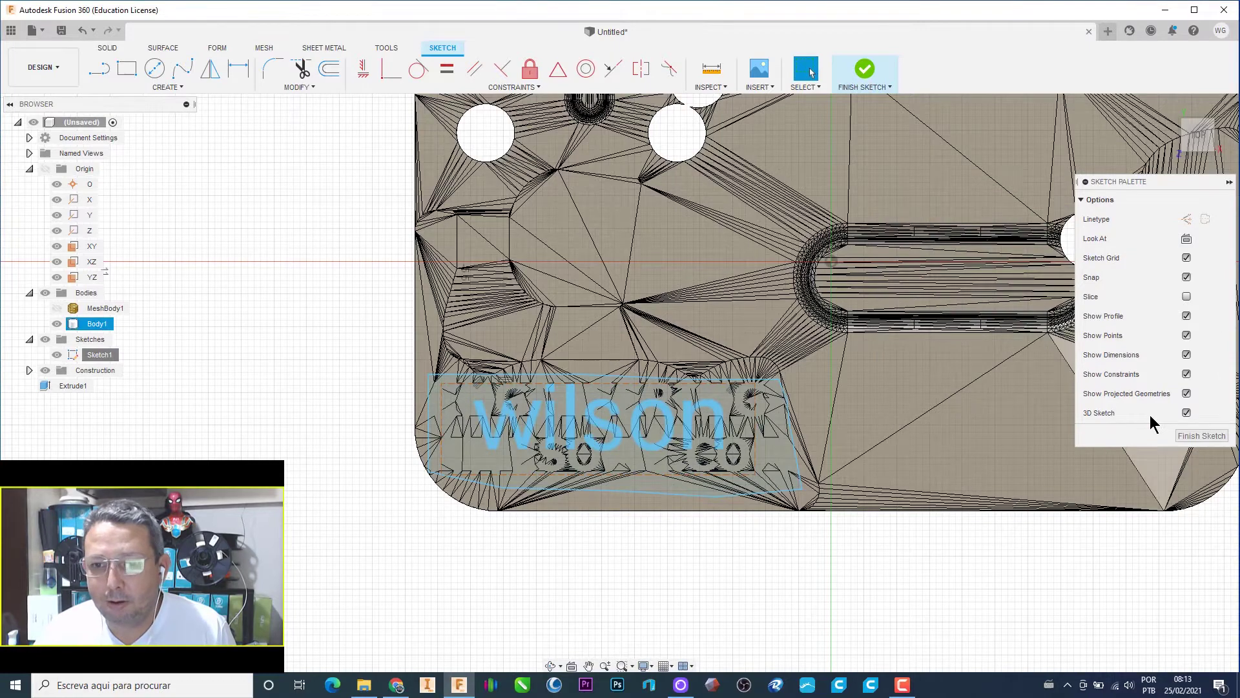
pyautogui.scroll(4, 517, 460)
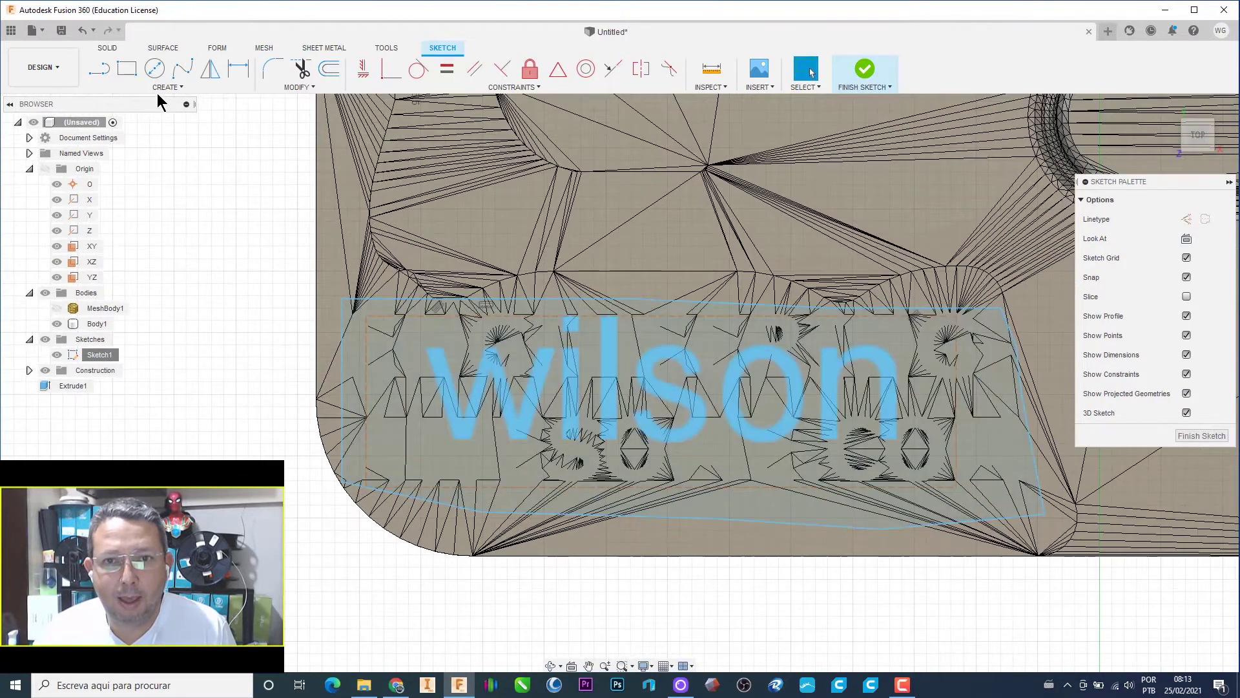
# Step: Cut both Sketch1 profiles -0.30 mm into the block as Extrude2, then hide Sketch1
pyautogui.click(864, 74)
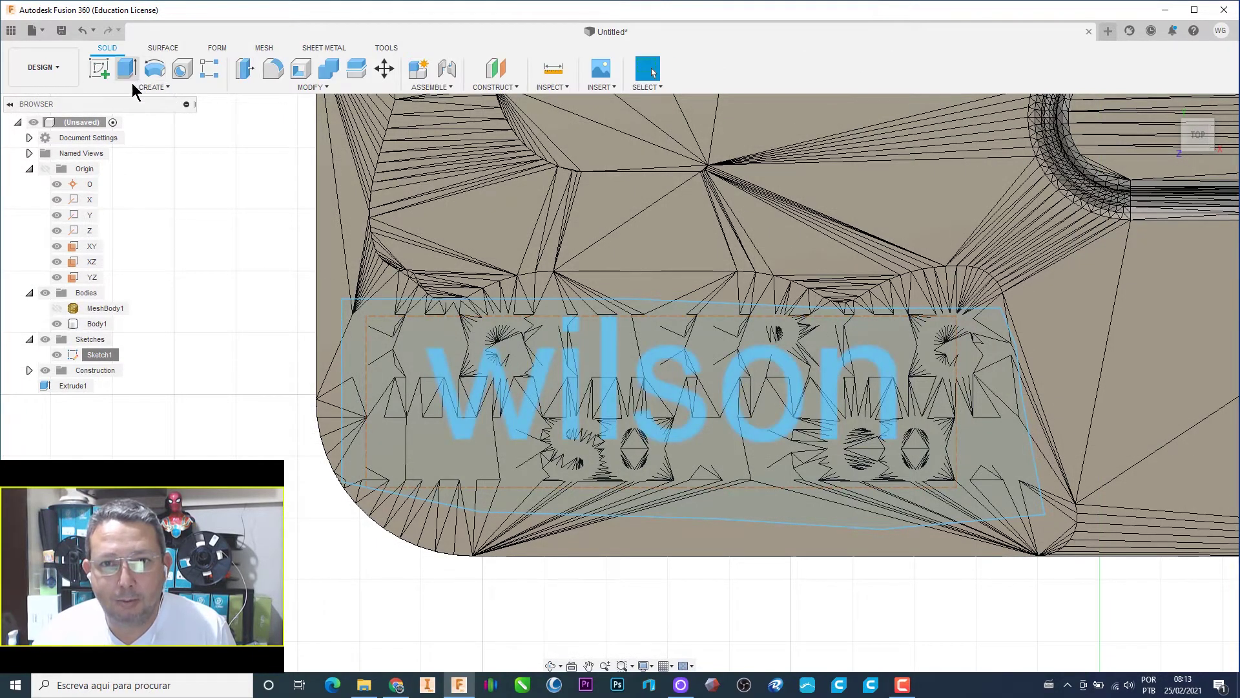
pyautogui.click(132, 82)
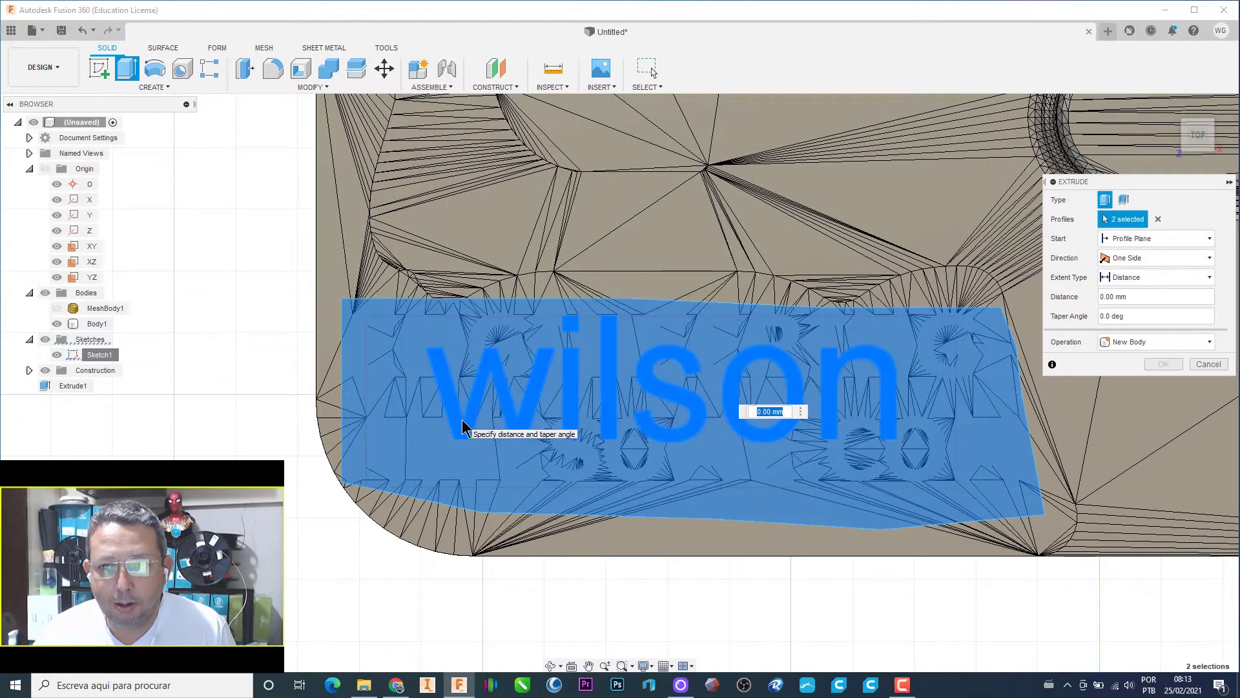
pyautogui.keyDown('shift'); pyautogui.moveTo(650, 533); pyautogui.dragTo(658, 397, button='middle'); pyautogui.keyUp('shift')
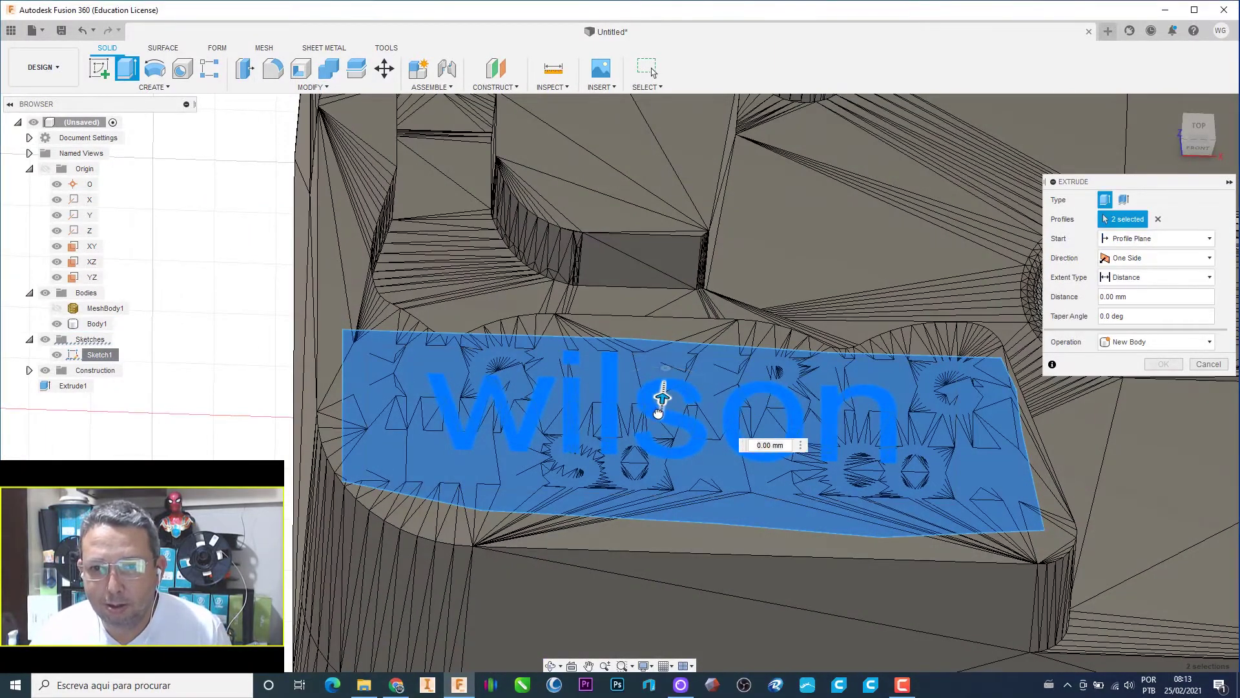
pyautogui.moveTo(658, 413); pyautogui.dragTo(657, 423)
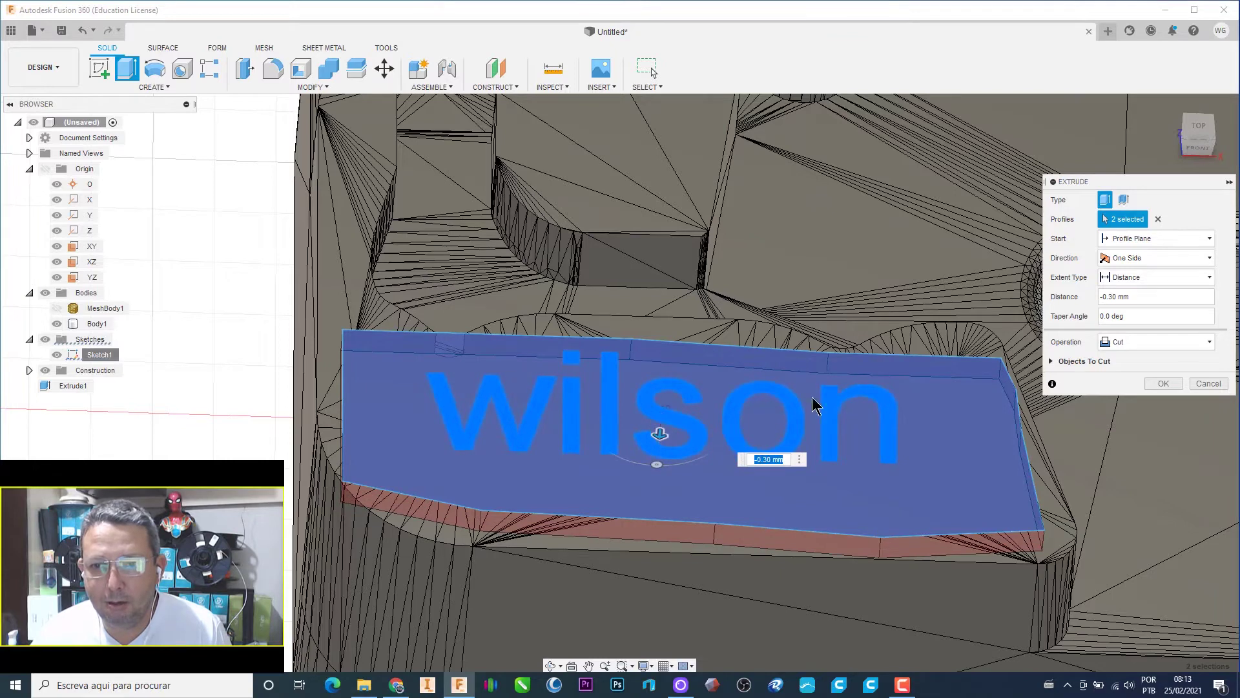
pyautogui.click(1164, 384)
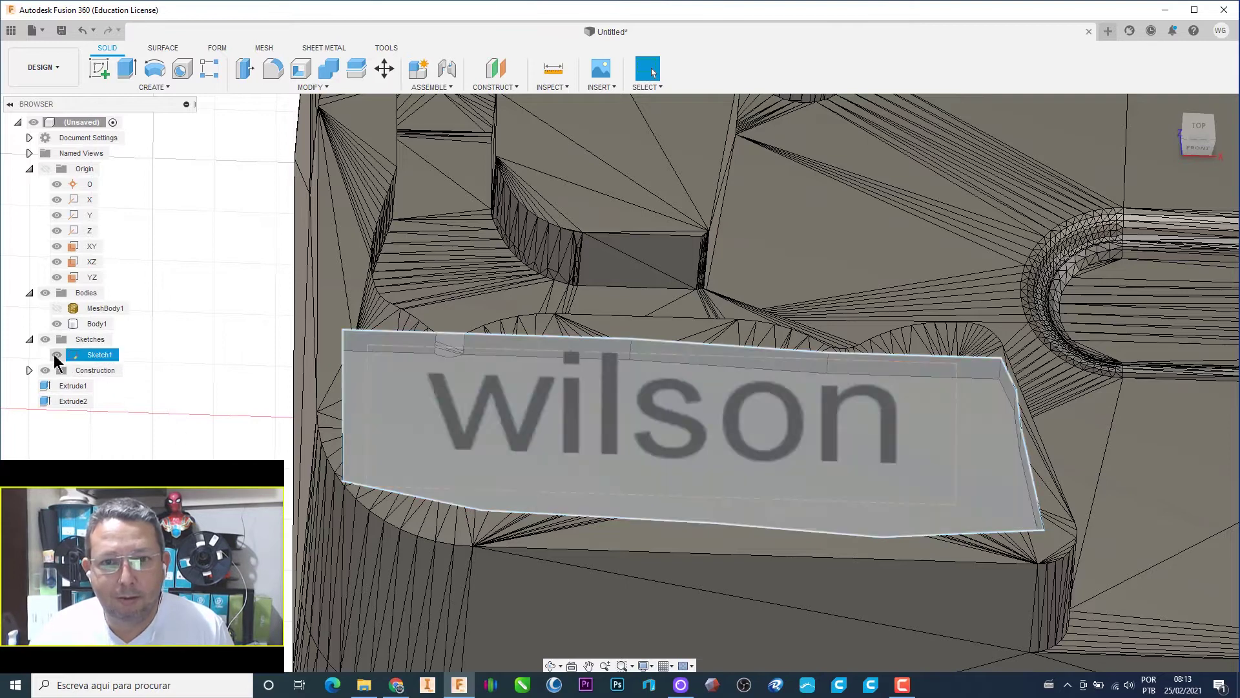
pyautogui.click(56, 355)
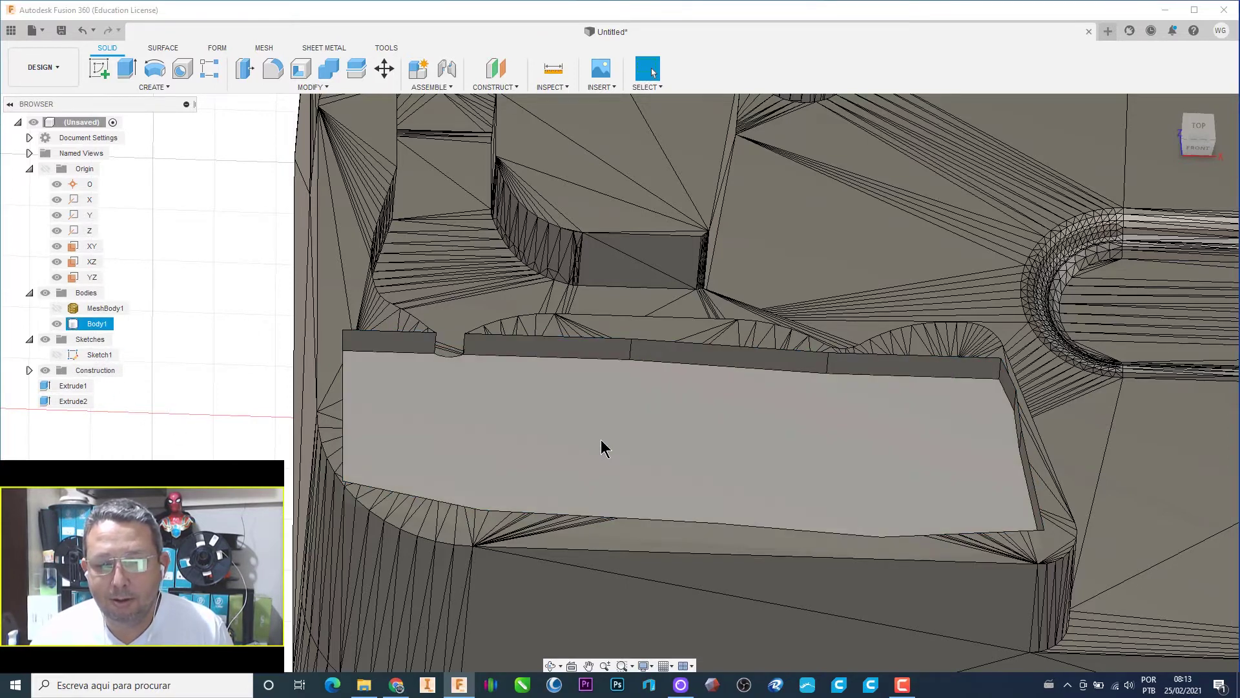
# Step: Undo to show Sketch1 again, then start and cancel an Extrude on the plate profile
pyautogui.hotkey('ctrl', 'z')
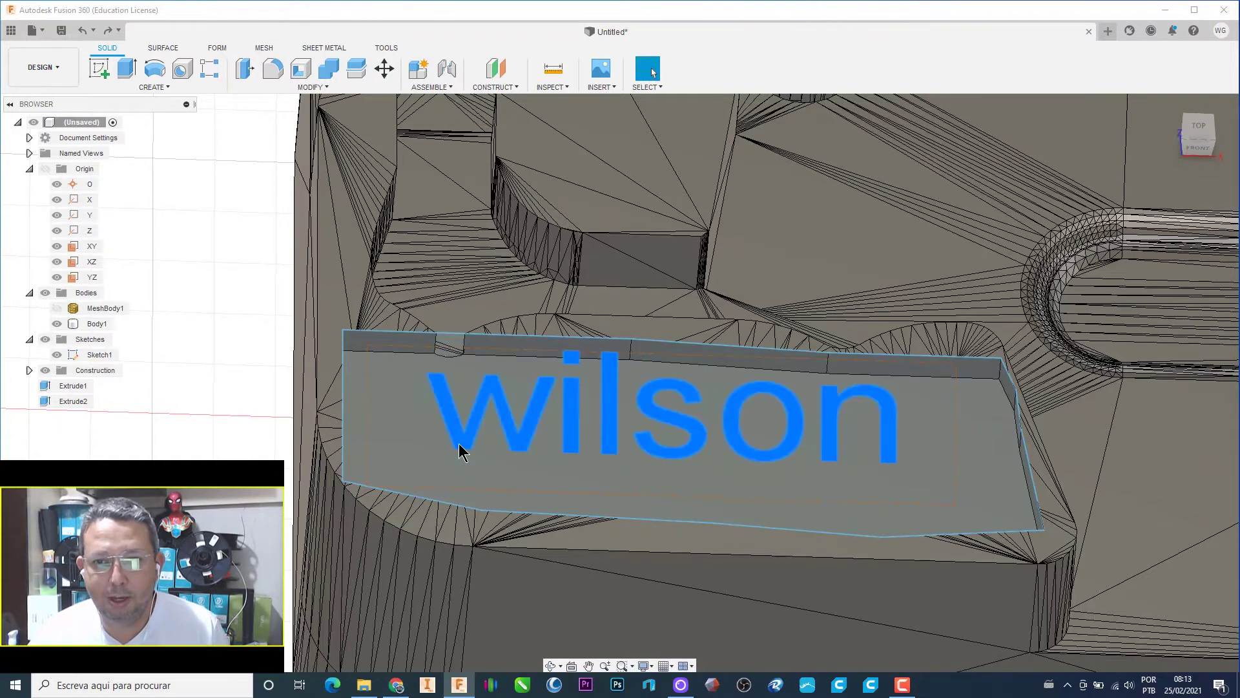
pyautogui.click(129, 80)
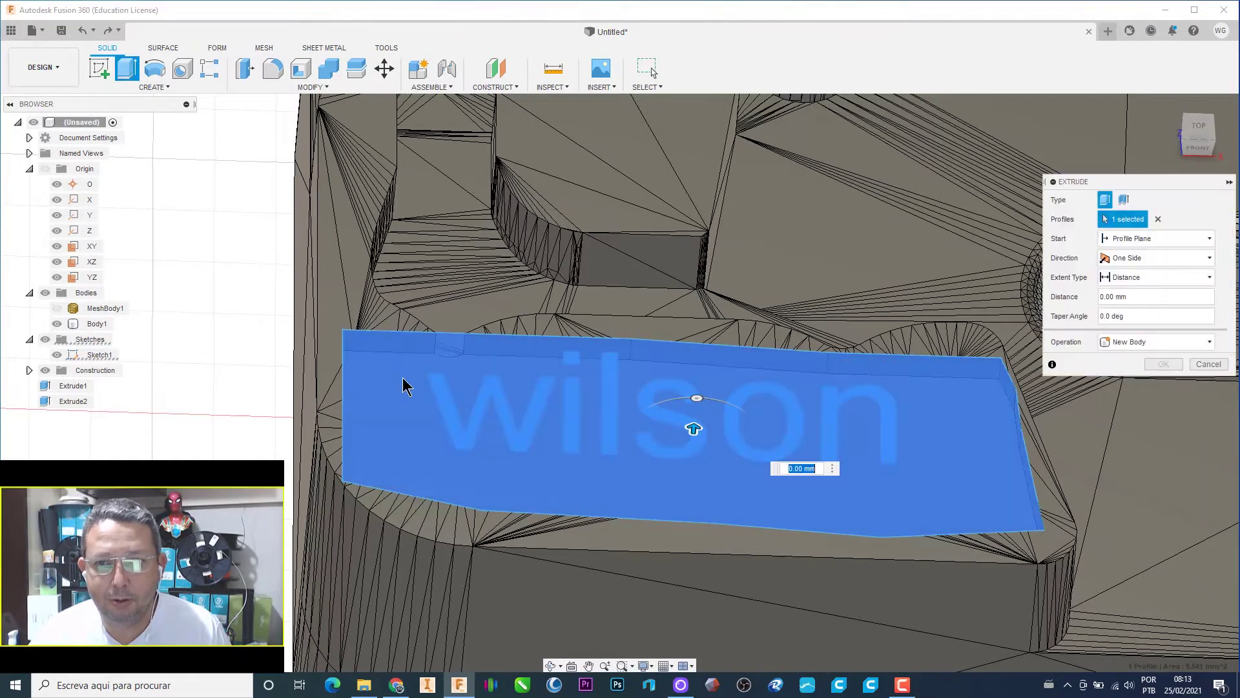
pyautogui.scroll(2, 456, 452)
pyautogui.scroll(1, 455, 452)
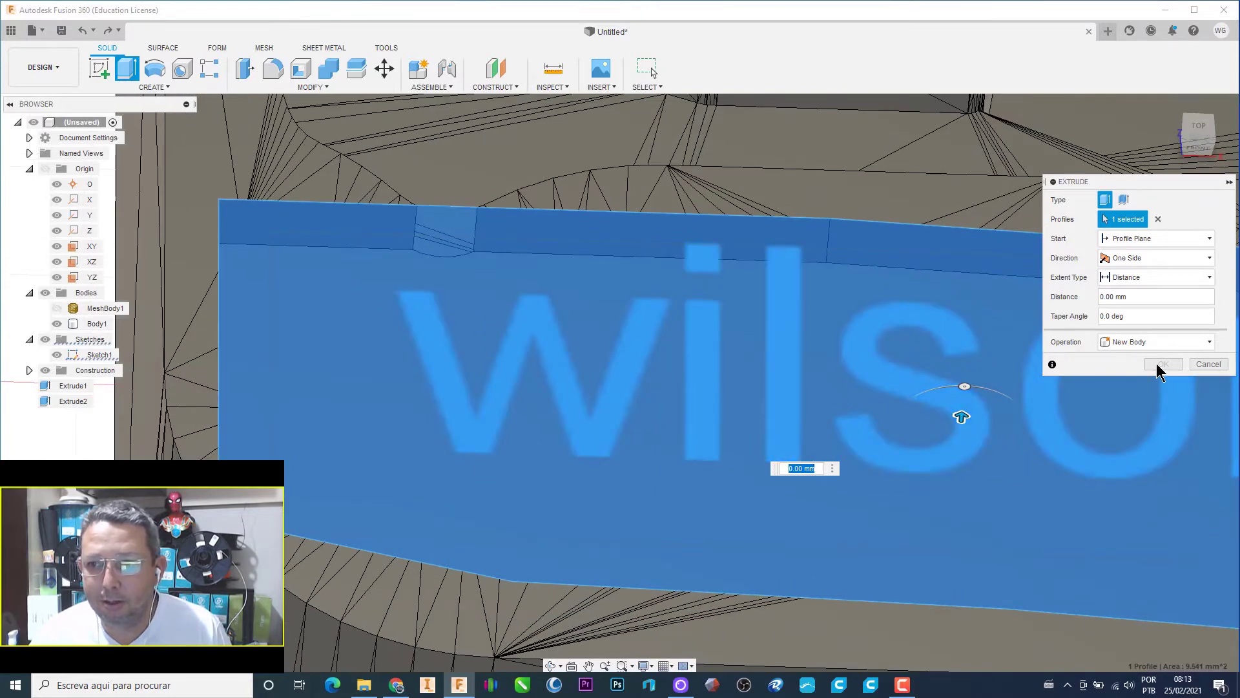
pyautogui.click(1207, 364)
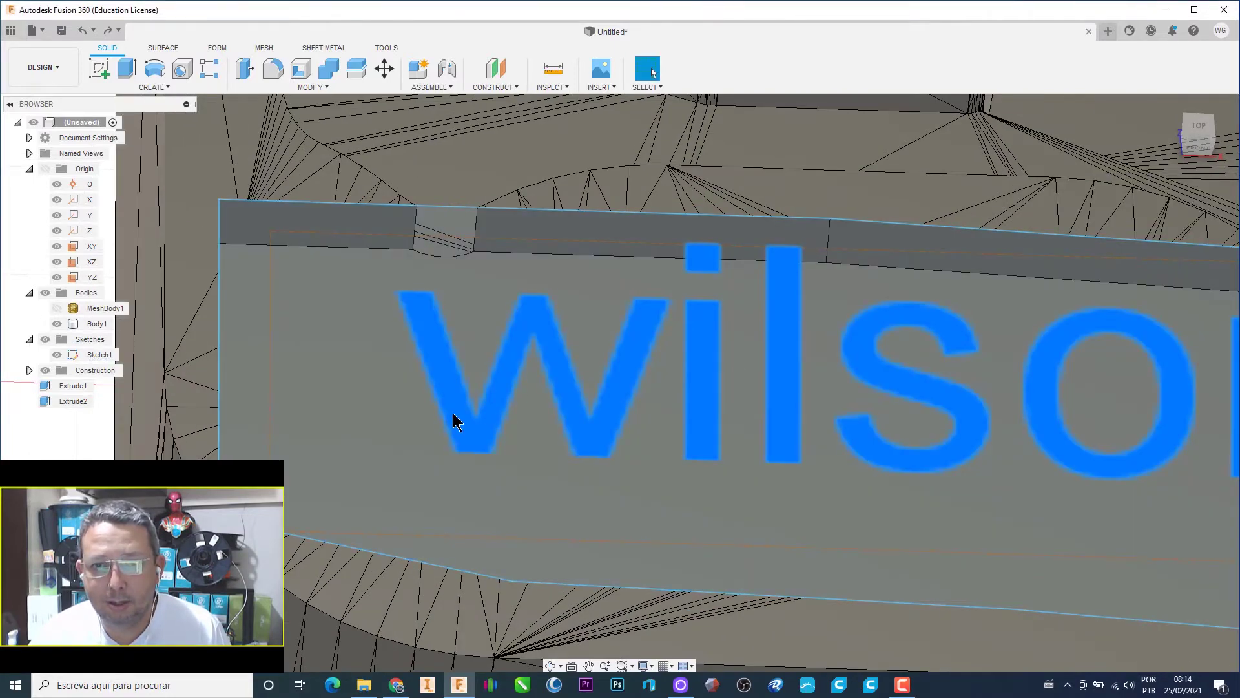
pyautogui.scroll(-1, 421, 373)
pyautogui.scroll(-1, 507, 410)
pyautogui.scroll(-1, 361, 420)
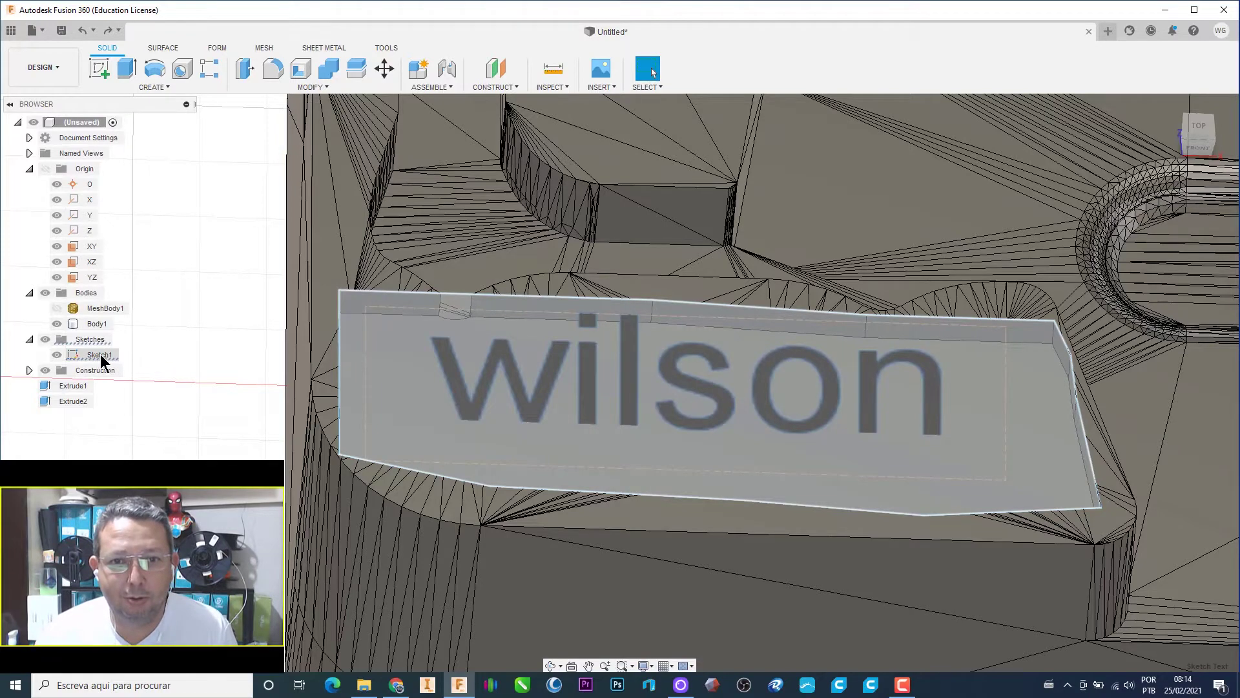
# Step: Reopen and finish Sketch1, then start Sketch2 on the recessed plate face
pyautogui.rightClick(100, 354)
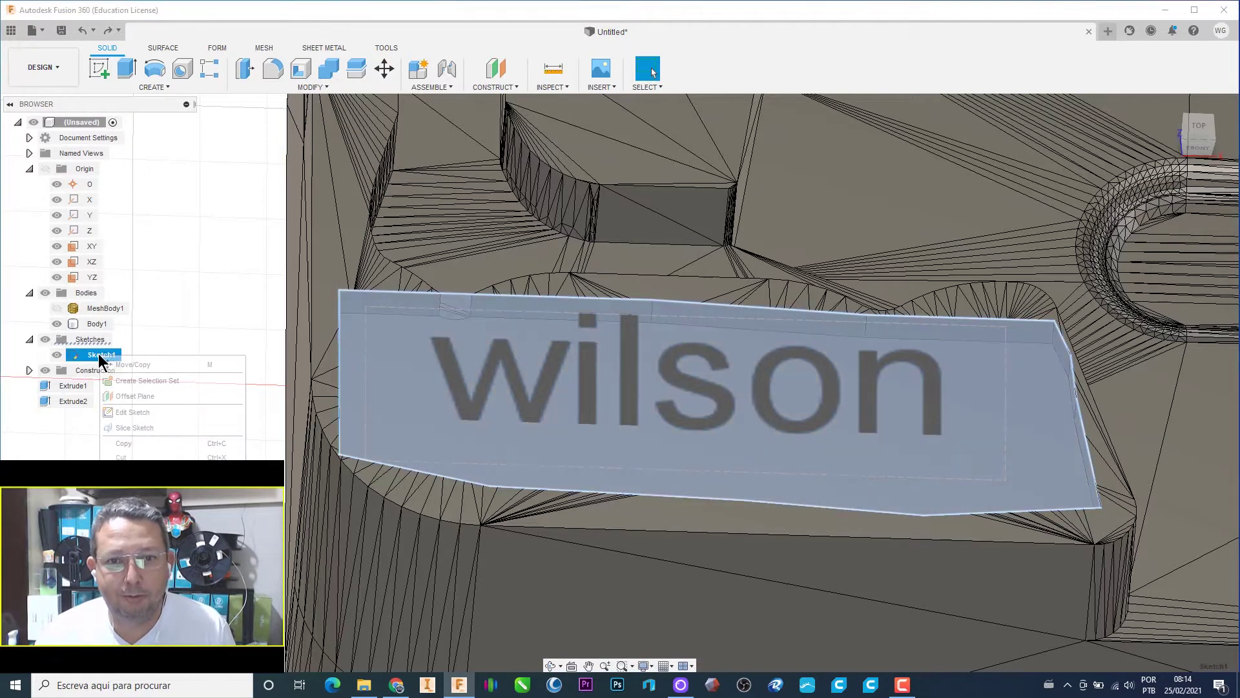
pyautogui.click(145, 410)
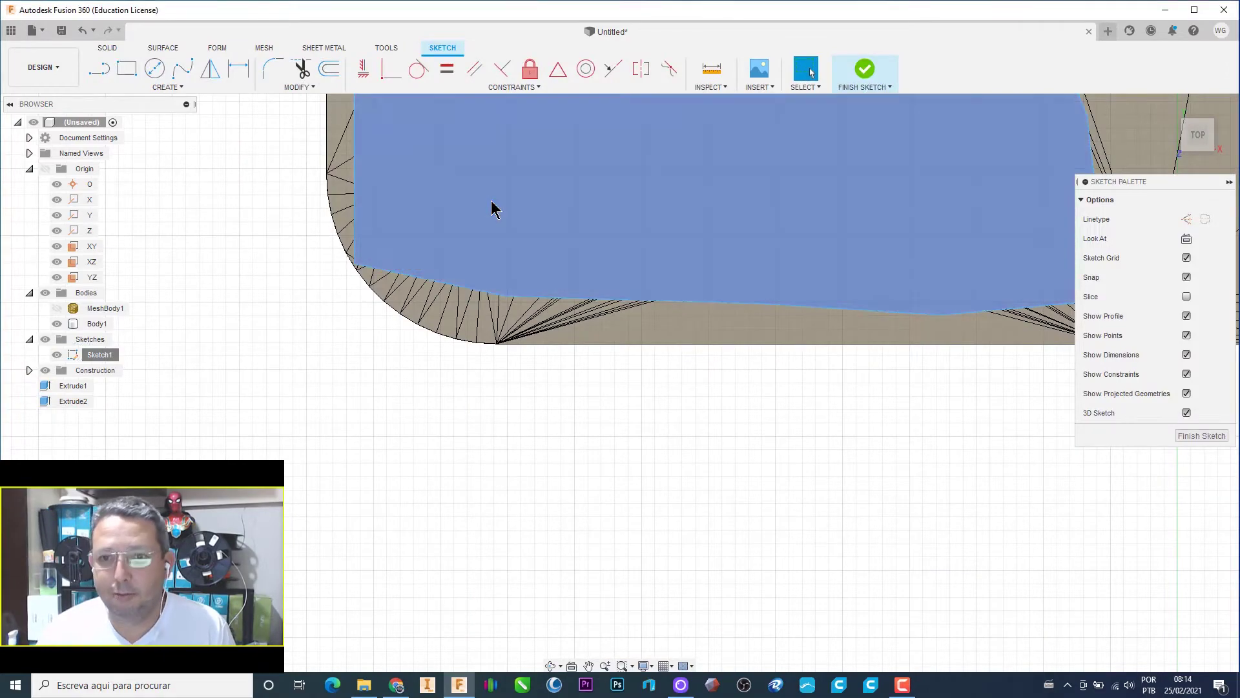
pyautogui.moveTo(584, 407); pyautogui.dragTo(526, 582, button='middle')
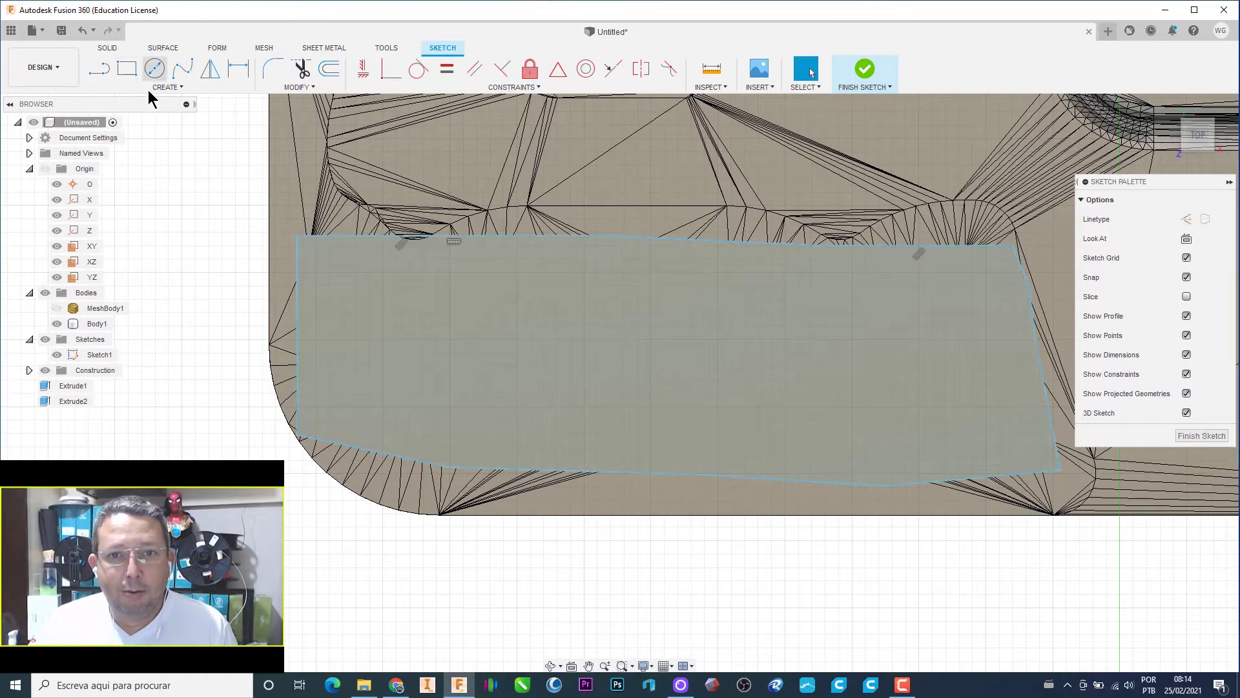
pyautogui.click(872, 74)
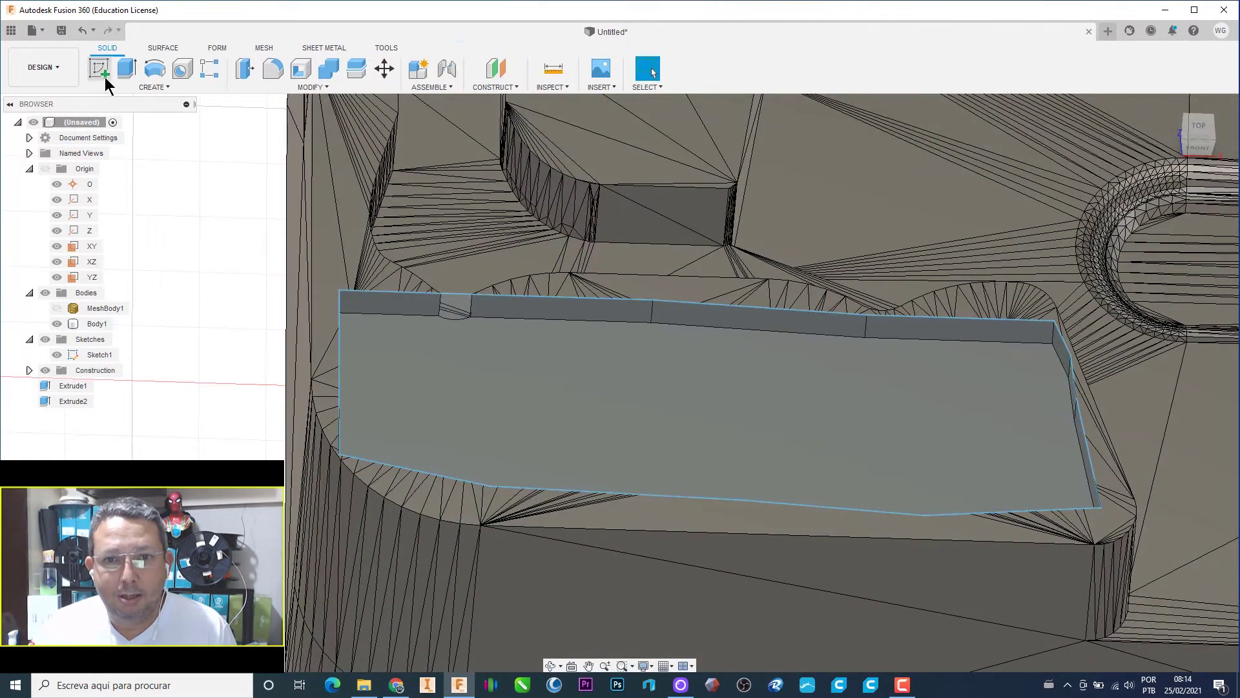
pyautogui.click(99, 68)
pyautogui.click(623, 404)
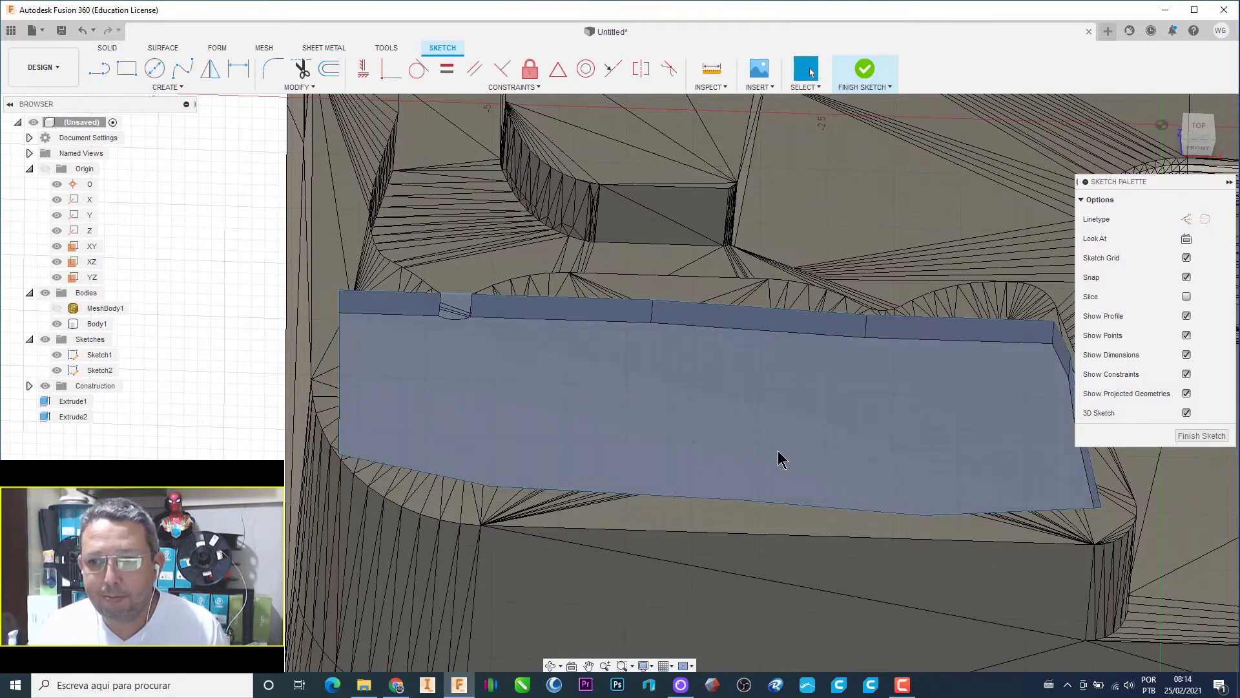
pyautogui.keyDown('shift'); pyautogui.moveTo(775, 435); pyautogui.dragTo(762, 435, button='middle'); pyautogui.keyUp('shift')
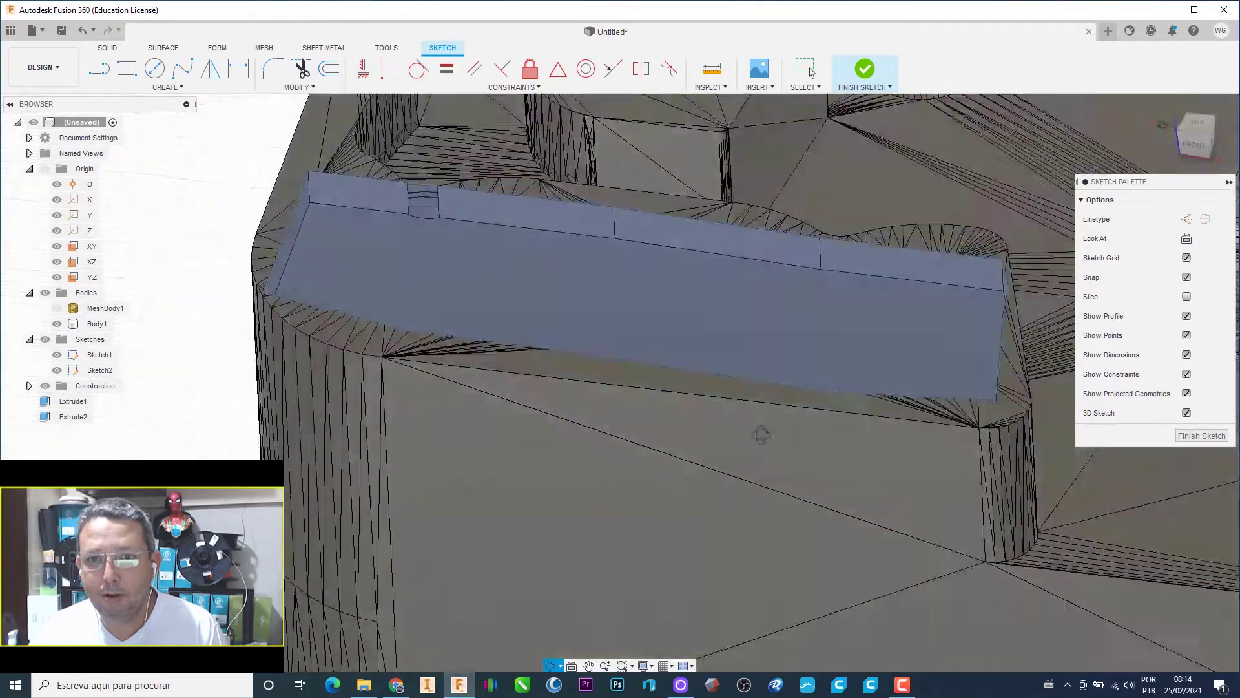
# Step: Finish Sketch2, then undo both Sketch2 and the Extrude2 plate cut
pyautogui.click(1200, 436)
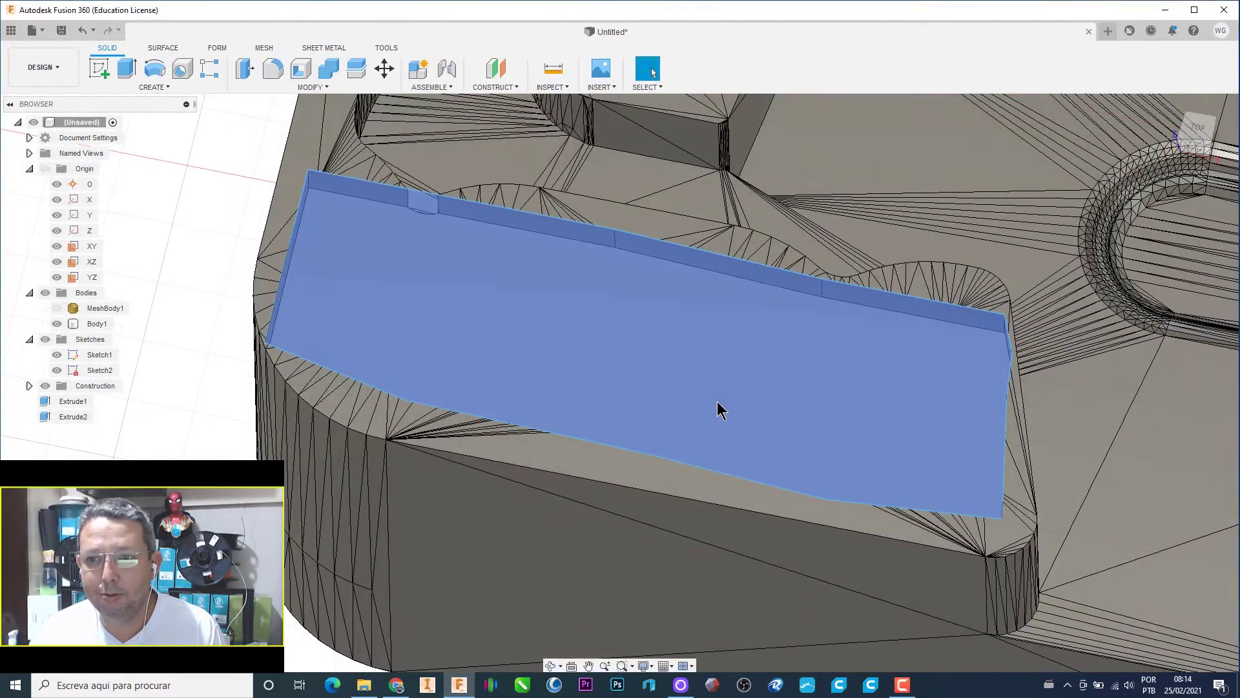
pyautogui.doubleClick(721, 409)
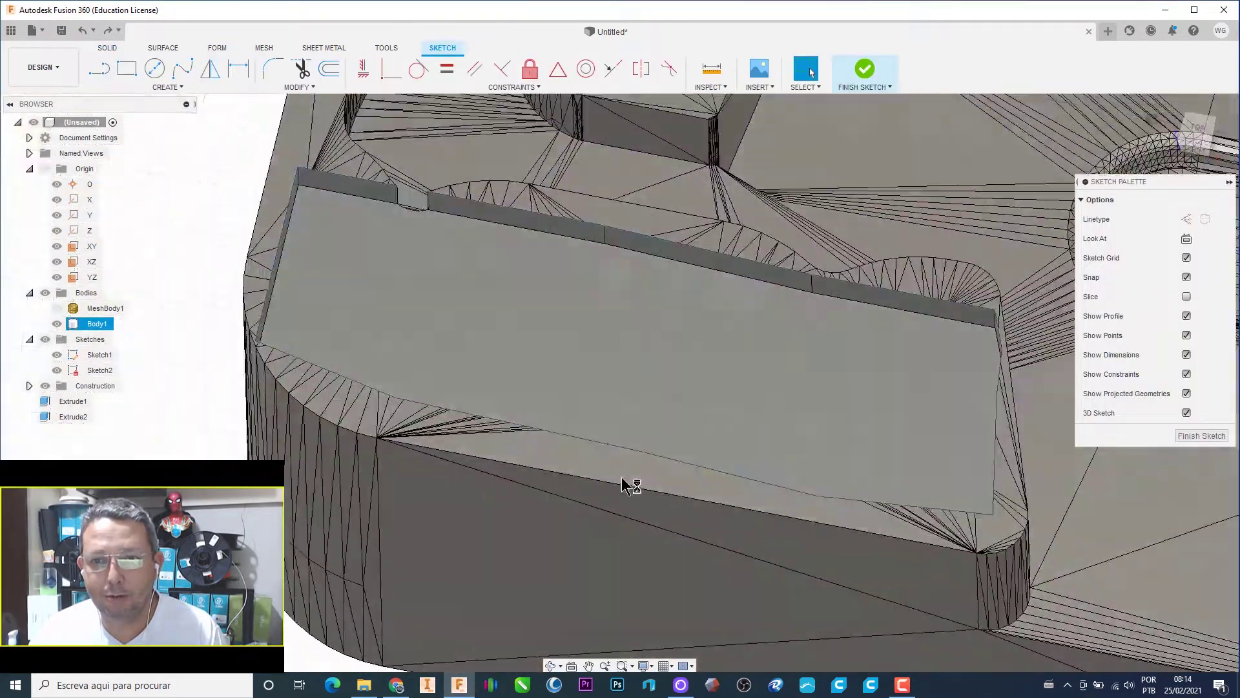
pyautogui.hotkey('ctrl', 'z')
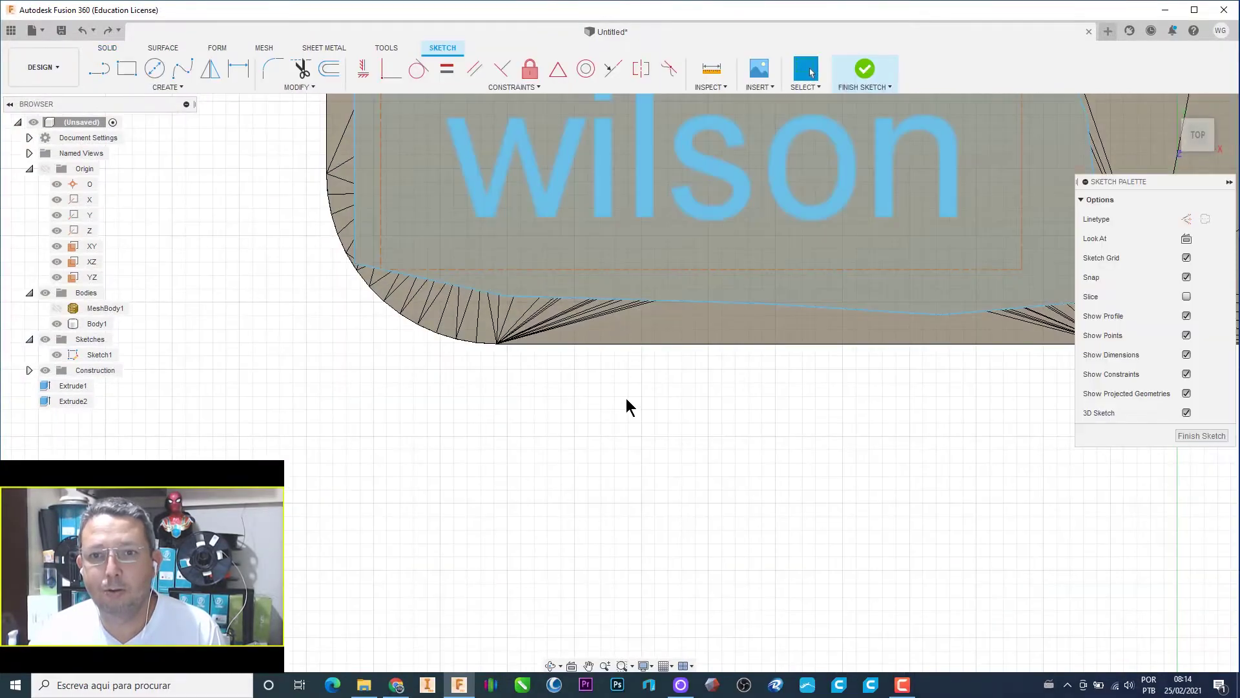
pyautogui.hotkey('ctrl', 'z')
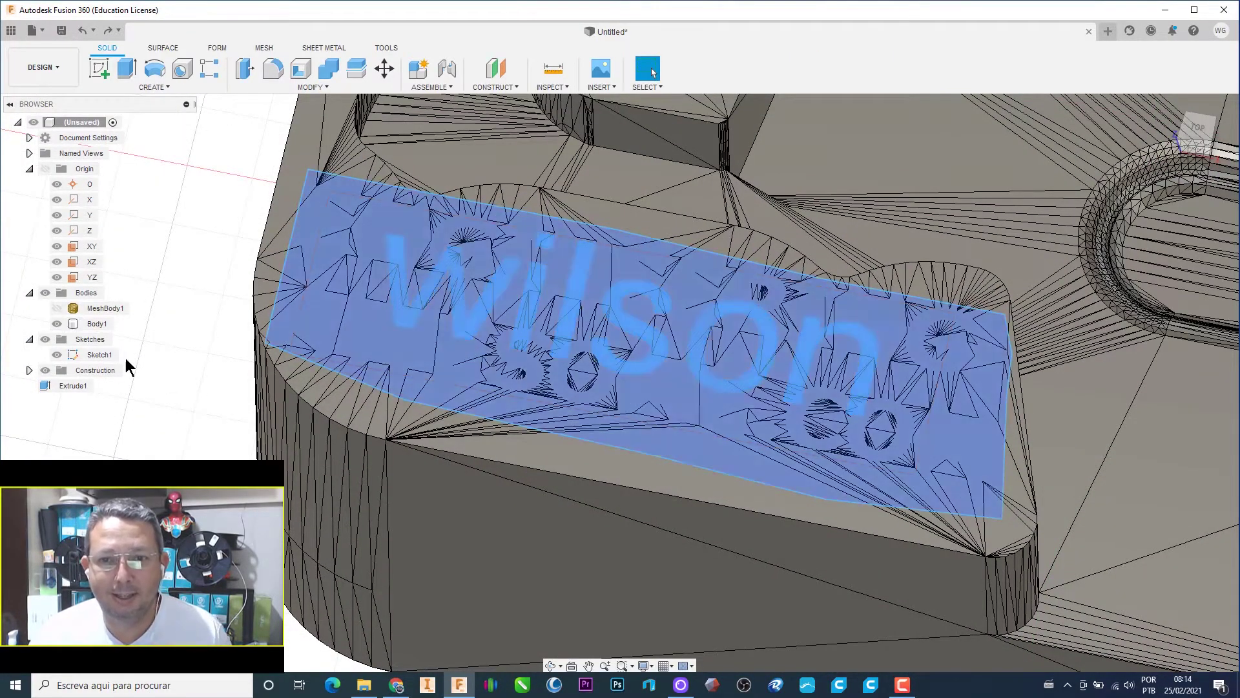
# Step: Reopen the text sketch briefly and finish it again
pyautogui.doubleClick(423, 320)
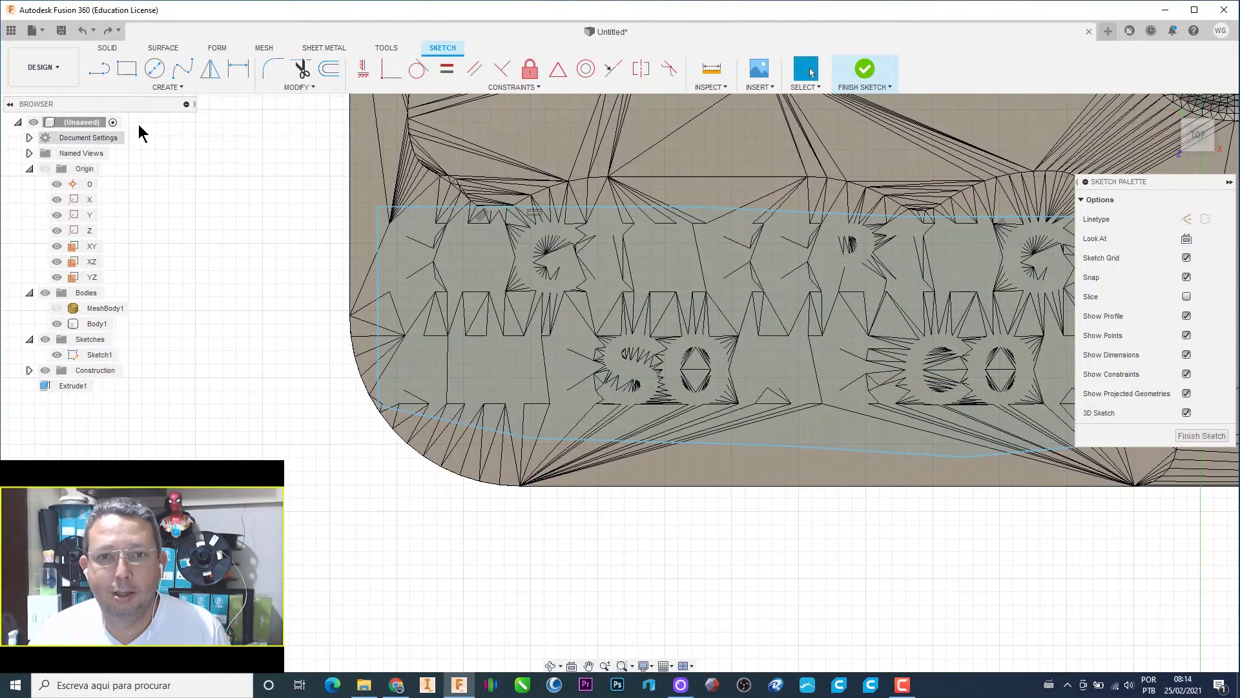
pyautogui.click(172, 88)
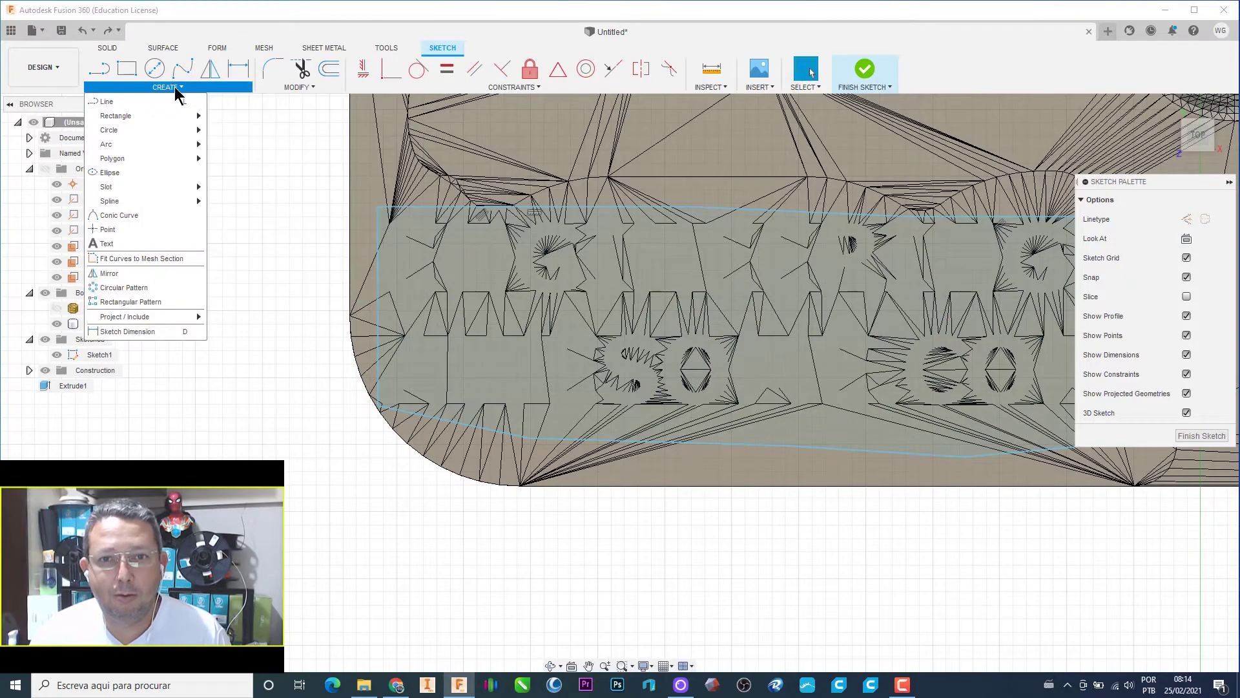
pyautogui.click(864, 69)
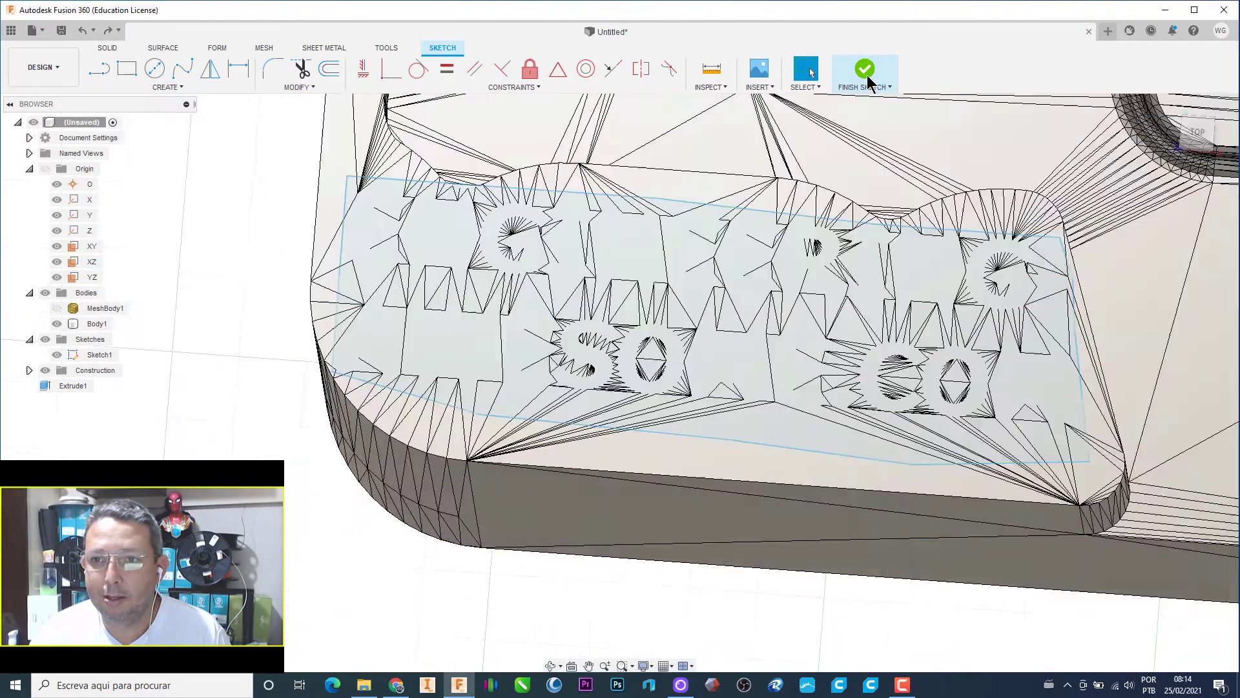
# Step: Start a new sketch on the block's lettered face and begin the Text tool
pyautogui.click(98, 68)
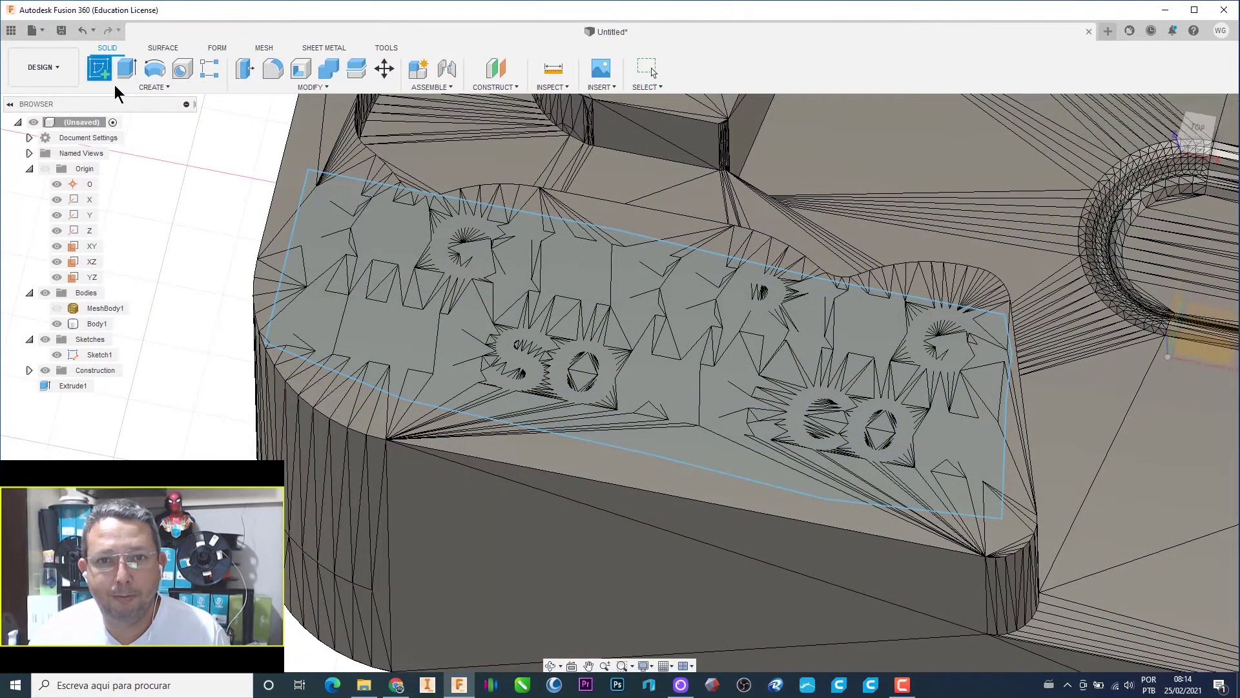
pyautogui.click(489, 326)
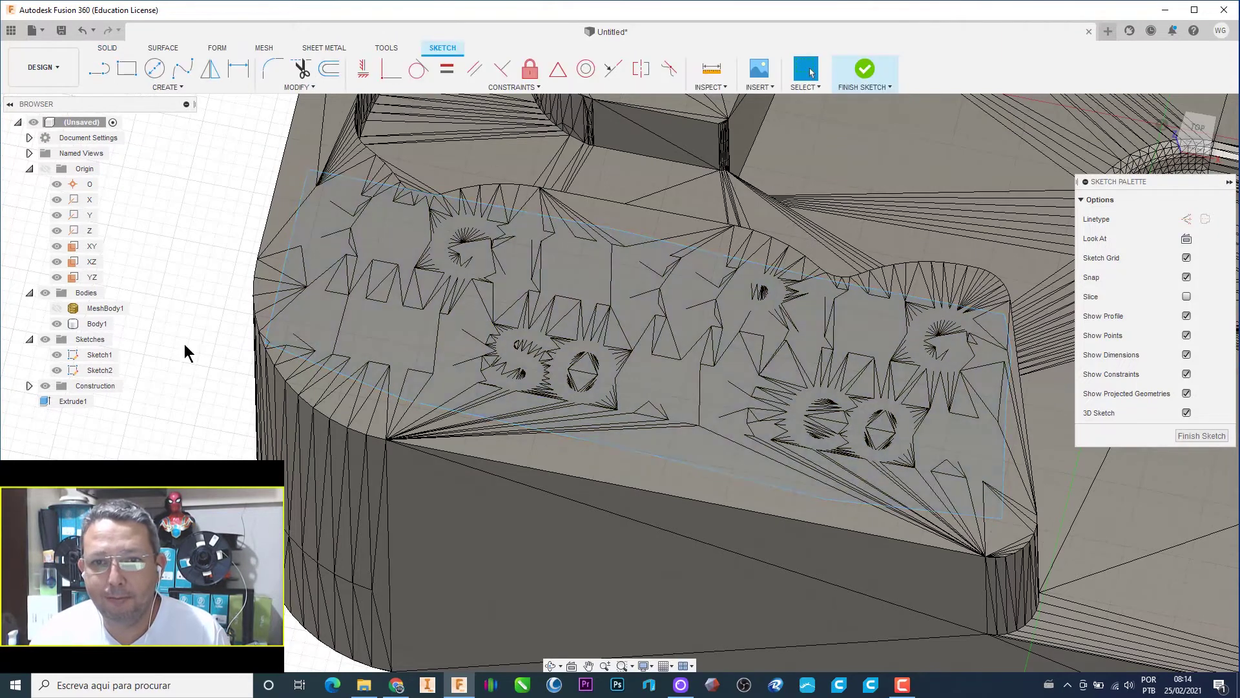
pyautogui.click(171, 91)
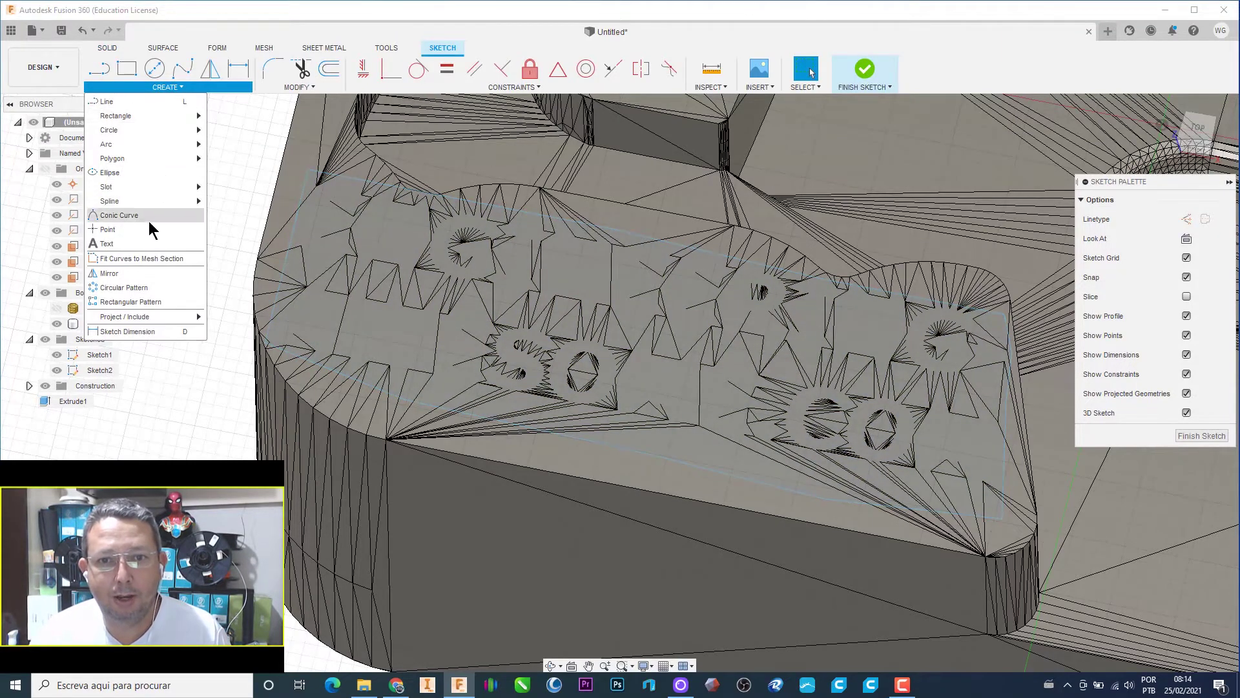
pyautogui.click(153, 248)
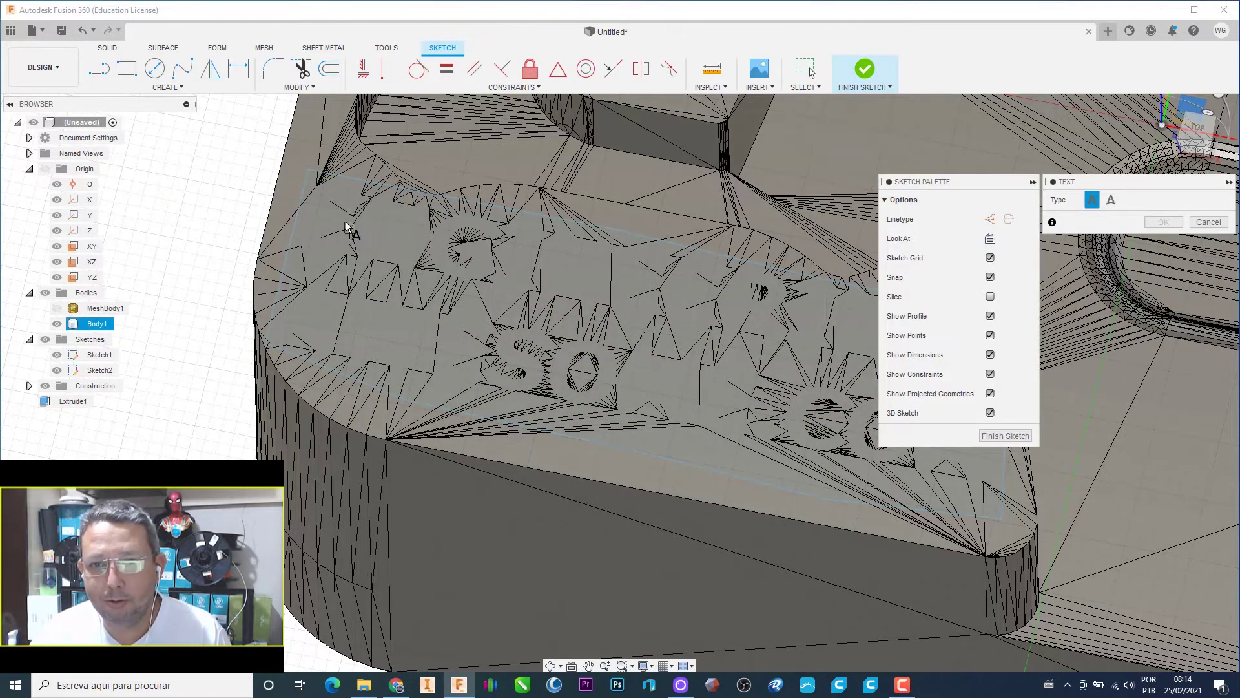
pyautogui.scroll(2, 331, 207)
pyautogui.scroll(1, 330, 208)
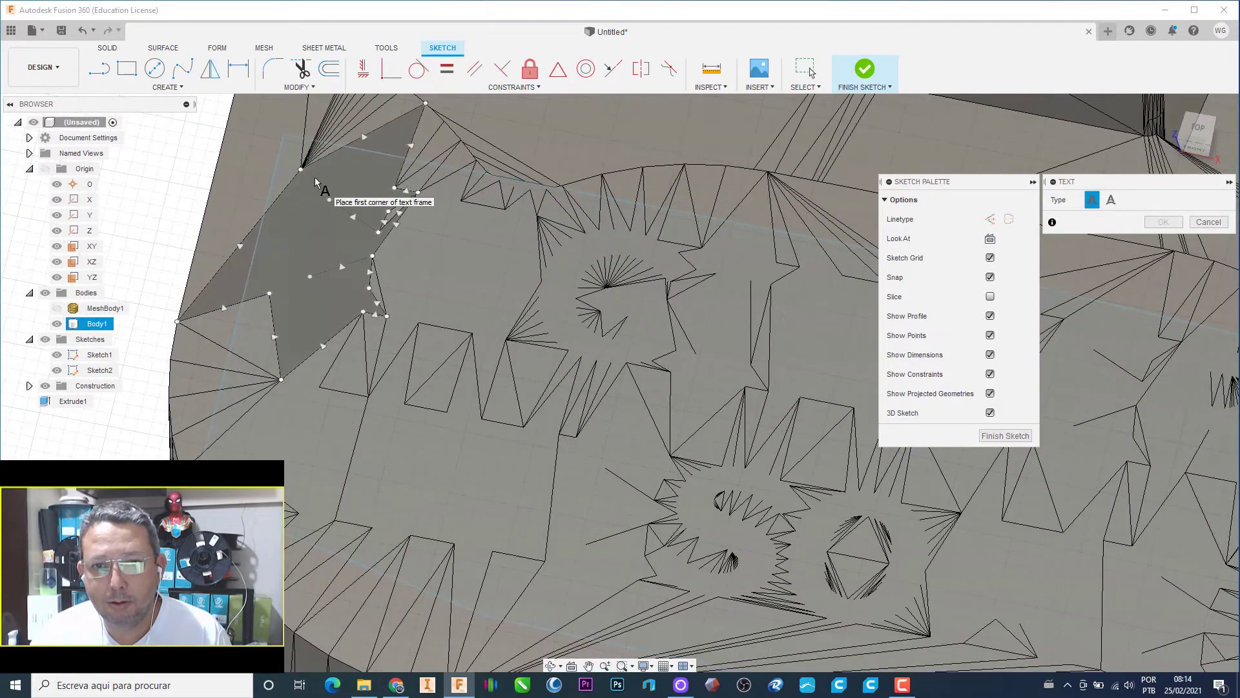
# Step: Frame the text across the old lettering area, enter the first name, and finish the sketch
pyautogui.click(326, 194)
pyautogui.click(1103, 618)
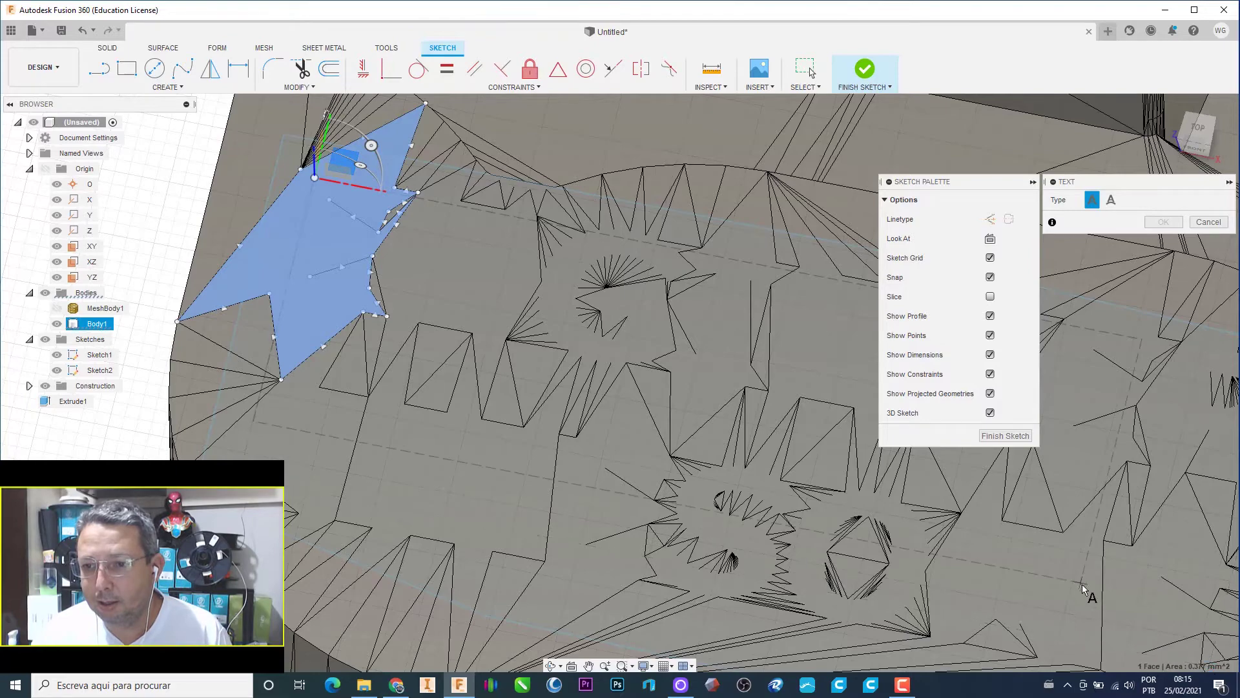
pyautogui.scroll(-5, 1047, 572)
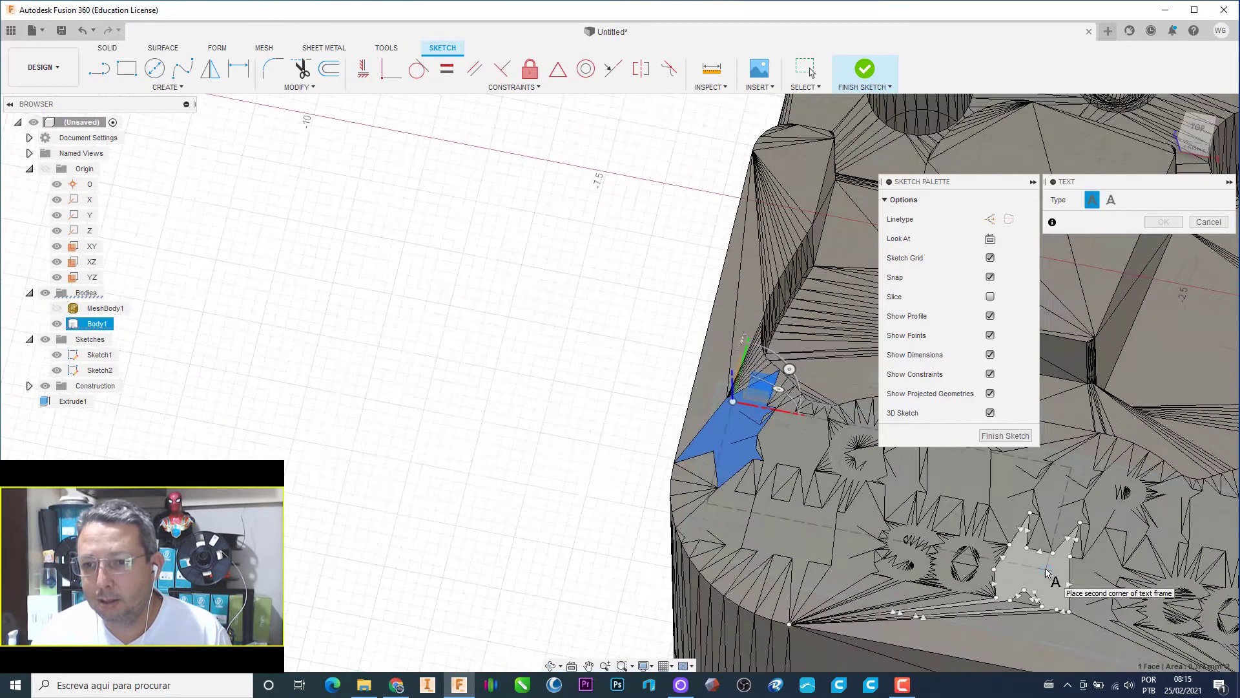
pyautogui.moveTo(1046, 572); pyautogui.dragTo(569, 429, button='middle')
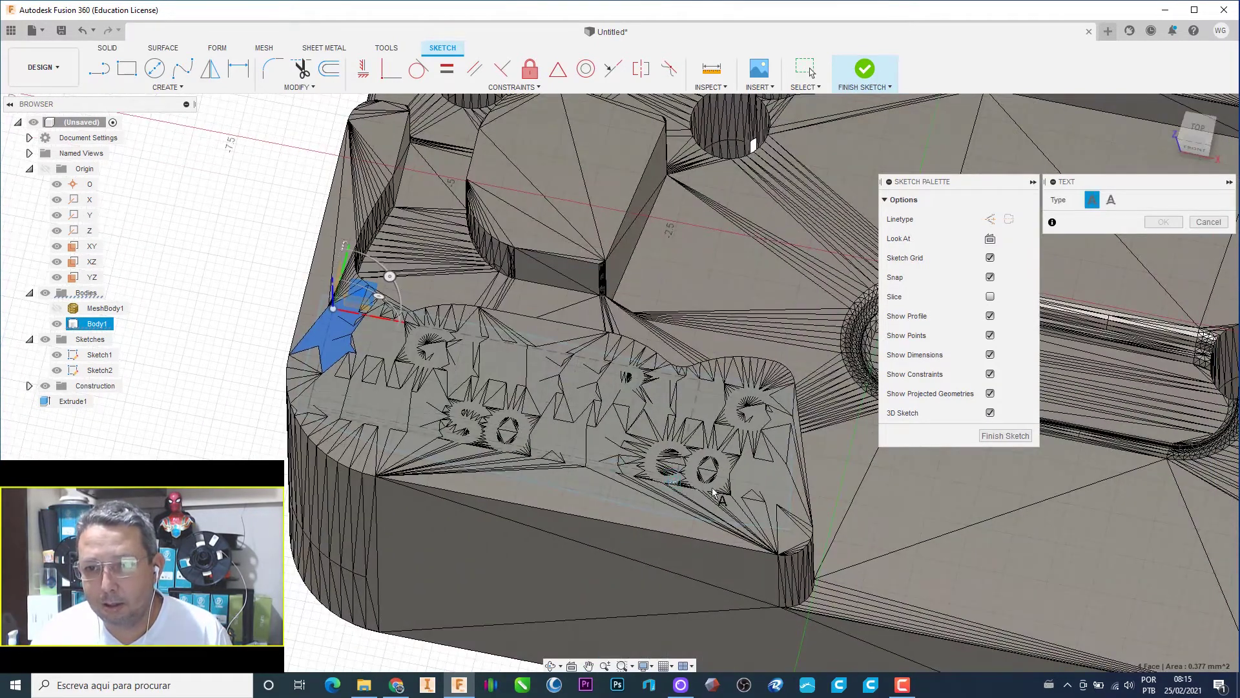
pyautogui.click(775, 515)
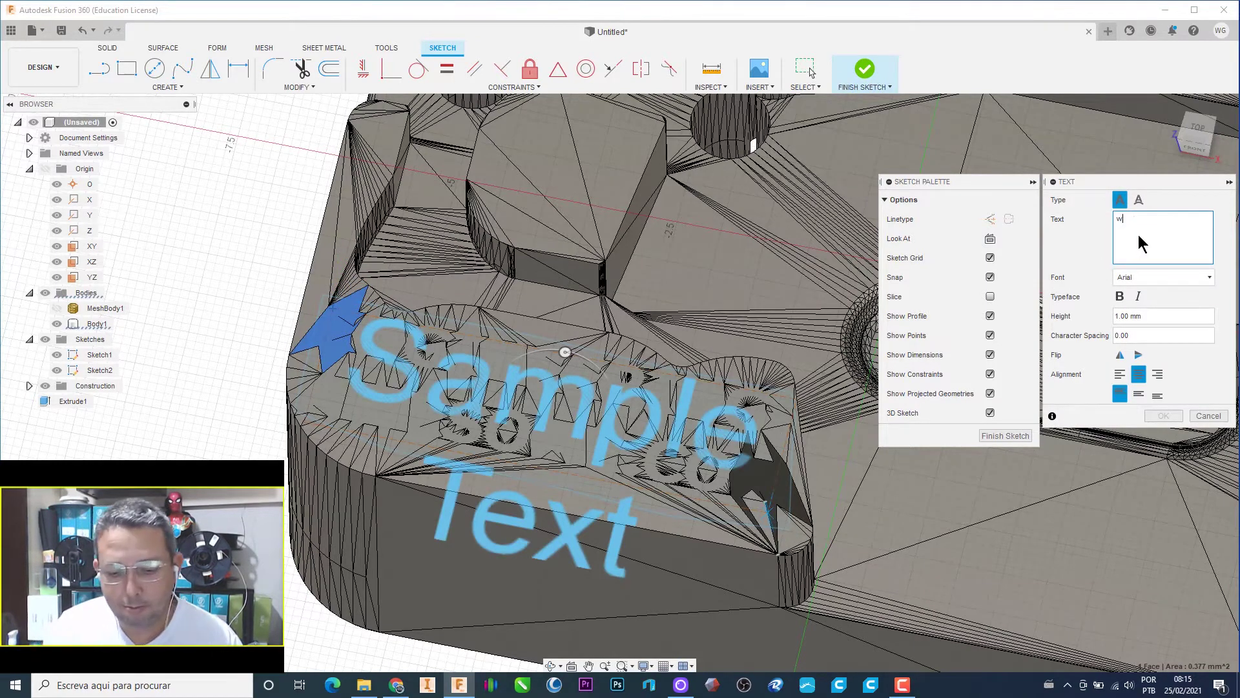
pyautogui.write('wilson')
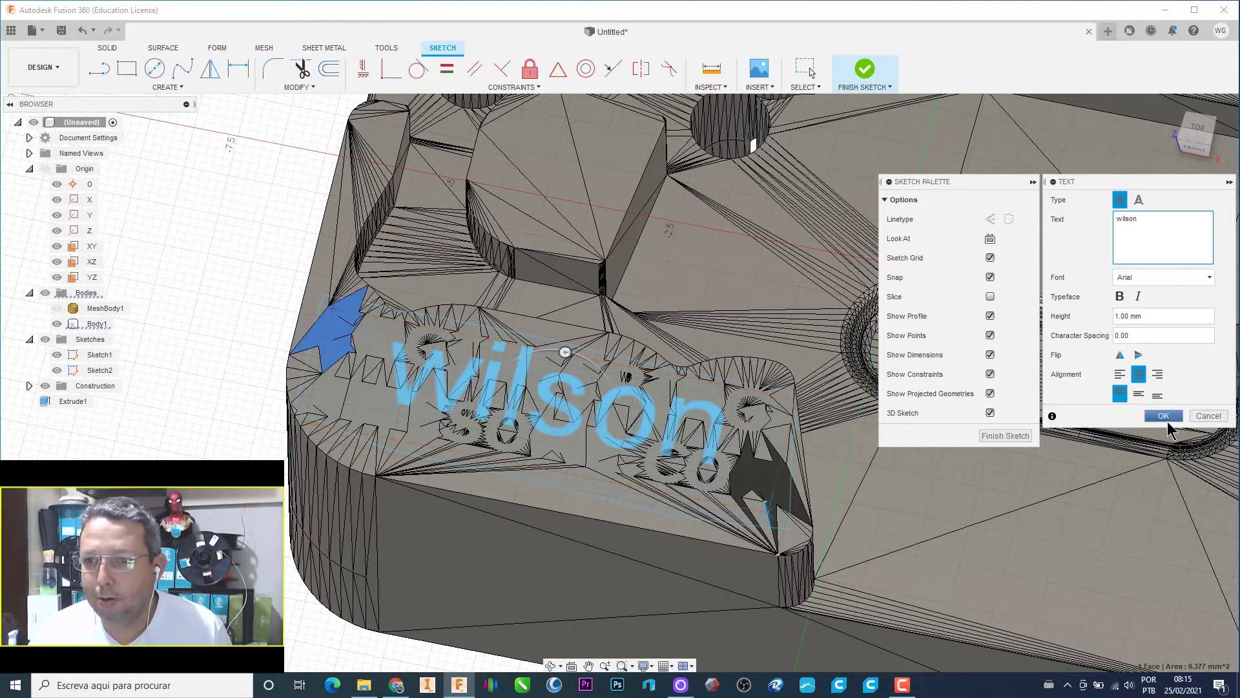
pyautogui.click(1162, 416)
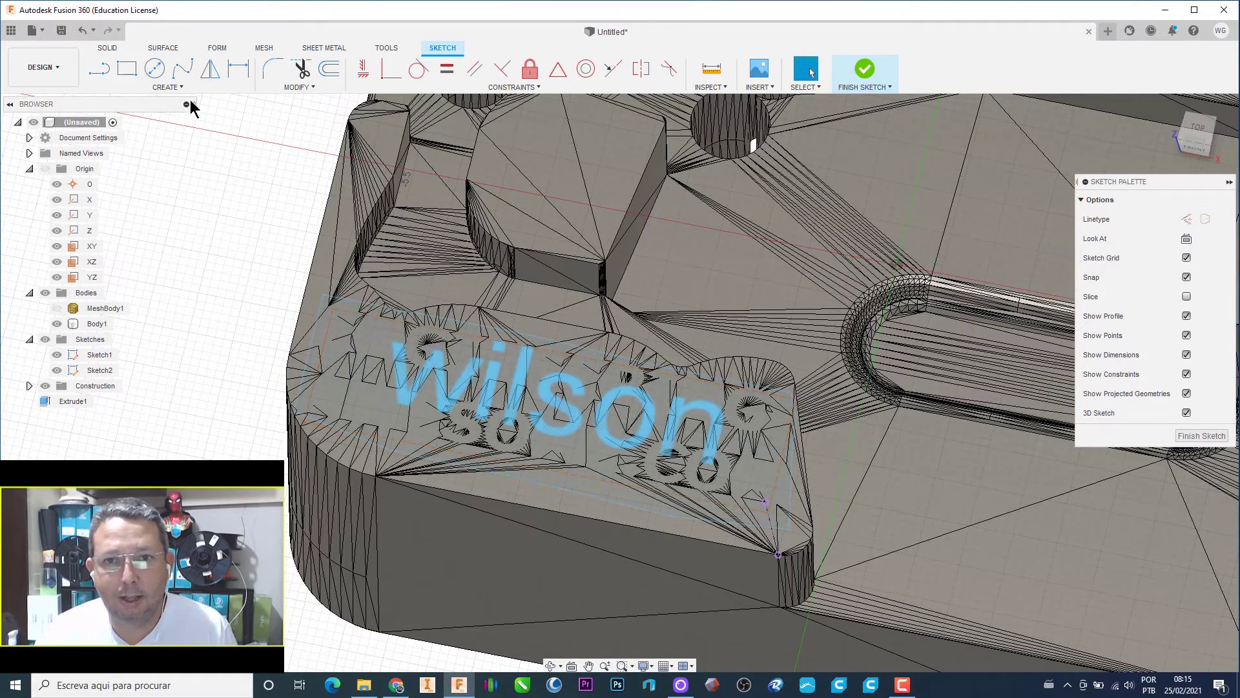
pyautogui.click(865, 72)
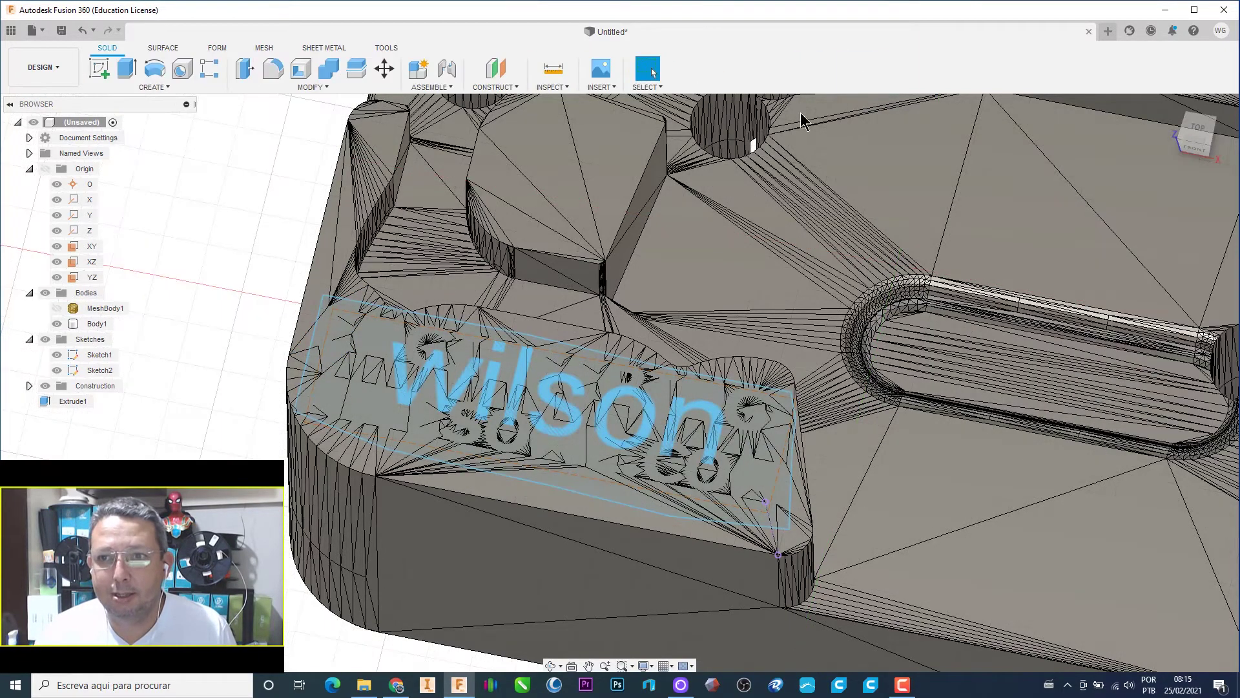
# Step: Try a 0.30 mm cut extrusion of the lettering, then cancel it
pyautogui.click(127, 68)
pyautogui.scroll(4, 423, 397)
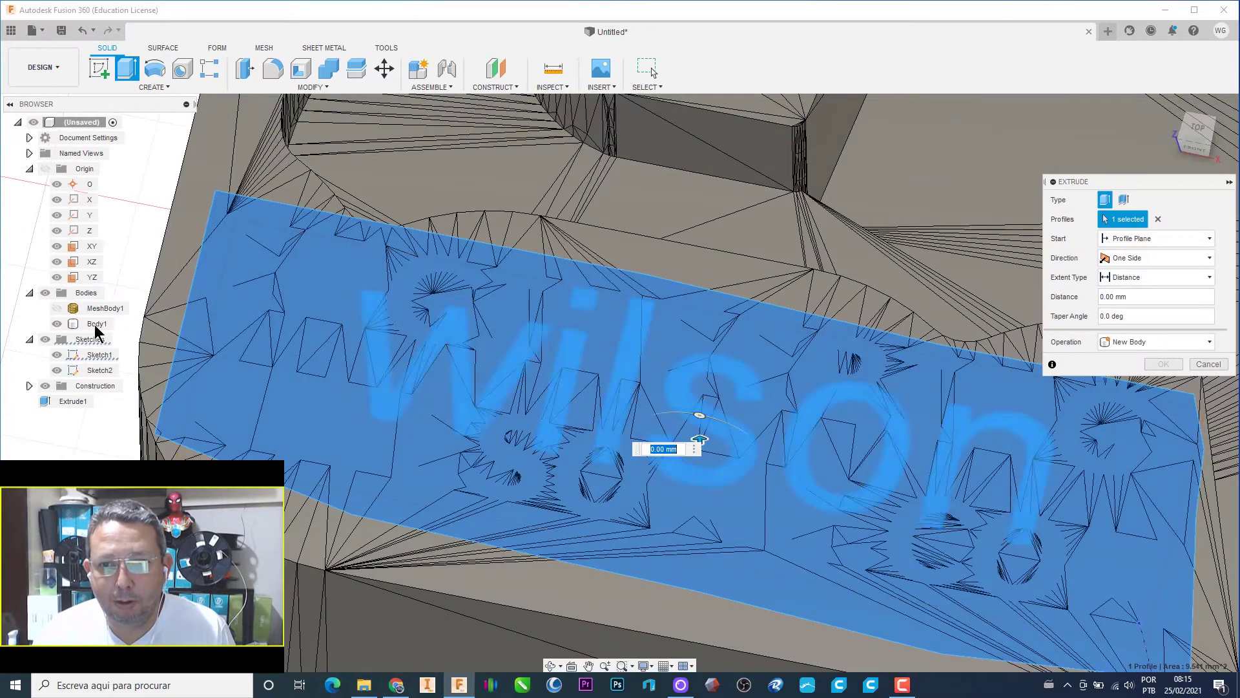
pyautogui.click(57, 355)
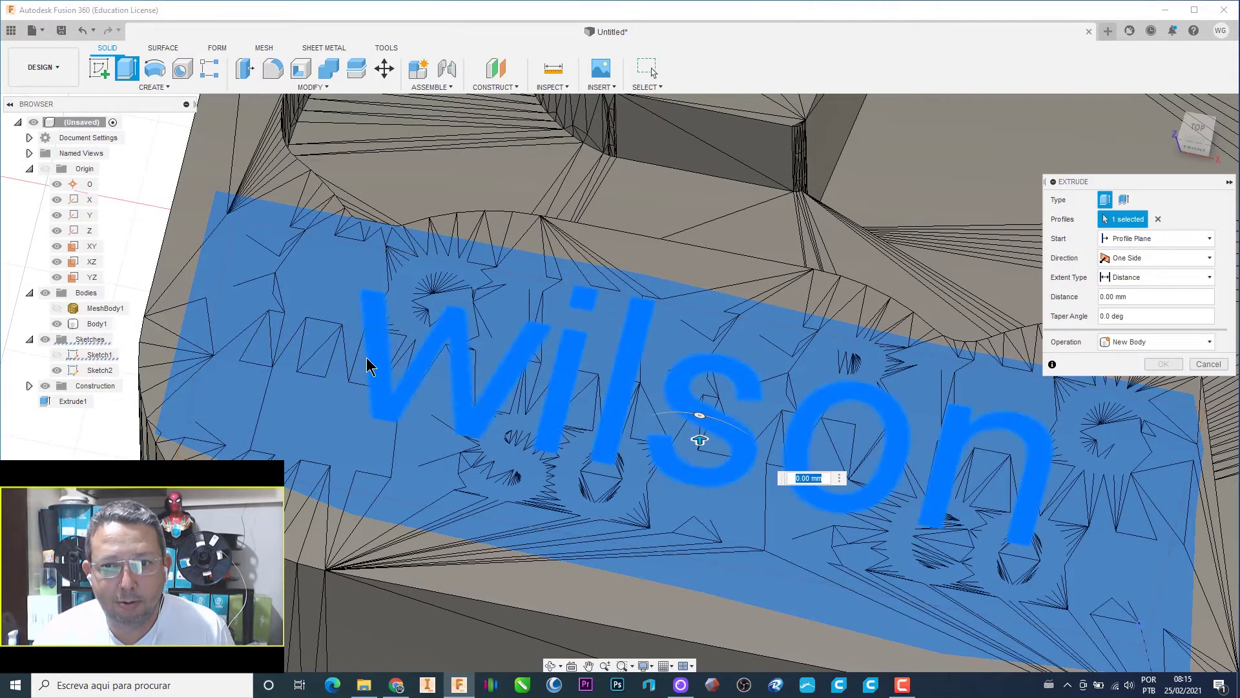
pyautogui.click(378, 373)
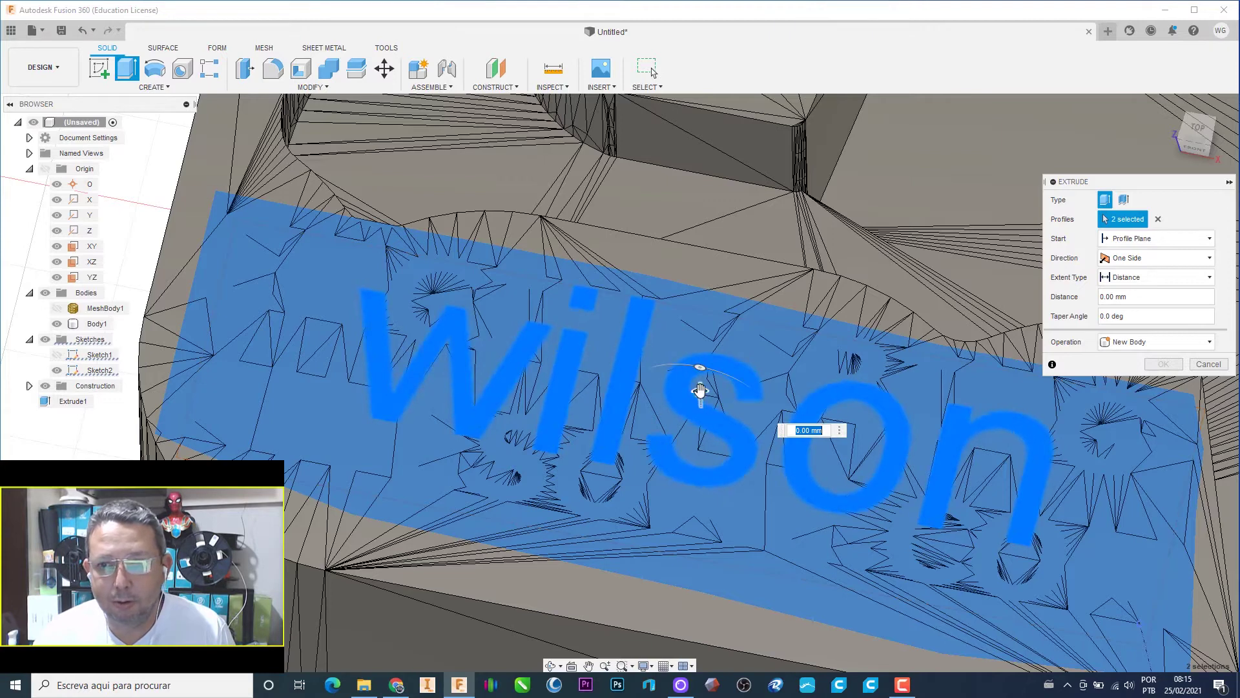
pyautogui.moveTo(702, 392); pyautogui.dragTo(698, 421)
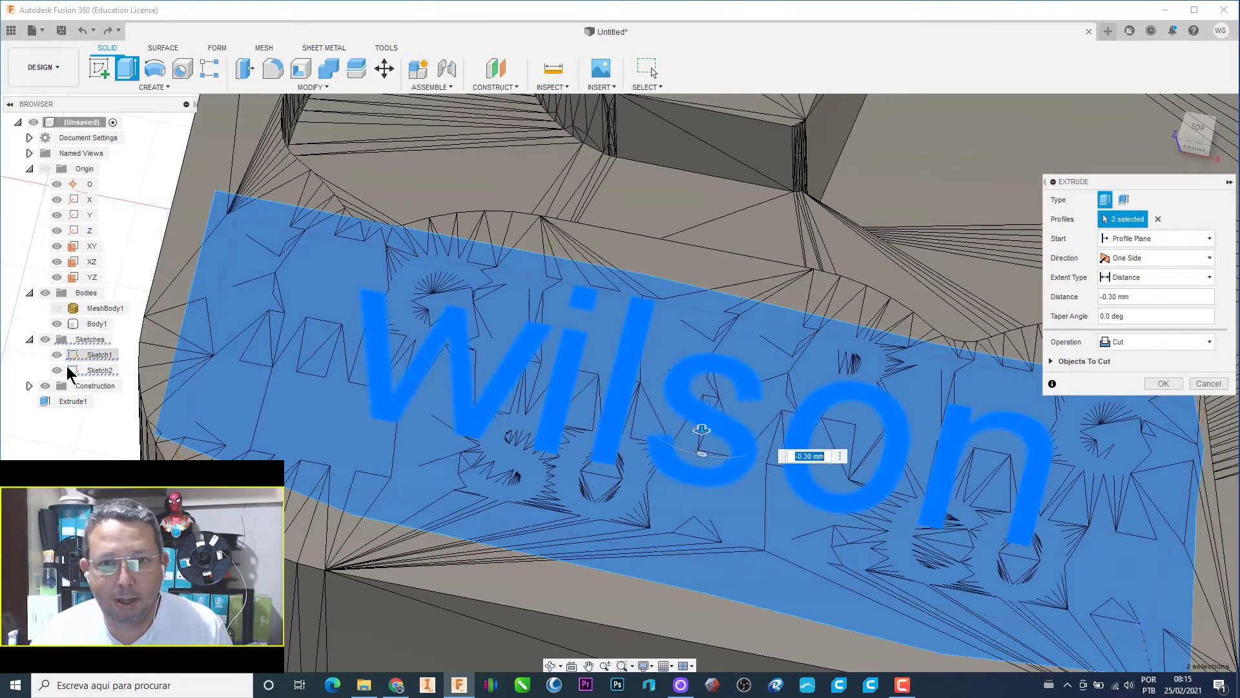
pyautogui.click(57, 370)
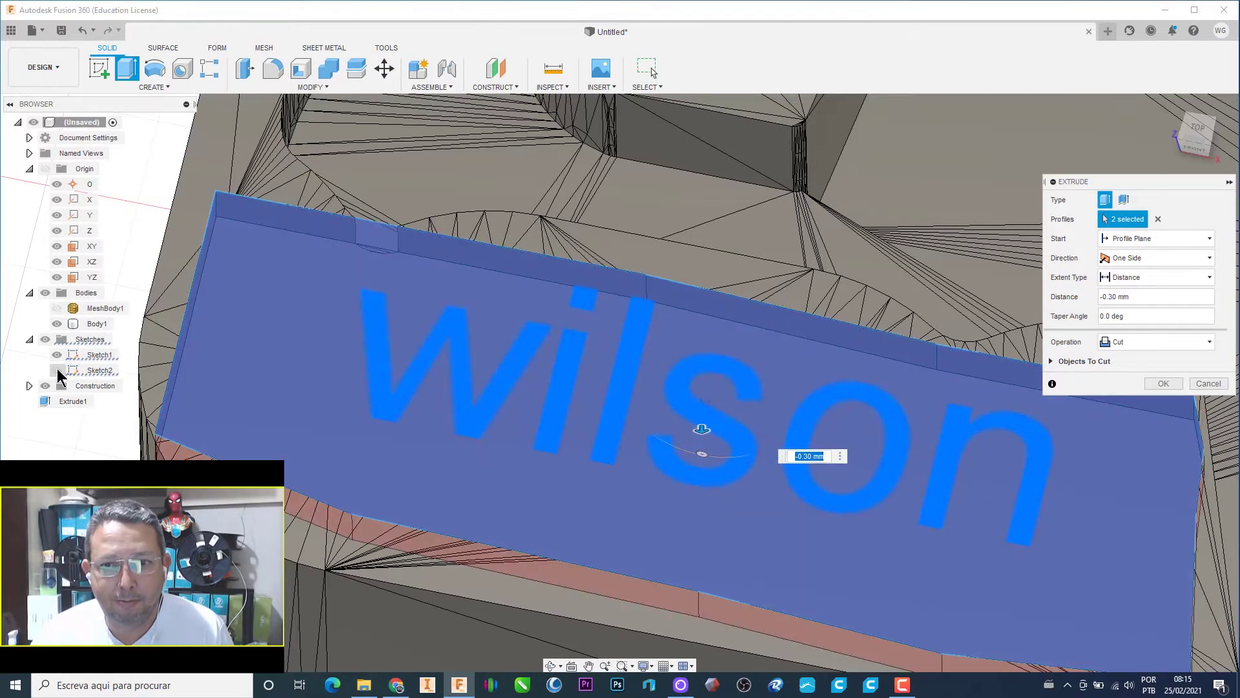
pyautogui.click(1208, 383)
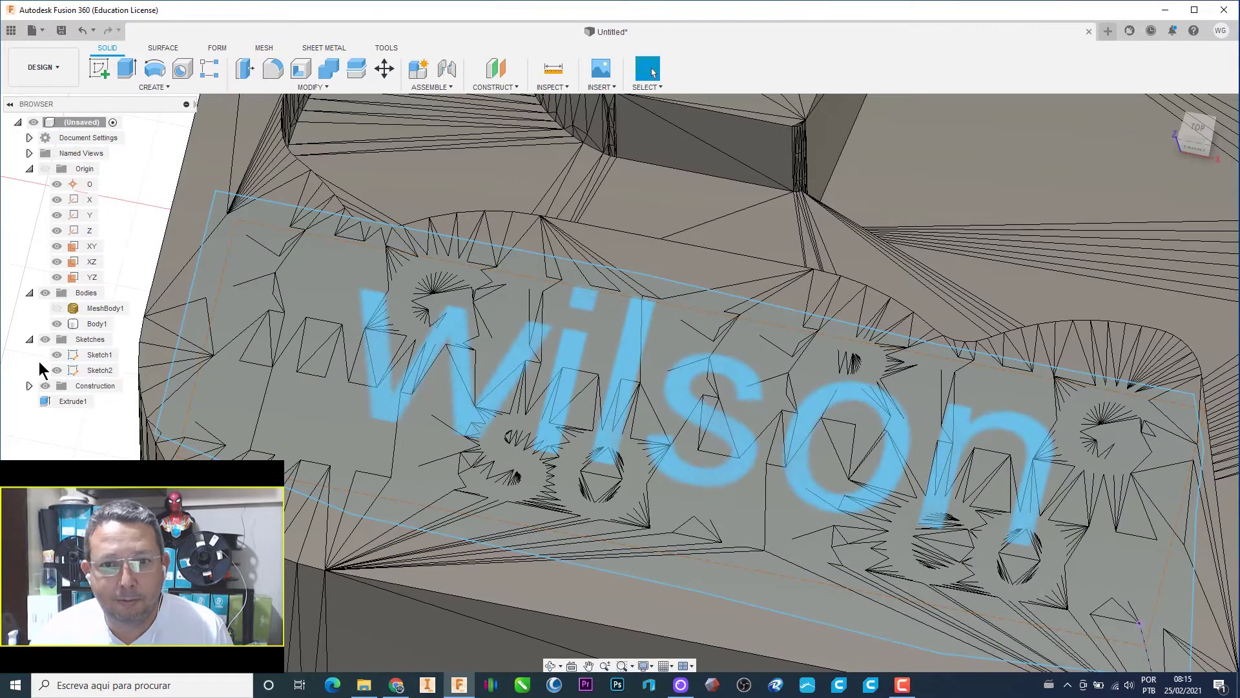
# Step: Hide Sketch1 and cut the Sketch2 wilson letters -0.40 mm into the block
pyautogui.click(57, 354)
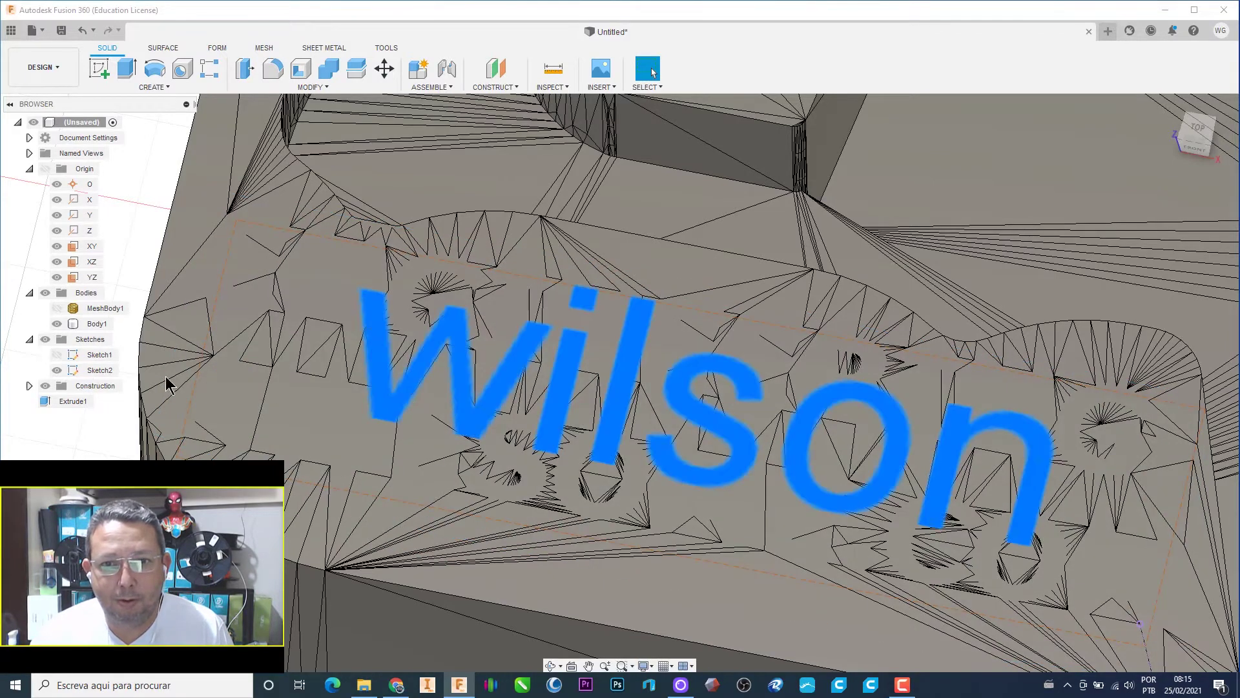
pyautogui.click(100, 370)
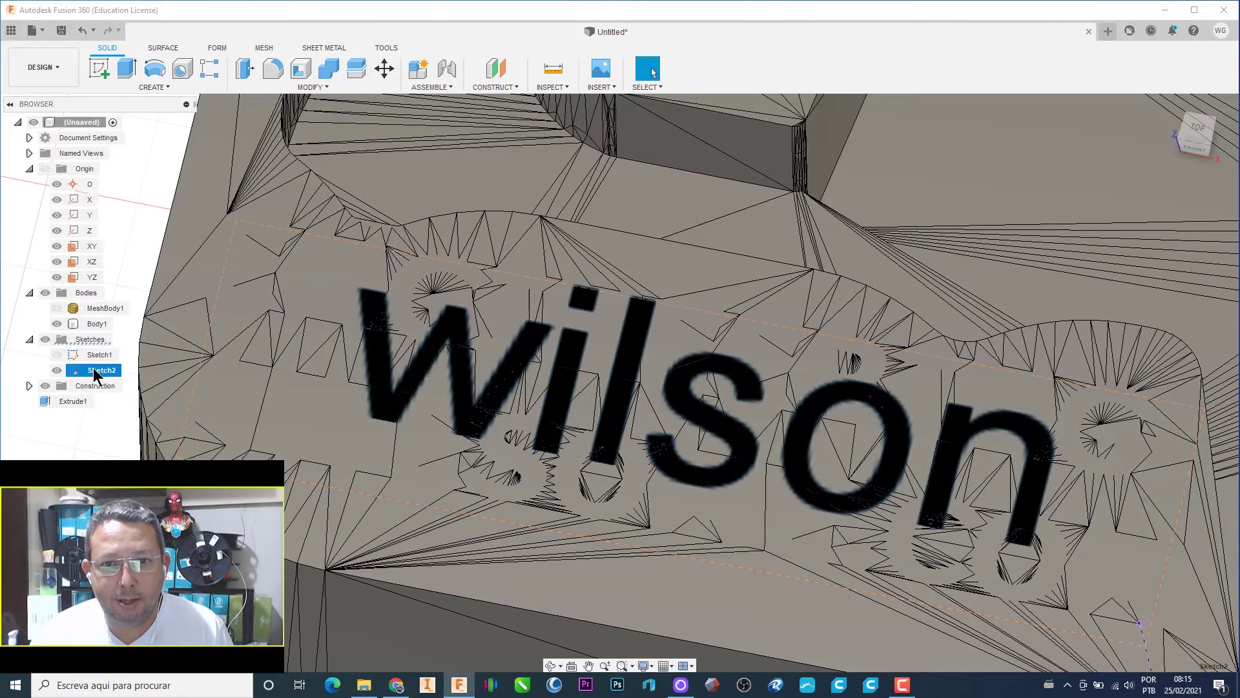
pyautogui.click(126, 72)
pyautogui.click(569, 412)
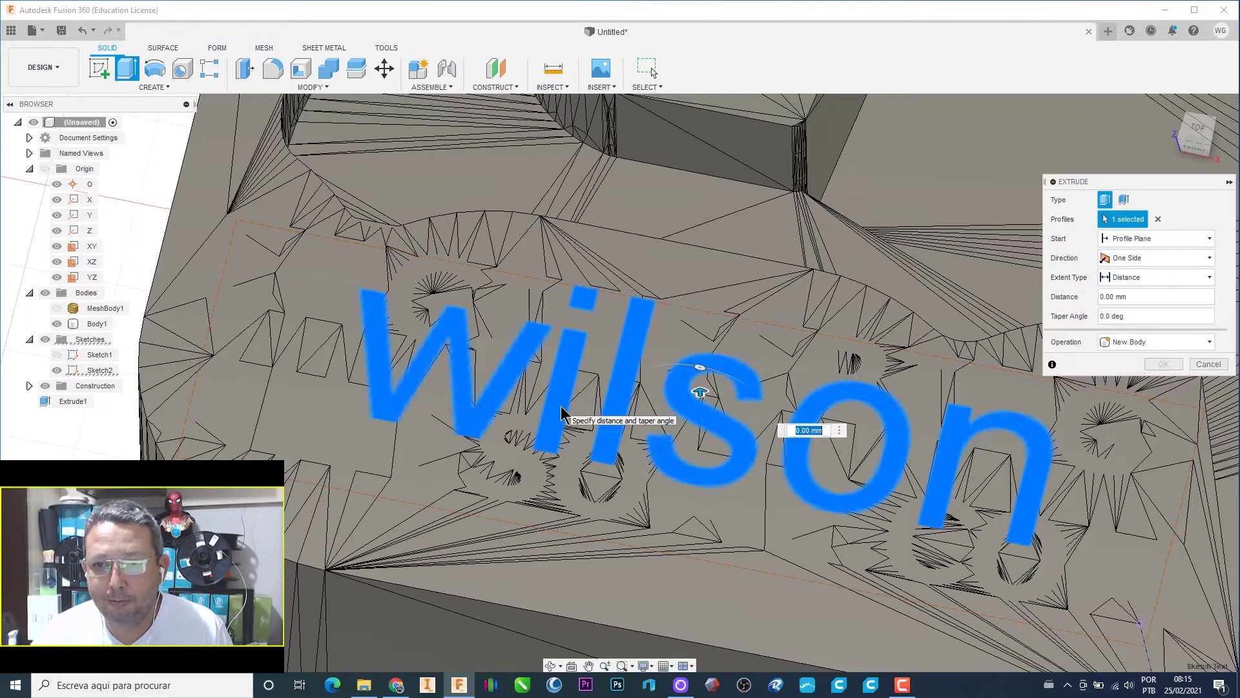
pyautogui.moveTo(702, 422); pyautogui.dragTo(702, 469)
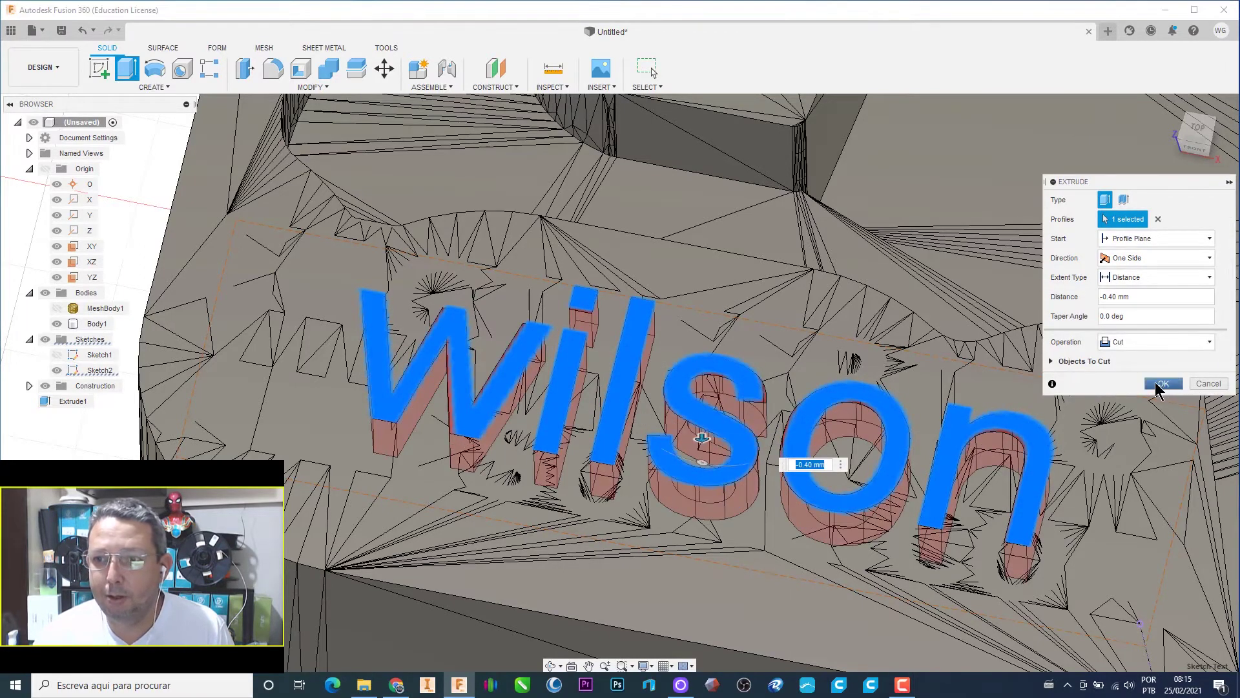
pyautogui.click(1163, 383)
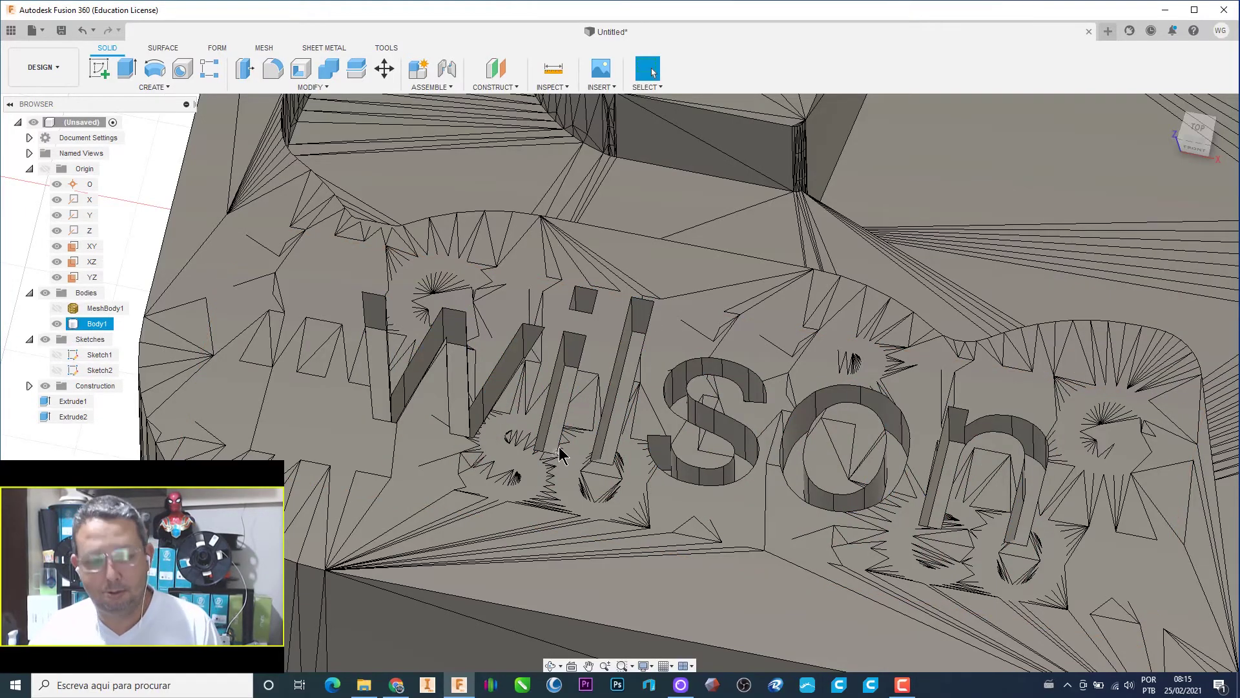
# Step: Orbit around the block to inspect the wilson engraving from the side and above
pyautogui.keyDown('shift'); pyautogui.moveTo(731, 434); pyautogui.dragTo(905, 387, button='middle'); pyautogui.keyUp('shift')
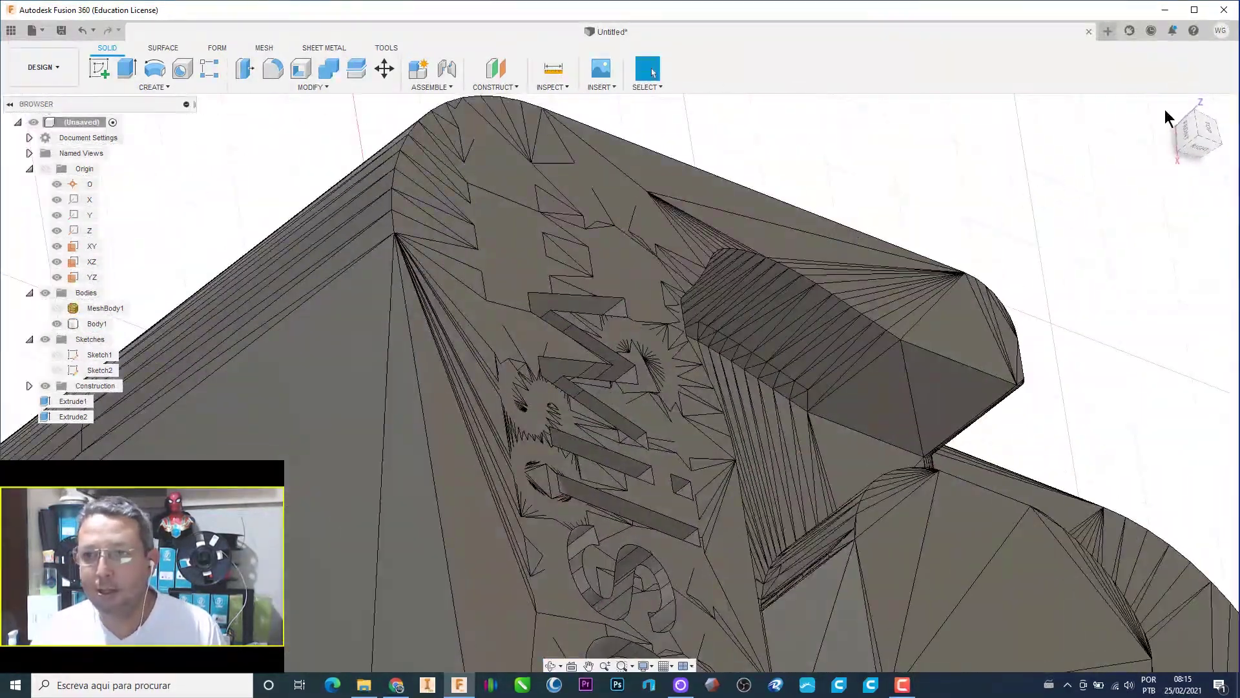
pyautogui.click(1168, 105)
pyautogui.keyDown('shift'); pyautogui.moveTo(846, 260); pyautogui.dragTo(505, 315, button='middle'); pyautogui.keyUp('shift')
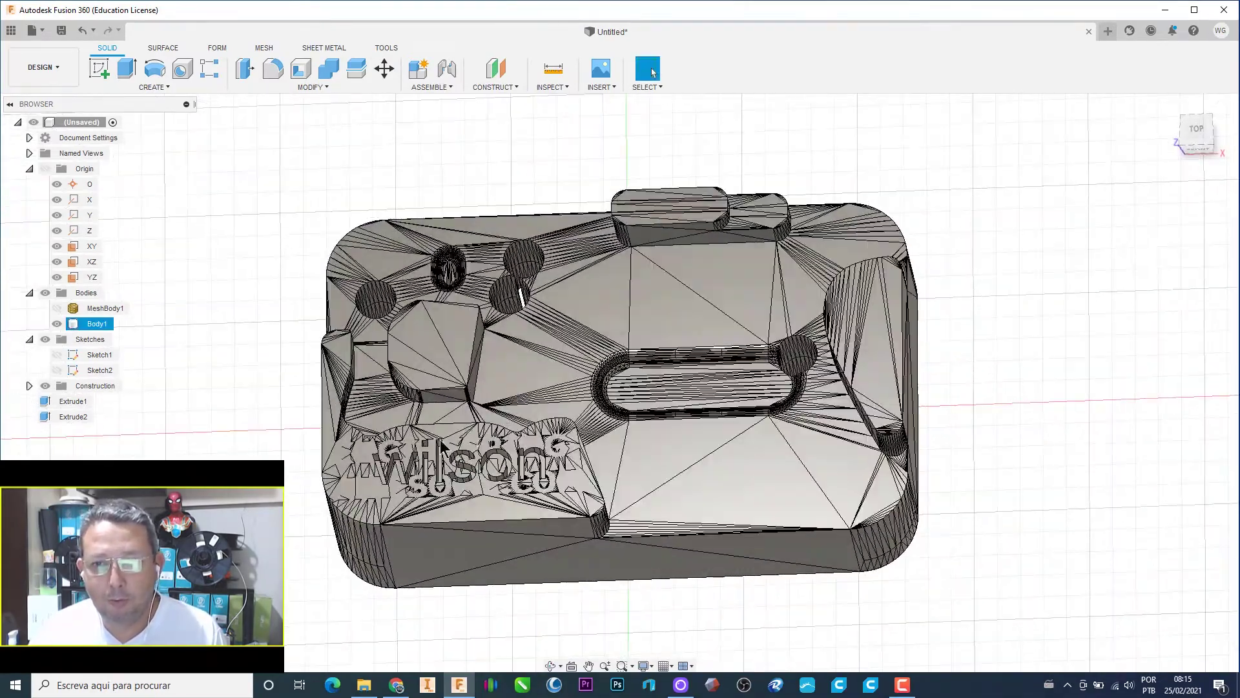
pyautogui.scroll(5, 400, 464)
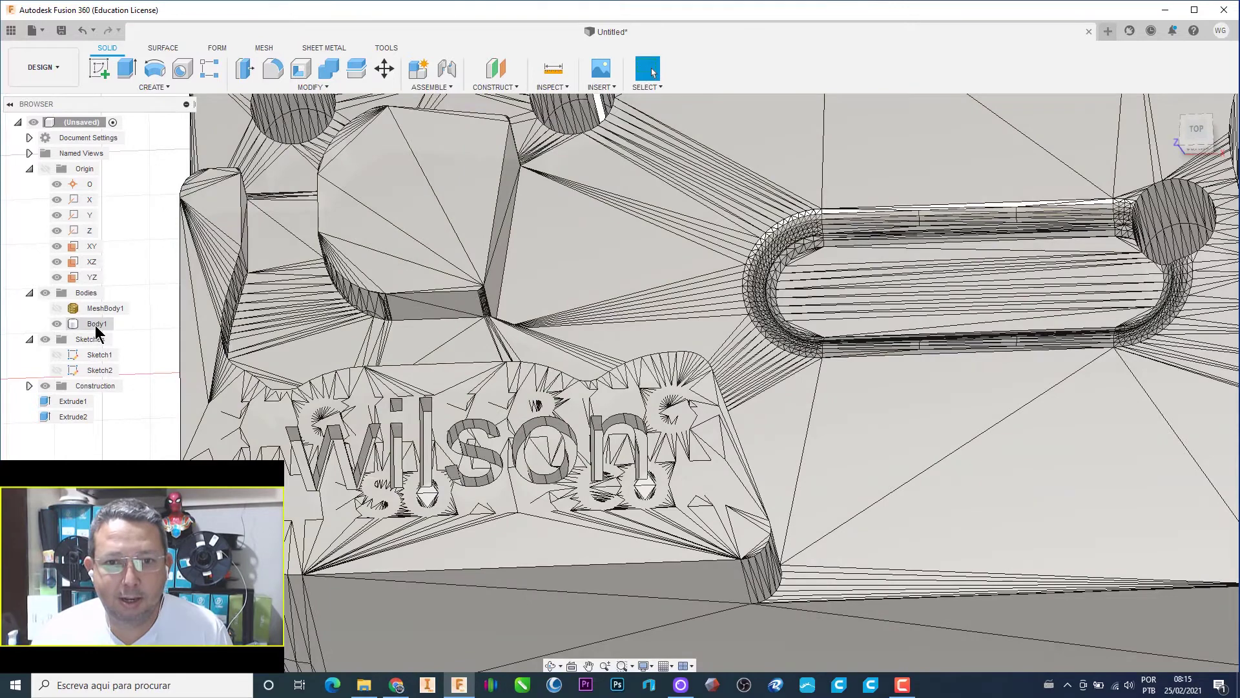
# Step: Save Body1 as a binary STL file named teste2 on the desktop
pyautogui.rightClick(97, 326)
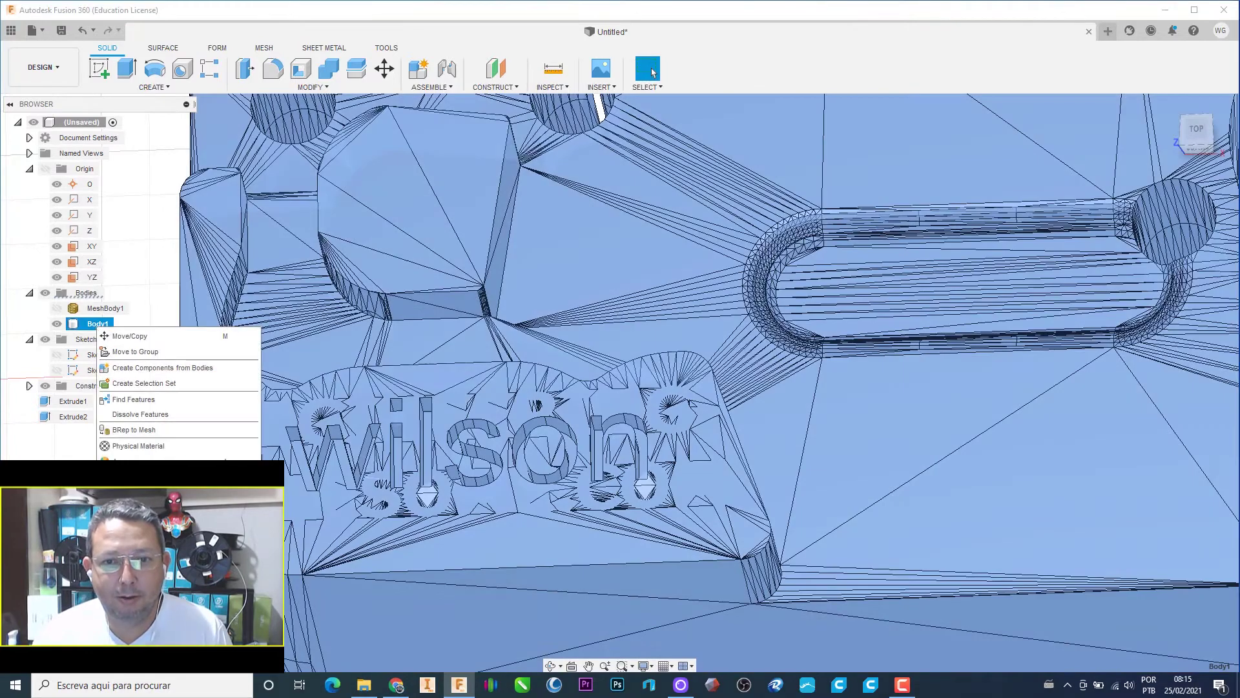
pyautogui.click(142, 509)
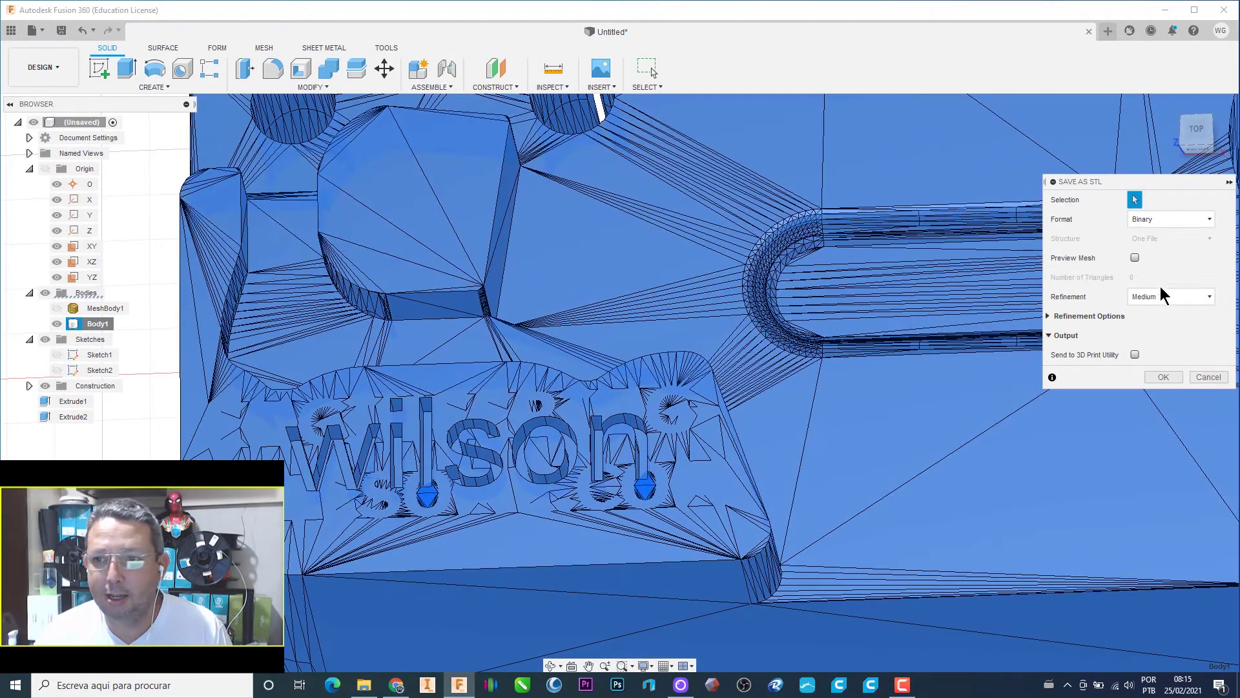
pyautogui.click(1163, 377)
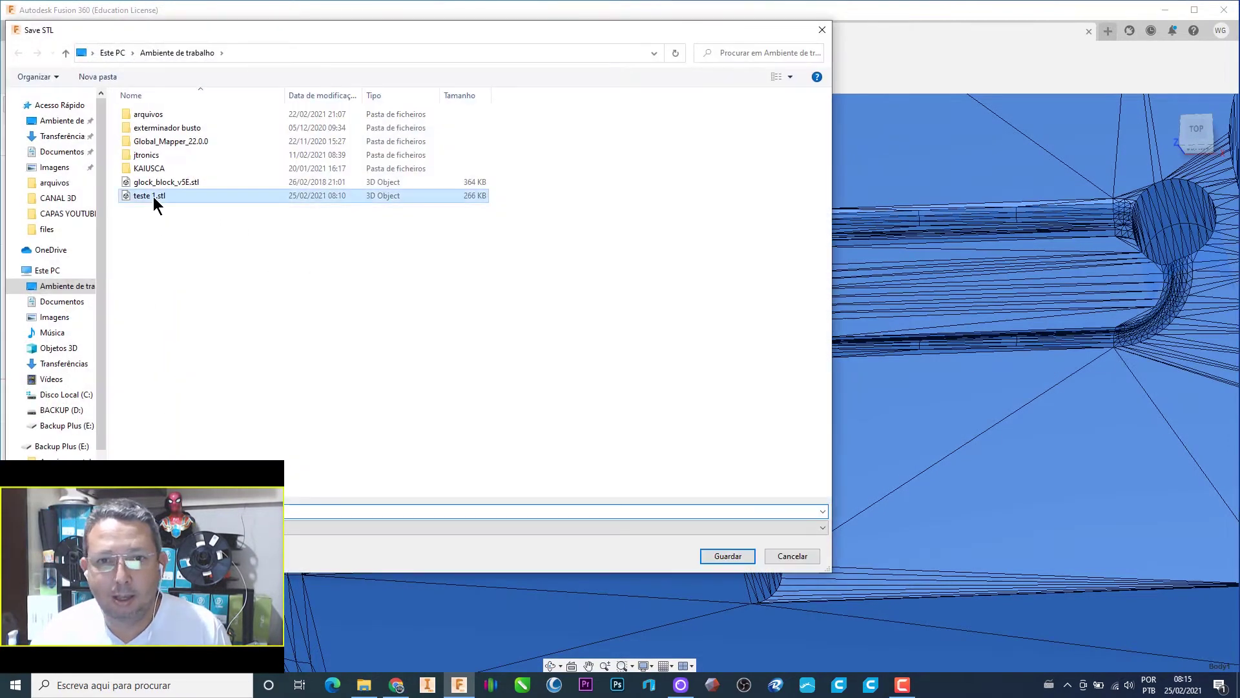
pyautogui.press('Tab')
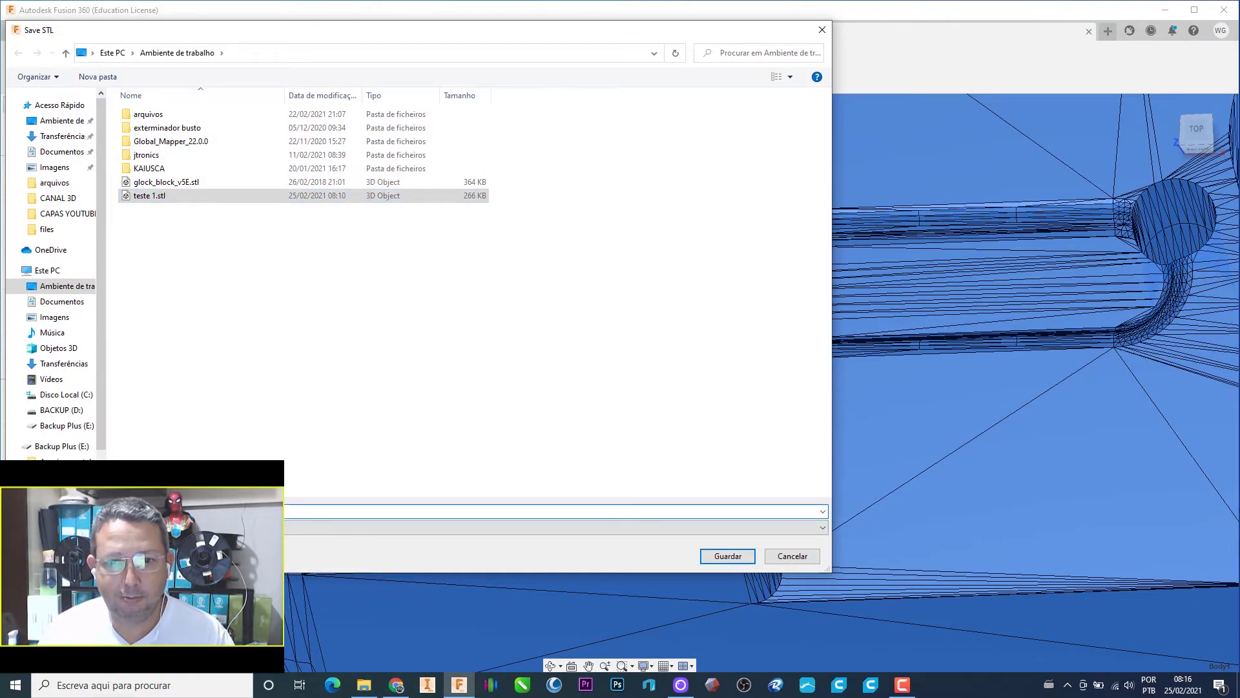
pyautogui.press('BackSpace')
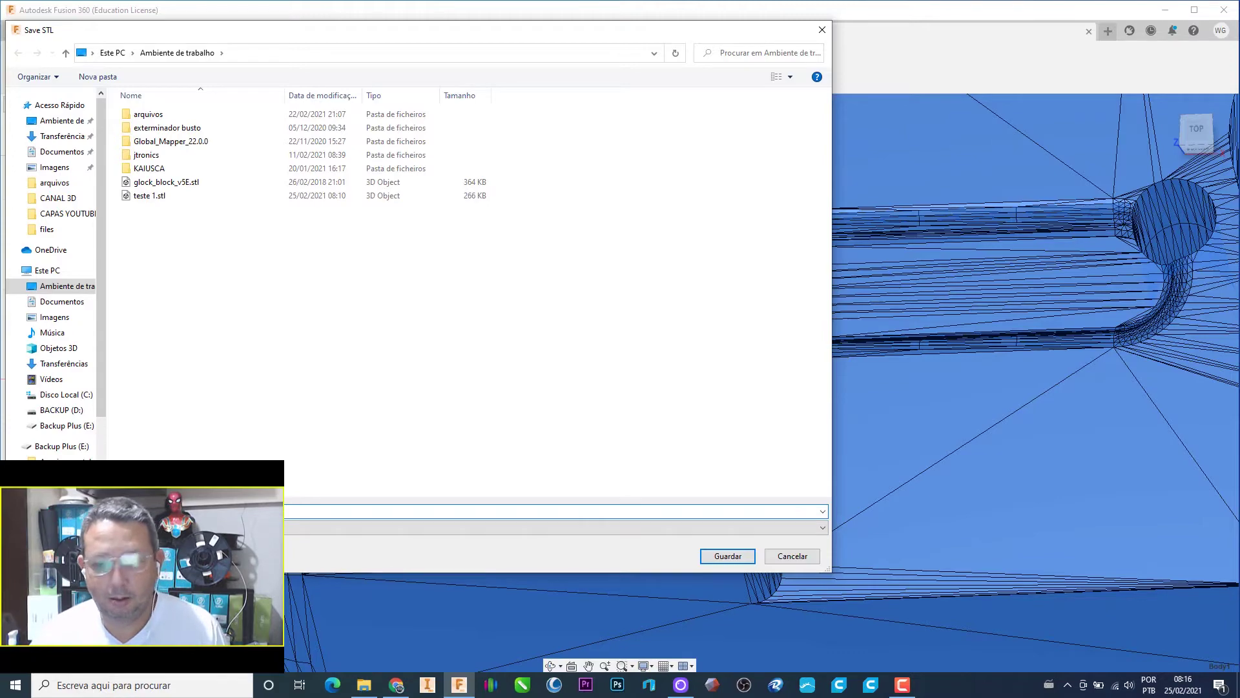
pyautogui.click(730, 558)
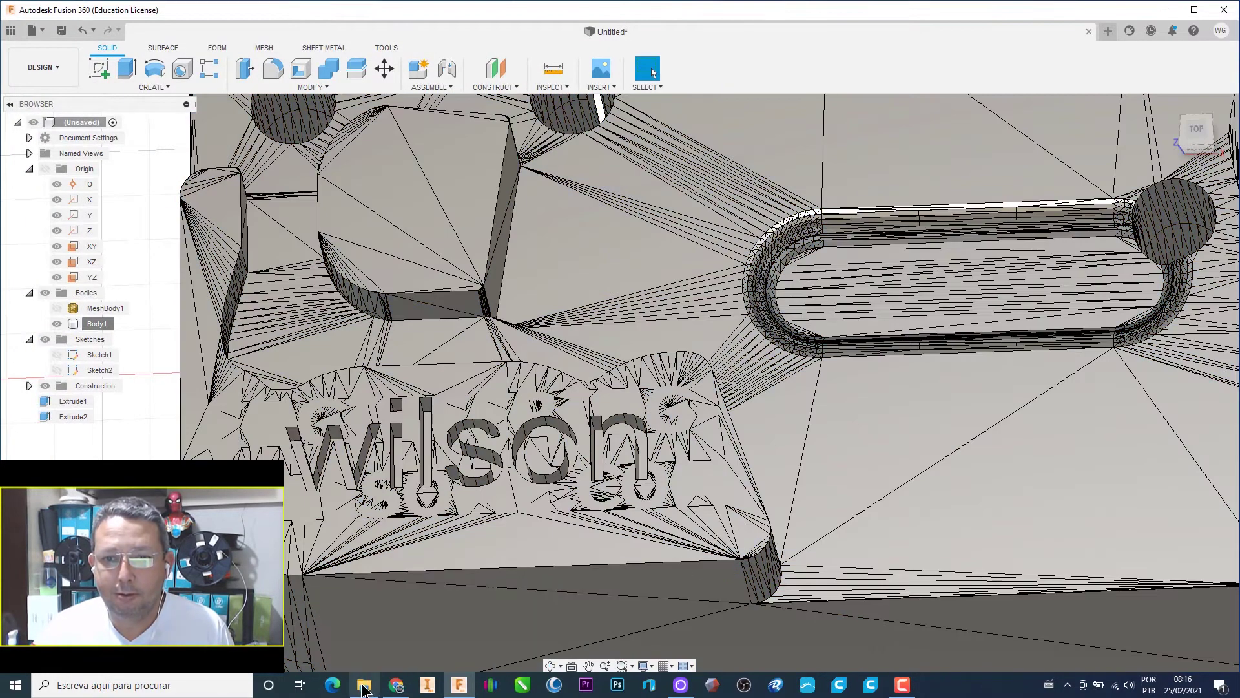
pyautogui.click(364, 689)
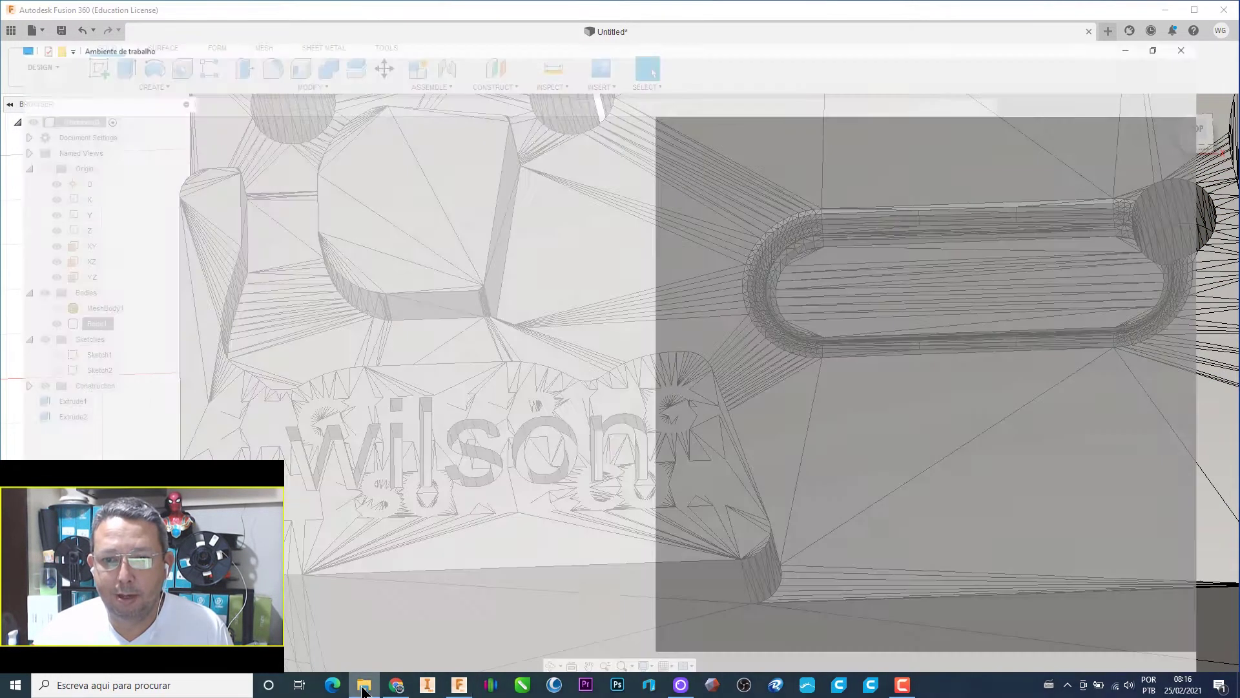
pyautogui.click(416, 420)
pyautogui.click(389, 303)
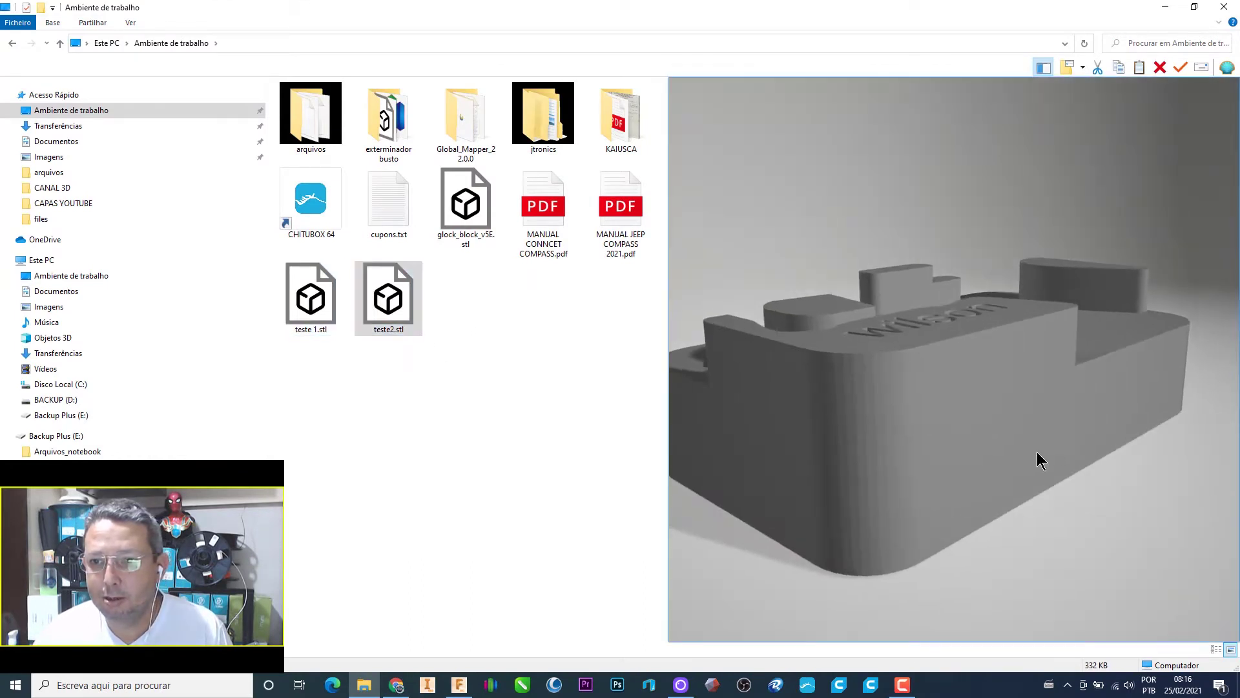
pyautogui.moveTo(1038, 460)
pyautogui.mouseDown()
pyautogui.moveTo(1027, 460)
pyautogui.moveTo(1232, 332)
pyautogui.moveTo(904, 415)
pyautogui.moveTo(1116, 471)
pyautogui.moveTo(905, 415)
pyautogui.moveTo(927, 471)
pyautogui.moveTo(988, 489)
pyautogui.moveTo(948, 487)
pyautogui.moveTo(844, 428)
pyautogui.moveTo(814, 438)
pyautogui.moveTo(862, 426)
pyautogui.mouseUp()
pyautogui.scroll(5, 861, 427)
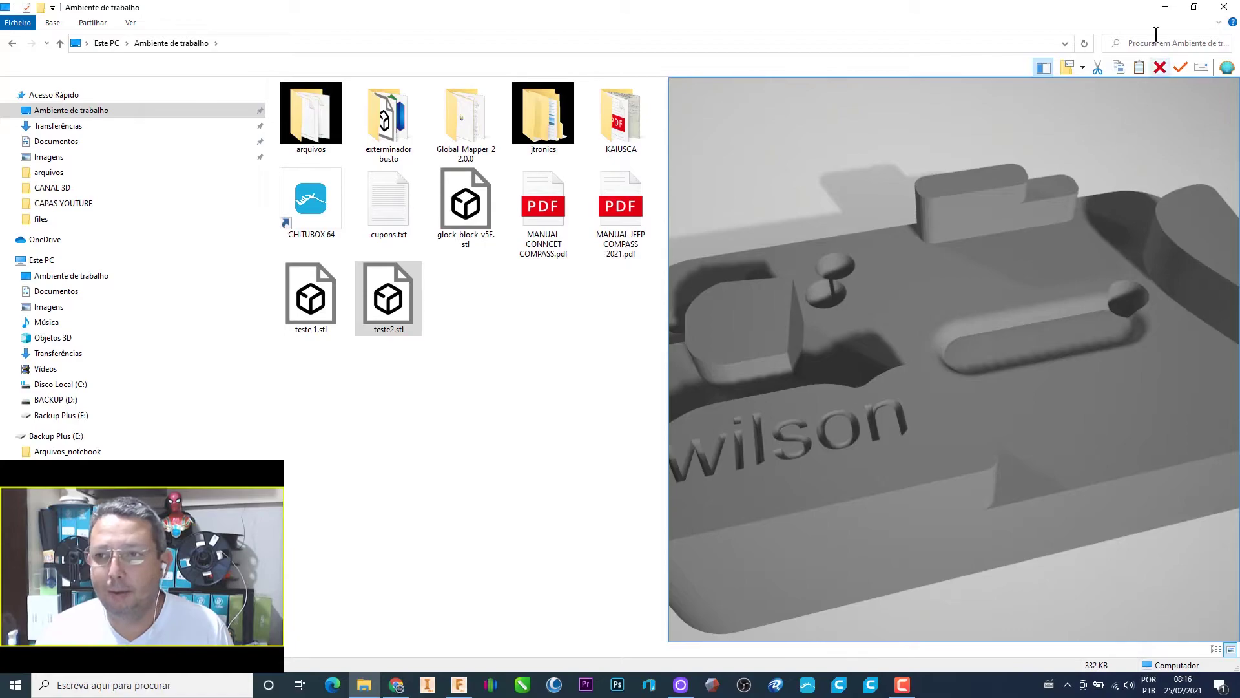
# Step: Back in Fusion 360, deselect Body1 and close the Untitled design
pyautogui.click(1172, 7)
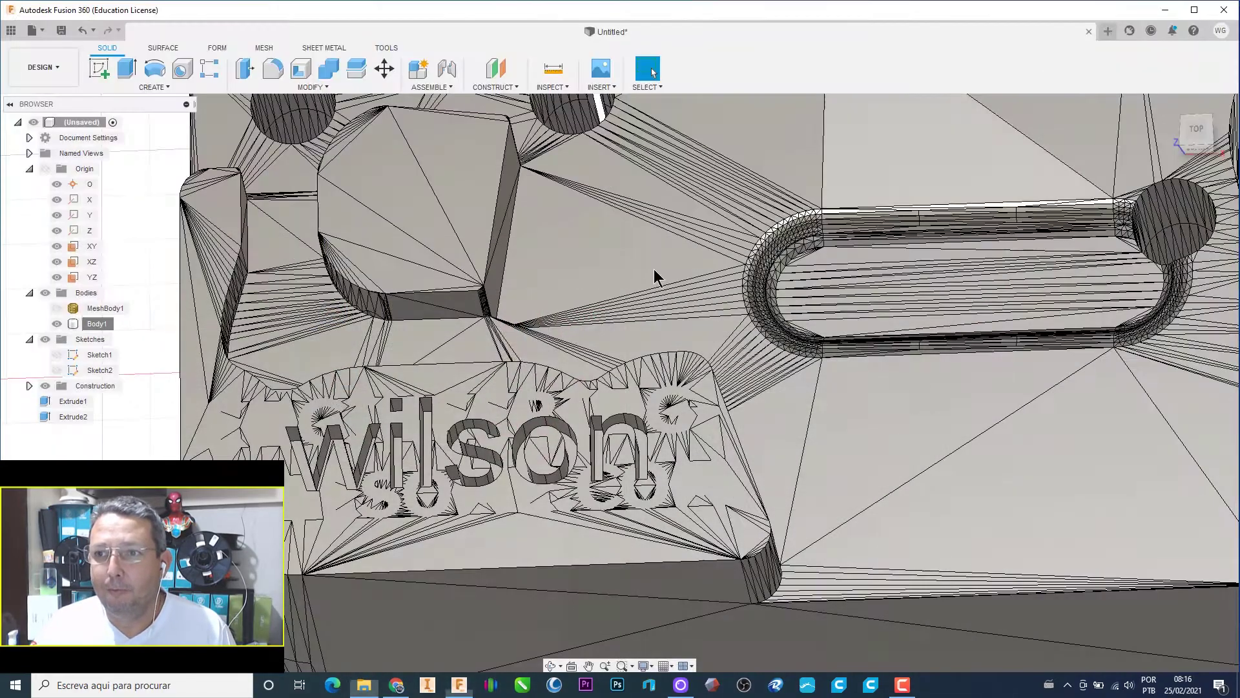
pyautogui.scroll(-5, 646, 362)
pyautogui.scroll(-2, 633, 427)
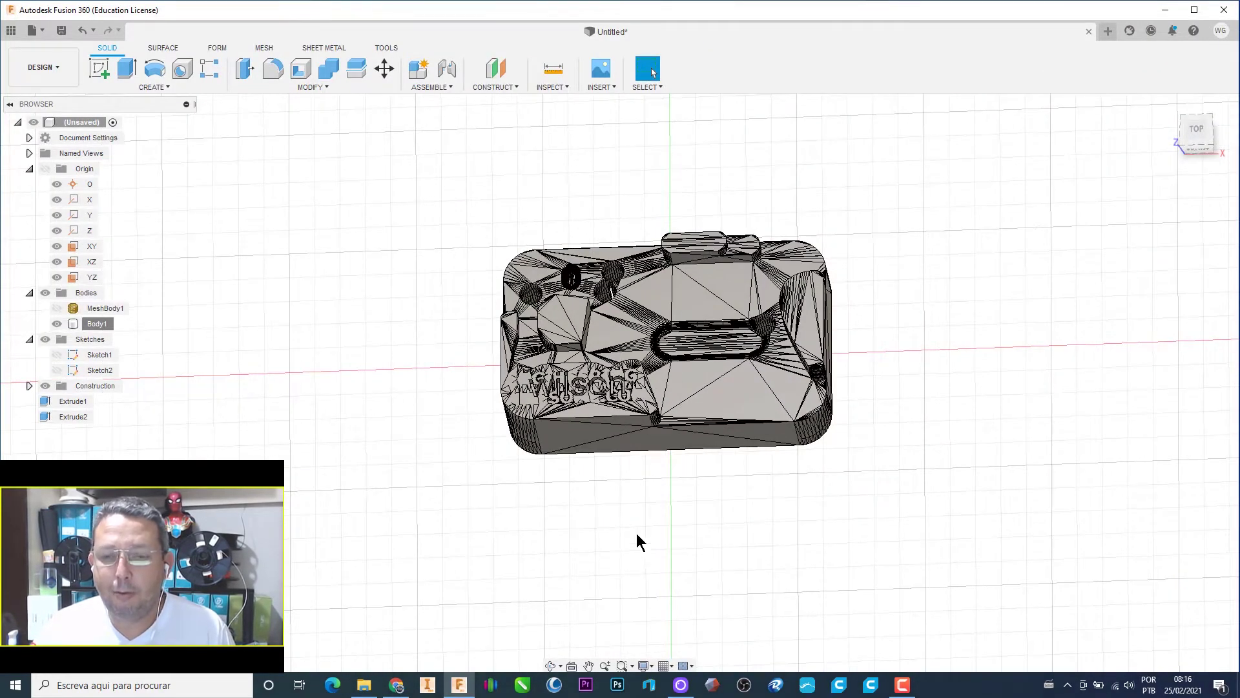
pyautogui.moveTo(637, 540)
pyautogui.mouseDown(button='middle')
pyautogui.moveTo(609, 520)
pyautogui.moveTo(604, 576)
pyautogui.mouseUp(button='middle')
pyautogui.scroll(2, 618, 439)
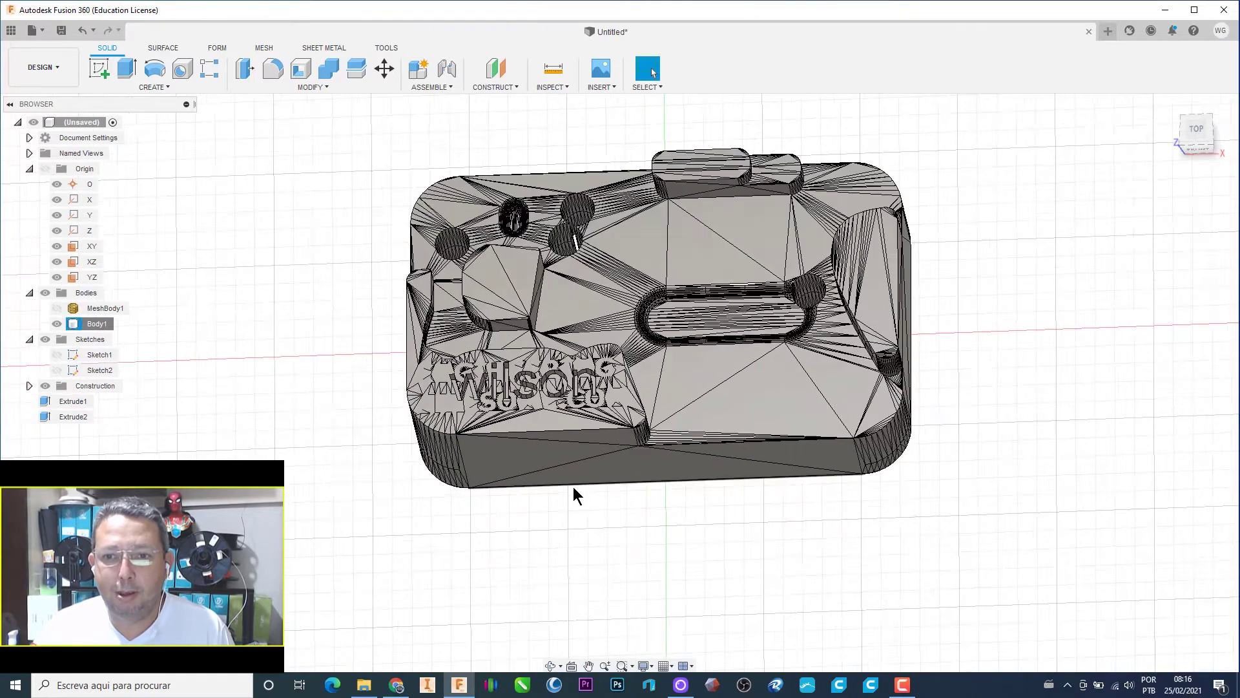
pyautogui.scroll(3, 573, 493)
pyautogui.scroll(-2, 493, 410)
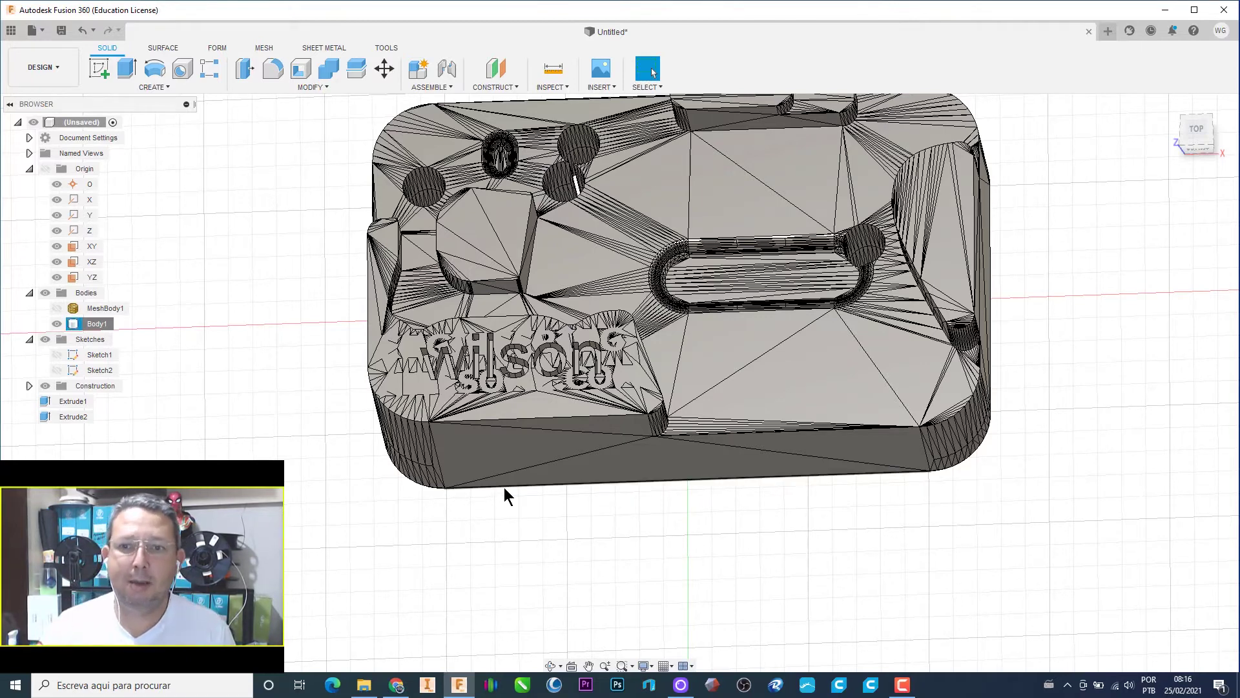
pyautogui.press('Escape')
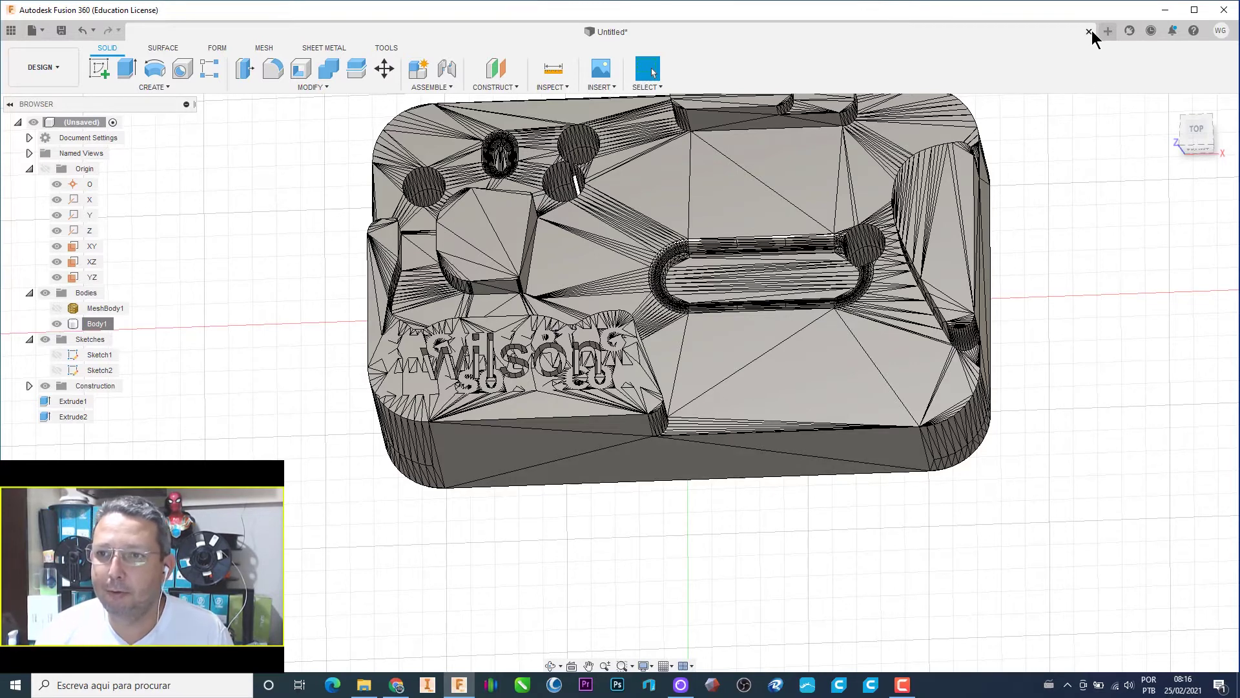
pyautogui.click(1089, 32)
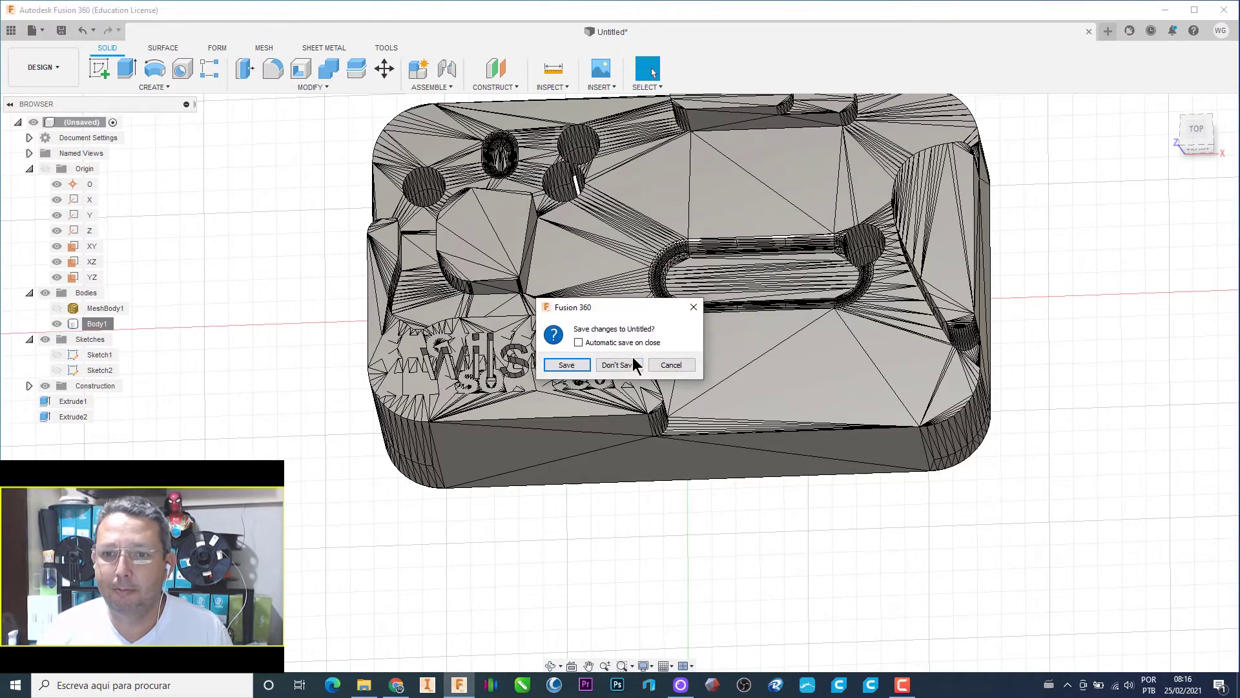
# Step: Discard the old design's changes and load glock_block_v5E.stl through Insert Mesh
pyautogui.click(616, 365)
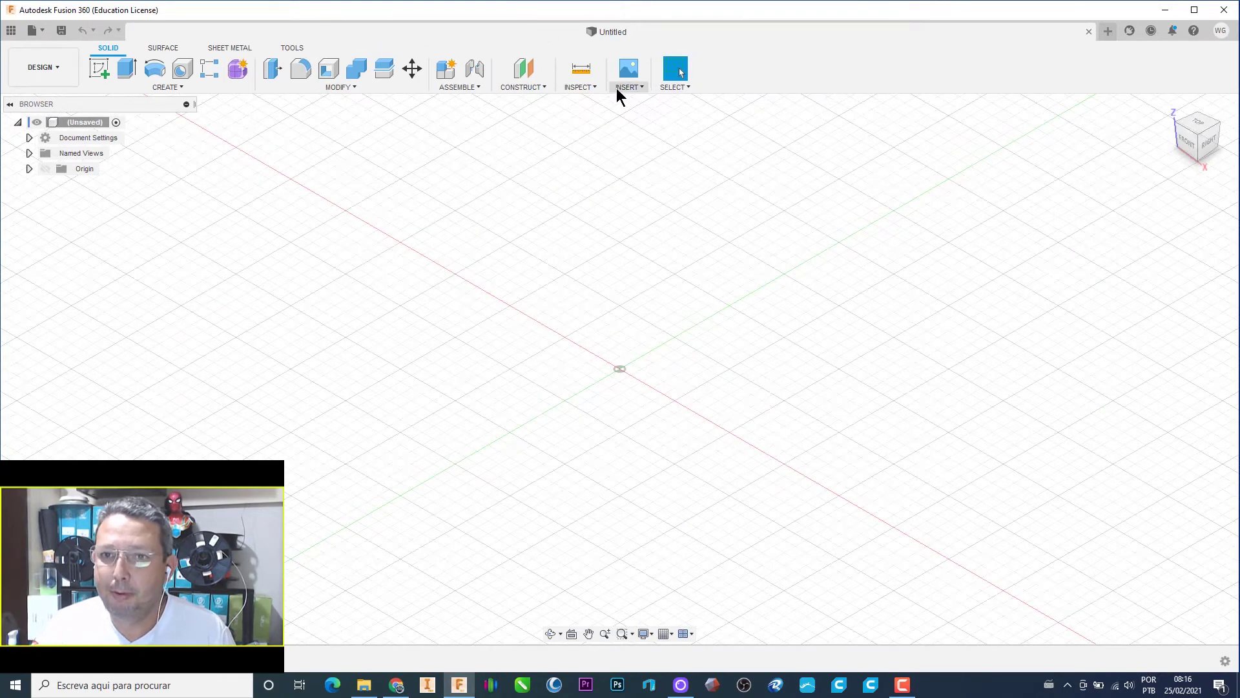
pyautogui.rightClick(76, 128)
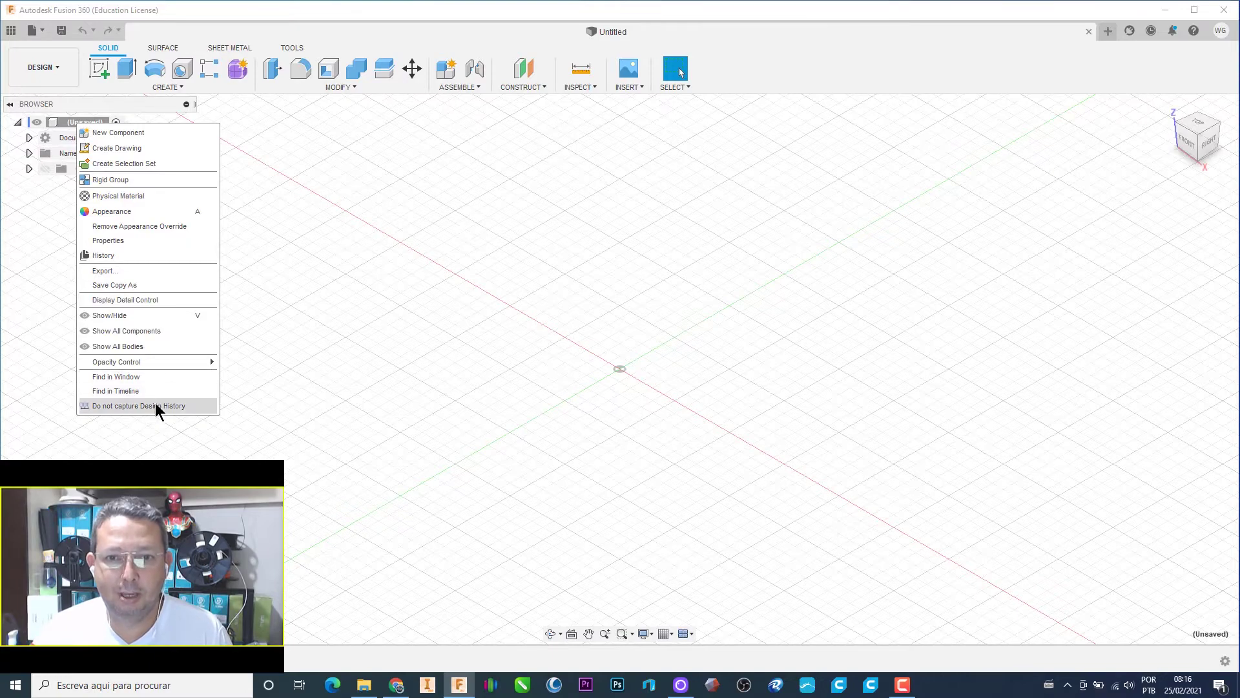
pyautogui.click(309, 448)
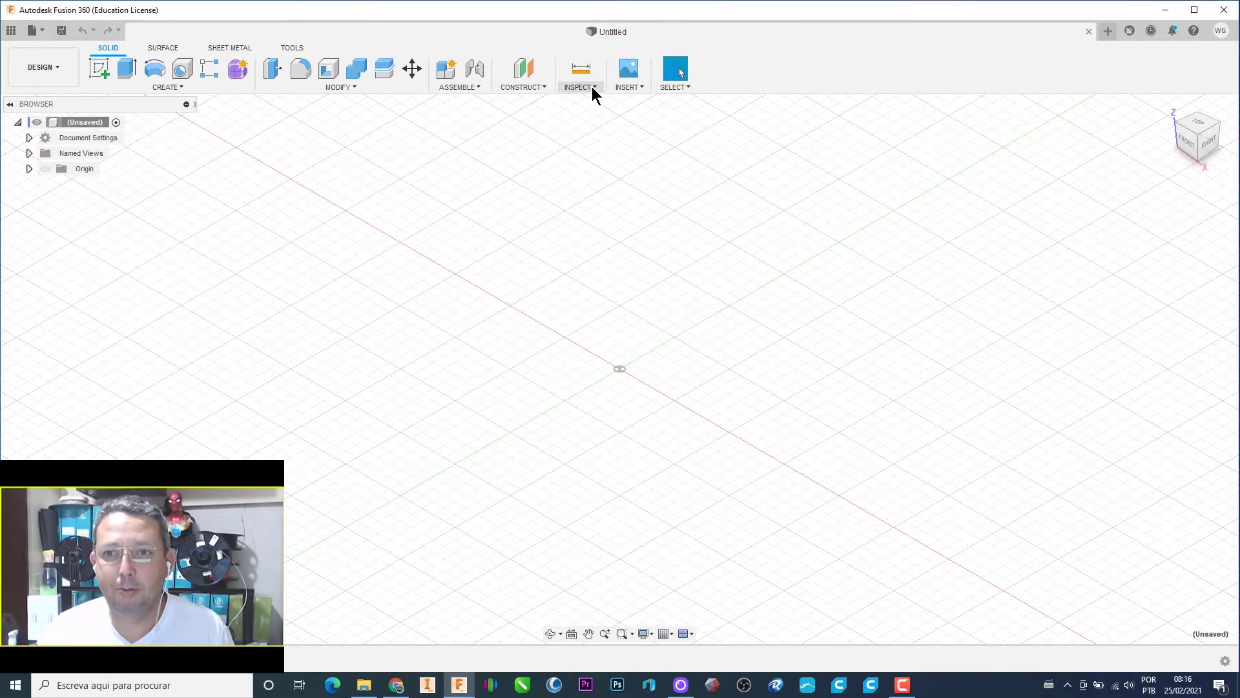
pyautogui.click(628, 88)
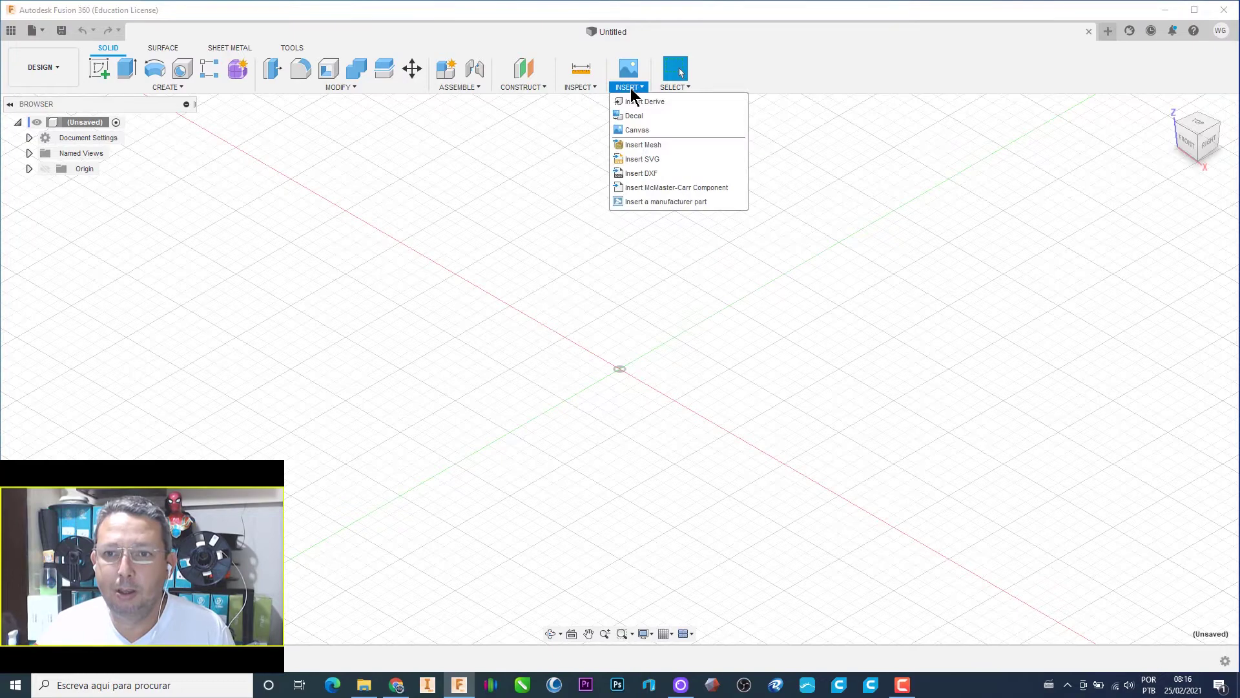
pyautogui.click(648, 147)
pyautogui.click(181, 183)
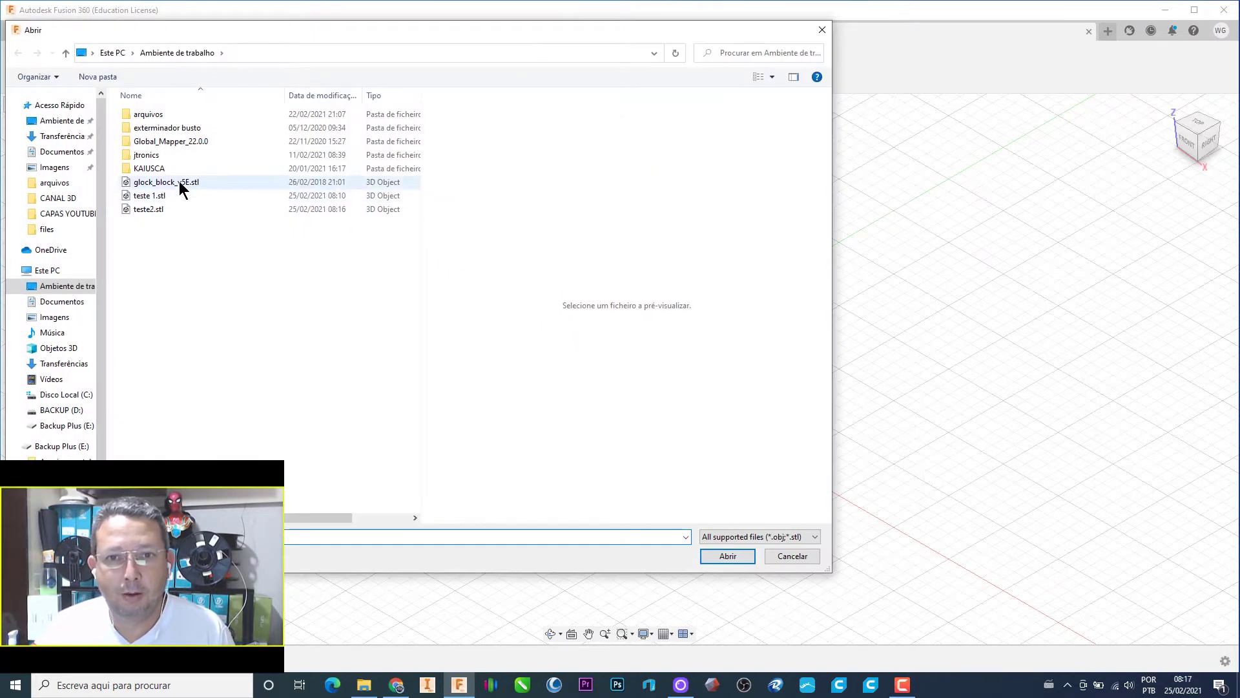
pyautogui.click(728, 559)
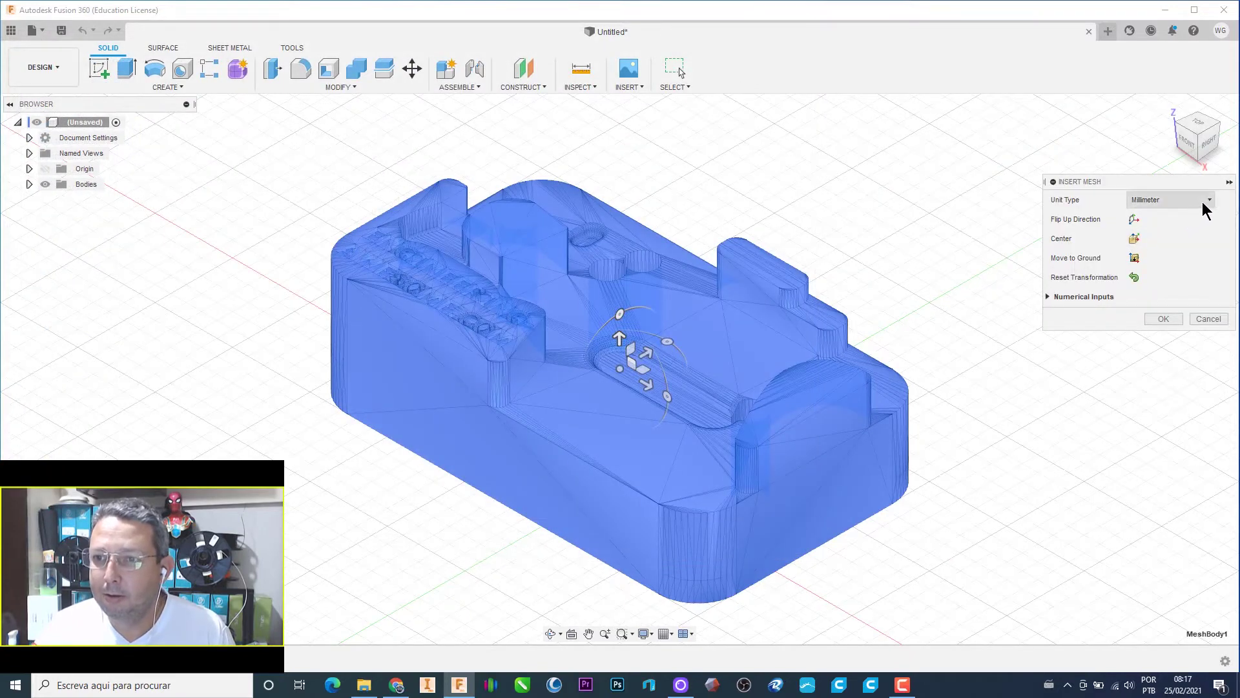
# Step: Insert the mesh in Centimeter units, centred and moved to the ground
pyautogui.click(1203, 202)
pyautogui.click(1178, 218)
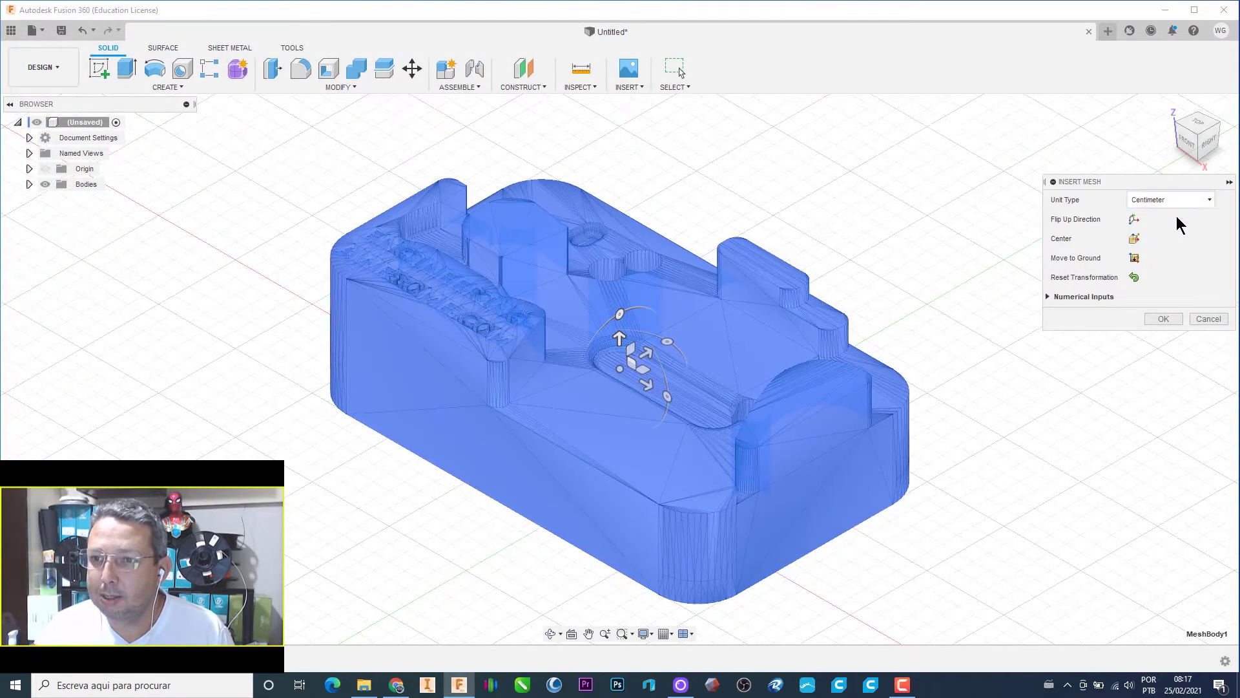
pyautogui.click(1134, 239)
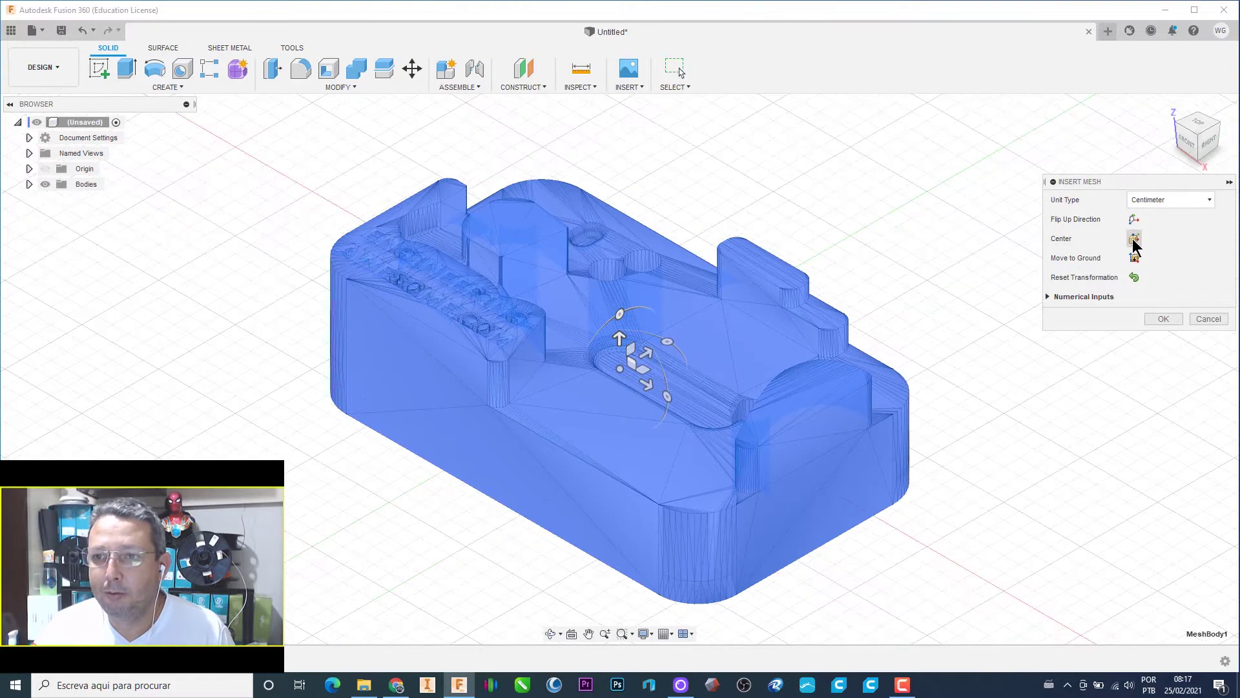
pyautogui.click(1134, 258)
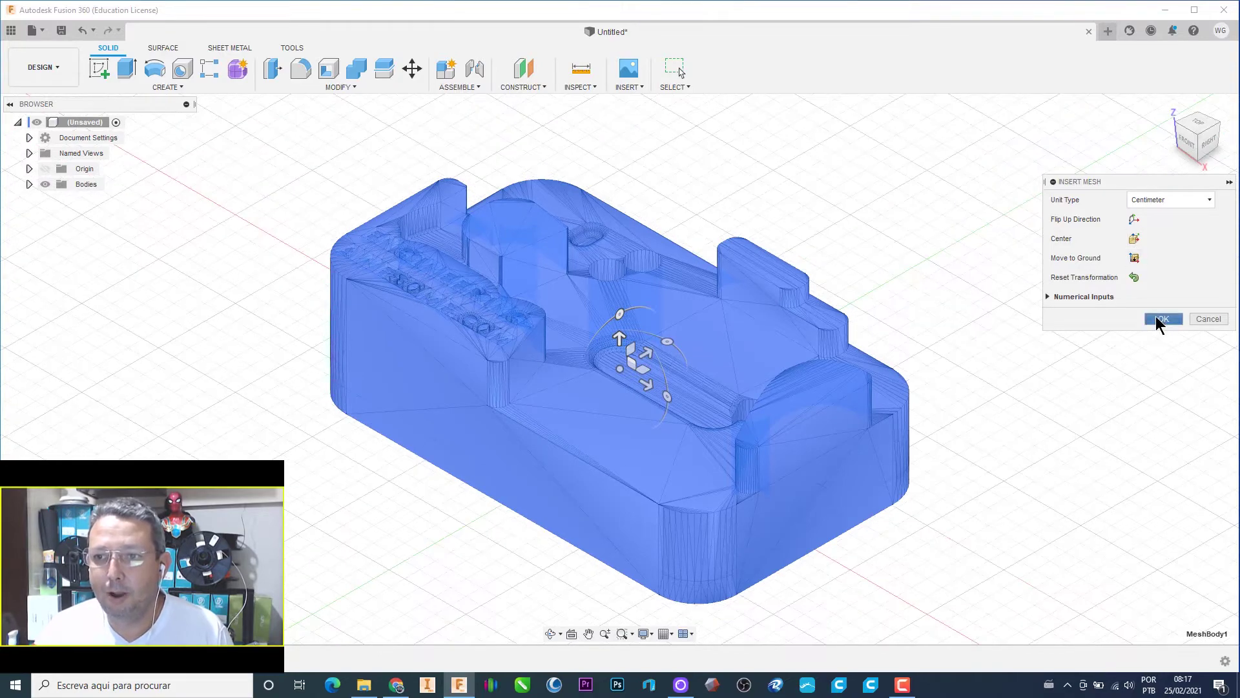
pyautogui.click(1160, 319)
pyautogui.moveTo(1201, 135)
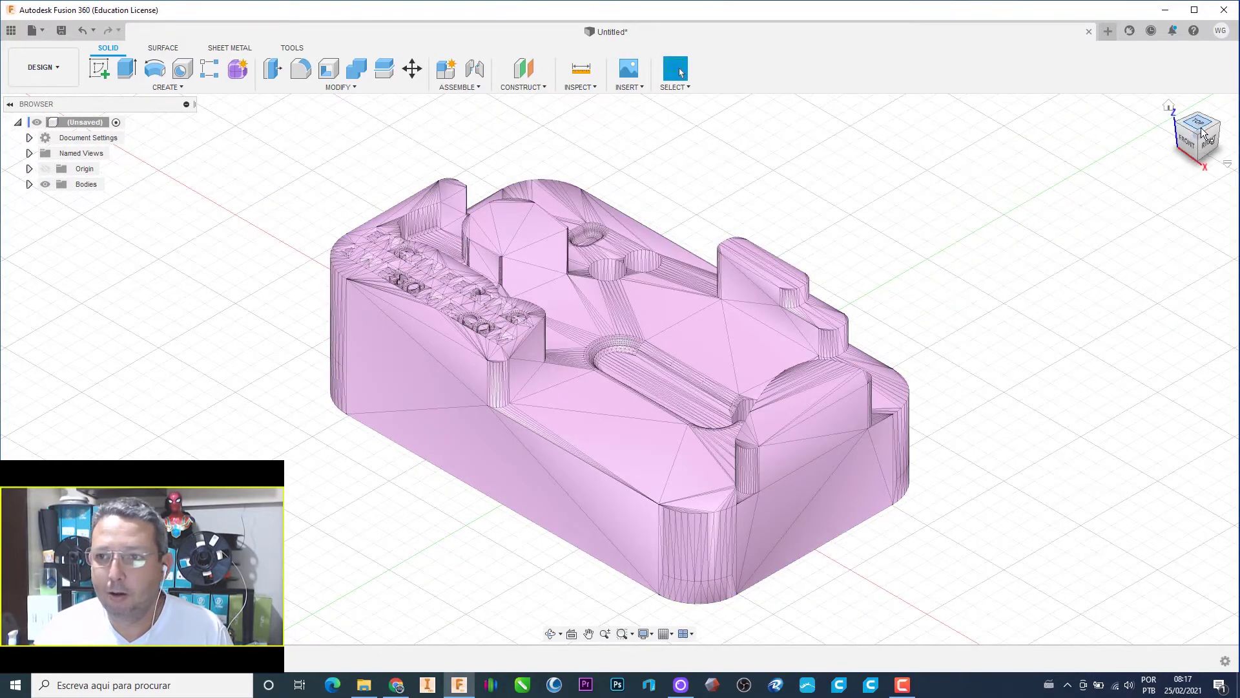
# Step: Switch to a top view showing the embossed ENGINEERING-AWESOME.COM text
pyautogui.click(1200, 126)
pyautogui.scroll(5, 452, 473)
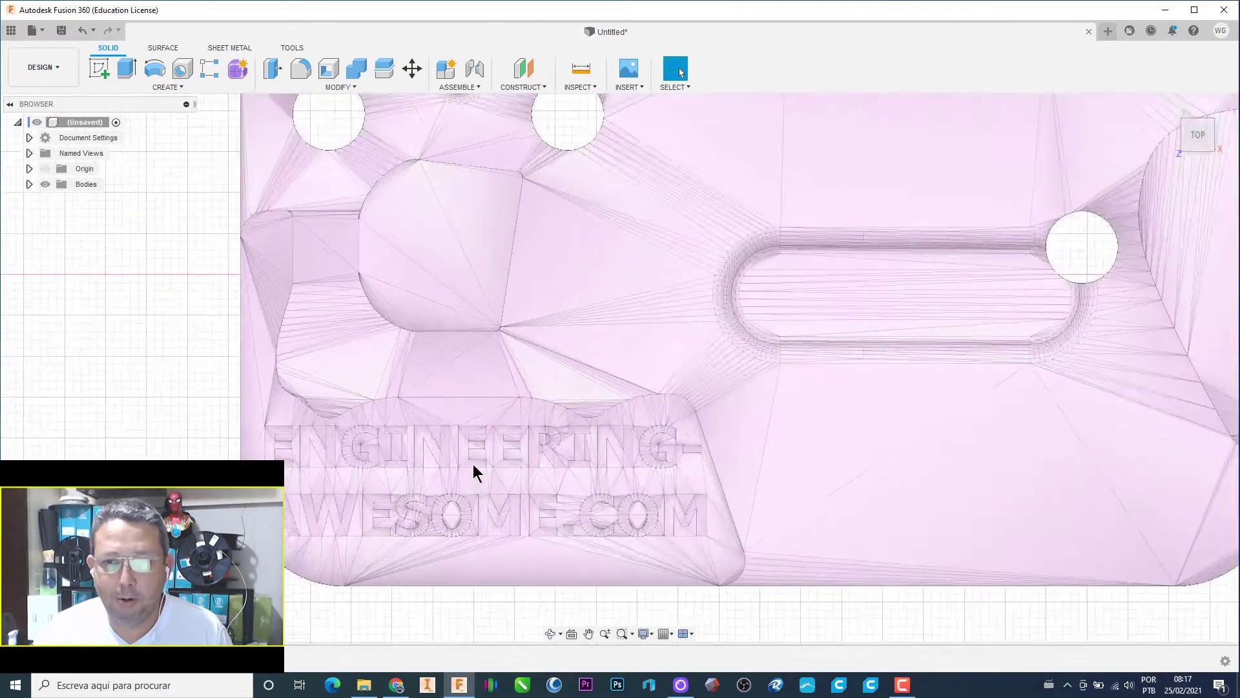
pyautogui.moveTo(473, 470); pyautogui.dragTo(594, 290, button='middle')
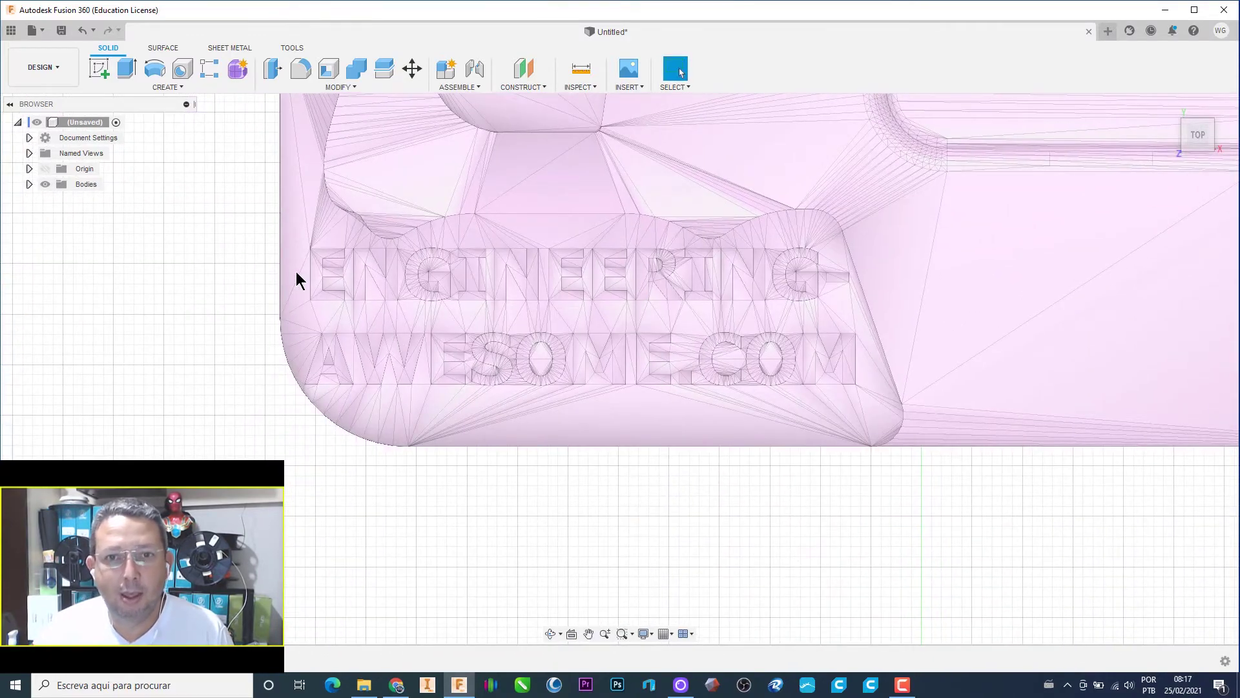
# Step: Expand Bodies and edit MeshBody1 in the mesh environment
pyautogui.click(295, 227)
pyautogui.rightClick(295, 227)
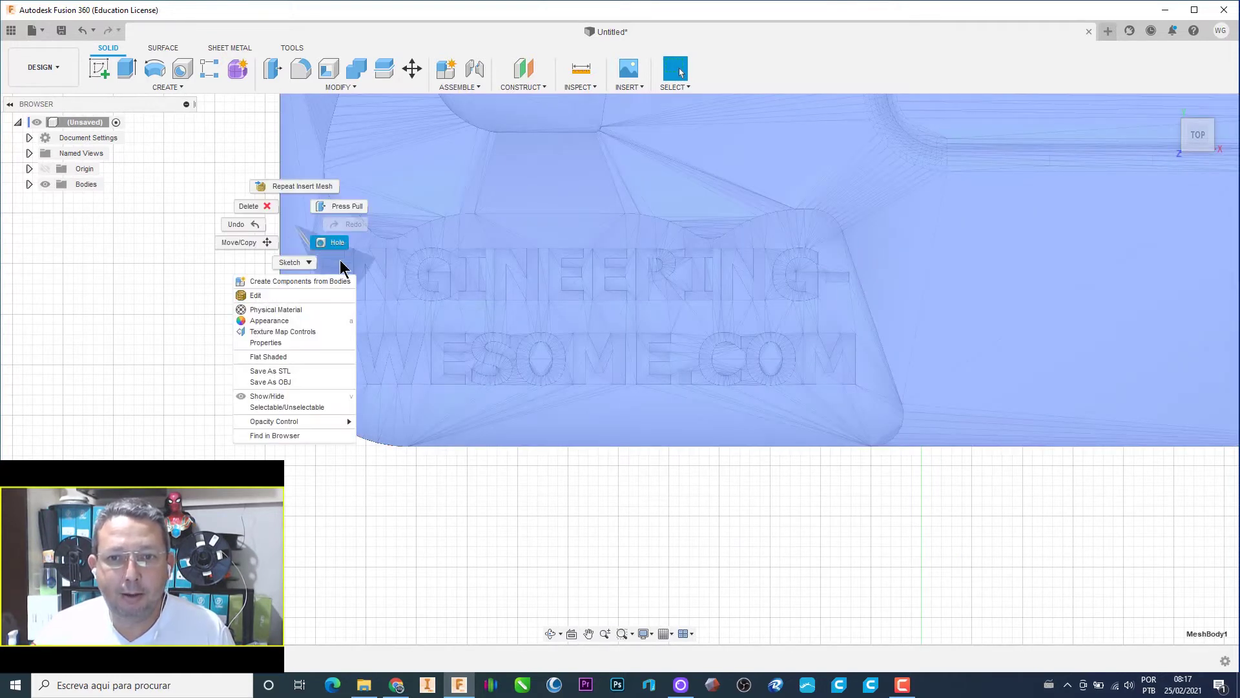
pyautogui.click(433, 265)
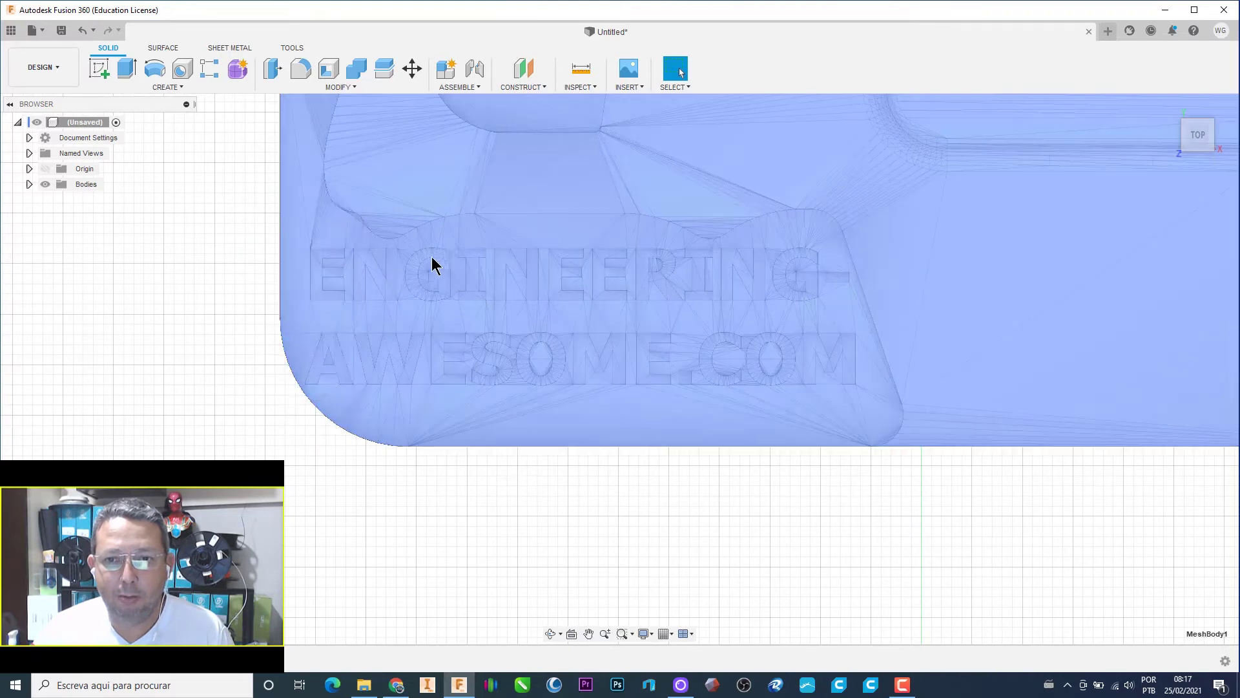
pyautogui.rightClick(321, 230)
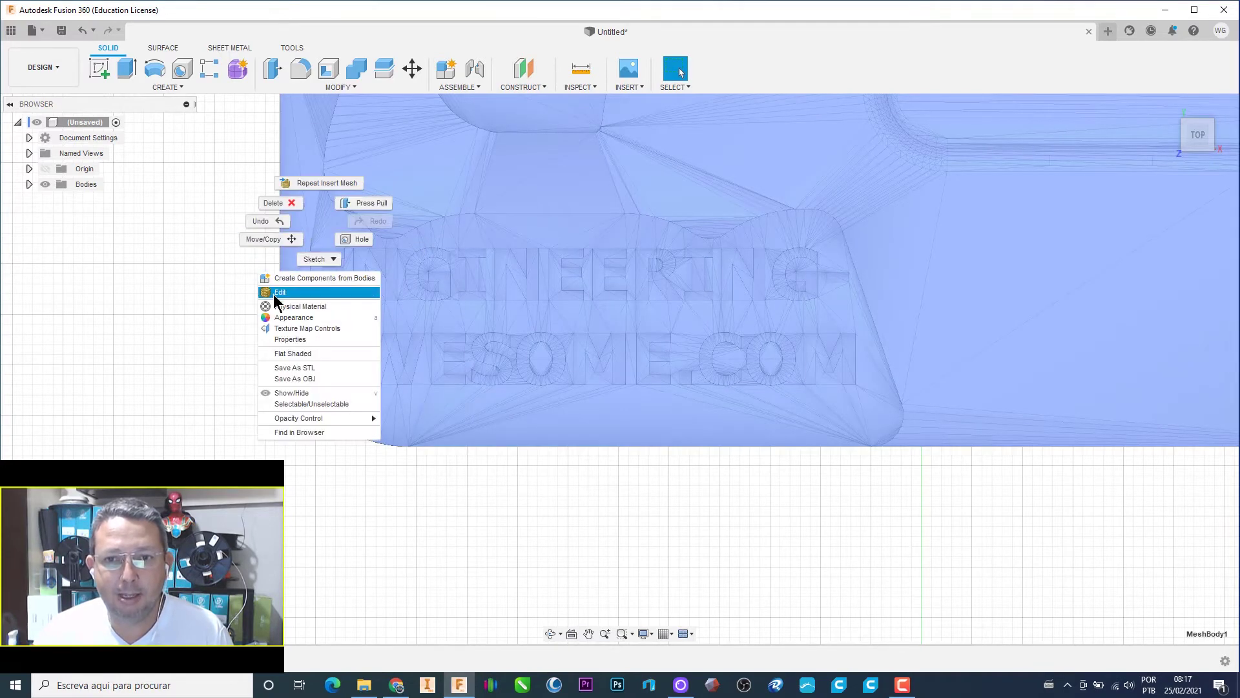
pyautogui.click(481, 511)
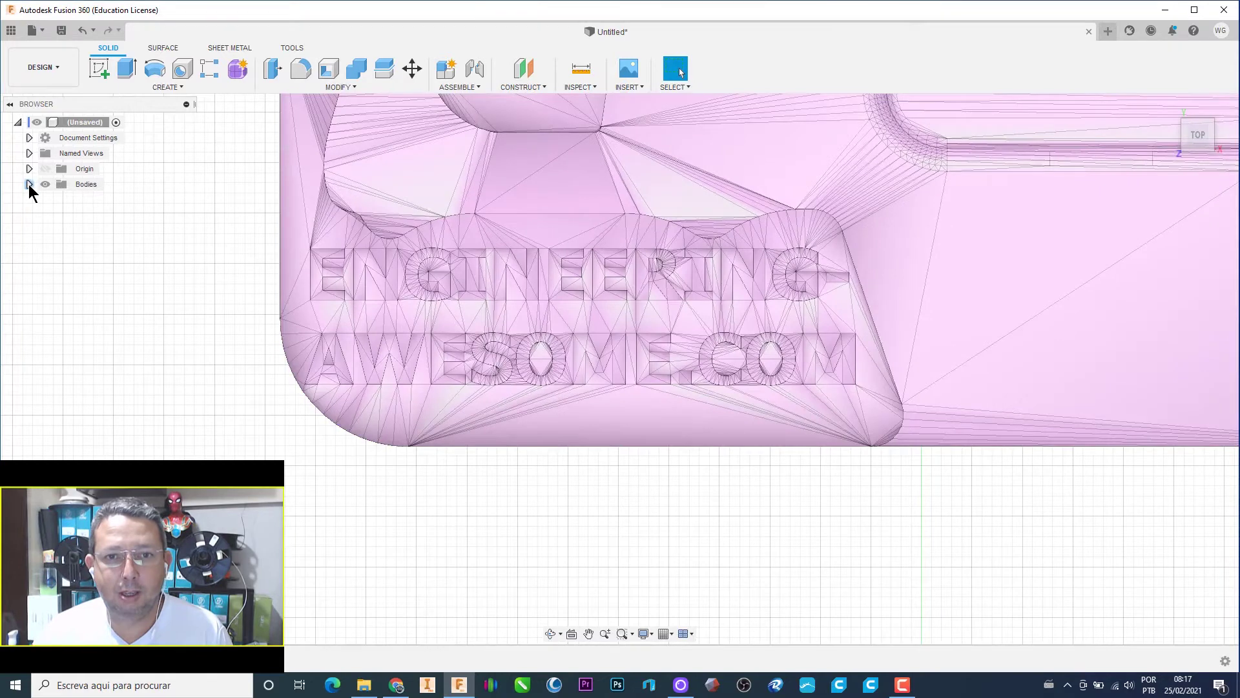
pyautogui.click(28, 183)
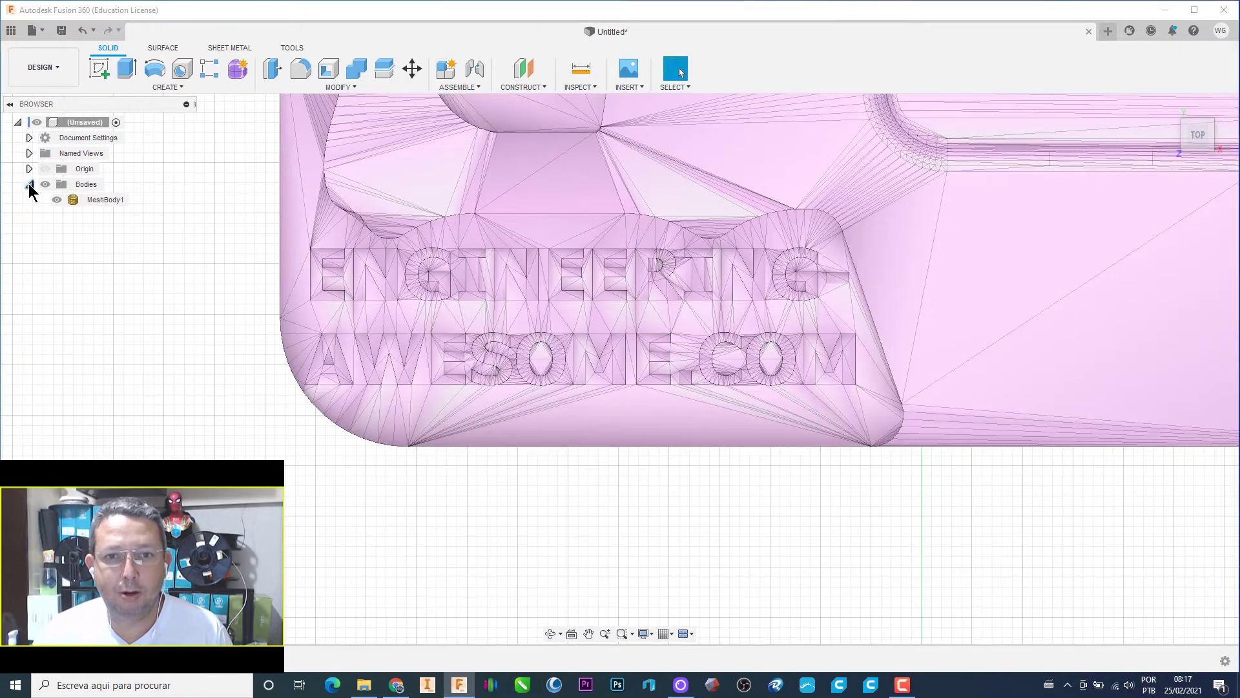
pyautogui.rightClick(108, 201)
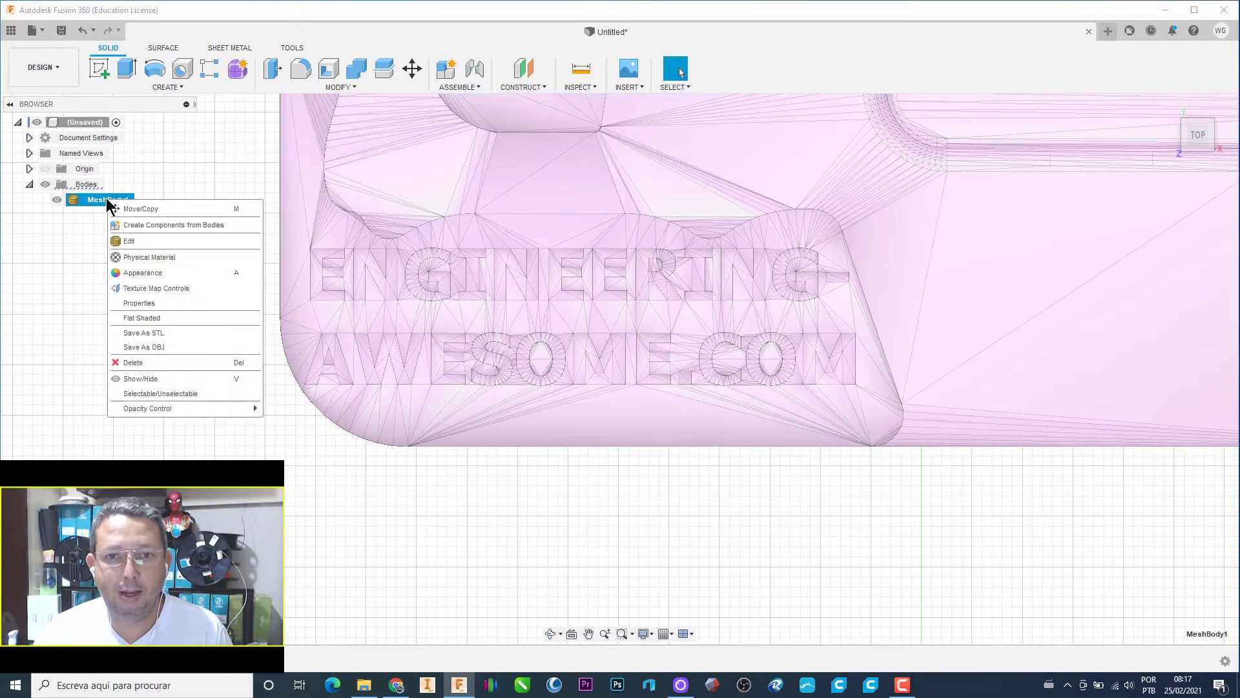
pyautogui.click(133, 245)
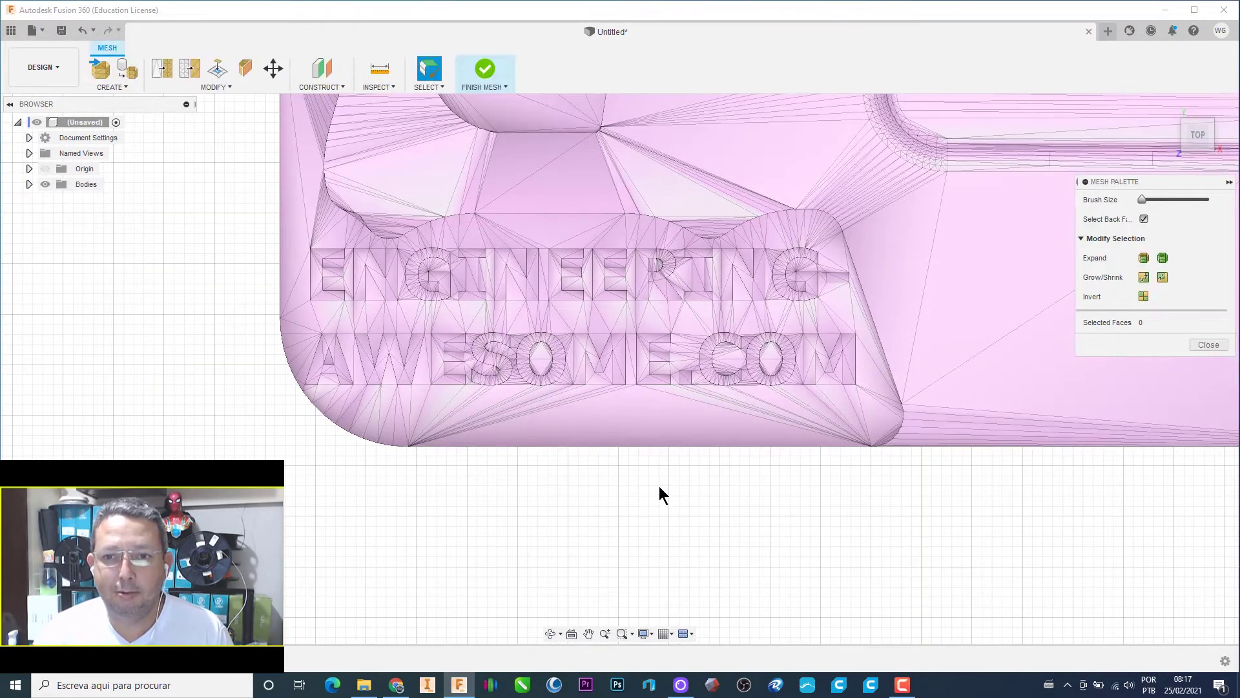
# Step: Start Modify > Erase and Fill on MeshBody1 and zoom in on the embossed text
pyautogui.moveTo(659, 486); pyautogui.dragTo(622, 609, button='middle')
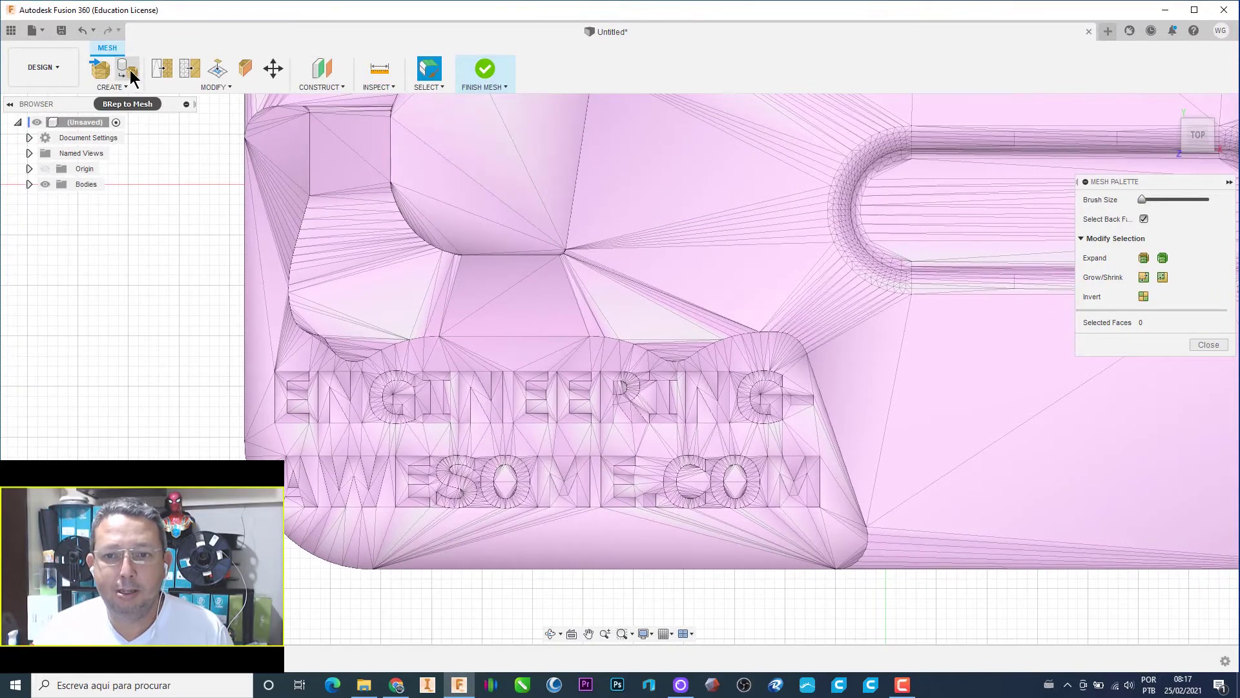
pyautogui.click(222, 89)
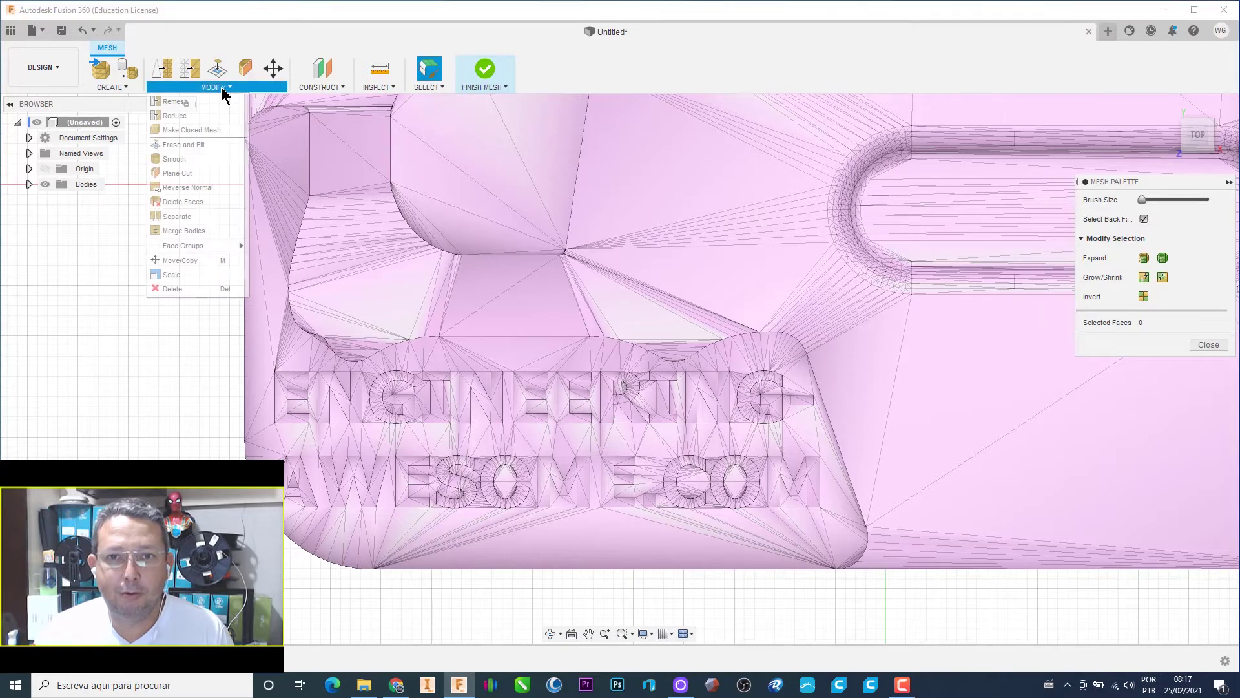
pyautogui.click(184, 144)
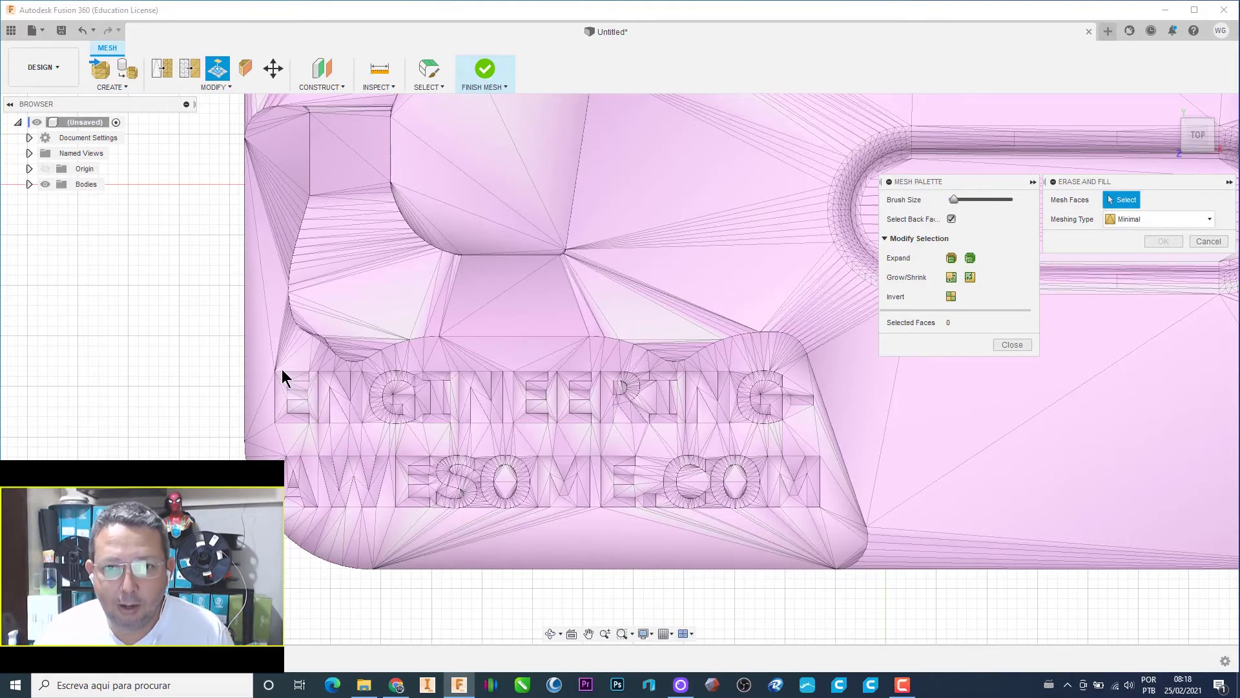
pyautogui.scroll(3, 281, 369)
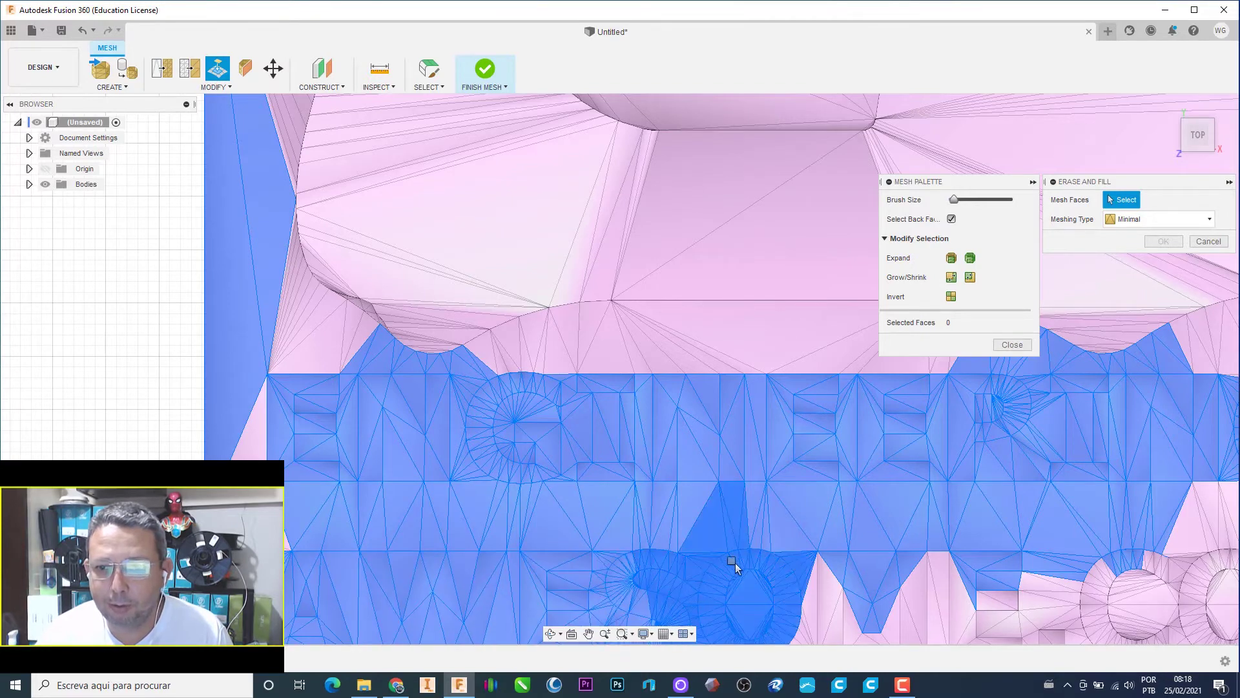
# Step: Select the embossed-text face group plus the rounded corner faces
pyautogui.click(1106, 584)
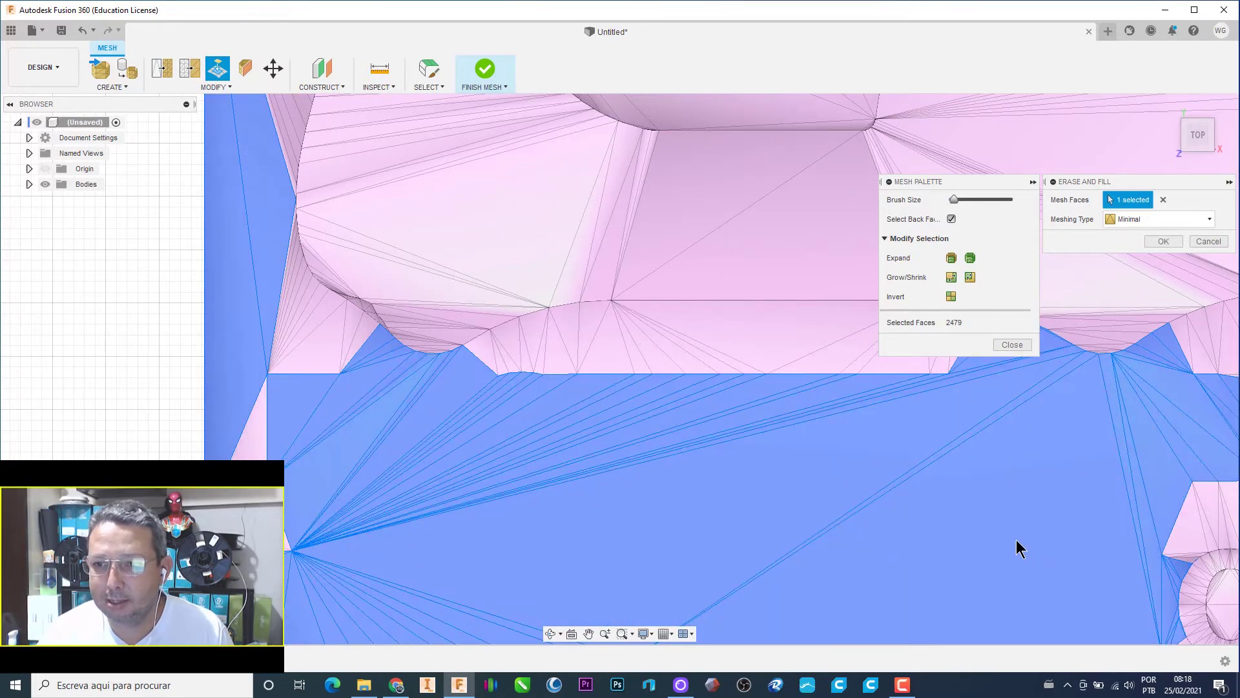
pyautogui.scroll(5, 515, 335)
pyautogui.scroll(3, 446, 357)
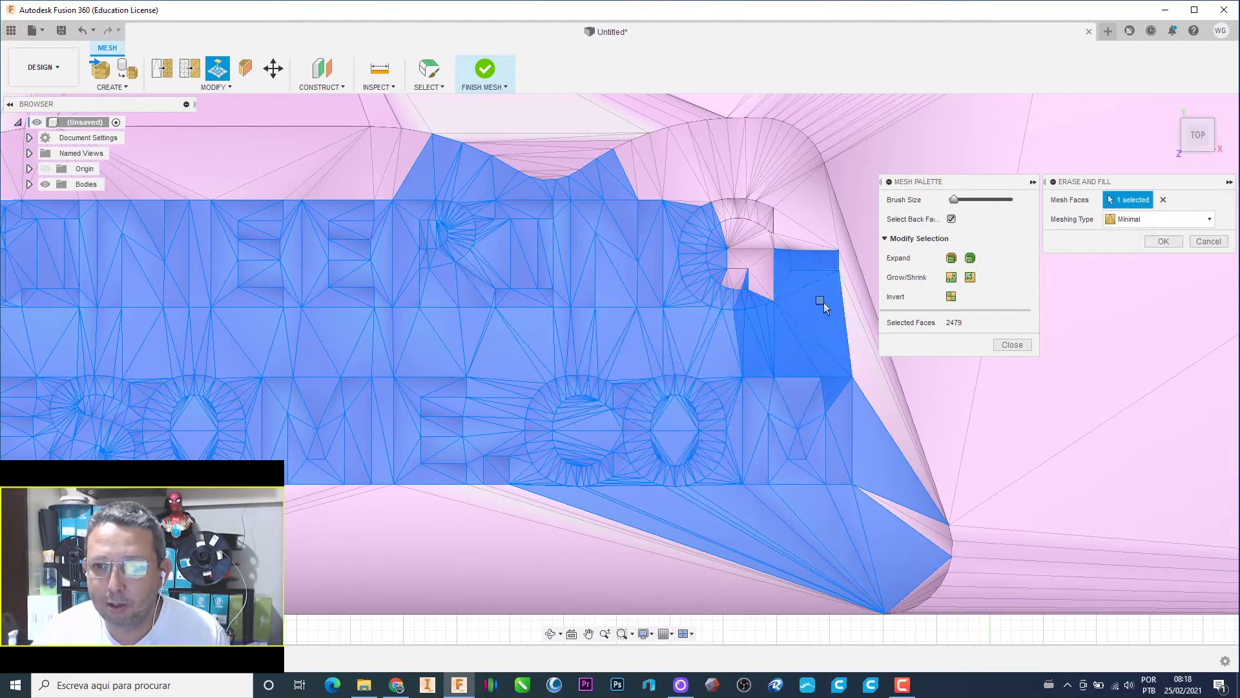
pyautogui.click(760, 206)
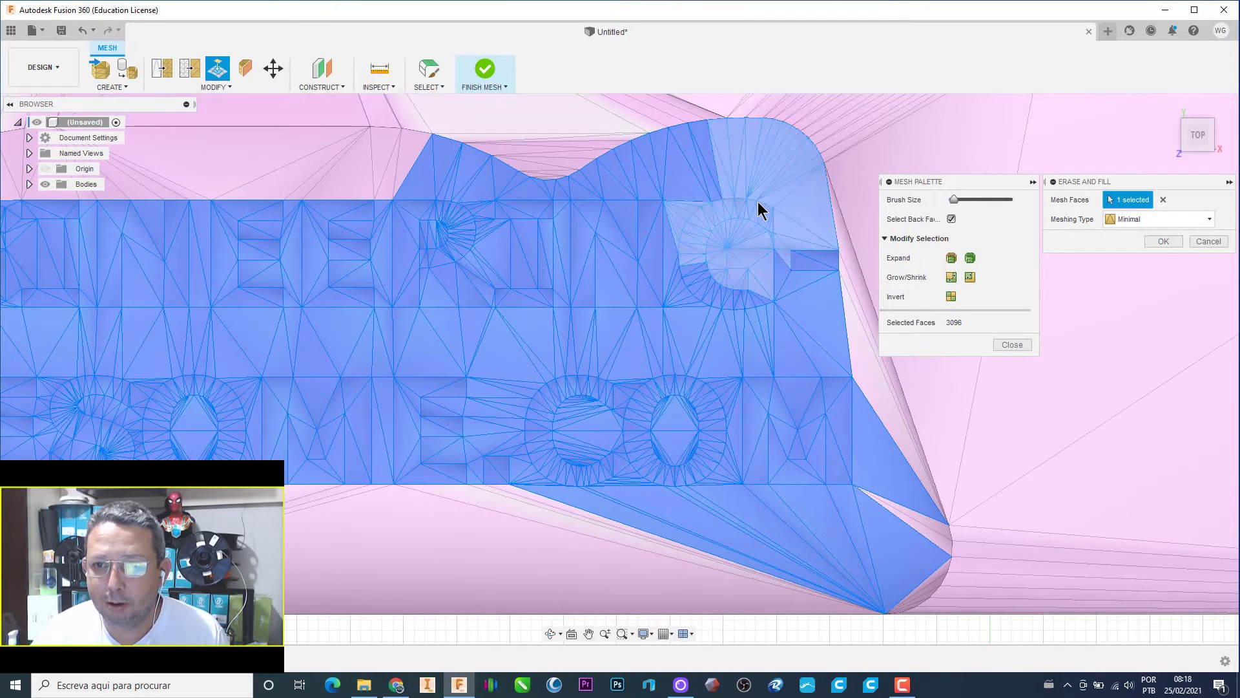
pyautogui.scroll(-3, 613, 445)
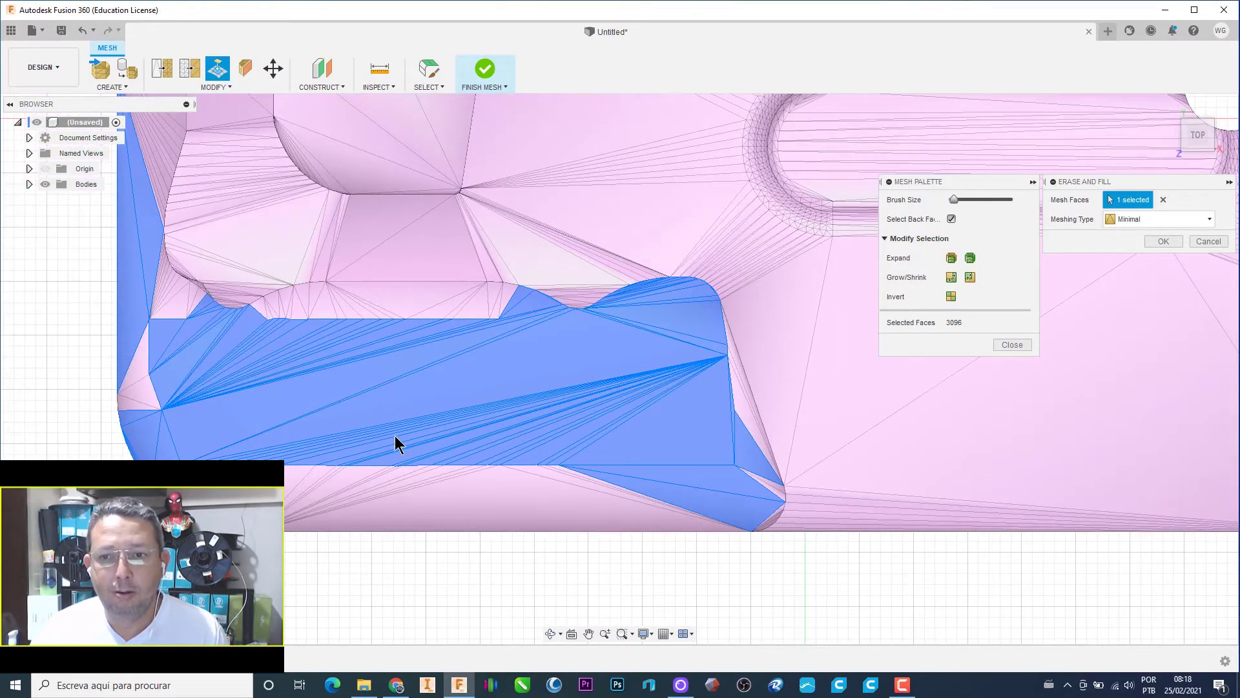
pyautogui.moveTo(431, 461)
pyautogui.keyDown('shift'); pyautogui.mouseDown(button='middle')
pyautogui.moveTo(445, 368)
pyautogui.moveTo(392, 385)
pyautogui.mouseUp(button='middle'); pyautogui.keyUp('shift')
pyautogui.scroll(2, 385, 404)
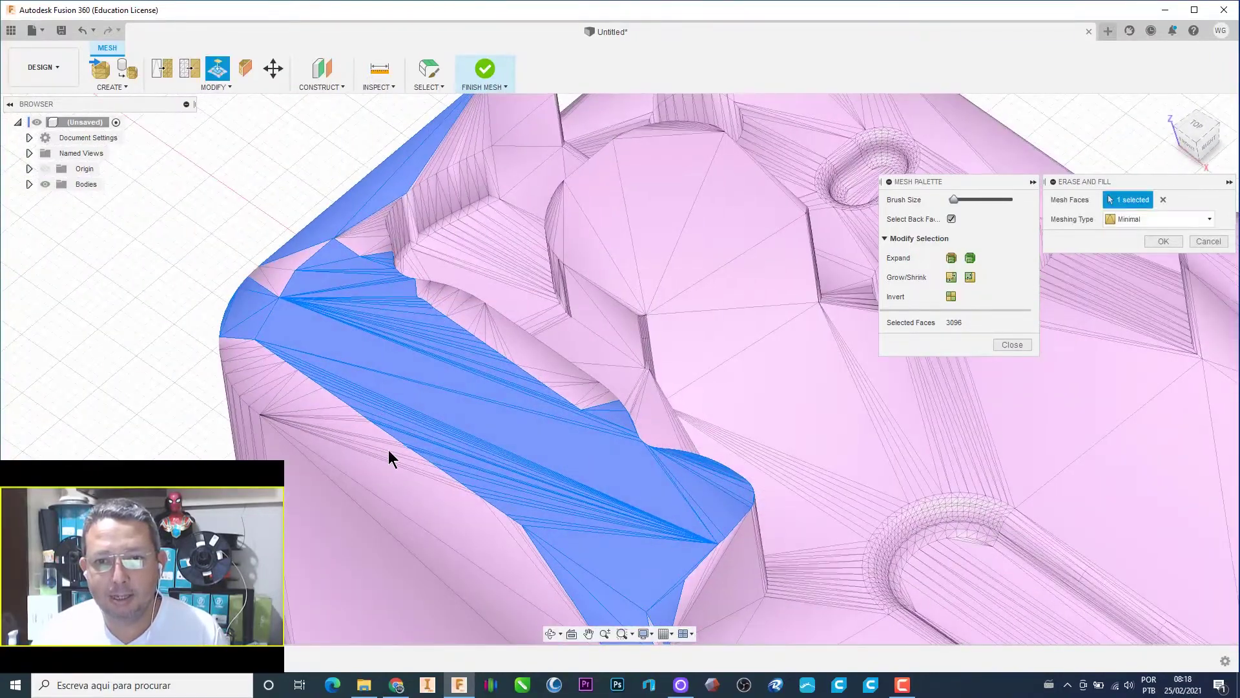
pyautogui.scroll(2, 389, 449)
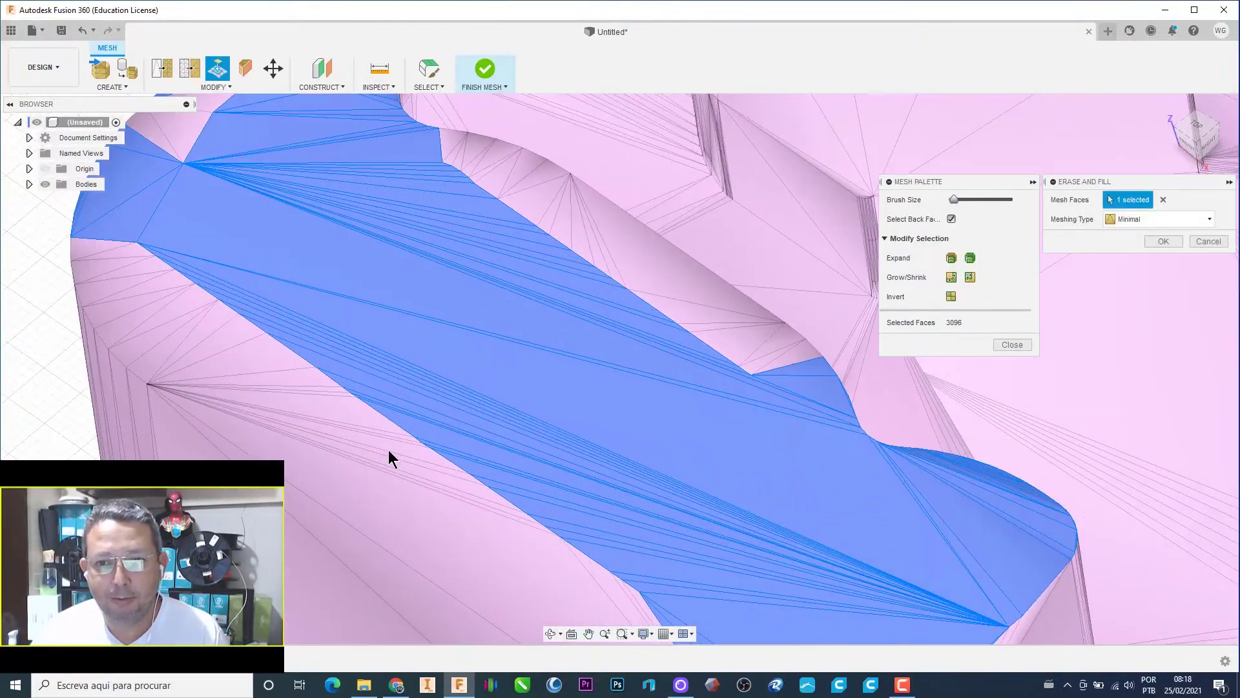
# Step: Close the Mesh Palette and apply Erase and Fill to the 3,096 selected faces
pyautogui.click(1016, 345)
pyautogui.click(1162, 241)
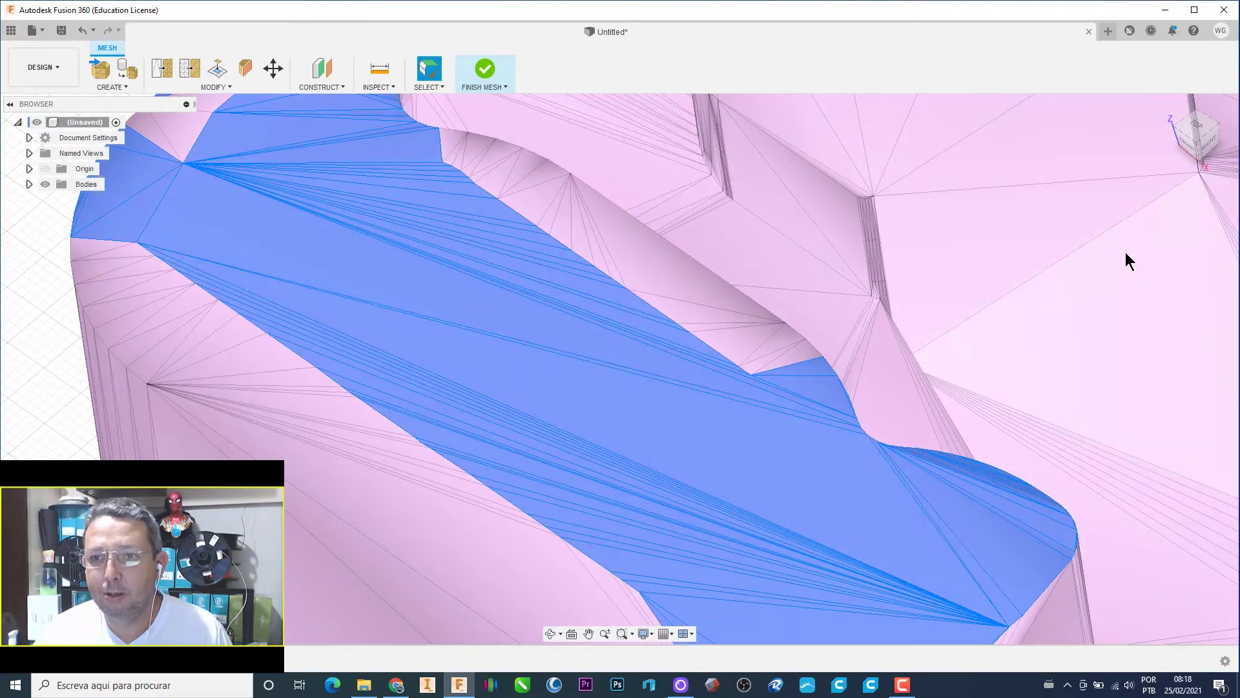
pyautogui.scroll(-3, 681, 432)
pyautogui.scroll(-2, 681, 432)
pyautogui.scroll(-2, 681, 432)
# Step: Clear the selection, inspect the filled corner up close, then return to the home view
pyautogui.click(283, 373)
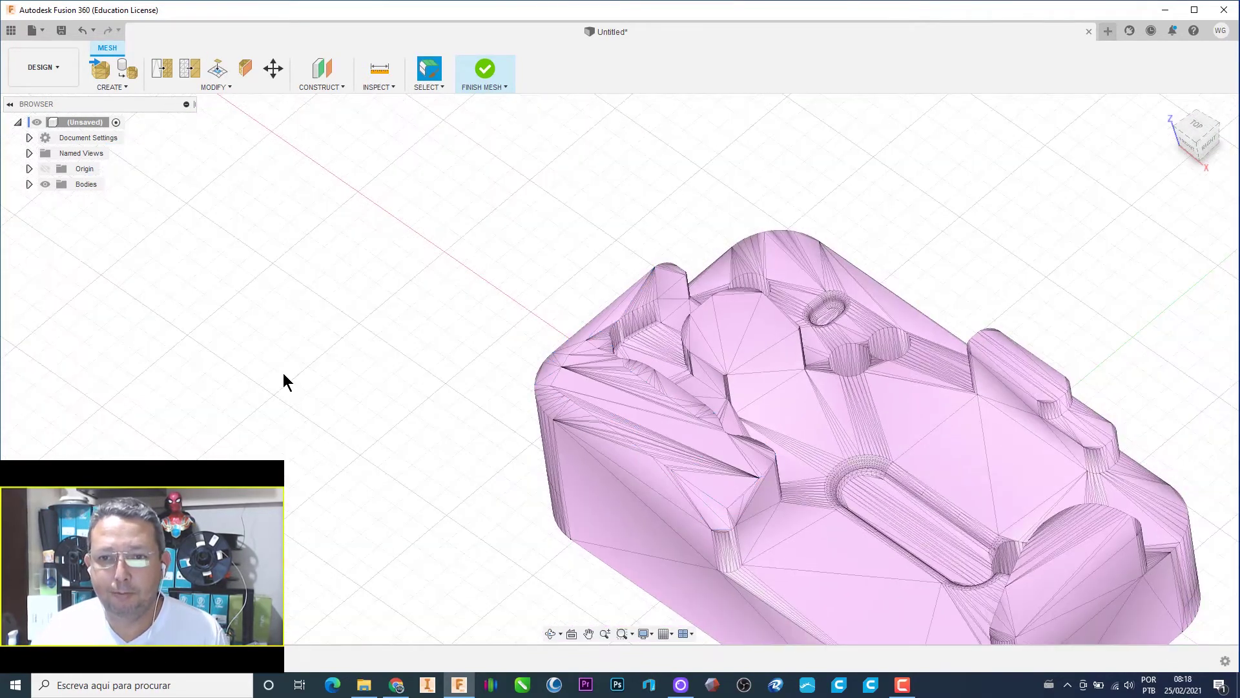
pyautogui.moveTo(497, 533); pyautogui.dragTo(515, 426, button='middle')
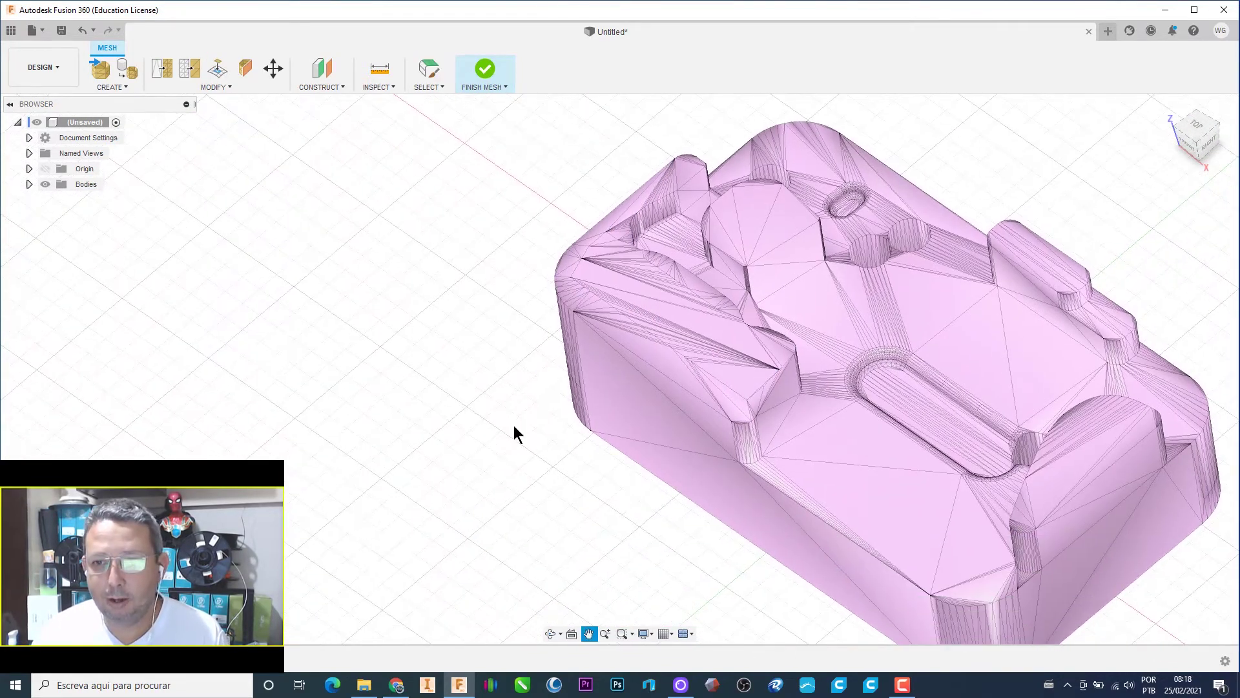
pyautogui.scroll(3, 629, 413)
pyautogui.moveTo(610, 526)
pyautogui.keyDown('shift'); pyautogui.mouseDown(button='middle')
pyautogui.moveTo(672, 478)
pyautogui.moveTo(590, 490)
pyautogui.moveTo(546, 466)
pyautogui.moveTo(546, 542)
pyautogui.moveTo(534, 504)
pyautogui.moveTo(523, 534)
pyautogui.moveTo(581, 491)
pyautogui.mouseUp(button='middle'); pyautogui.keyUp('shift')
pyautogui.click(1164, 104)
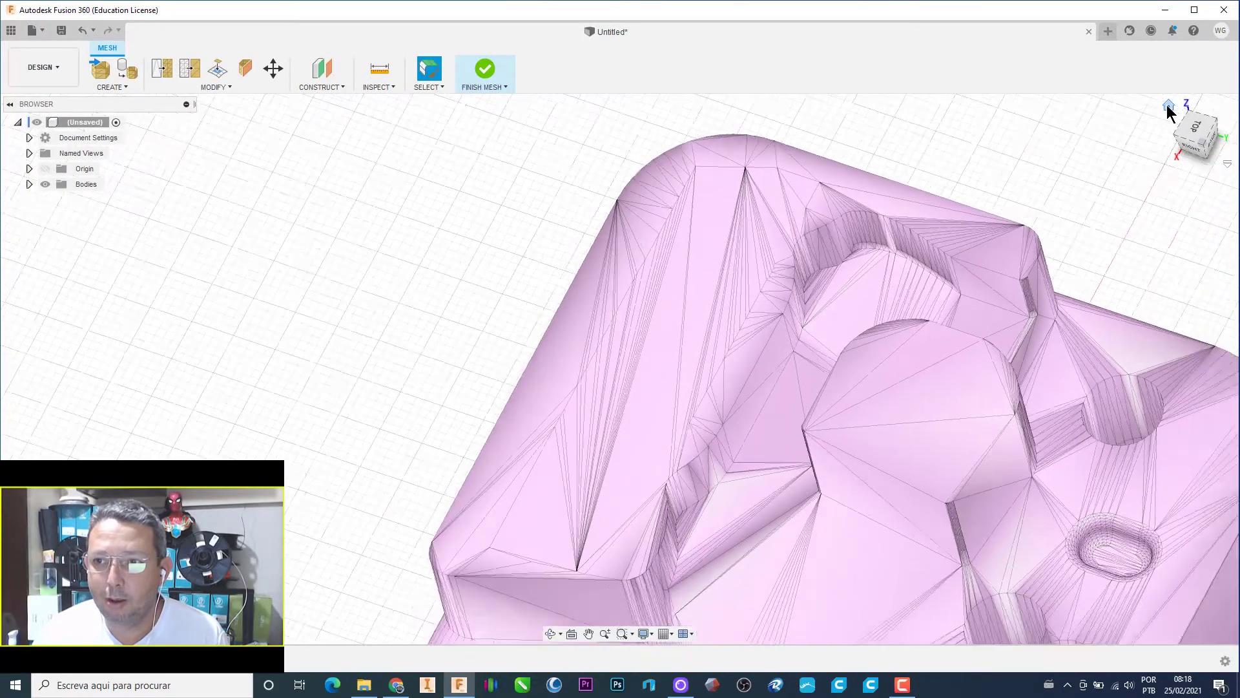
pyautogui.scroll(3, 414, 301)
pyautogui.scroll(2, 421, 288)
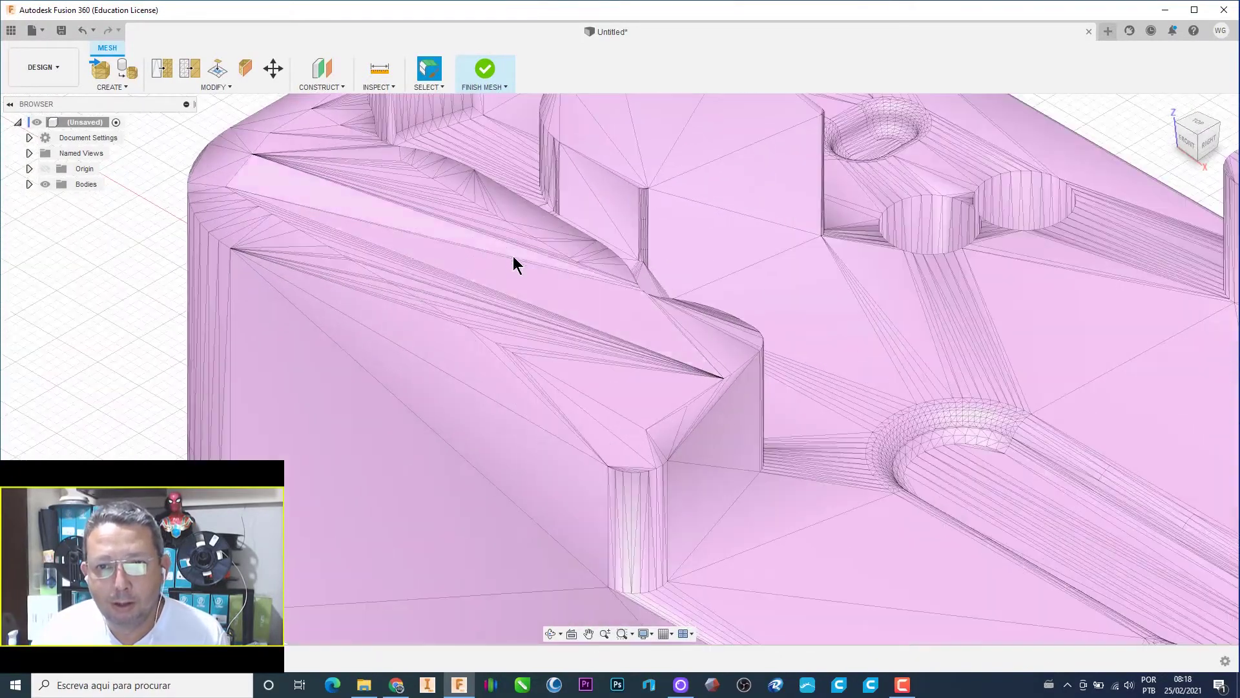
# Step: Finish the mesh edit and deselect MeshBody1 in the solid workspace
pyautogui.click(481, 68)
pyautogui.scroll(-3, 388, 489)
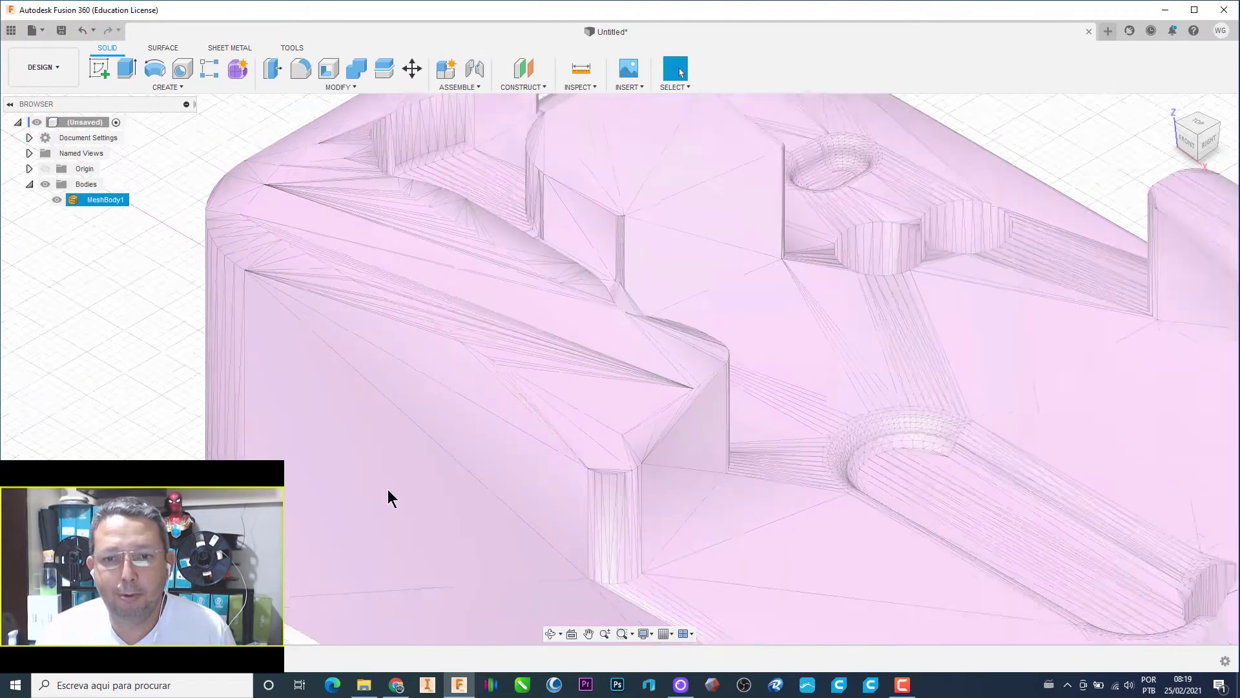
pyautogui.scroll(-3, 388, 490)
pyautogui.click(271, 444)
pyautogui.moveTo(271, 443); pyautogui.dragTo(390, 344, button='middle')
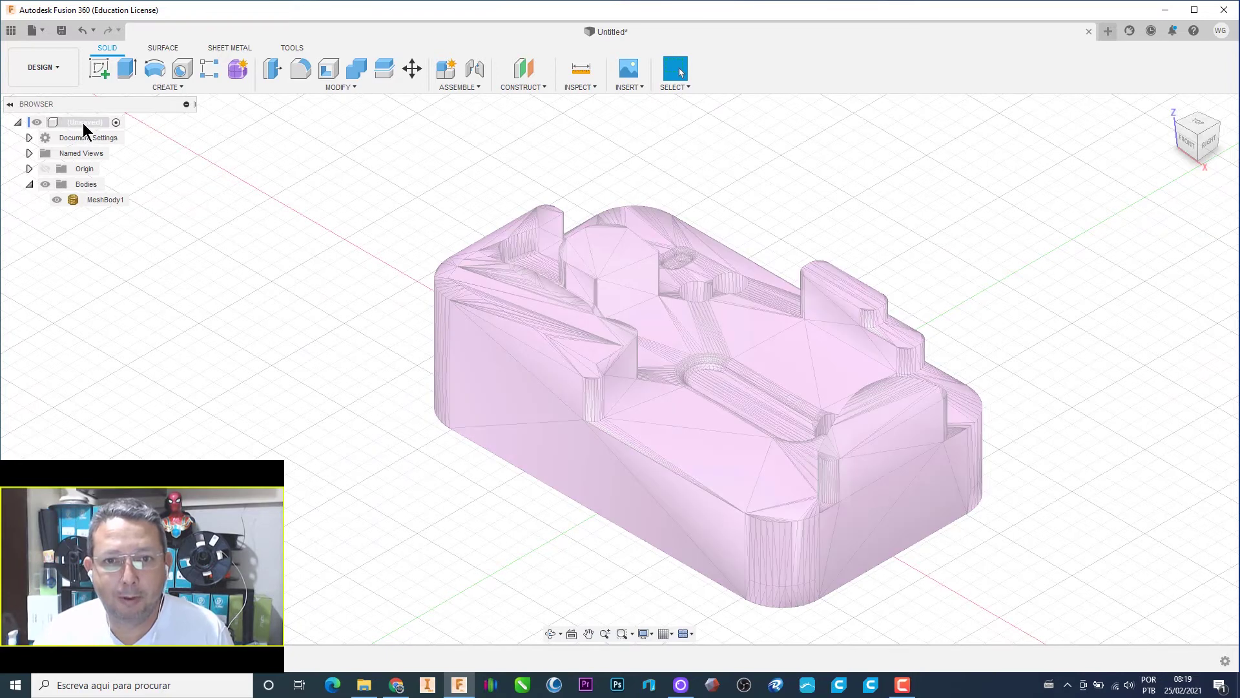
# Step: Turn off design history capture for the root component
pyautogui.rightClick(83, 122)
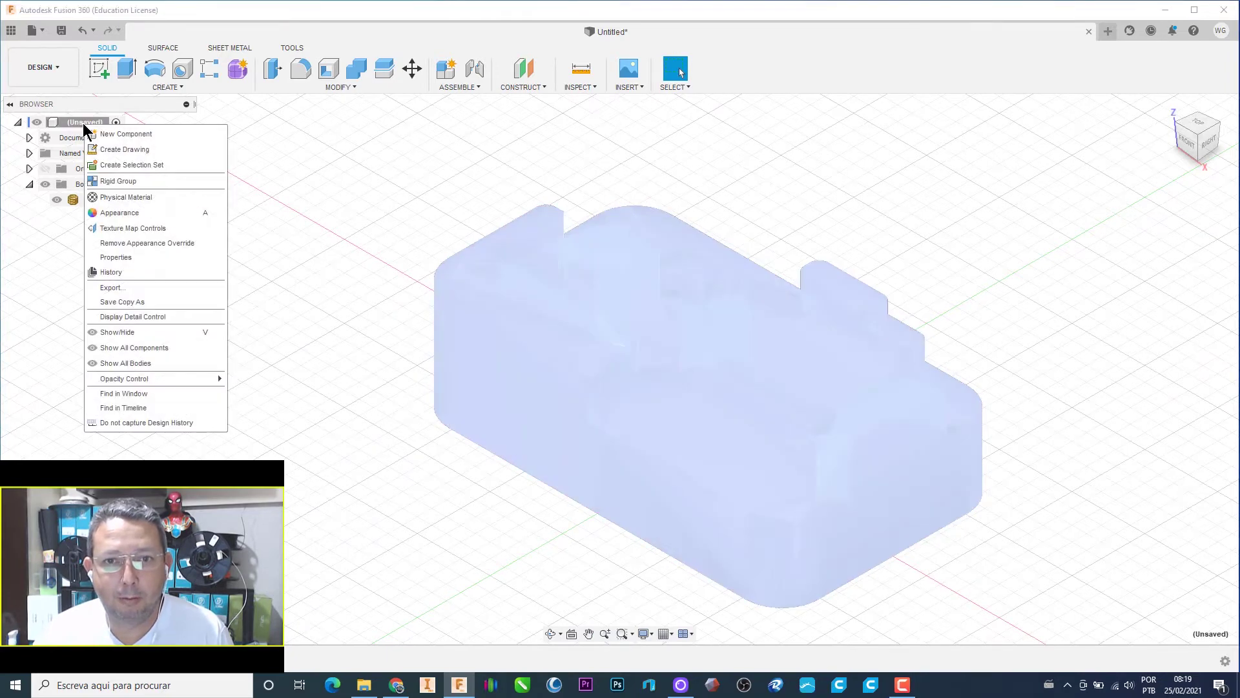
pyautogui.click(160, 423)
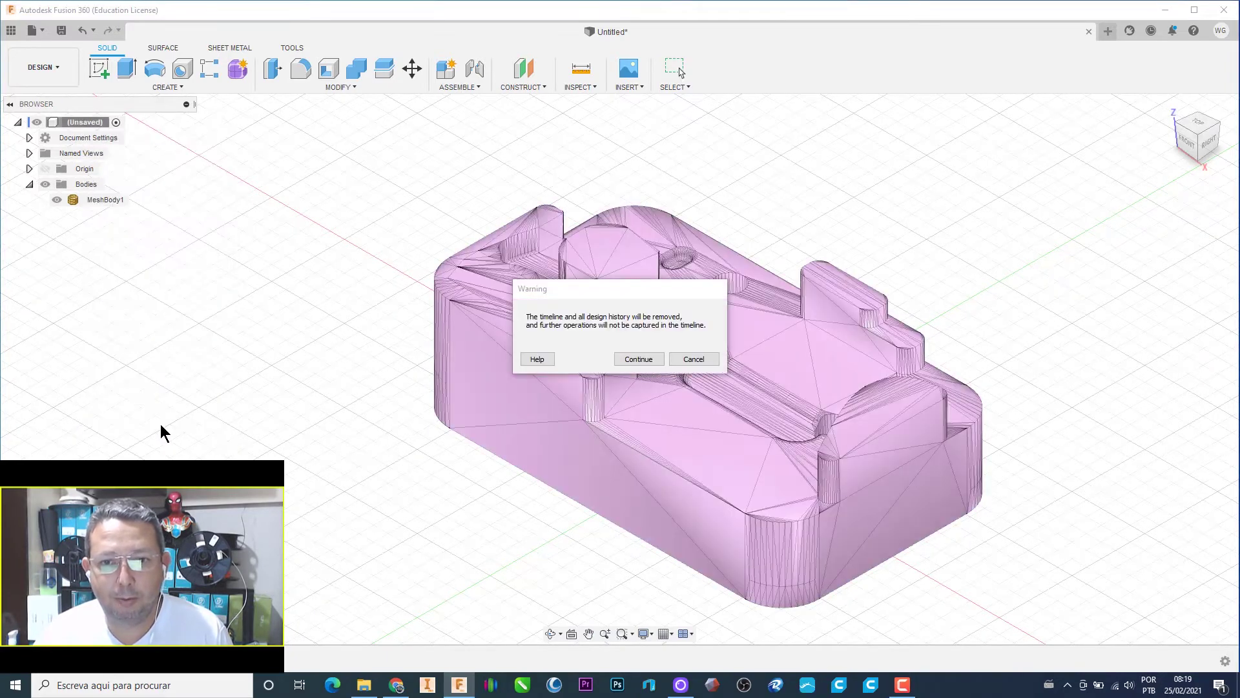
pyautogui.click(652, 366)
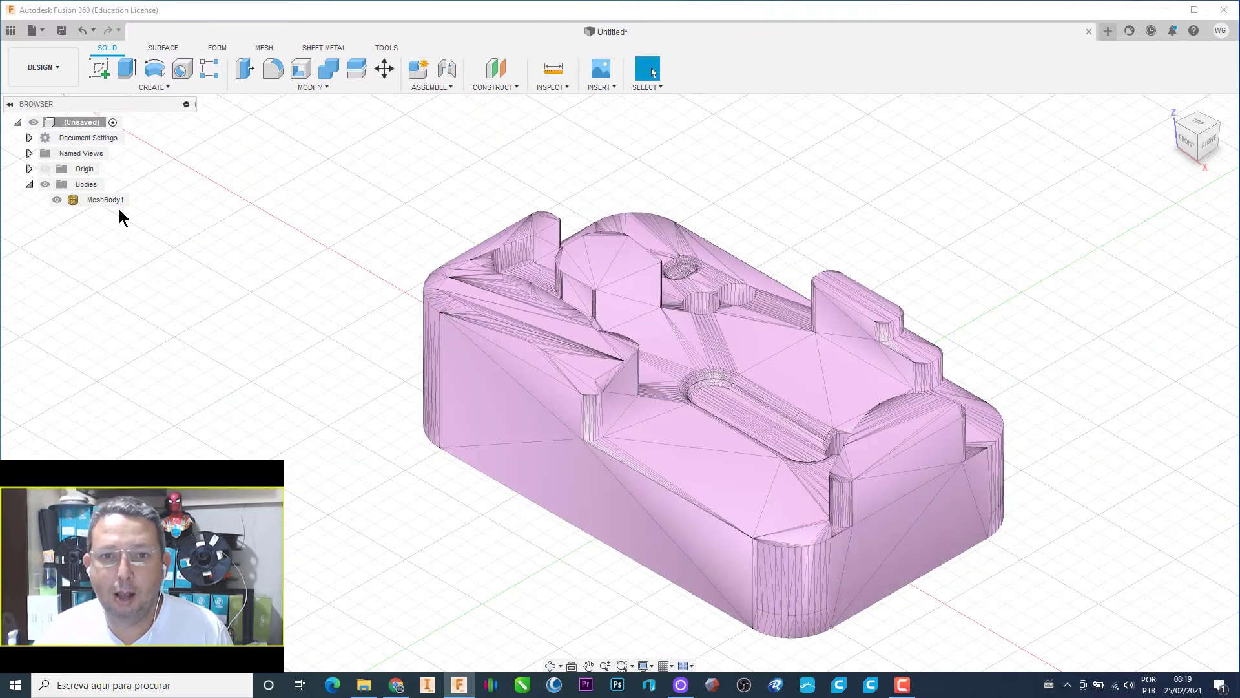
# Step: Convert MeshBody1 into the new solid Body1 with Mesh to BRep
pyautogui.rightClick(98, 200)
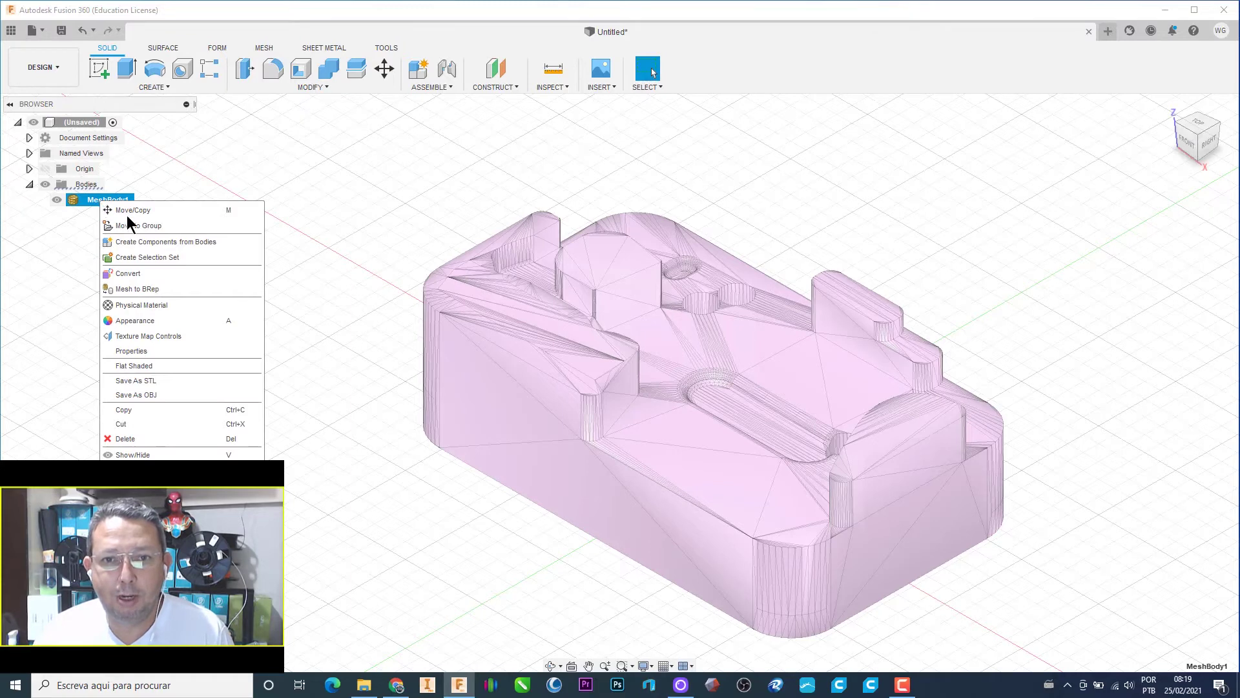
pyautogui.click(158, 290)
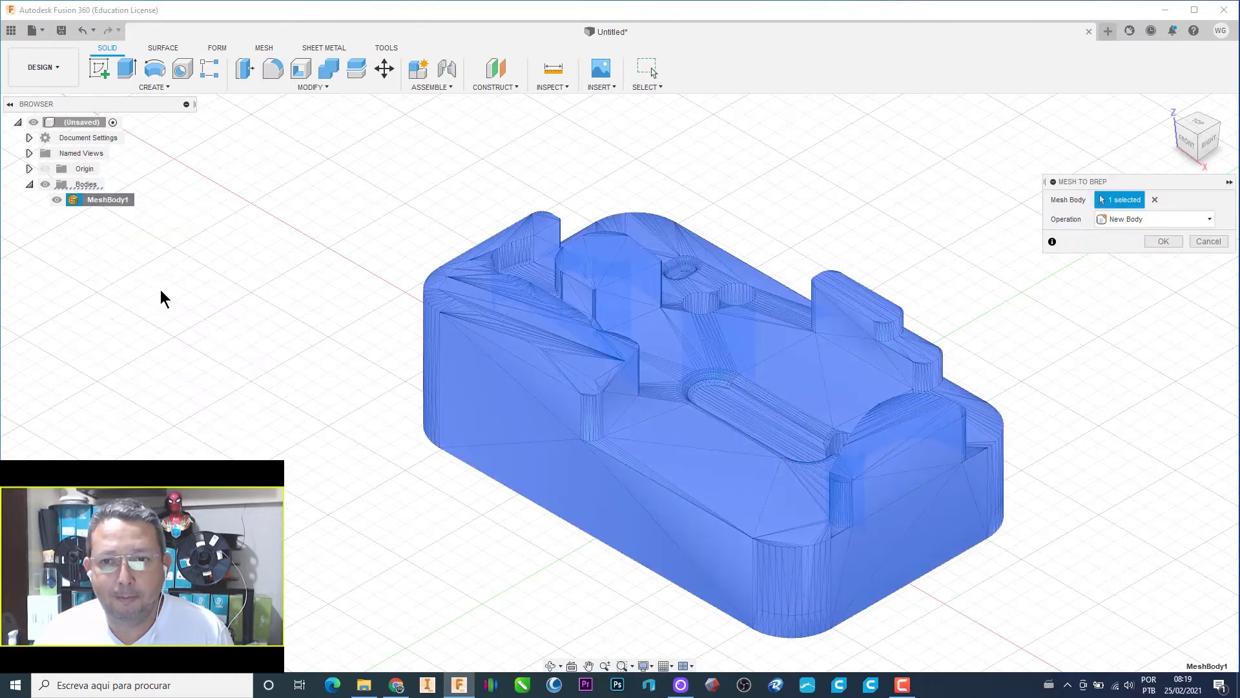
pyautogui.click(1156, 244)
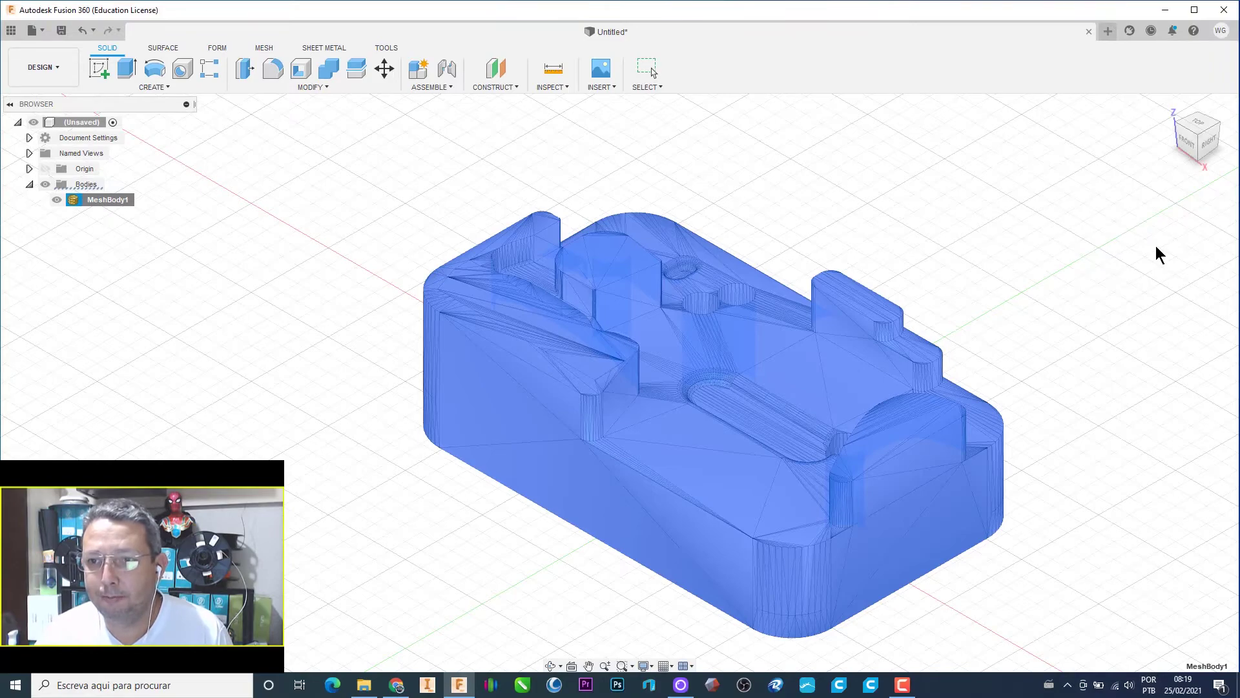
pyautogui.scroll(5, 577, 391)
pyautogui.scroll(3, 577, 391)
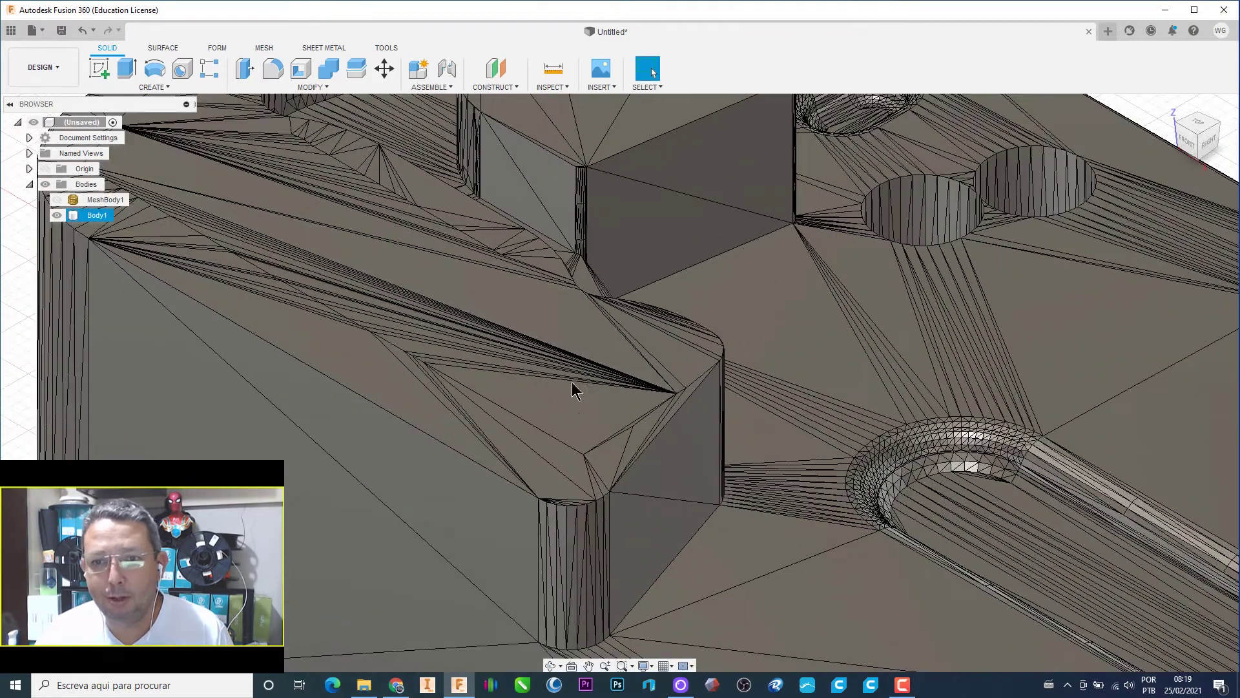
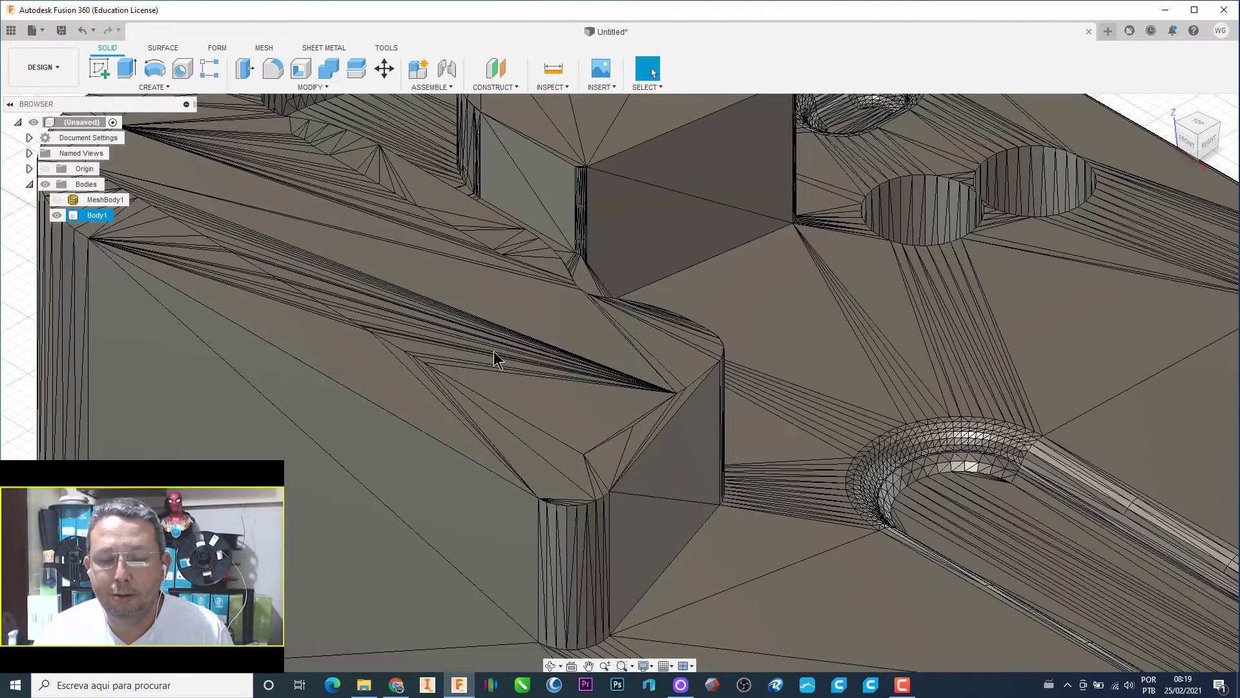
# Step: Orbit the scan, then show Body1 and hide MeshBody1 in the browser
pyautogui.scroll(-10, 494, 358)
pyautogui.moveTo(434, 488)
pyautogui.keyDown('shift'); pyautogui.mouseDown(button='middle')
pyautogui.moveTo(371, 507)
pyautogui.moveTo(536, 500)
pyautogui.mouseUp(button='middle'); pyautogui.keyUp('shift')
pyautogui.scroll(6, 666, 491)
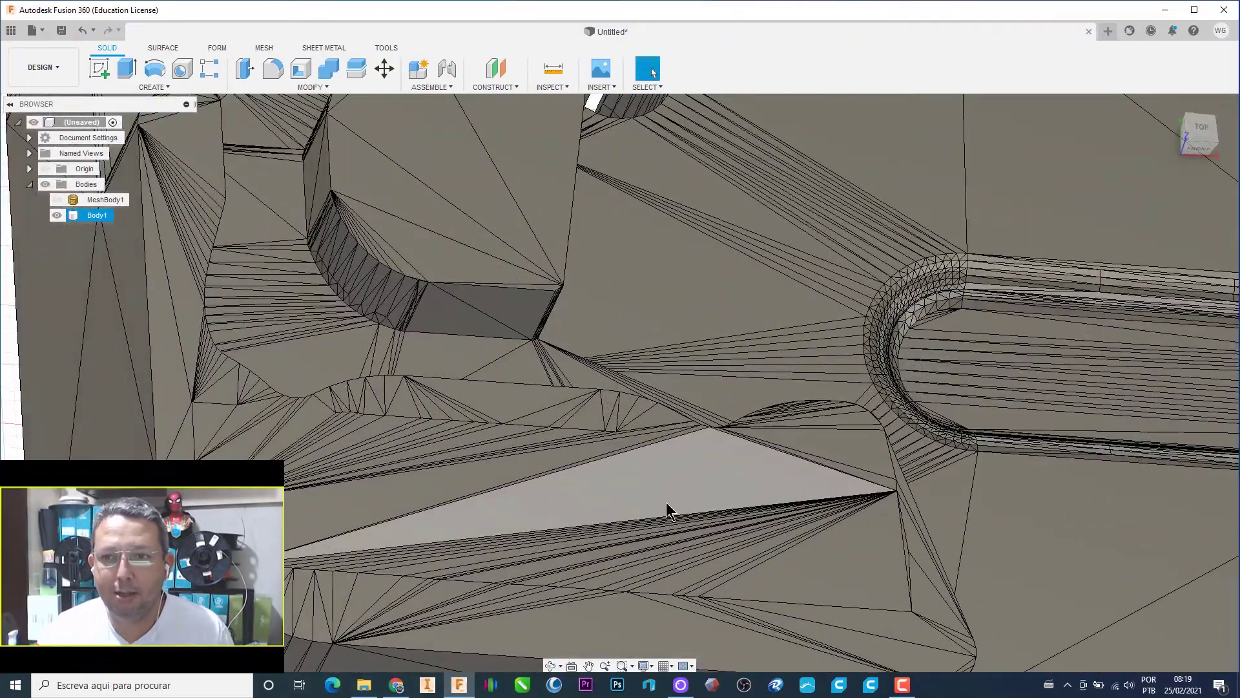
pyautogui.scroll(-5, 615, 483)
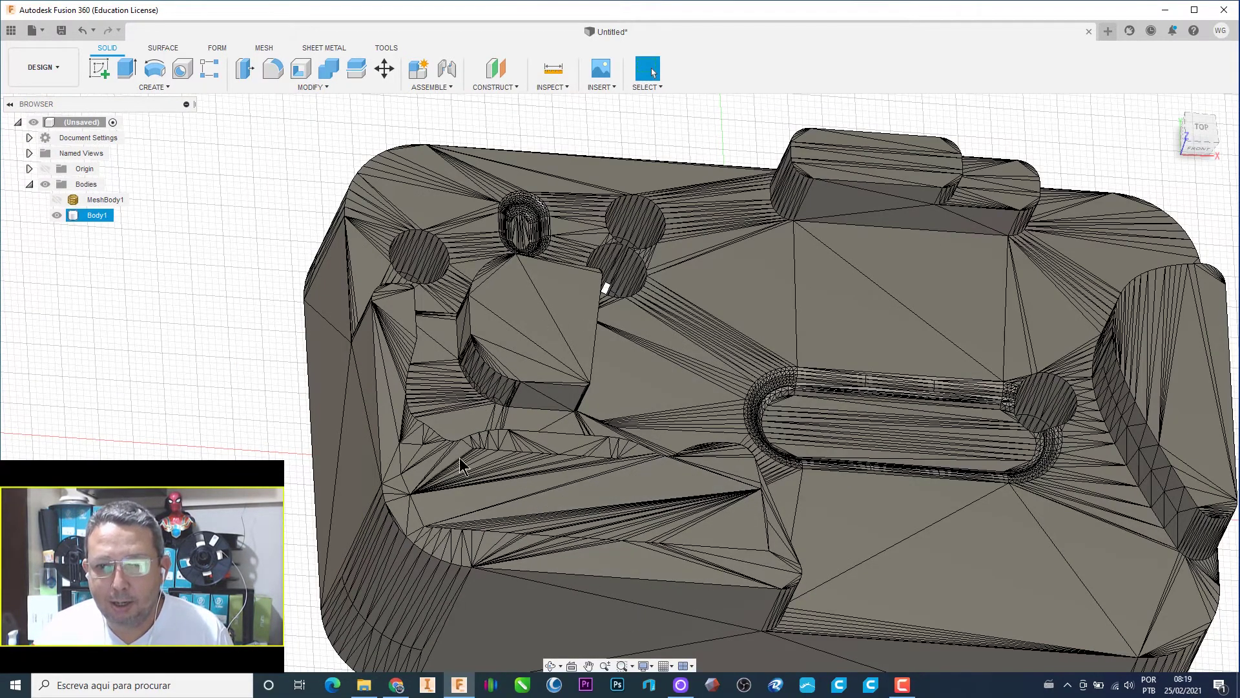
pyautogui.scroll(3, 485, 453)
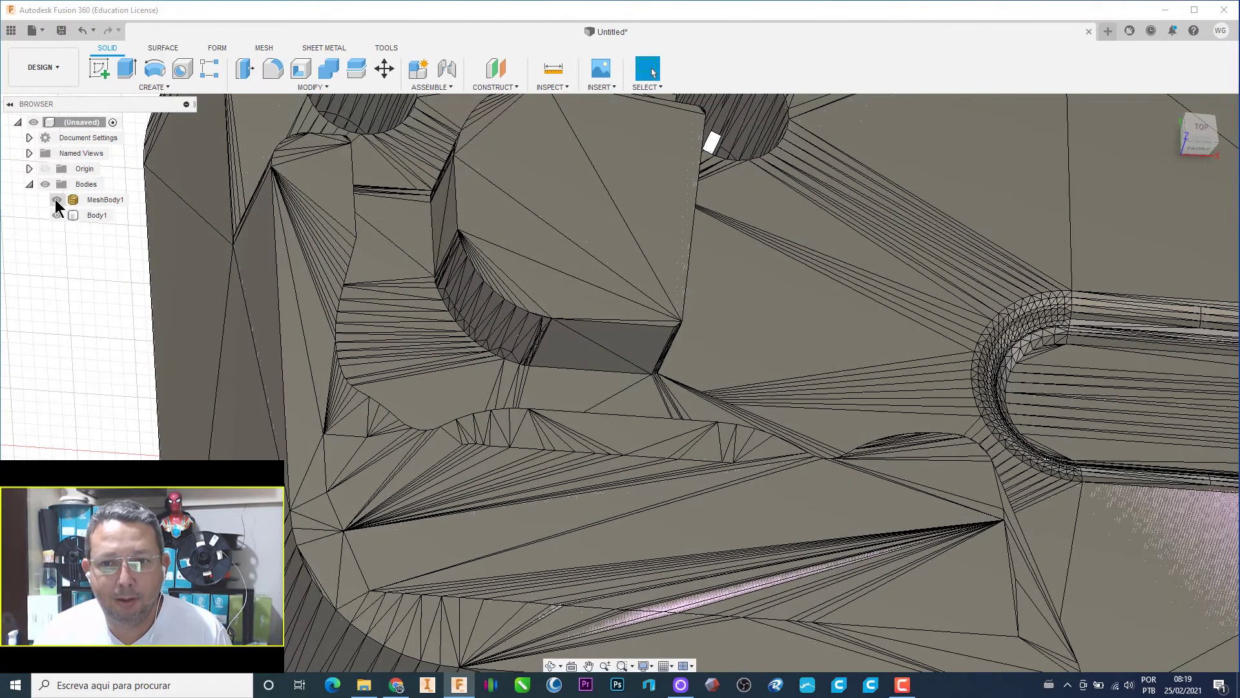
pyautogui.click(57, 216)
pyautogui.click(57, 199)
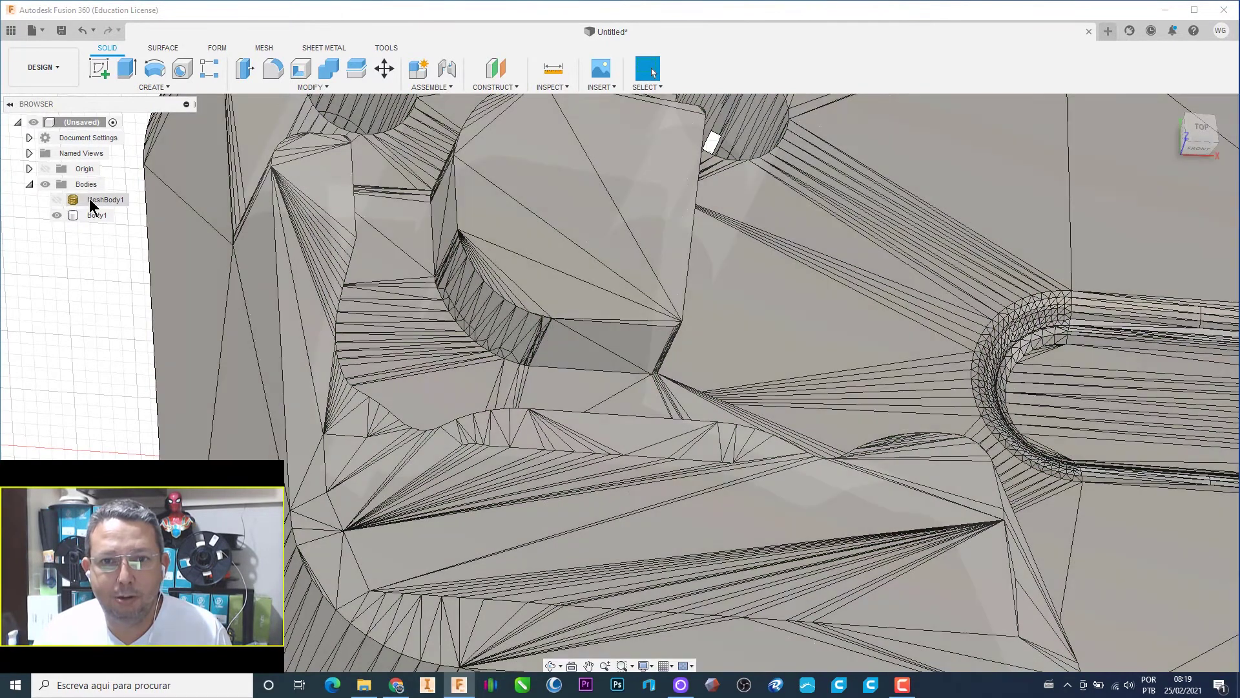
# Step: Delete MeshBody1 from the browser and select the remaining solid Body1
pyautogui.rightClick(92, 199)
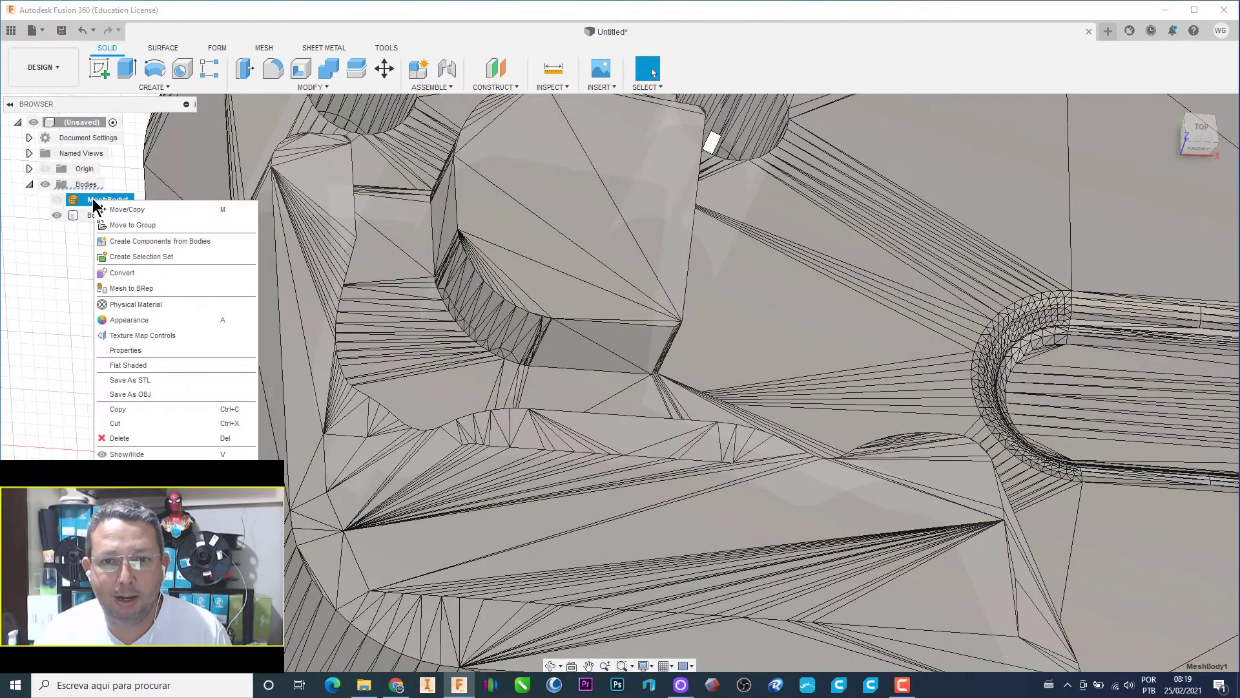
pyautogui.click(129, 437)
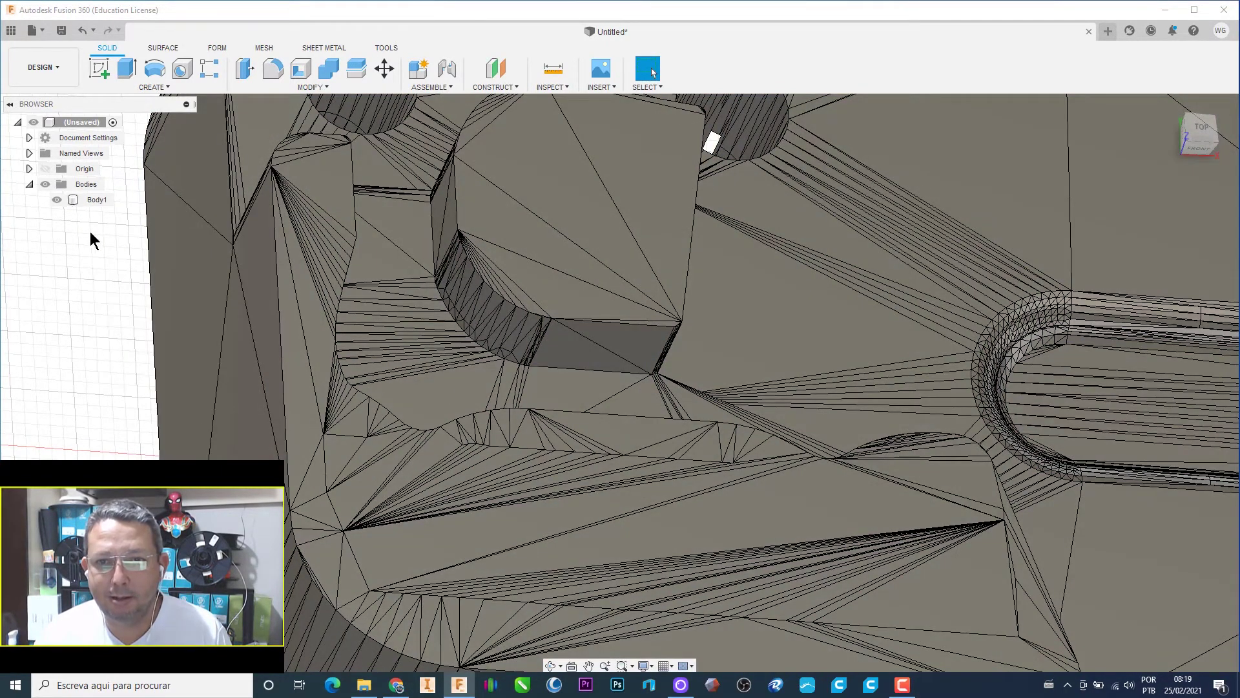
pyautogui.click(91, 201)
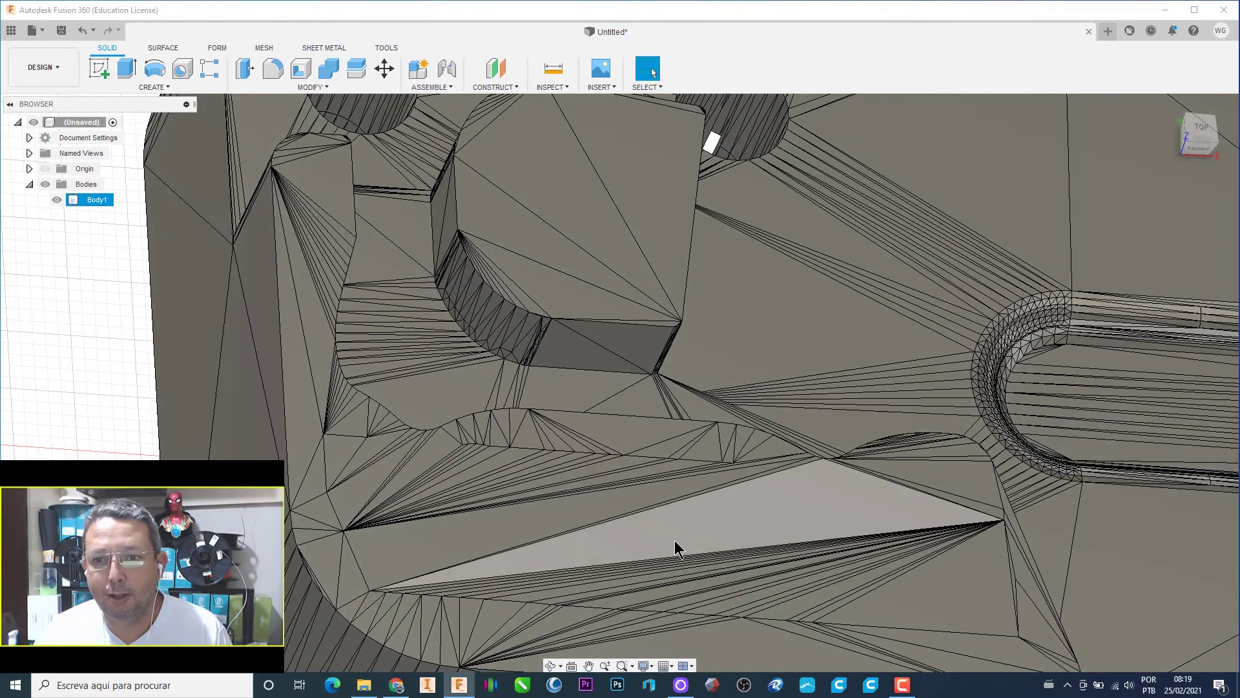
pyautogui.scroll(-5, 564, 418)
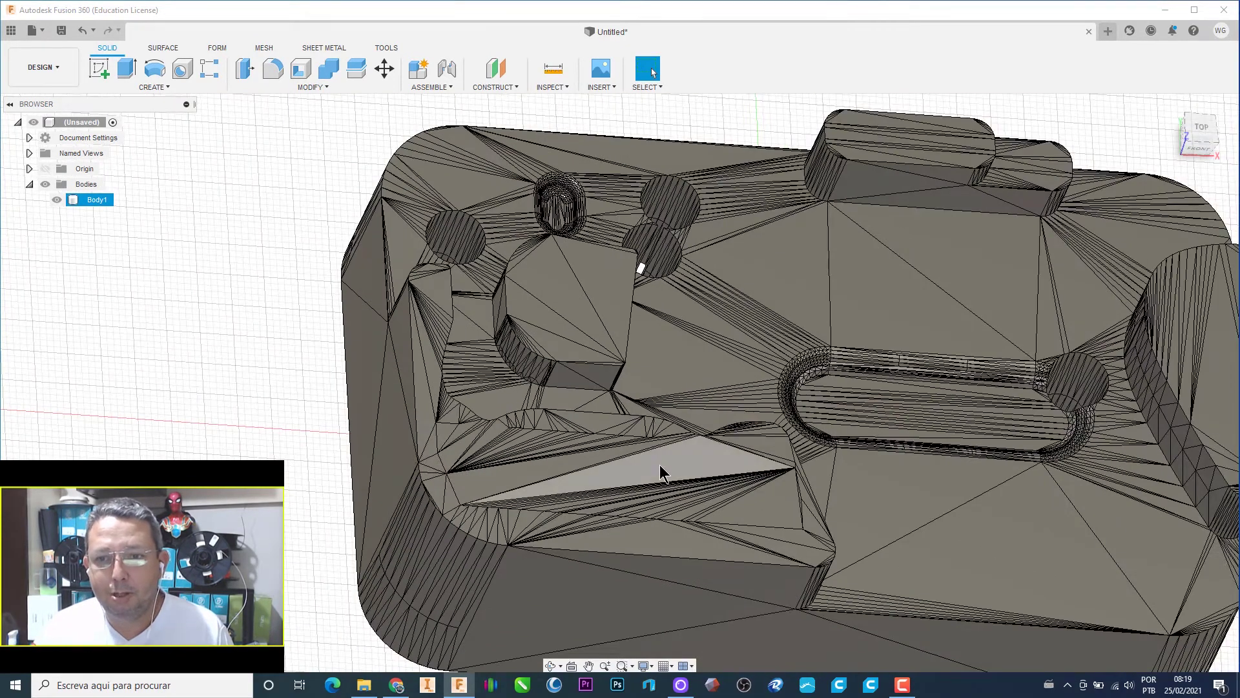
# Step: Create a sketch on Body1's flat triangular face and finish it immediately
pyautogui.click(158, 88)
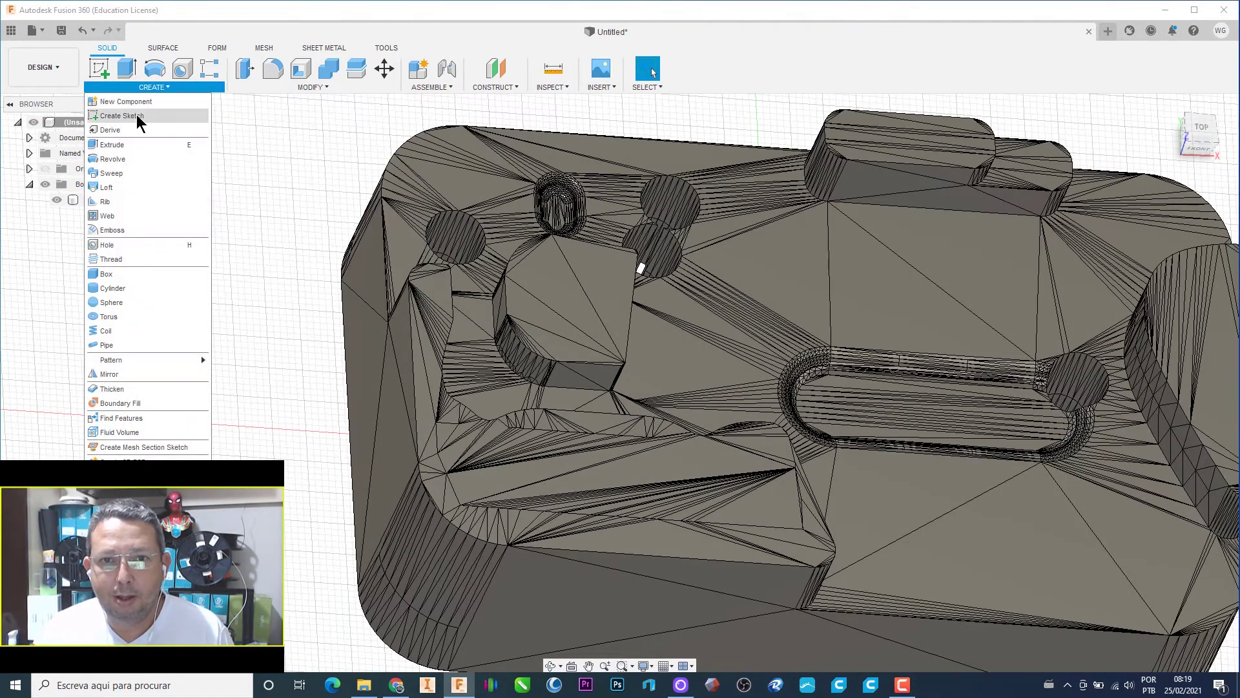
pyautogui.click(138, 123)
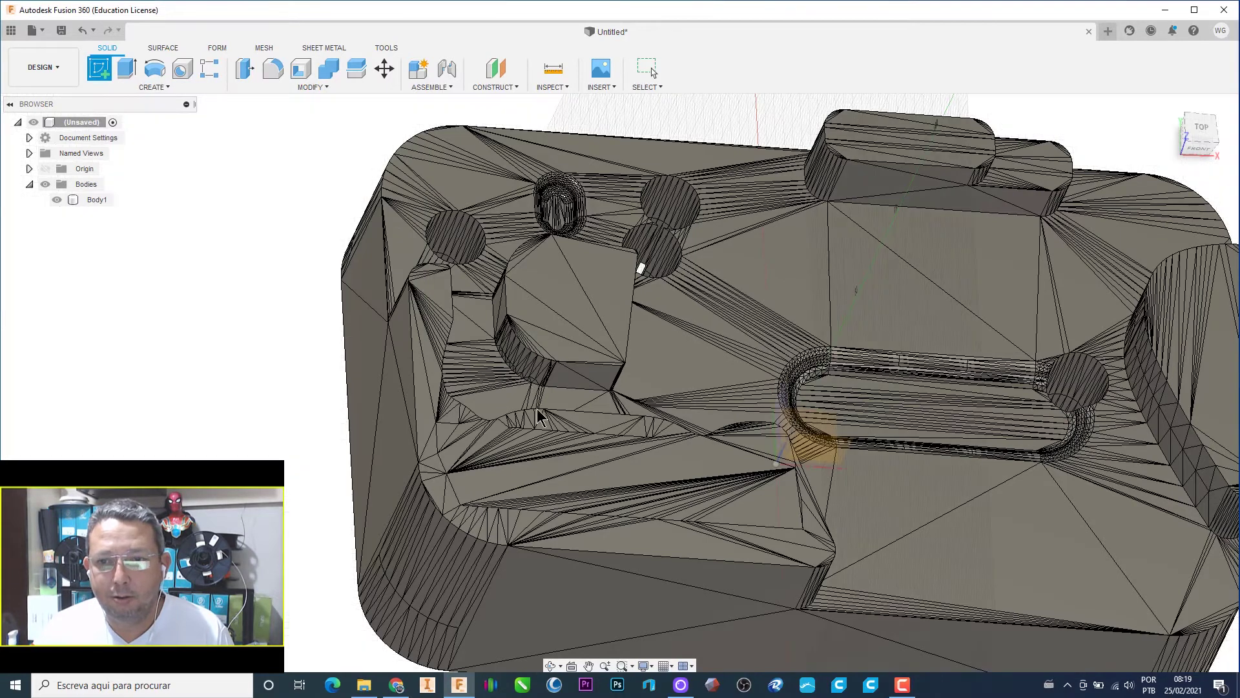
pyautogui.click(649, 477)
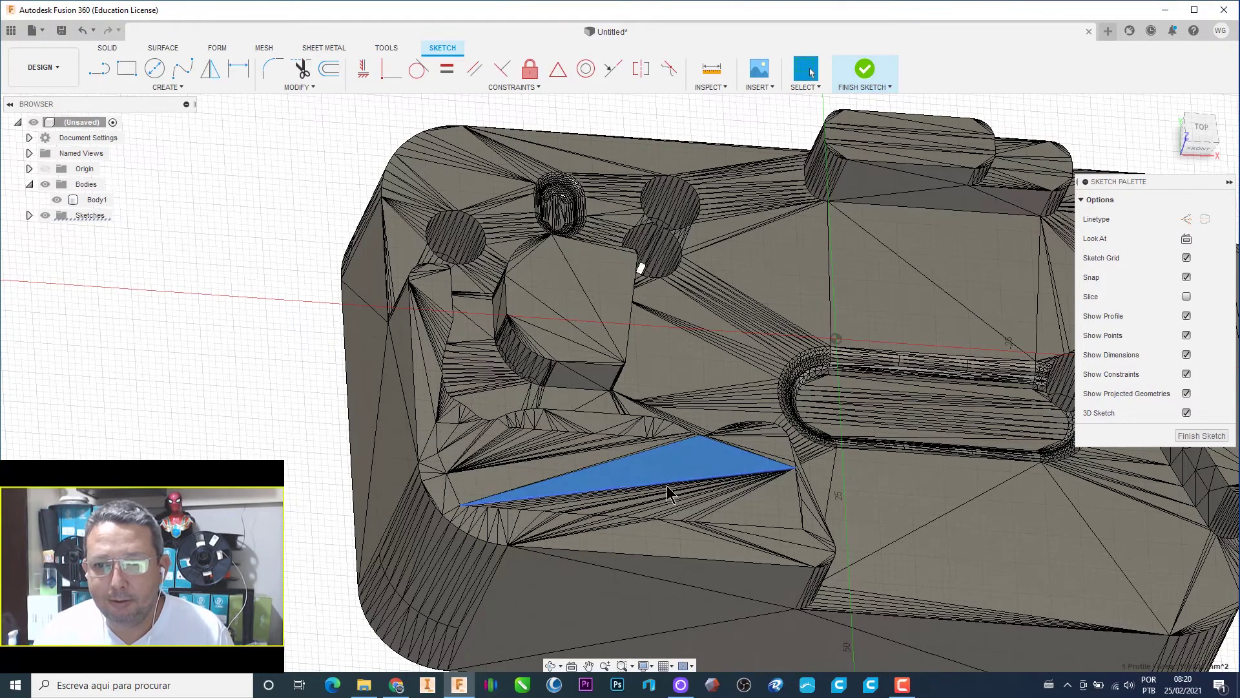
pyautogui.scroll(3, 659, 475)
pyautogui.scroll(3, 655, 465)
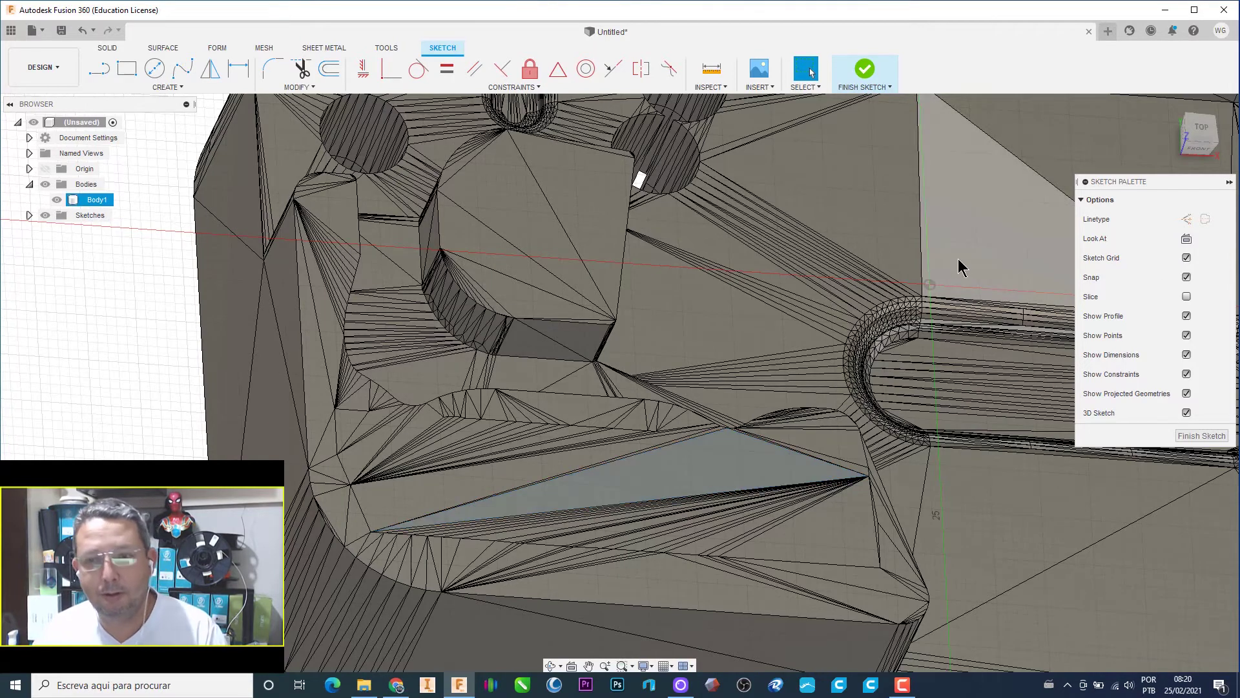
pyautogui.click(869, 87)
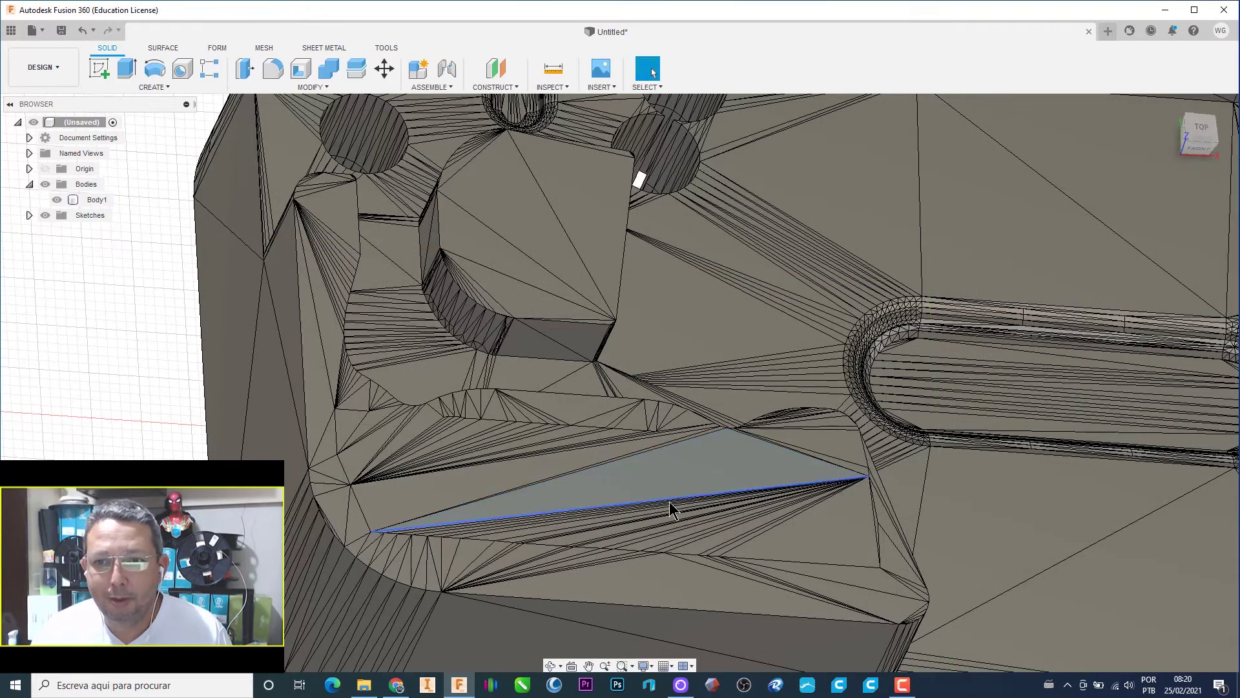
pyautogui.click(517, 89)
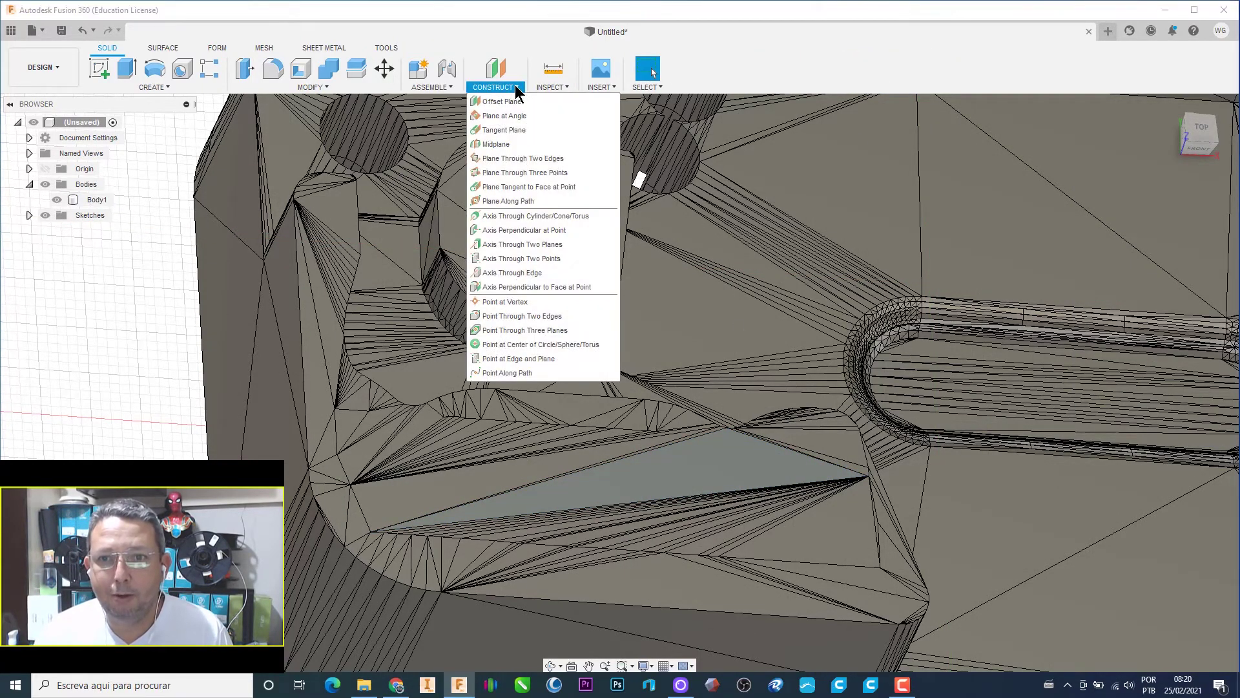
# Step: Add an offset plane 39 mm above the XY origin plane, level with the block top
pyautogui.click(518, 105)
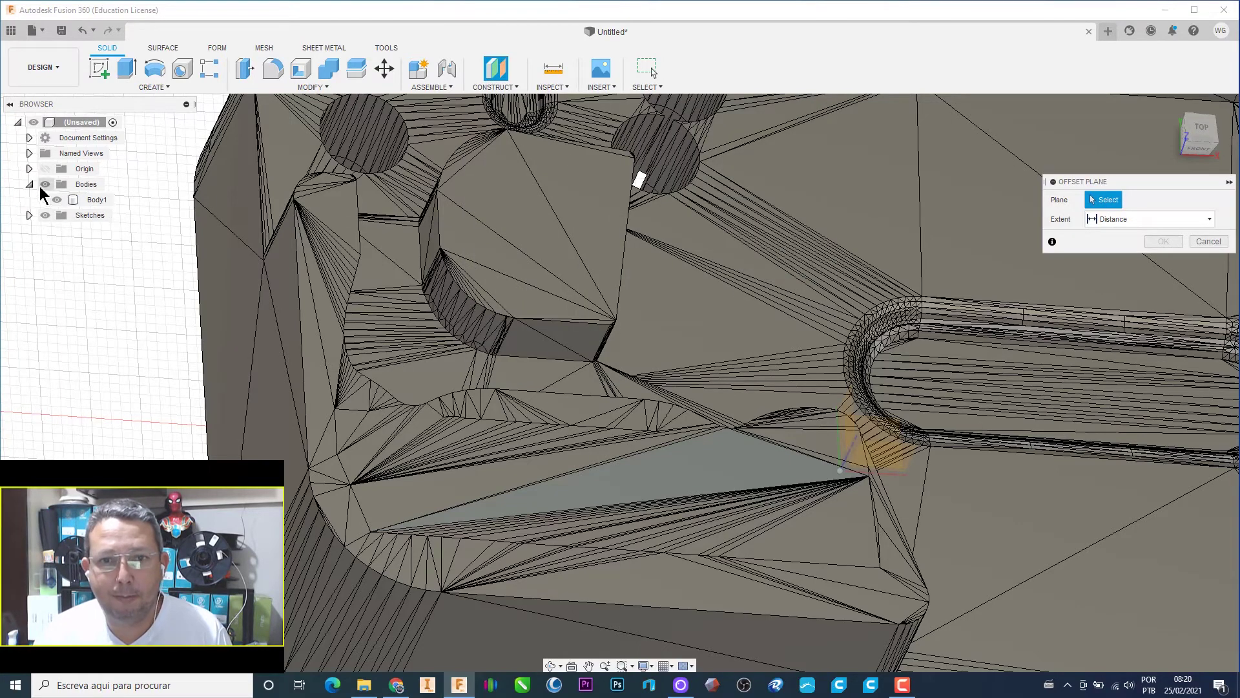
pyautogui.click(29, 169)
pyautogui.click(92, 248)
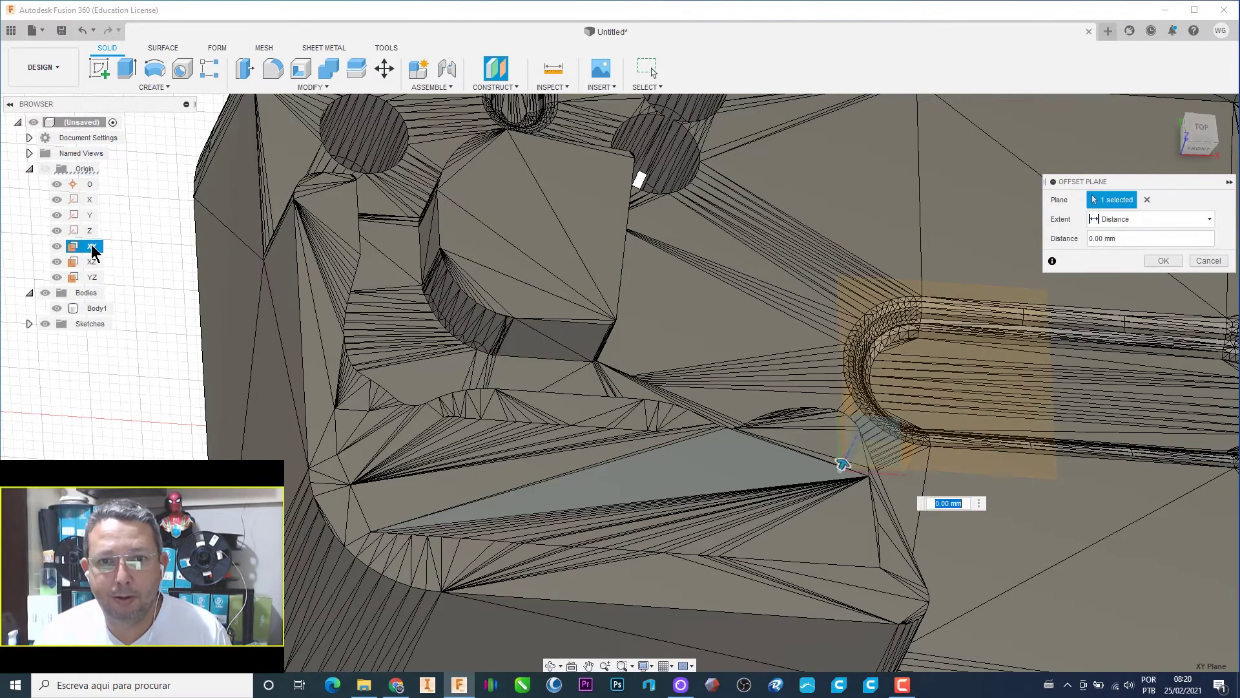
pyautogui.moveTo(872, 407); pyautogui.dragTo(889, 390)
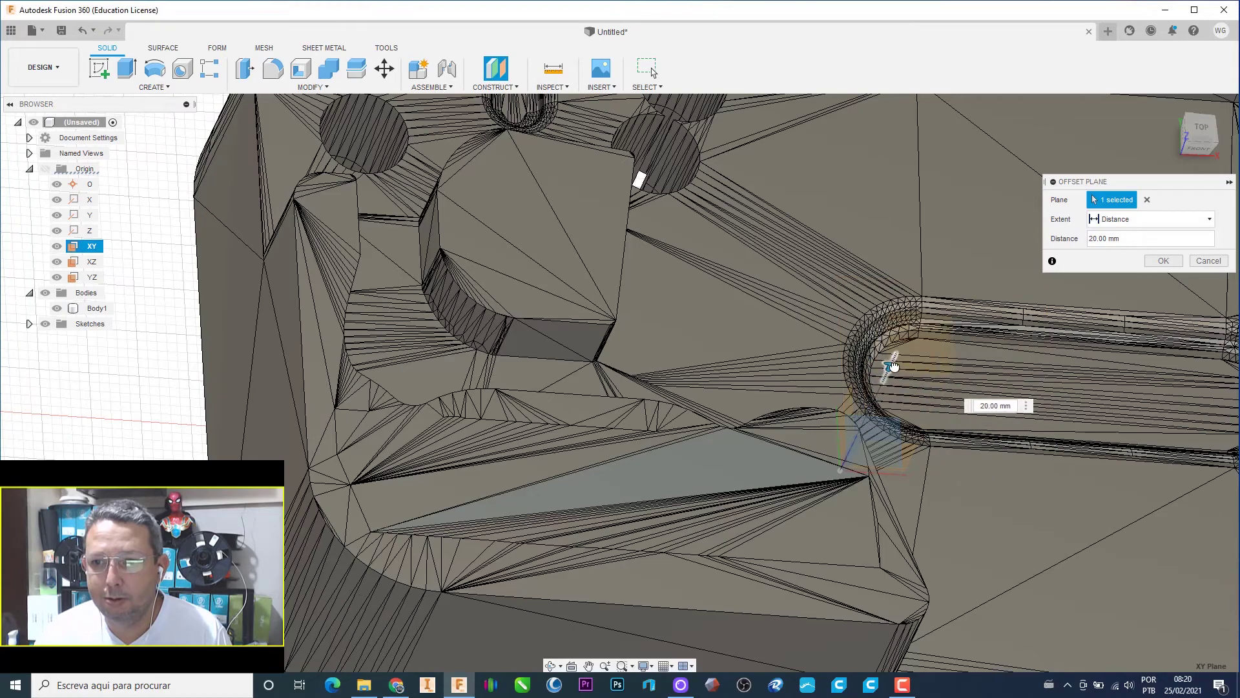
pyautogui.click(1198, 149)
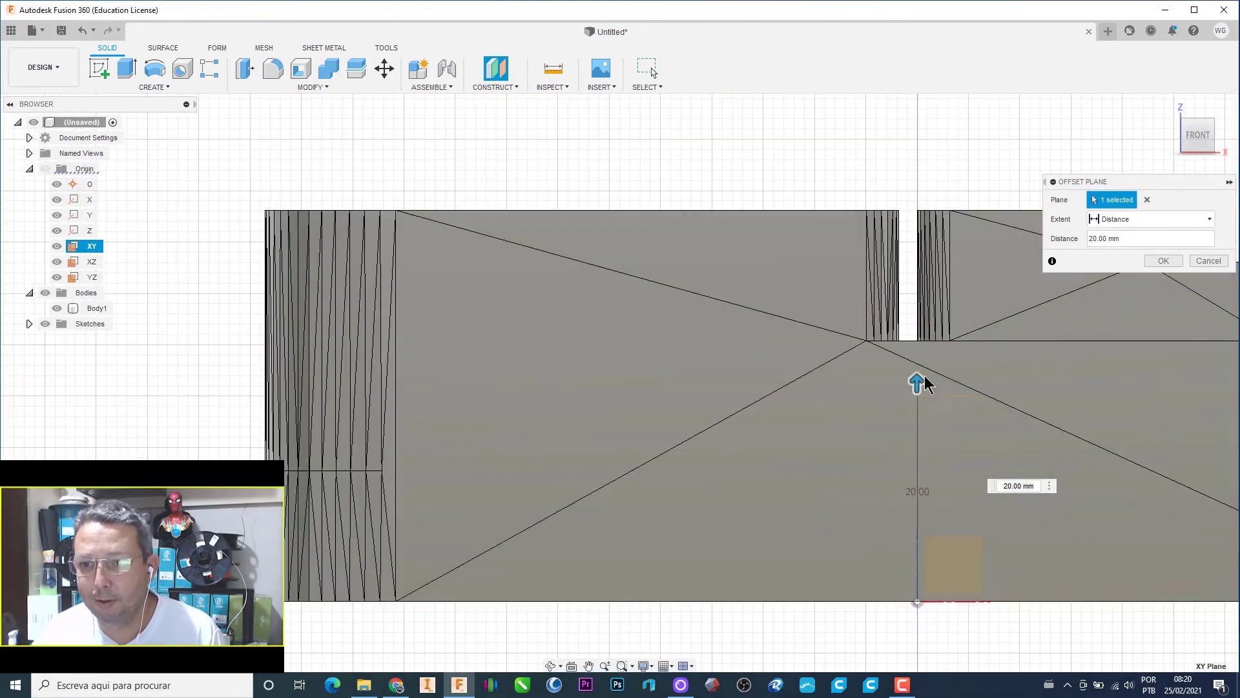
pyautogui.moveTo(918, 380); pyautogui.dragTo(867, 189)
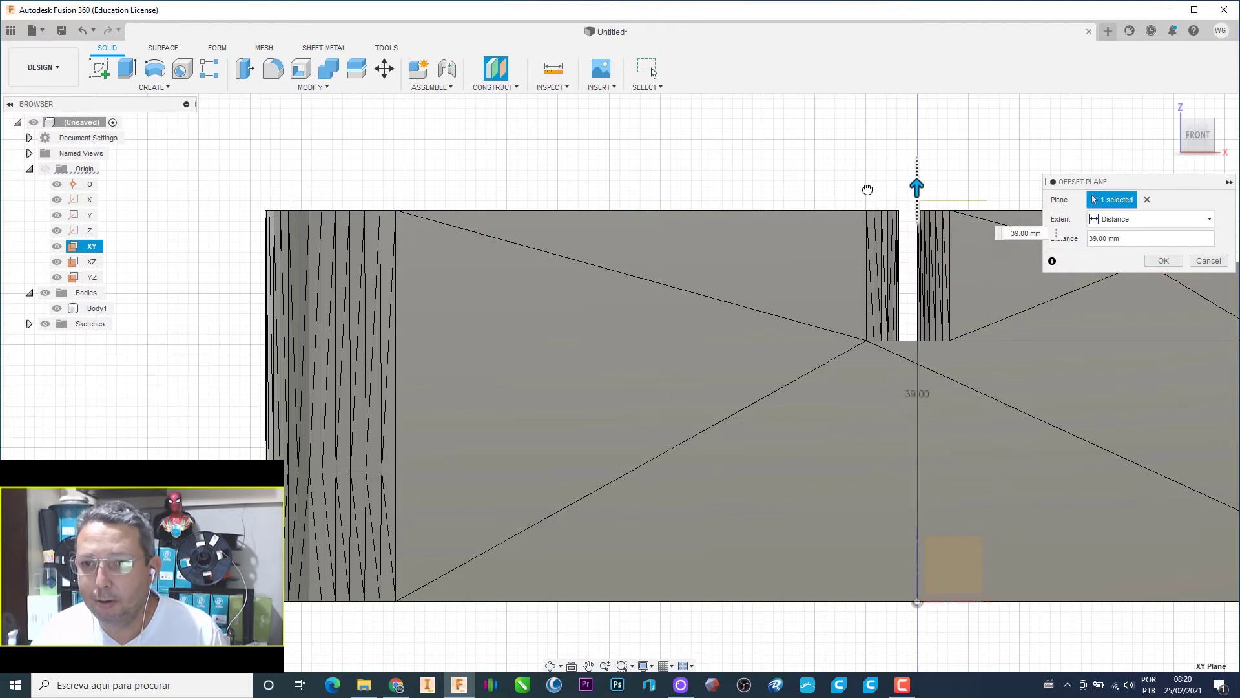
pyautogui.scroll(3, 938, 200)
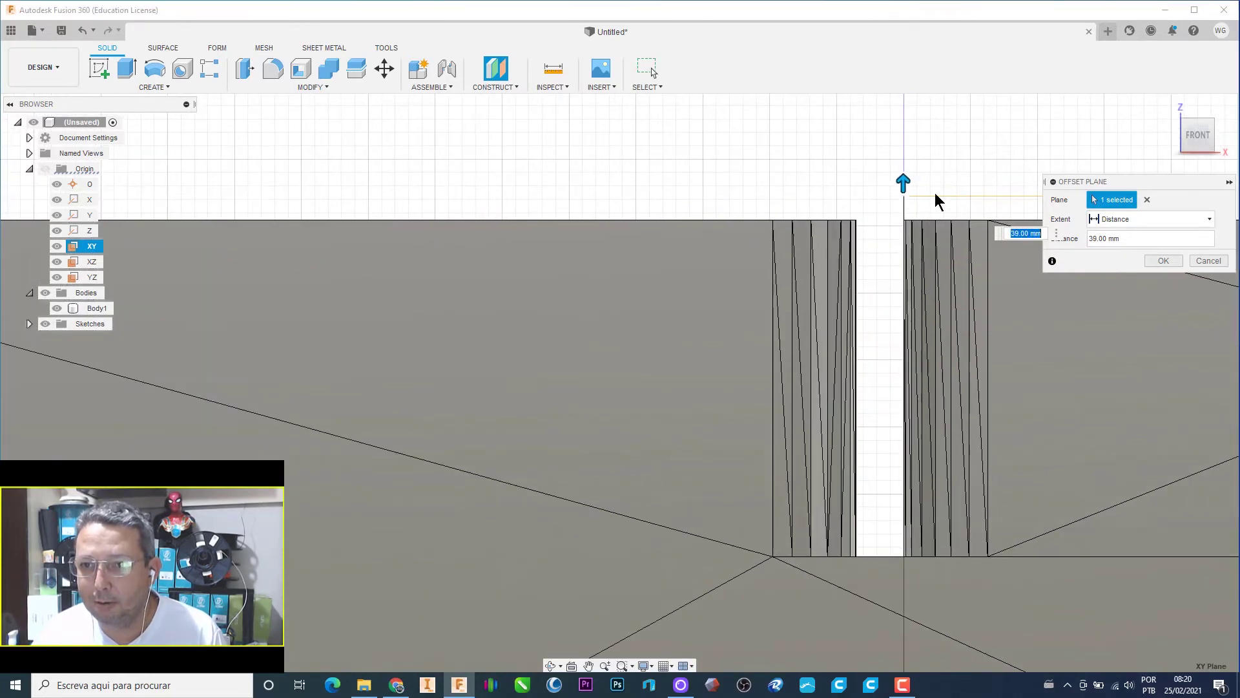
pyautogui.click(1163, 260)
pyautogui.keyDown('shift'); pyautogui.moveTo(1147, 269); pyautogui.dragTo(940, 391, button='middle'); pyautogui.keyUp('shift')
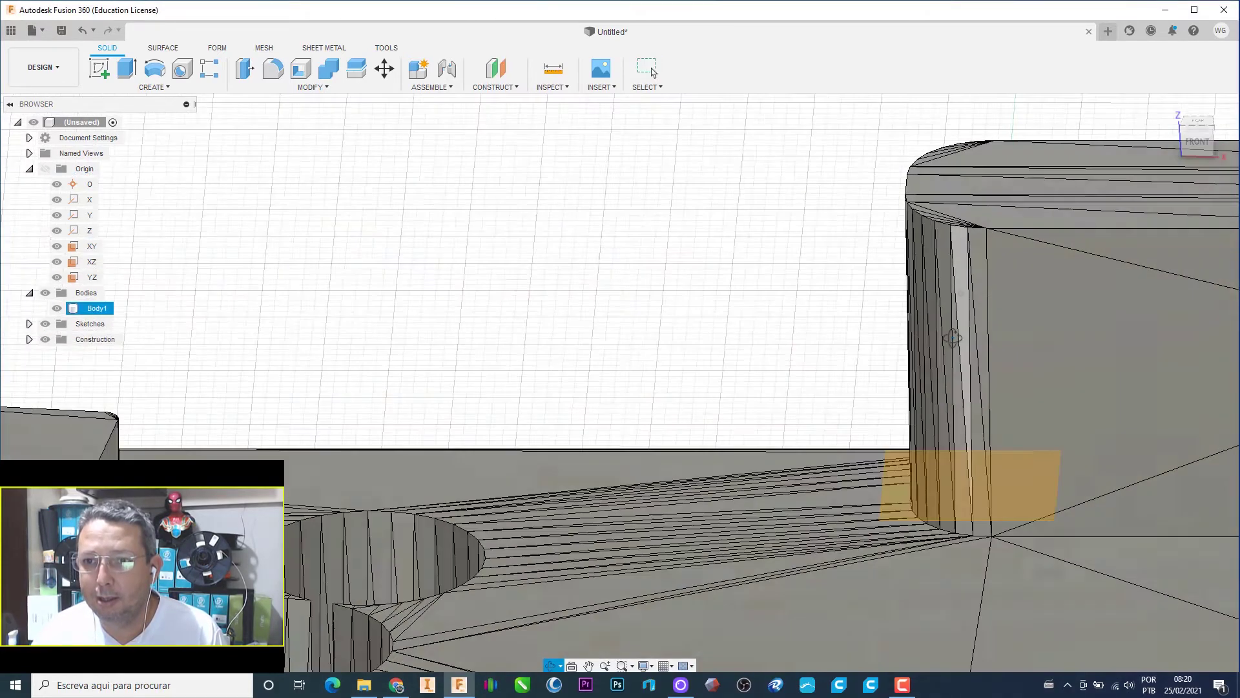
pyautogui.scroll(-5, 940, 391)
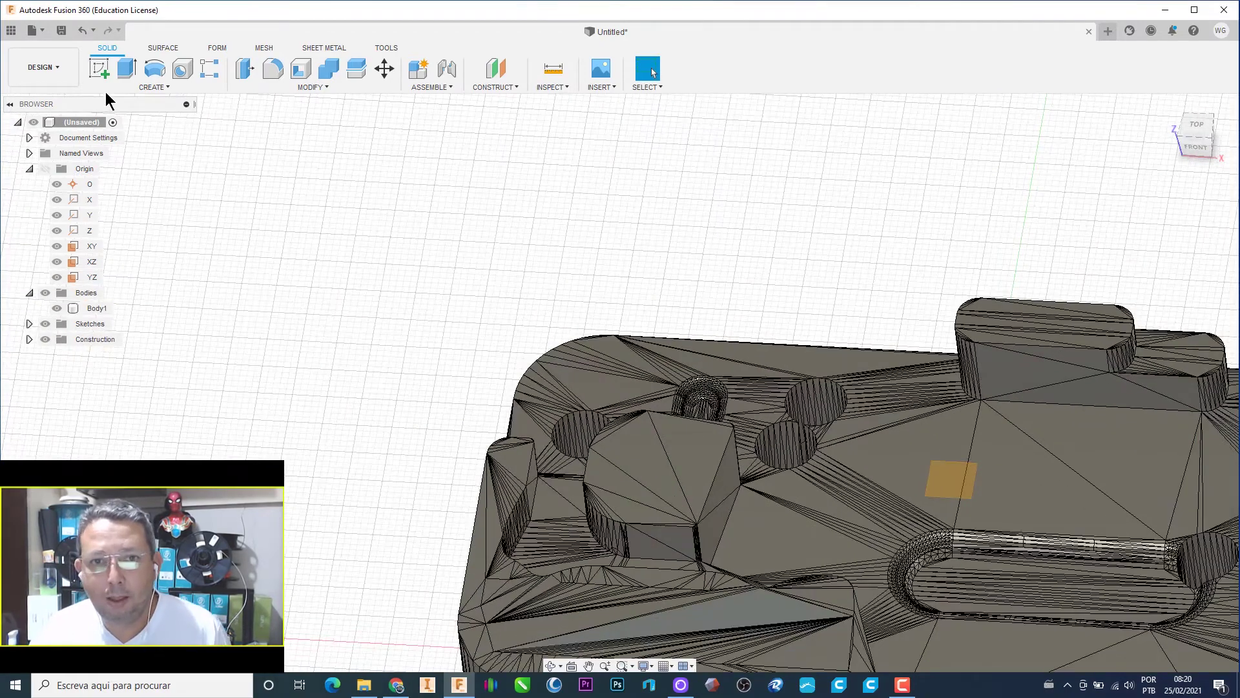
# Step: Start a sketch on the 39 mm offset plane and begin a text frame
pyautogui.click(946, 485)
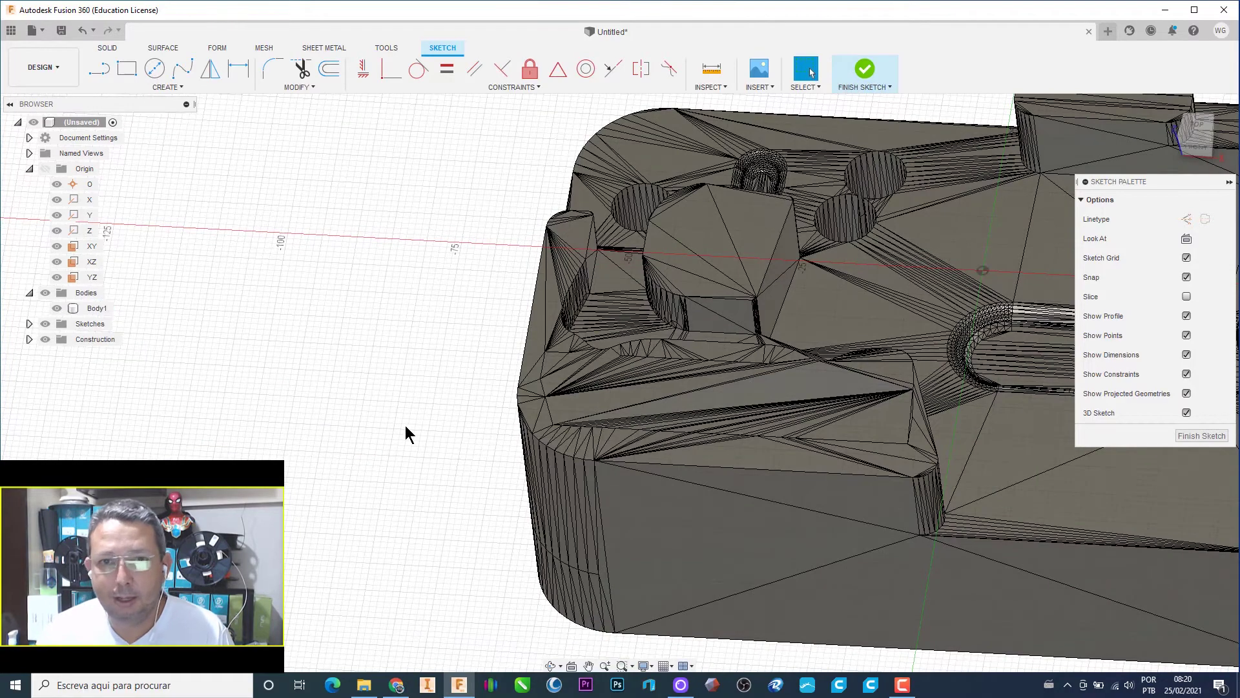
pyautogui.click(169, 87)
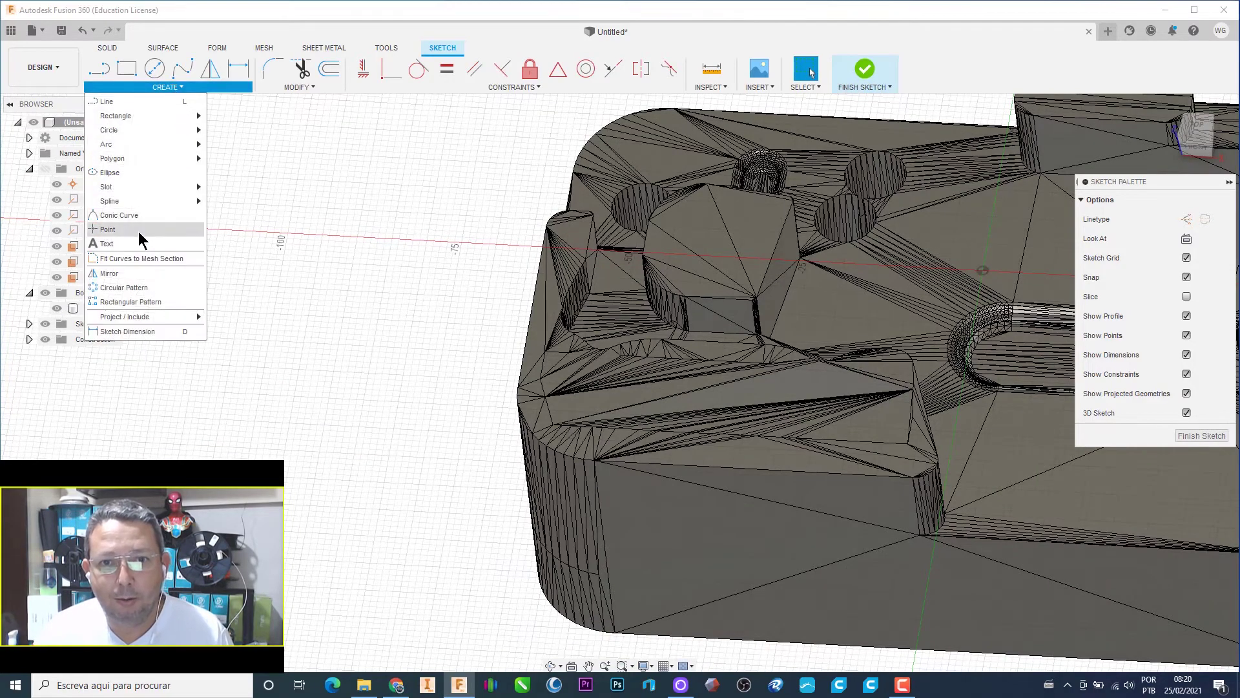
pyautogui.click(128, 244)
pyautogui.click(546, 395)
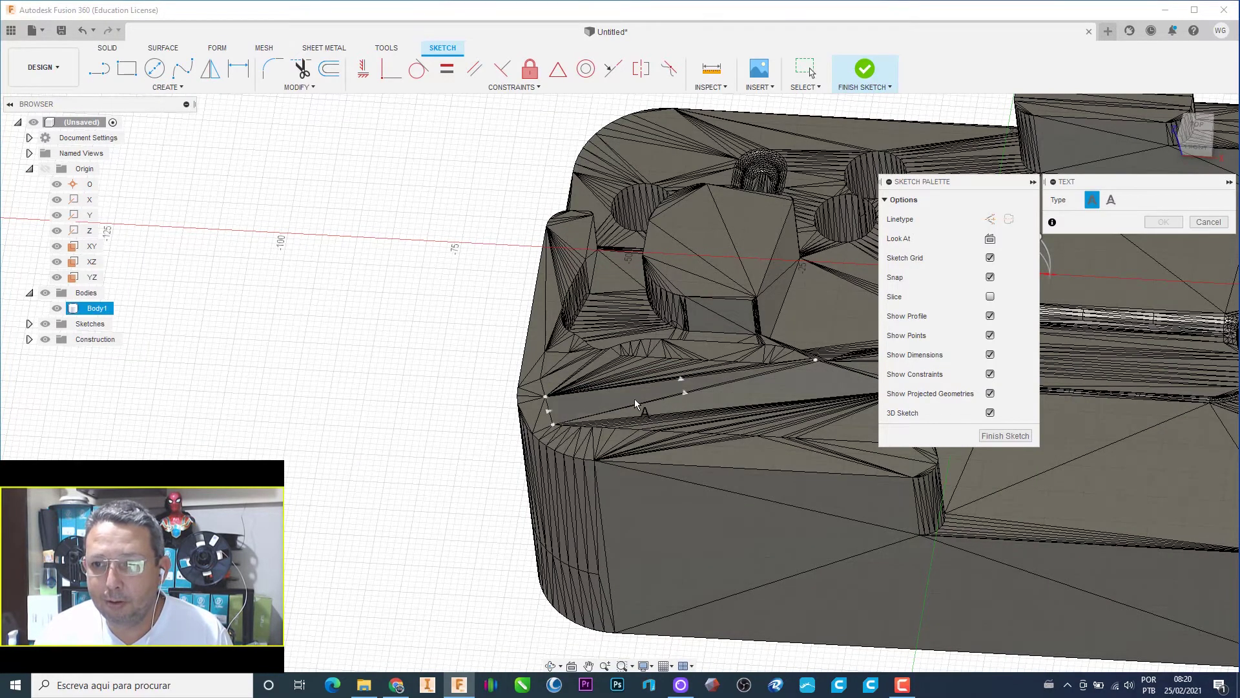
pyautogui.scroll(2, 569, 378)
pyautogui.scroll(3, 548, 360)
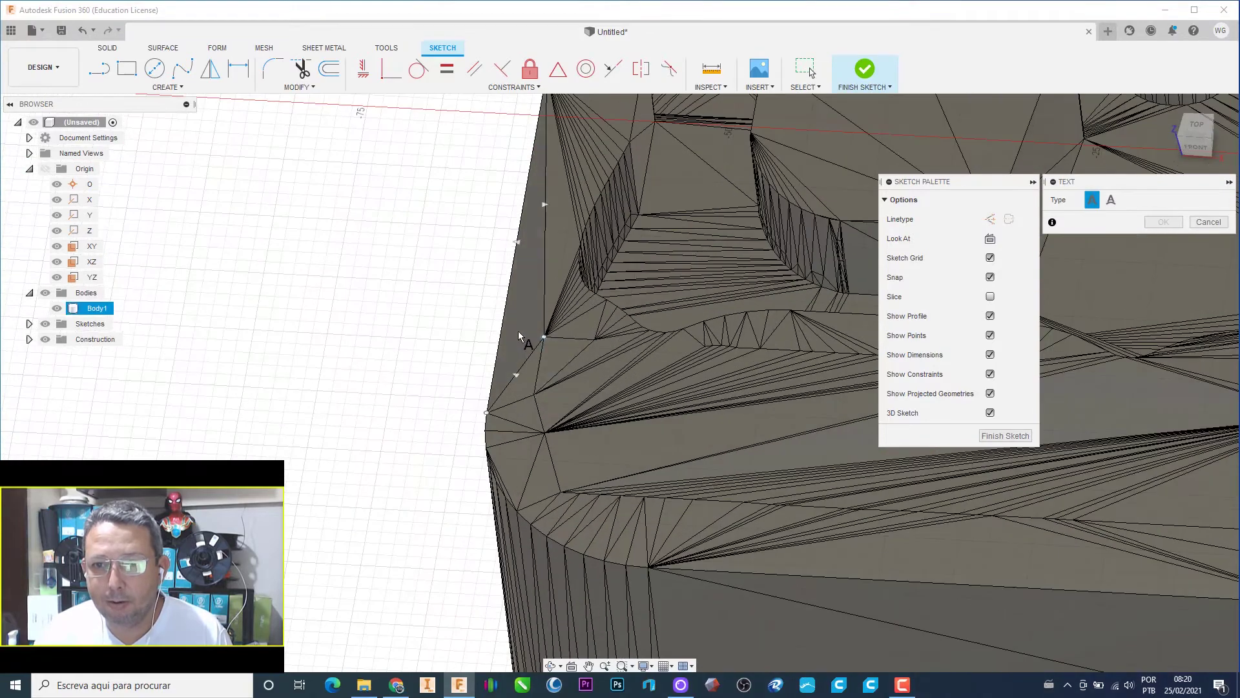
pyautogui.scroll(-4, 518, 335)
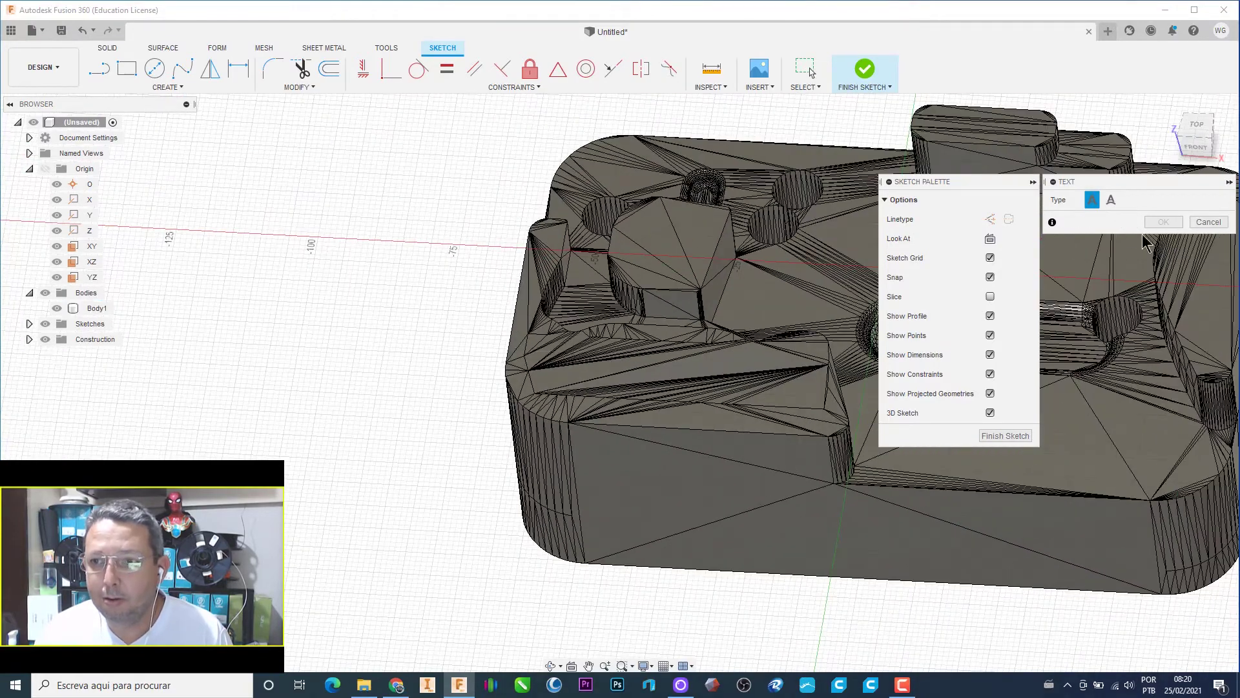
# Step: Place the text frame with the author's name at 10 mm height and finish the sketch
pyautogui.click(516, 340)
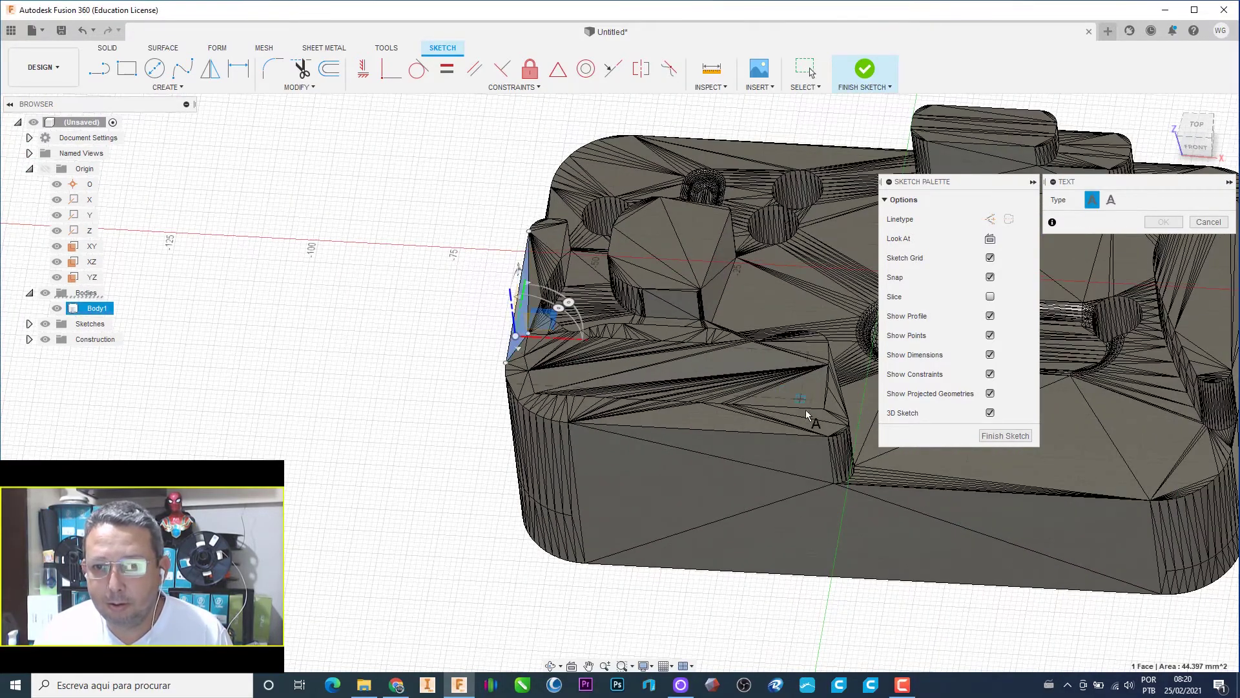
pyautogui.click(816, 427)
pyautogui.write('wilson')
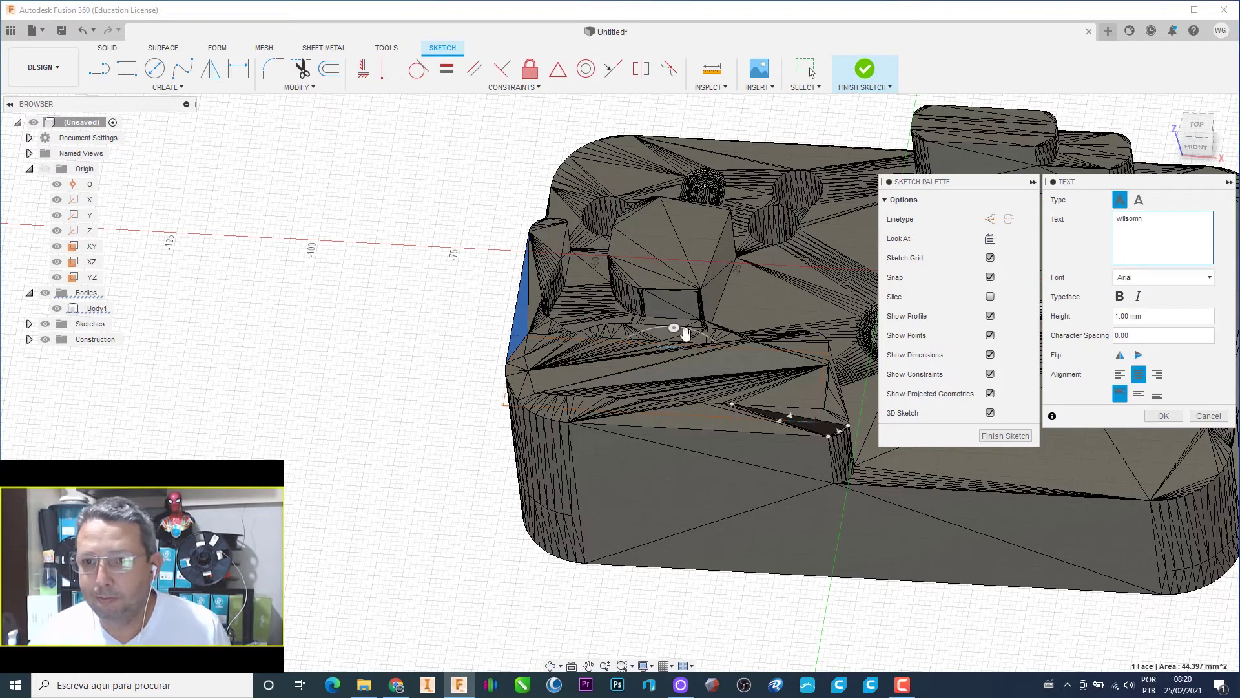
pyautogui.scroll(5, 656, 358)
pyautogui.write('10')
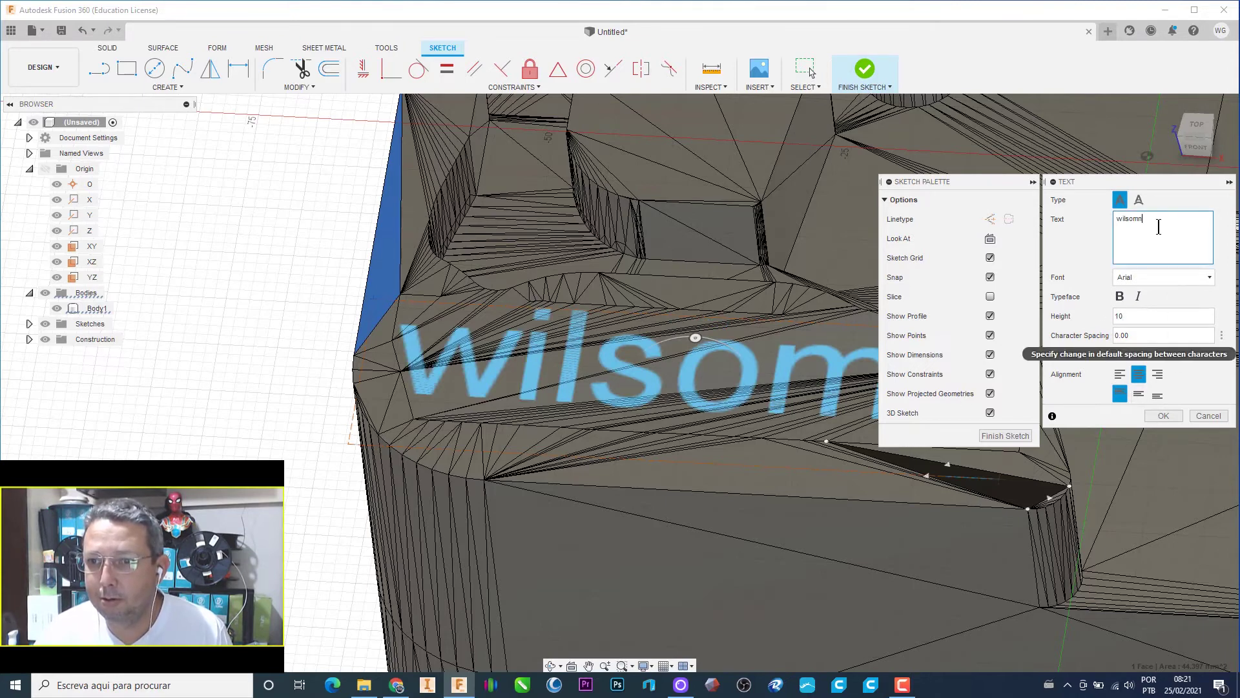
pyautogui.press('BackSpace')
pyautogui.press('BackSpace')
pyautogui.write('n')
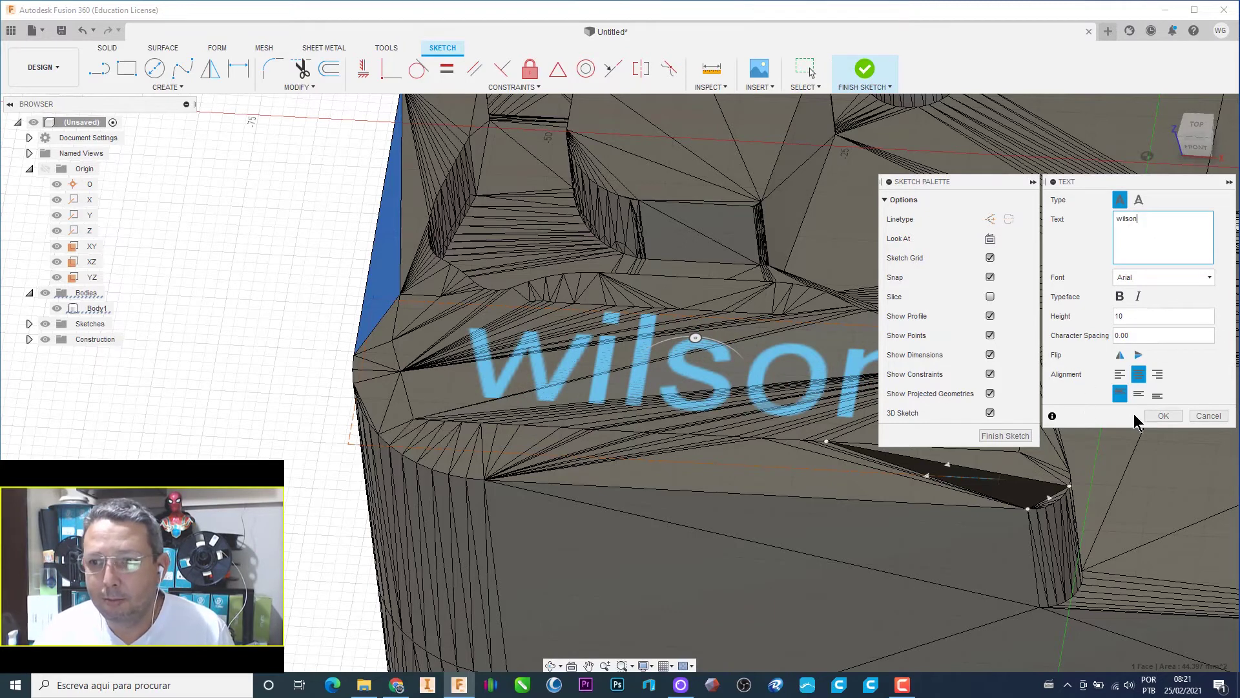
pyautogui.click(1166, 419)
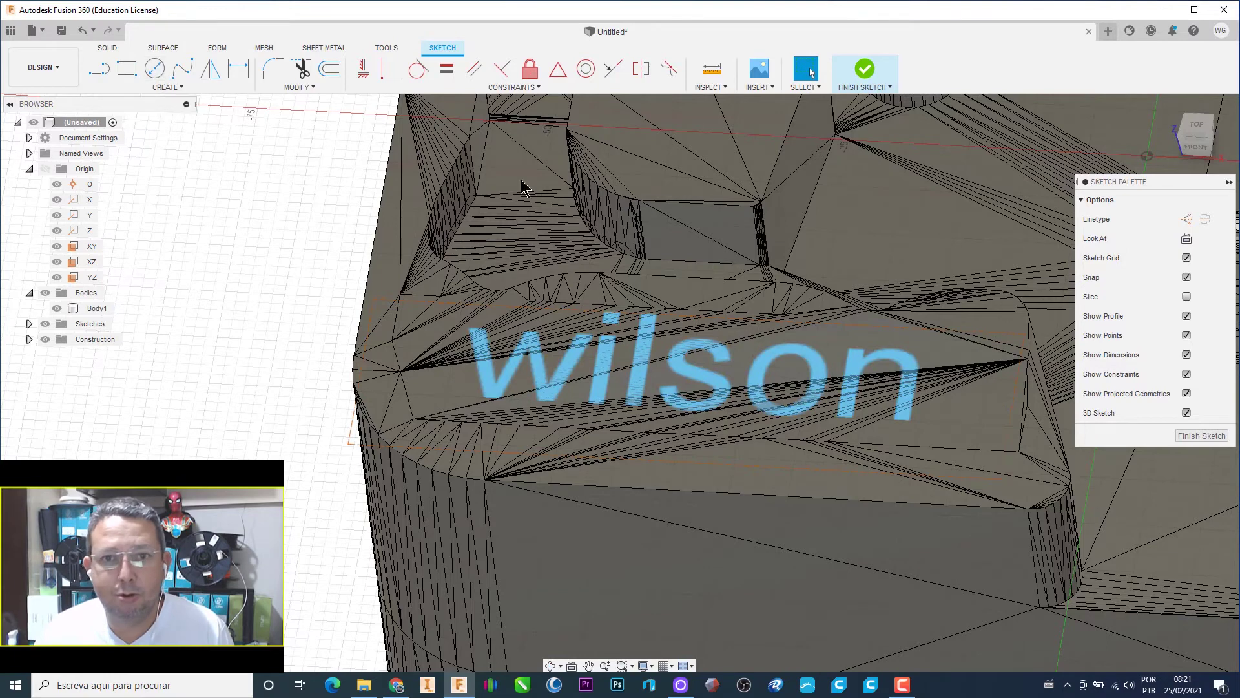
pyautogui.click(865, 71)
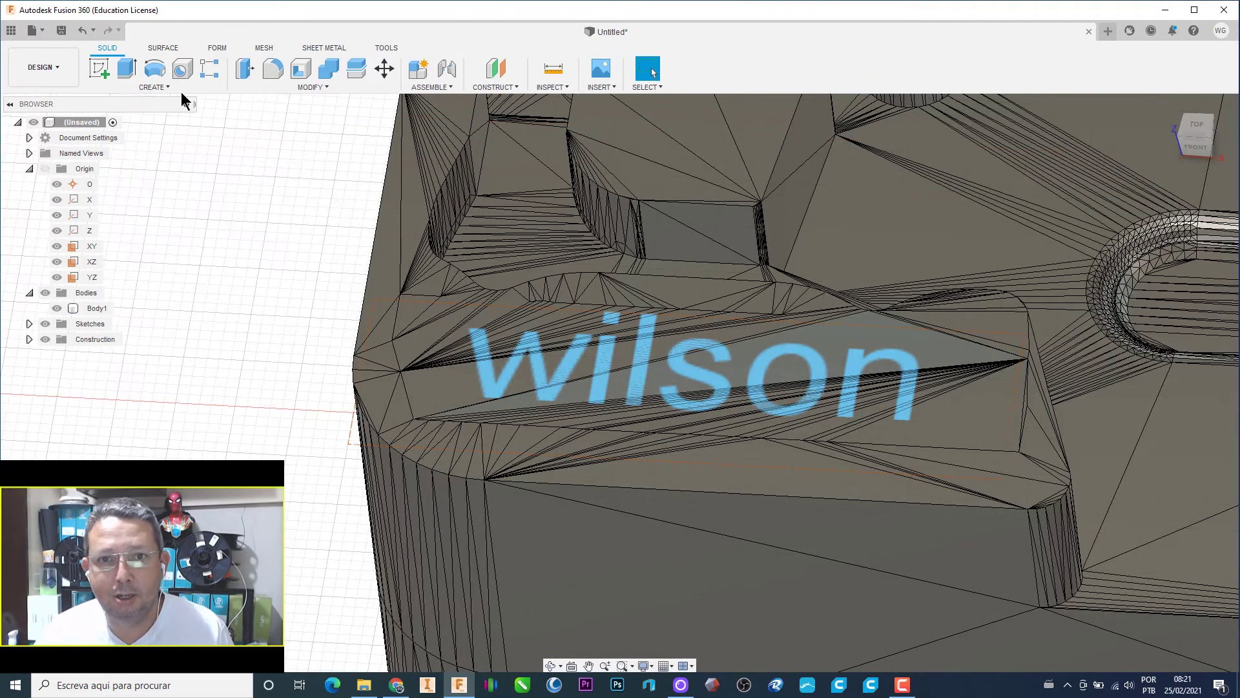
pyautogui.click(121, 73)
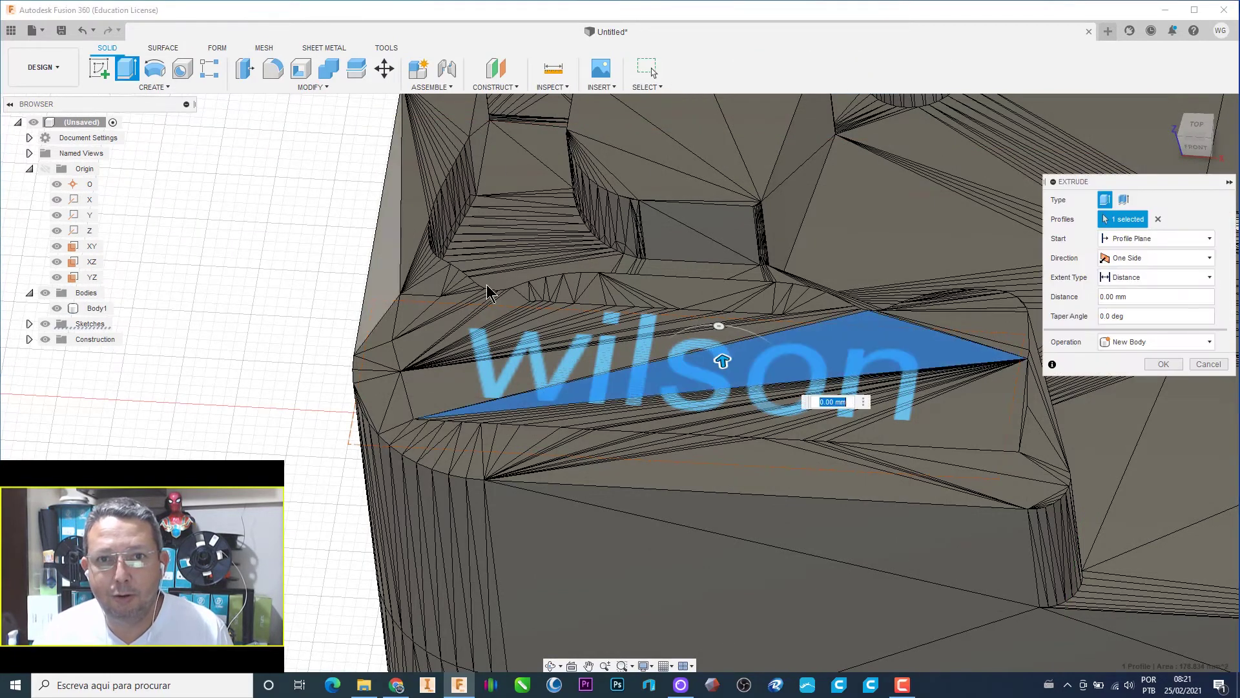
pyautogui.click(521, 370)
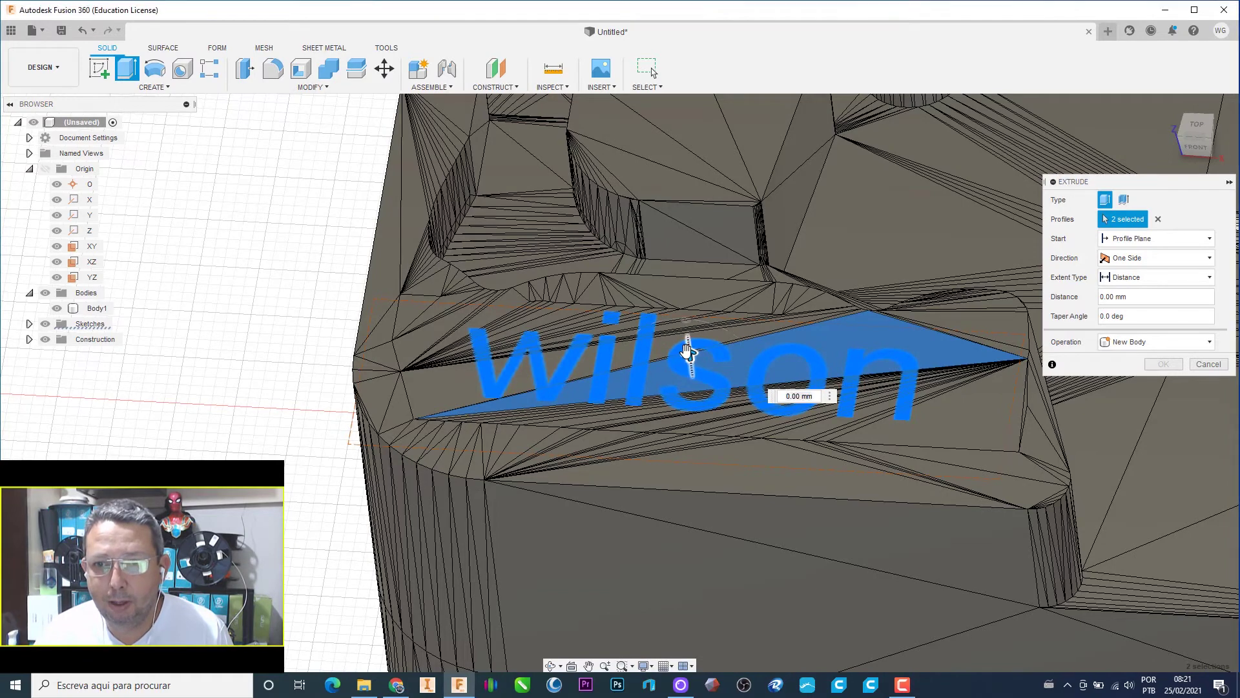
pyautogui.moveTo(688, 387); pyautogui.dragTo(697, 410)
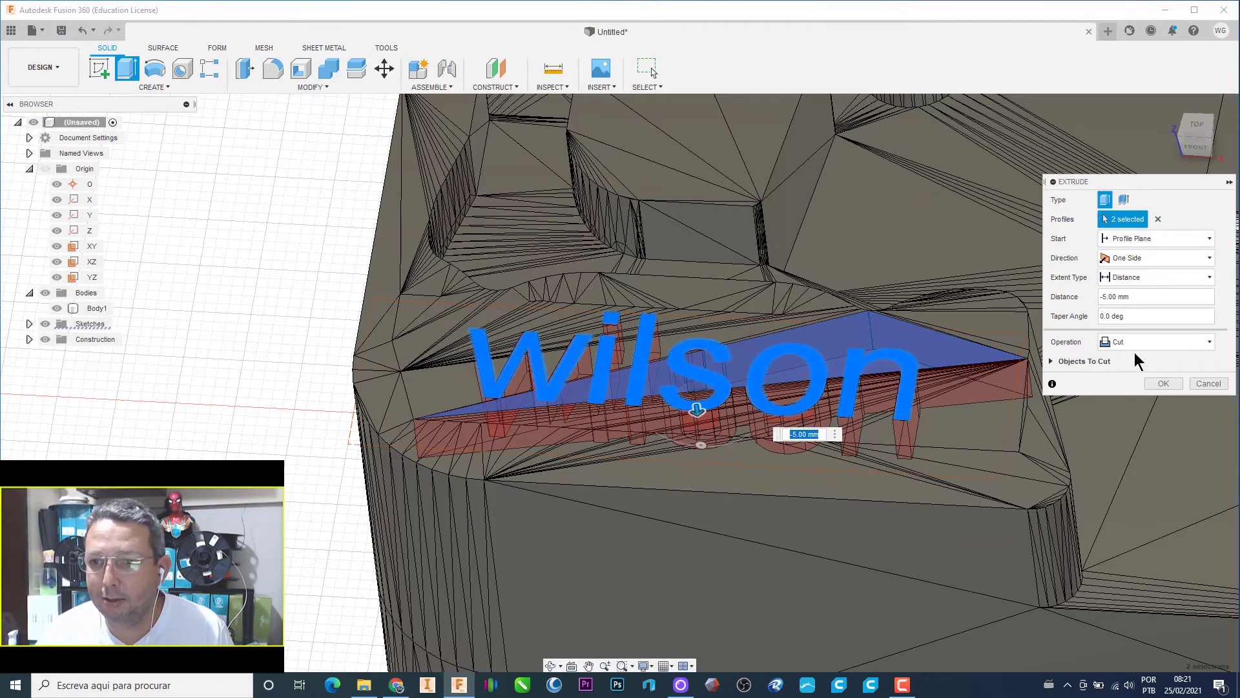
pyautogui.click(1209, 383)
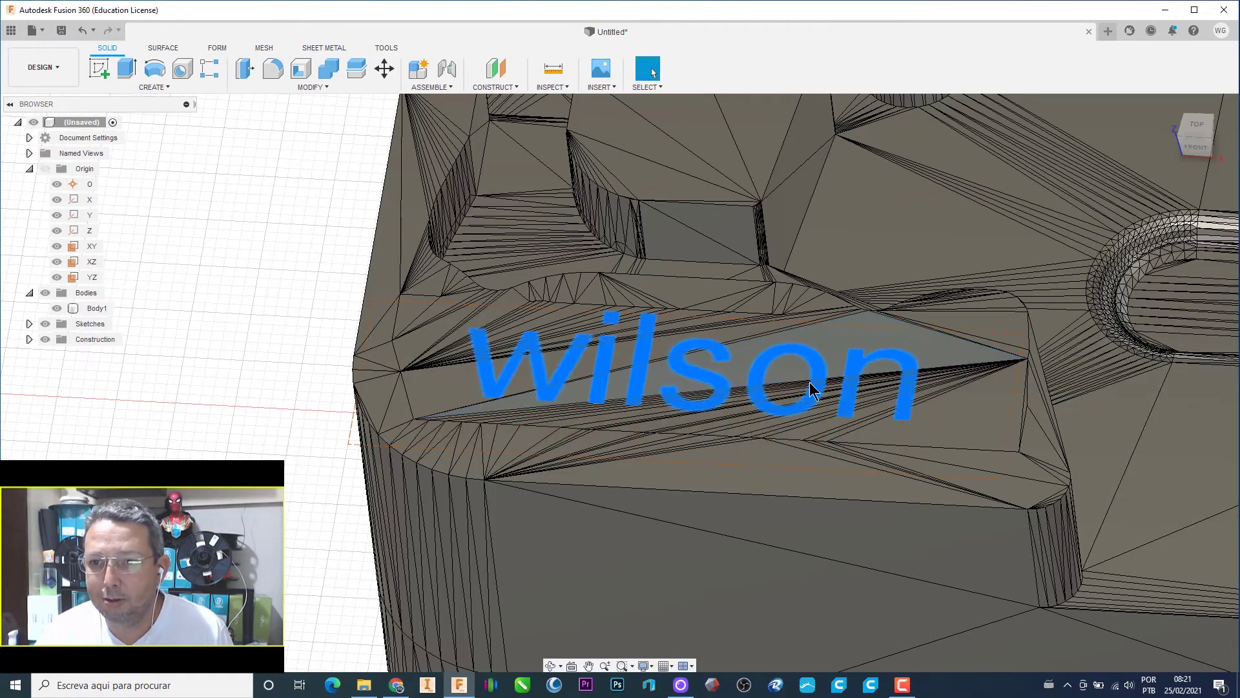
# Step: Expand Sketches, hide Sketch1 and delete it, keeping Sketch2 with the name text
pyautogui.scroll(5, 561, 373)
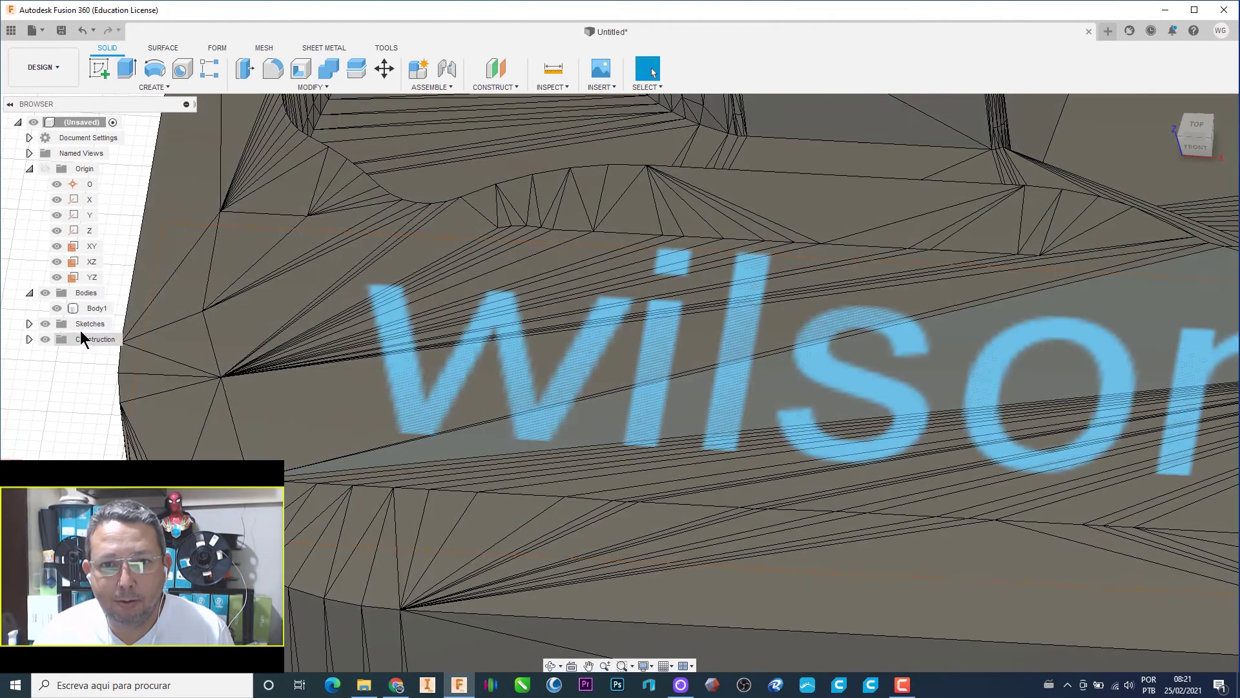
pyautogui.click(29, 324)
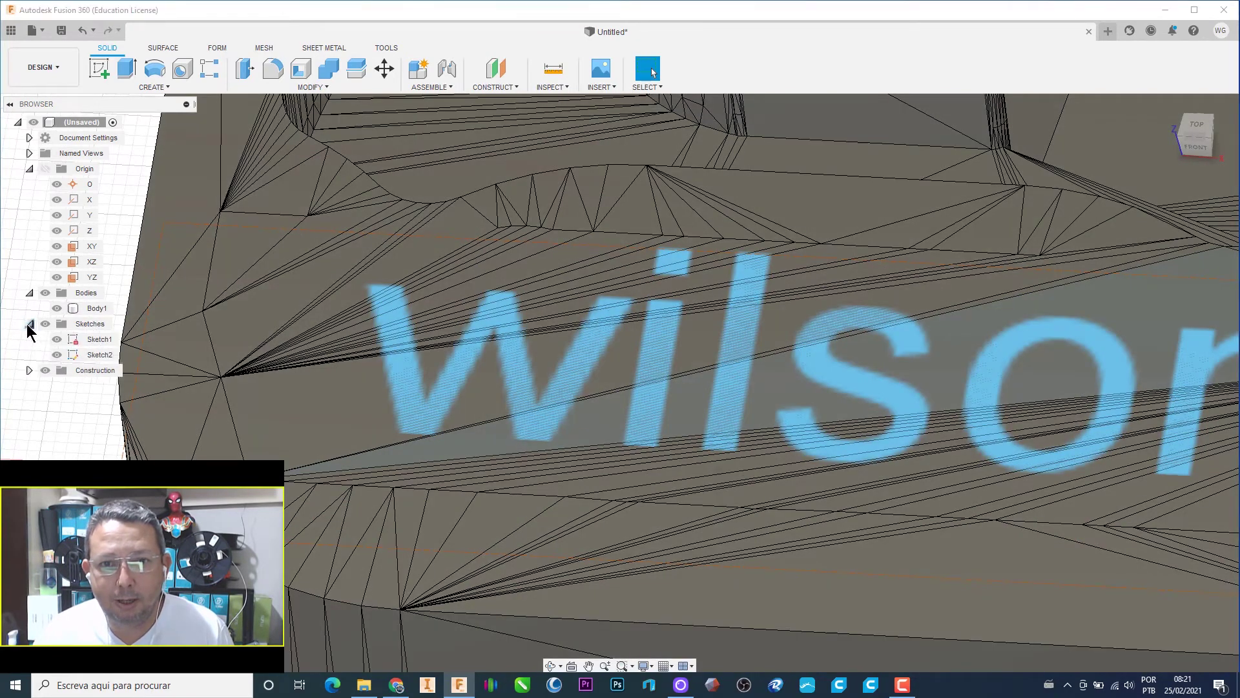
pyautogui.click(58, 339)
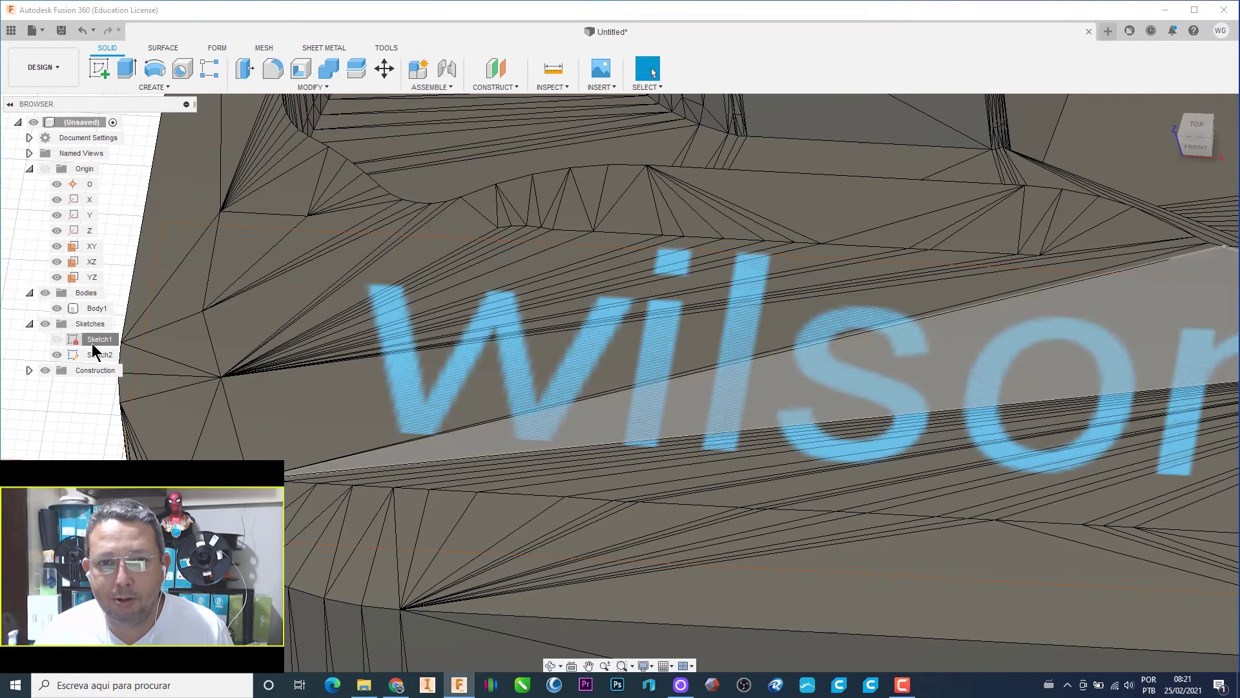
pyautogui.click(92, 357)
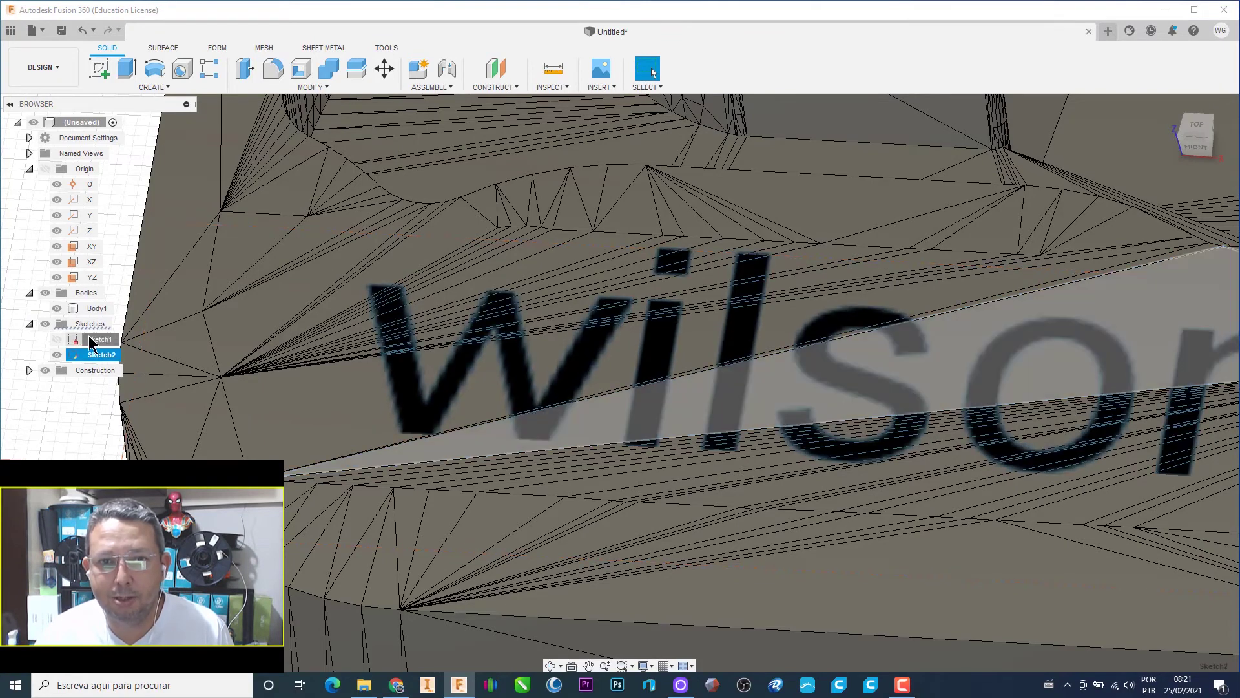
pyautogui.rightClick(94, 341)
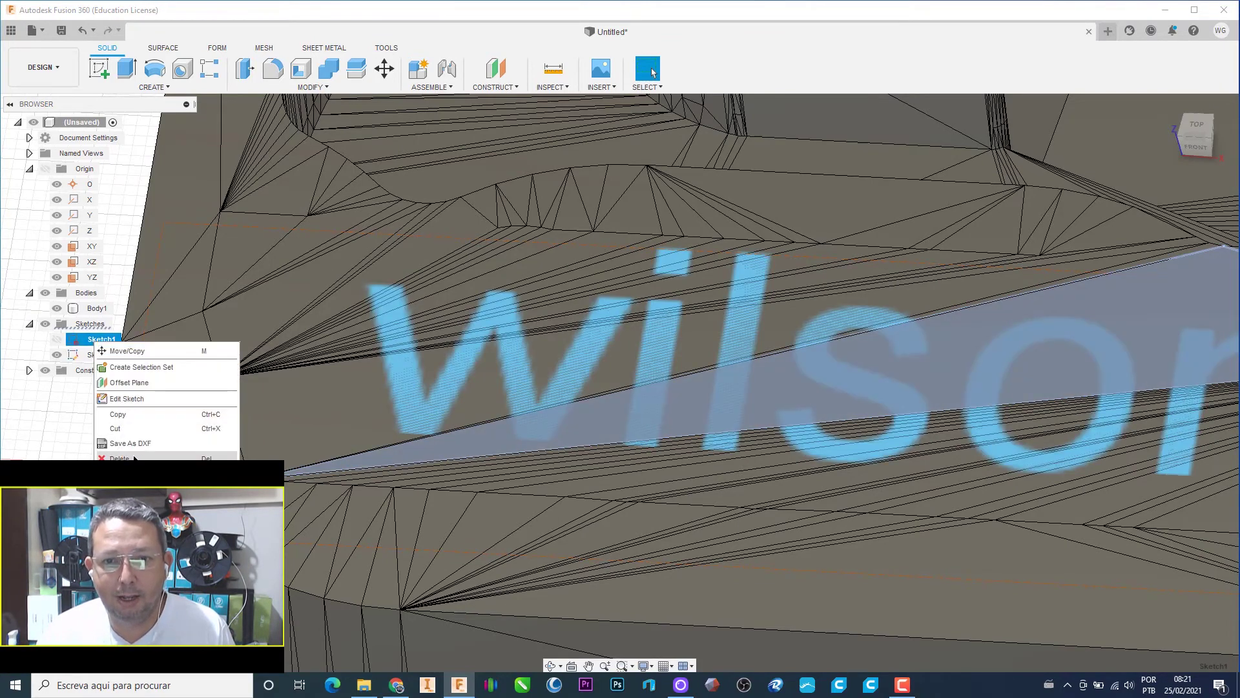
pyautogui.click(120, 457)
pyautogui.click(95, 340)
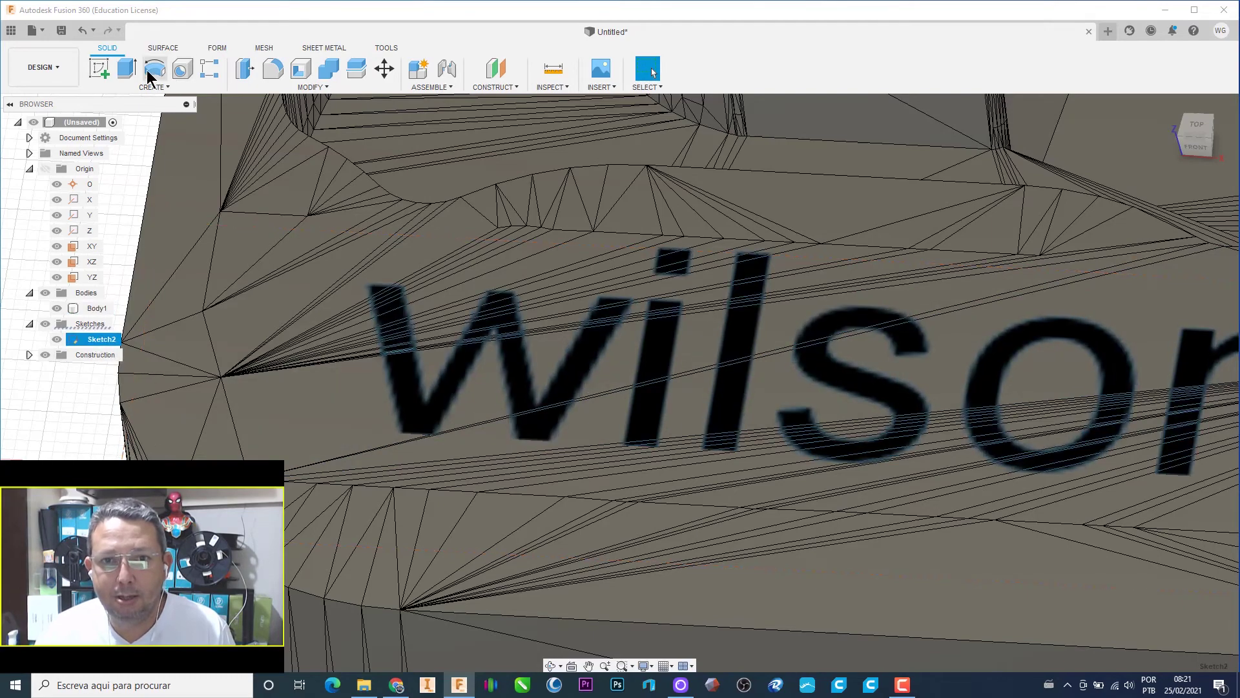
# Step: Start an extrusion of the name text profile on the block top
pyautogui.click(124, 77)
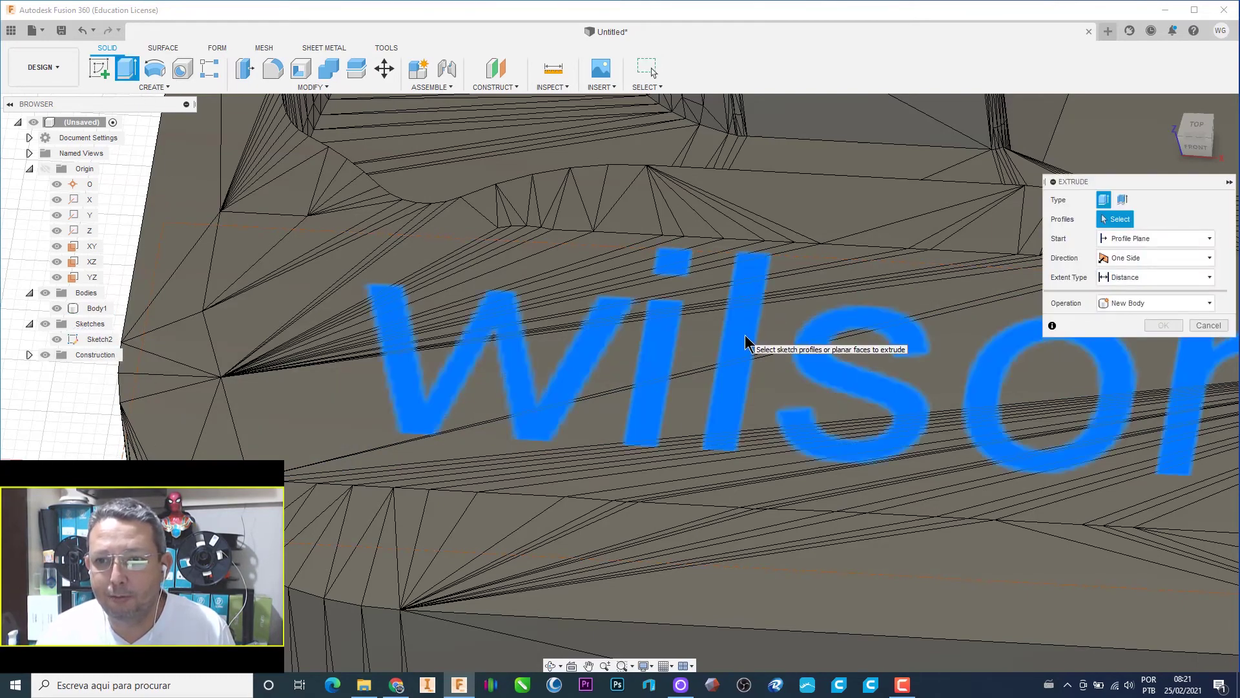
pyautogui.scroll(2, 737, 352)
pyautogui.scroll(-5, 351, 187)
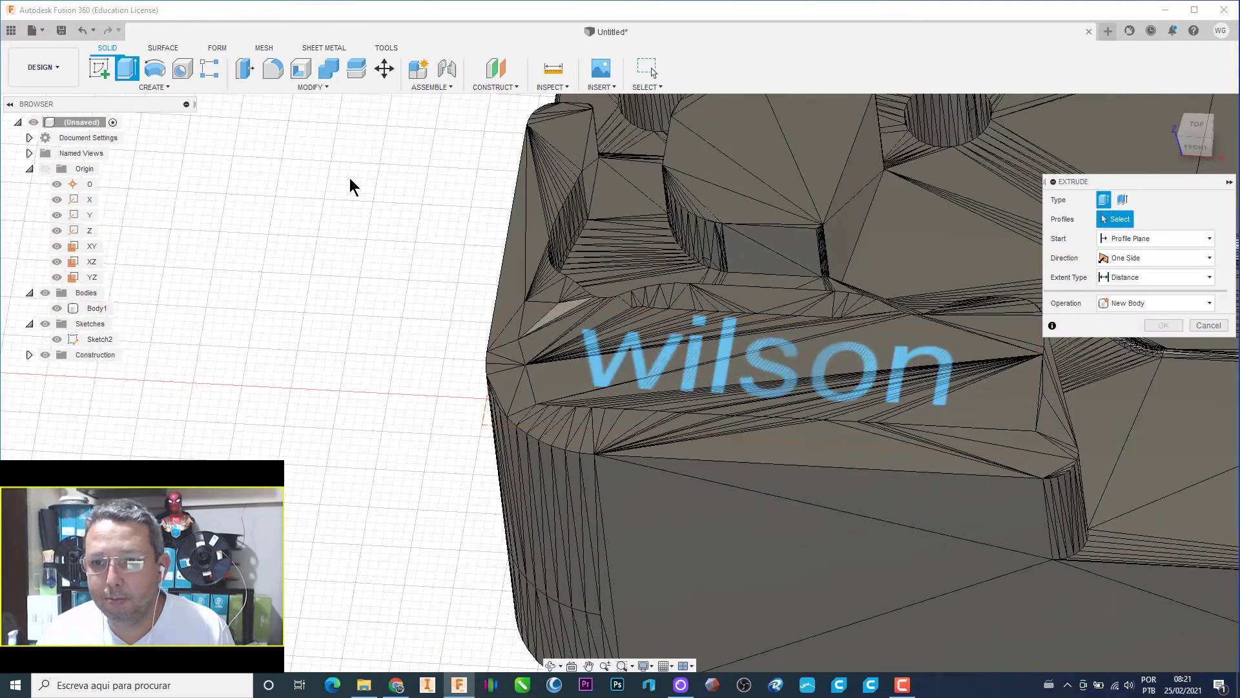
pyautogui.click(733, 363)
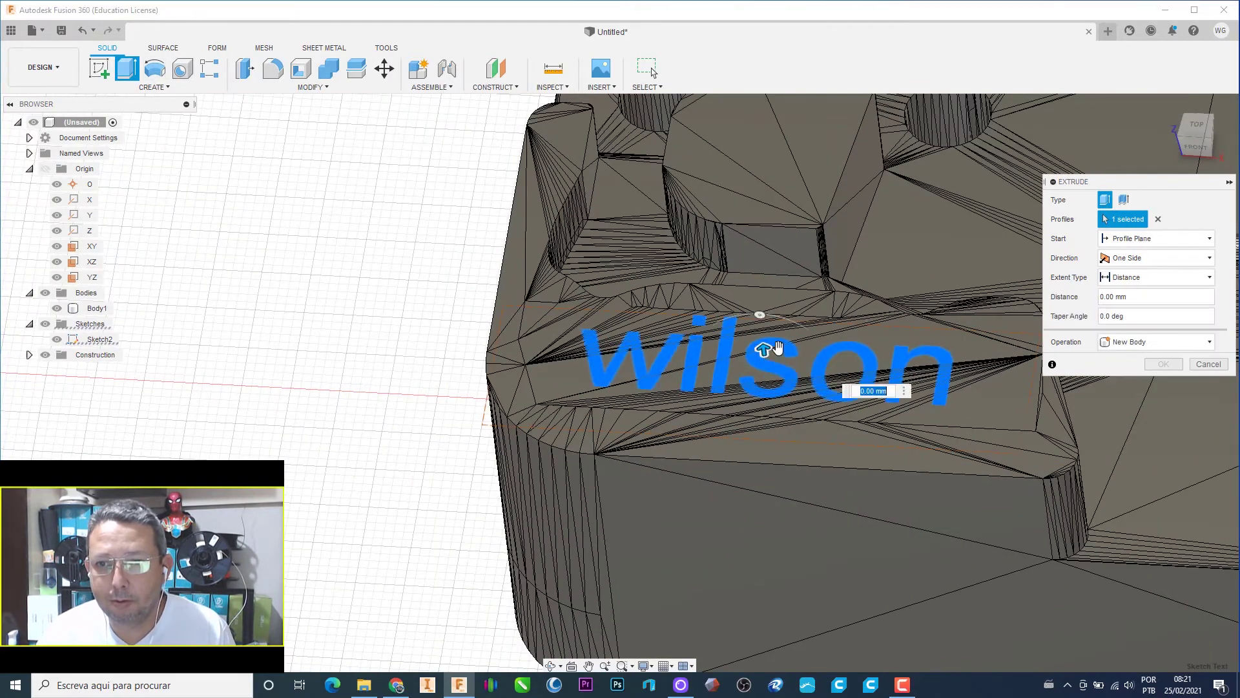
pyautogui.click(765, 348)
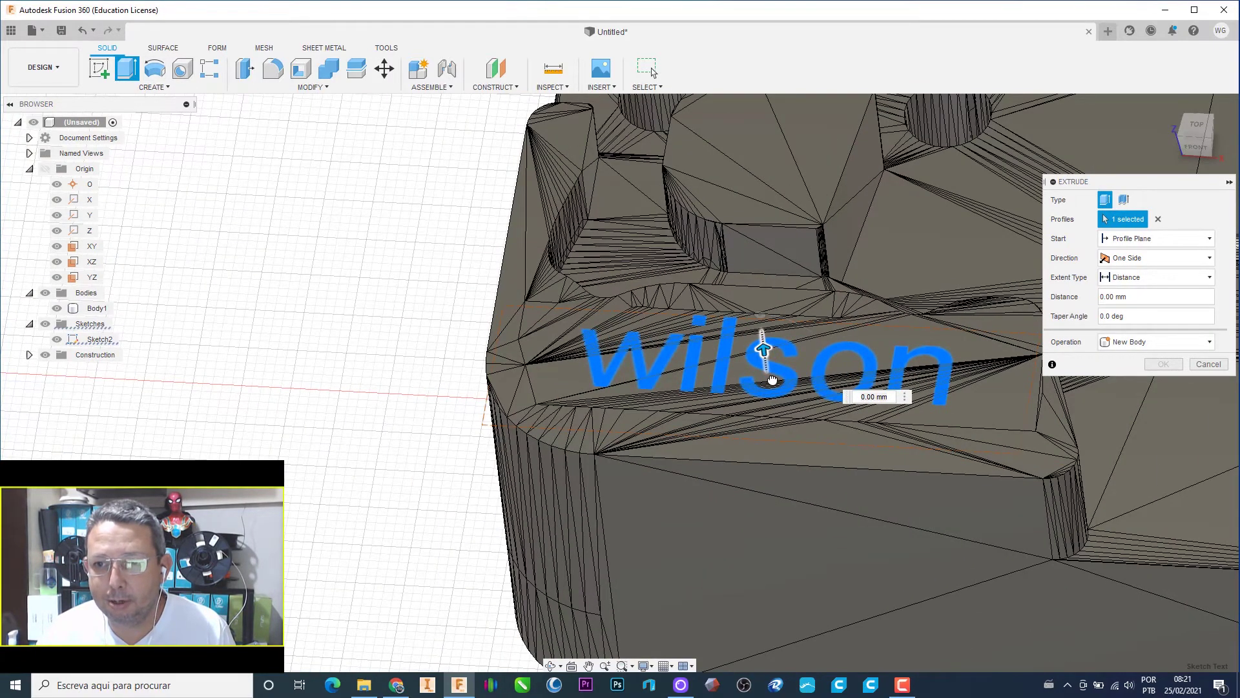
pyautogui.moveTo(772, 379); pyautogui.dragTo(735, 275)
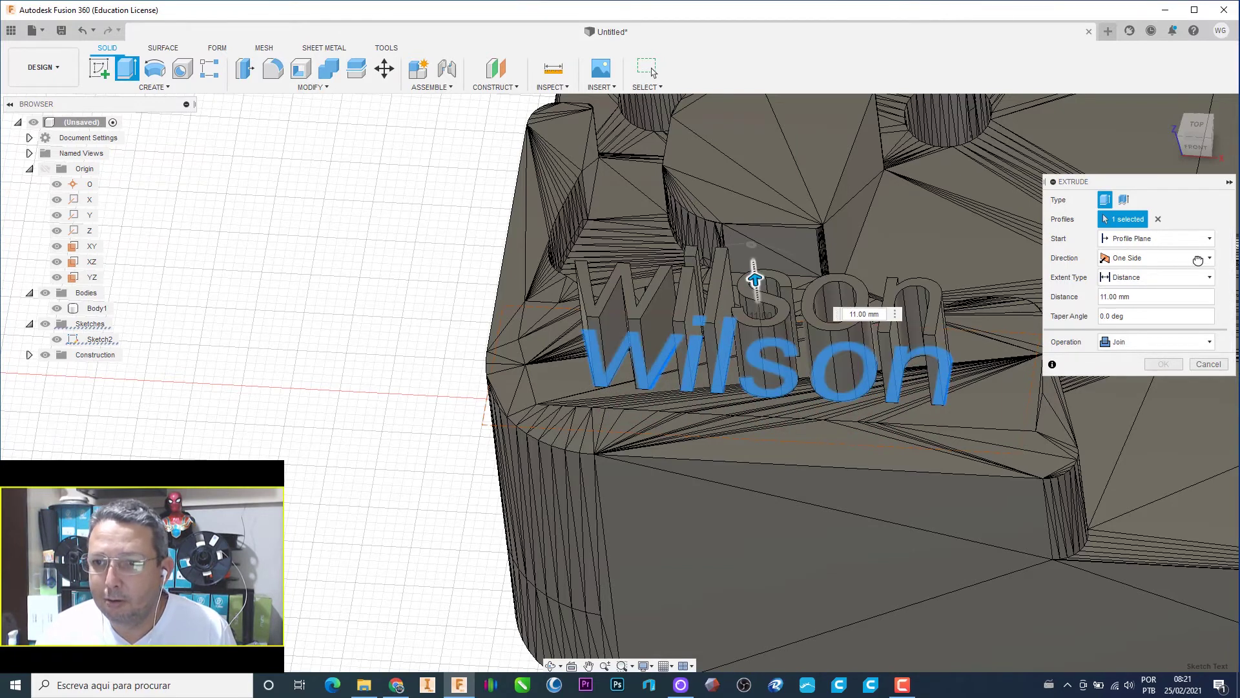
# Step: Set the letter extrusion to 1 mm upward with Join and confirm it
pyautogui.moveTo(846, 471)
pyautogui.keyDown('shift'); pyautogui.mouseDown(button='middle')
pyautogui.moveTo(838, 432)
pyautogui.moveTo(794, 478)
pyautogui.moveTo(759, 484)
pyautogui.moveTo(778, 503)
pyautogui.mouseUp(button='middle'); pyautogui.keyUp('shift')
pyautogui.scroll(3, 778, 498)
pyautogui.scroll(4, 768, 490)
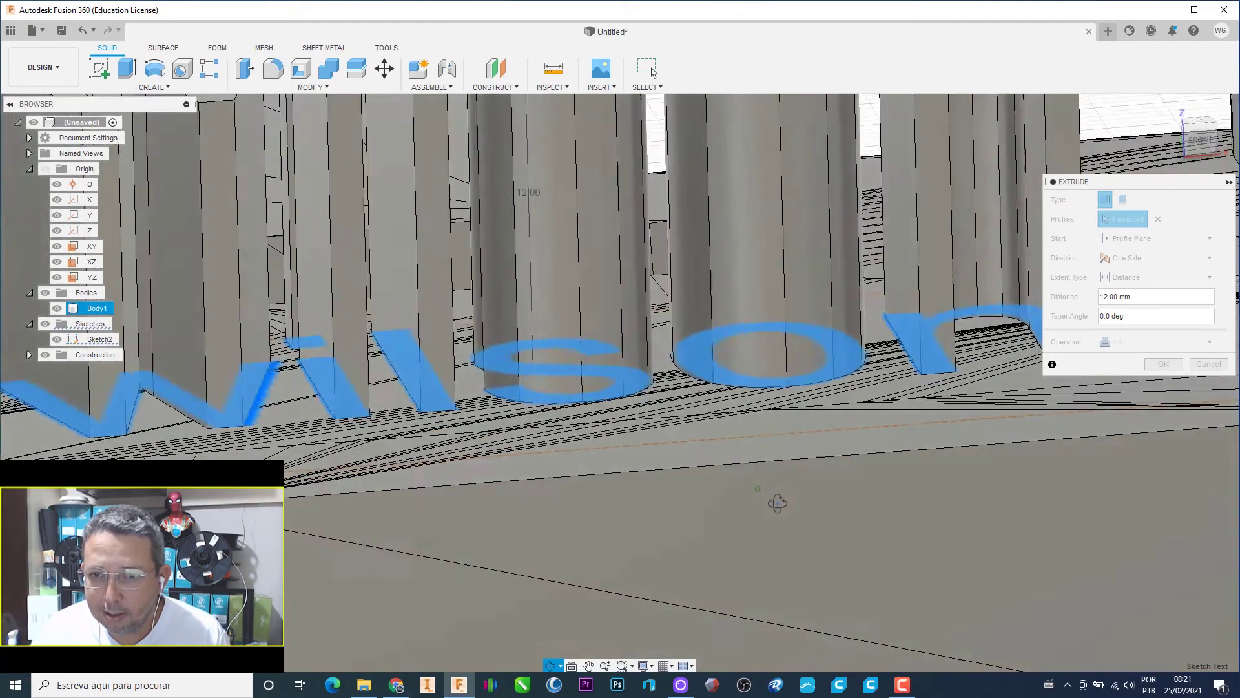
pyautogui.keyDown('shift'); pyautogui.moveTo(778, 503); pyautogui.dragTo(727, 492, button='middle'); pyautogui.keyUp('shift')
pyautogui.scroll(-5, 727, 490)
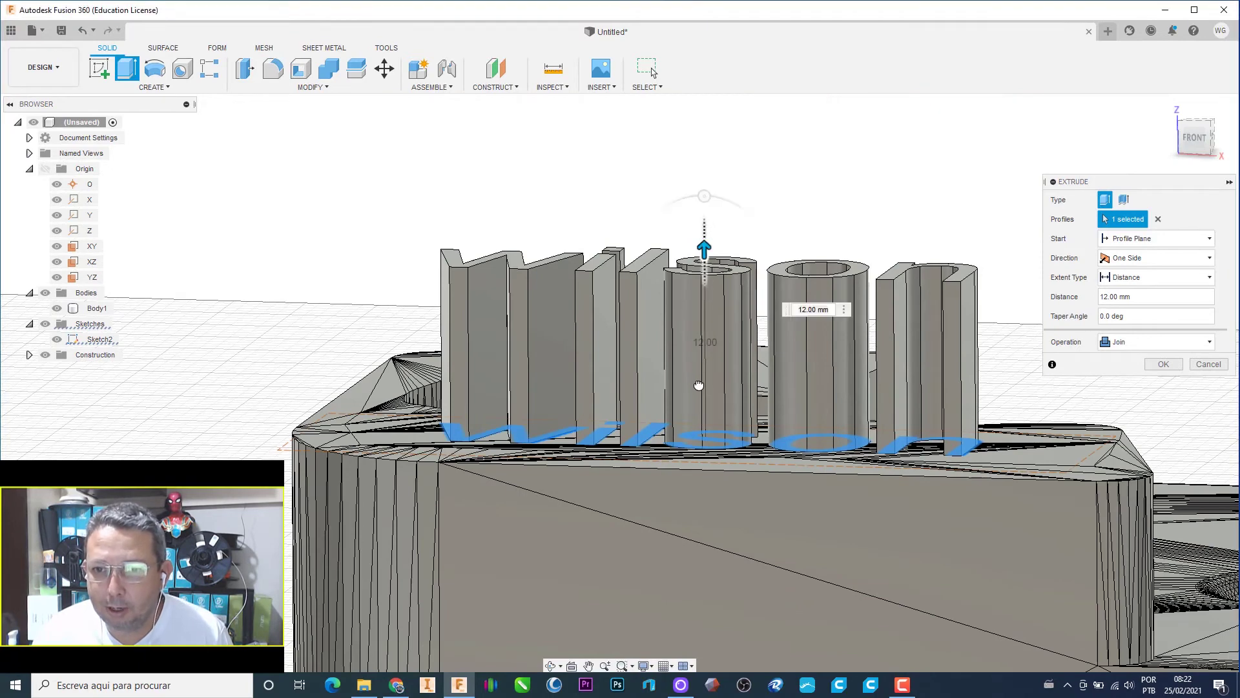
pyautogui.moveTo(699, 395); pyautogui.dragTo(704, 407)
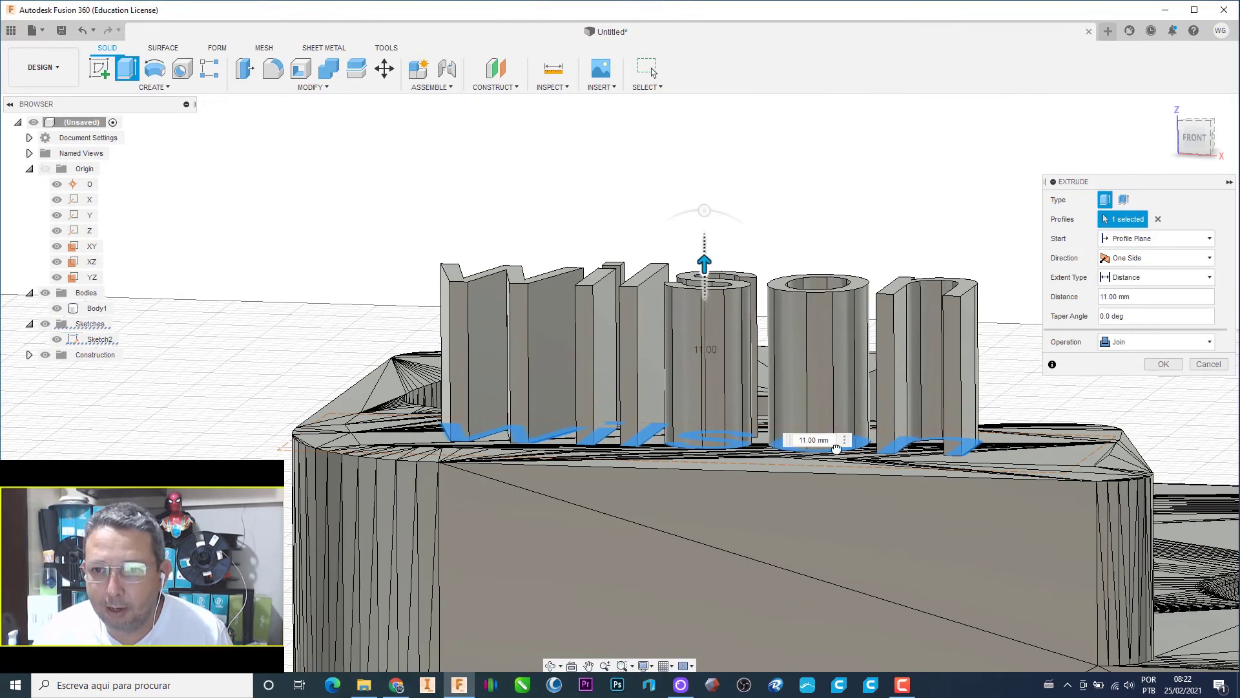
pyautogui.write('2')
pyautogui.write('1')
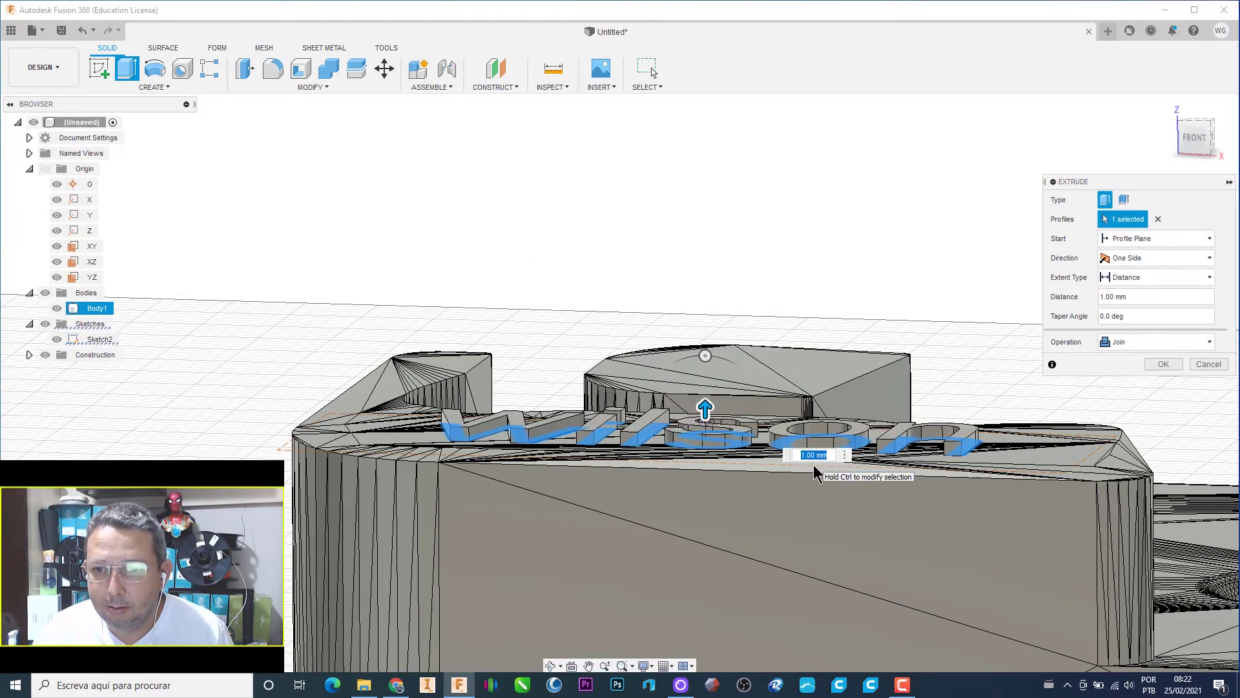
pyautogui.click(1163, 364)
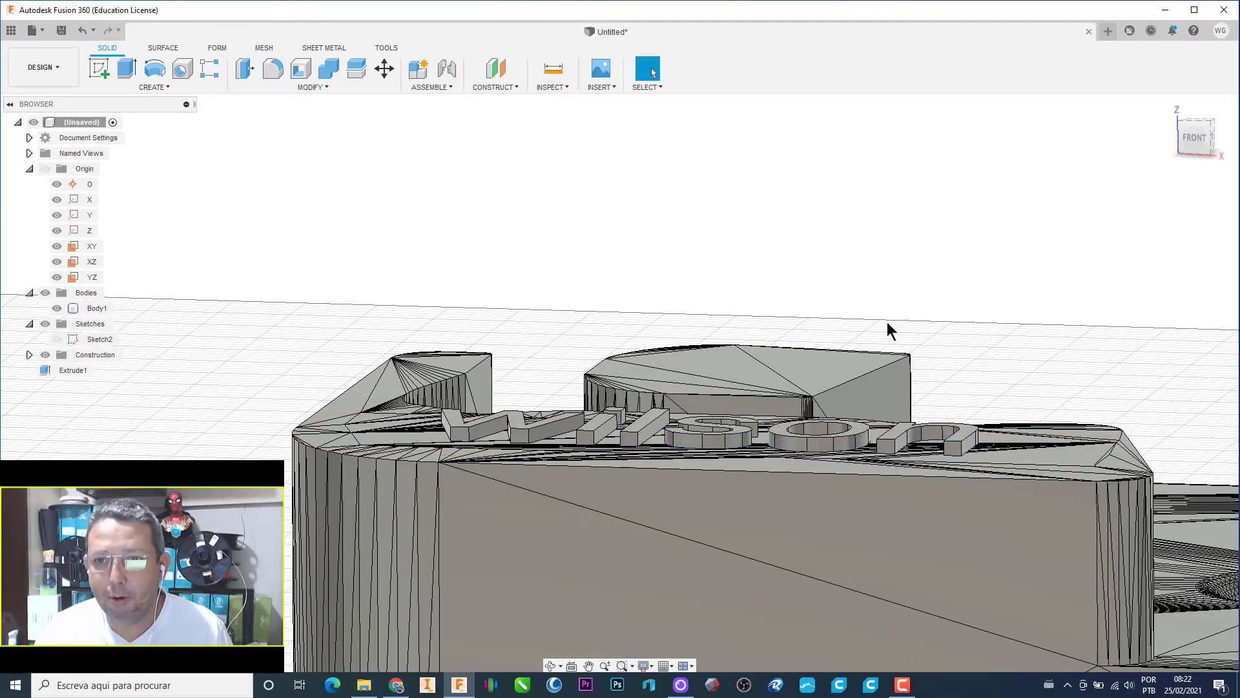
# Step: Export Body1 as final.stl into the Ambiente de trabalho desktop folder
pyautogui.click(1169, 106)
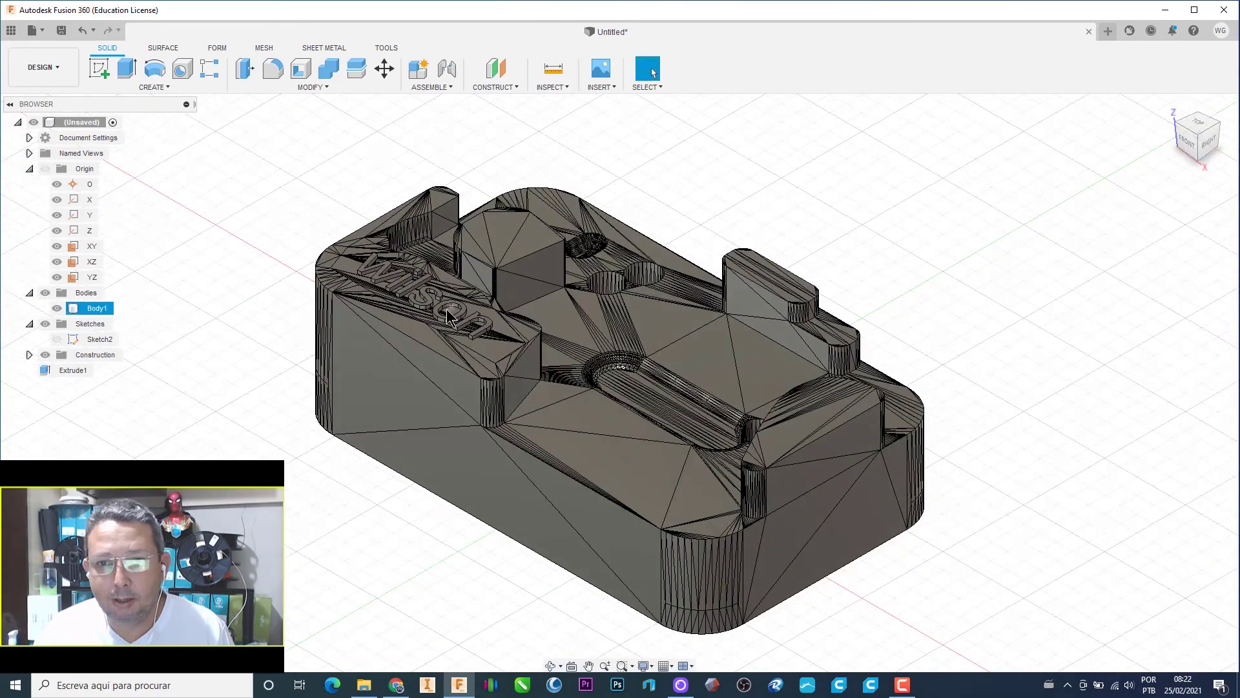
pyautogui.scroll(5, 360, 289)
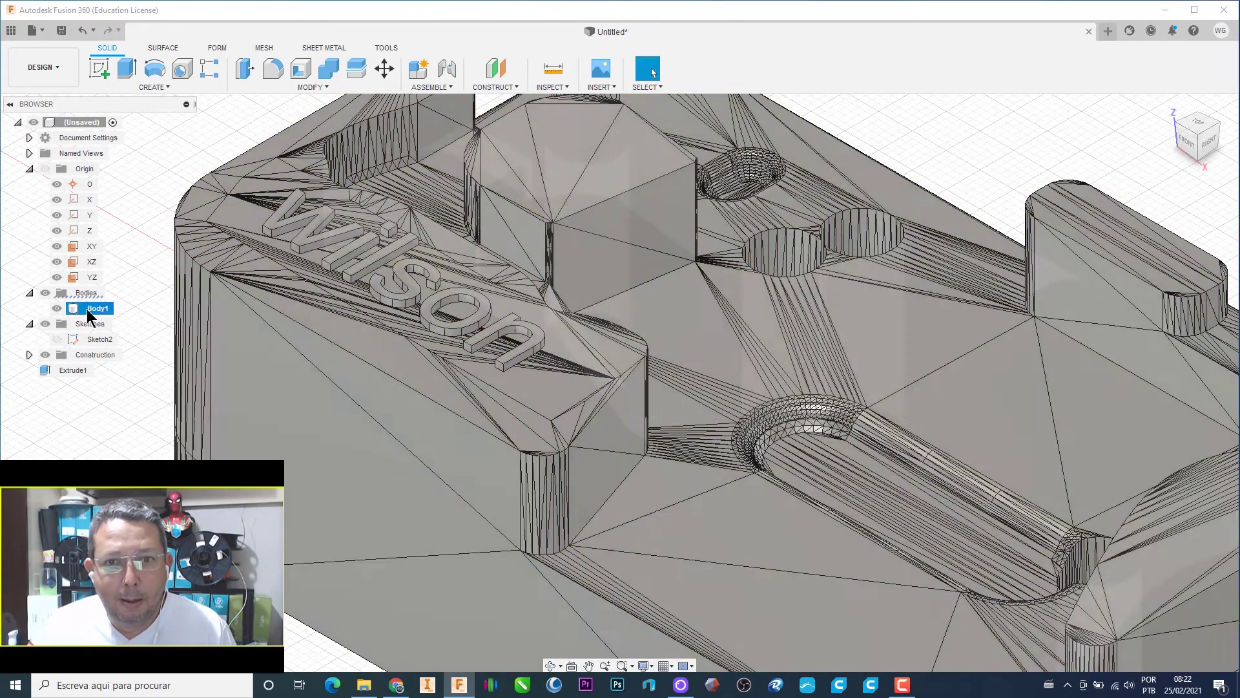
pyautogui.rightClick(91, 311)
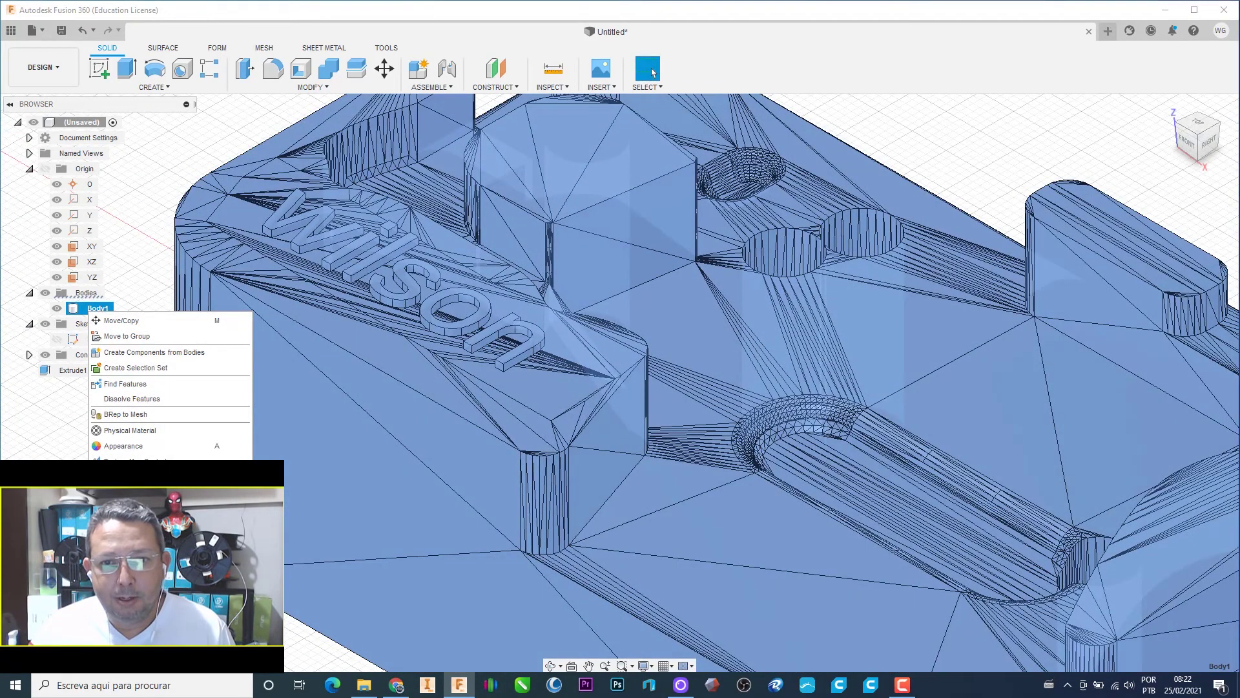
pyautogui.click(130, 493)
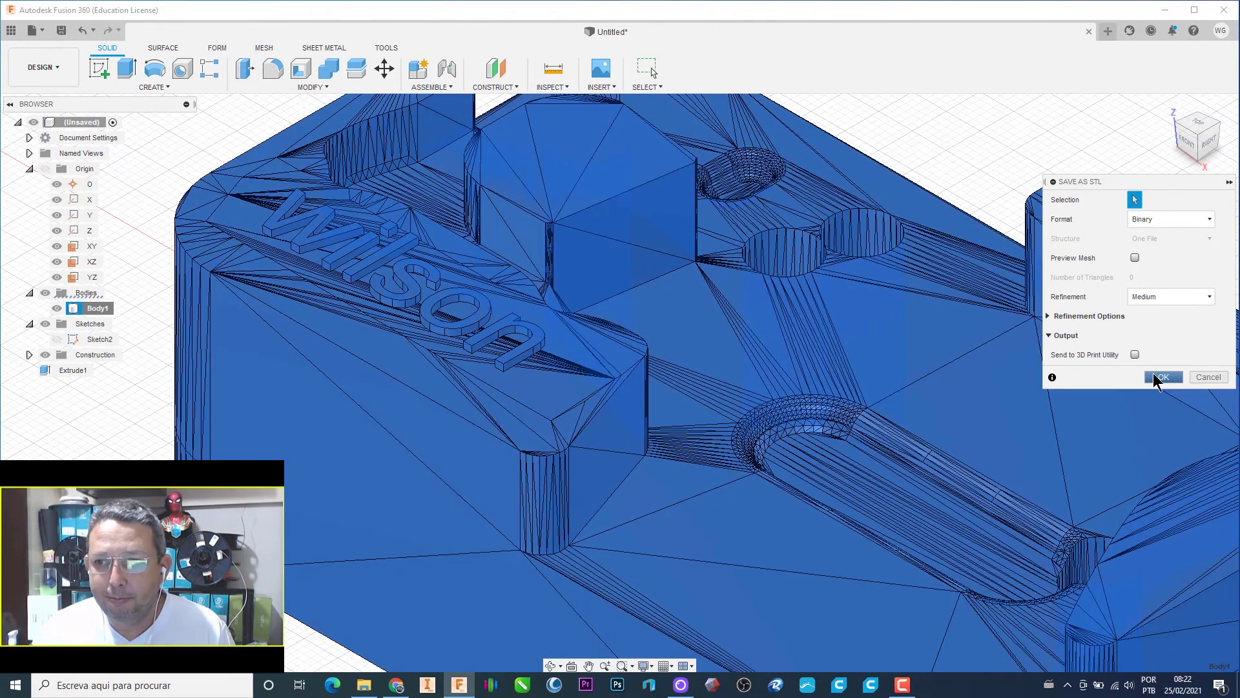
pyautogui.click(1154, 377)
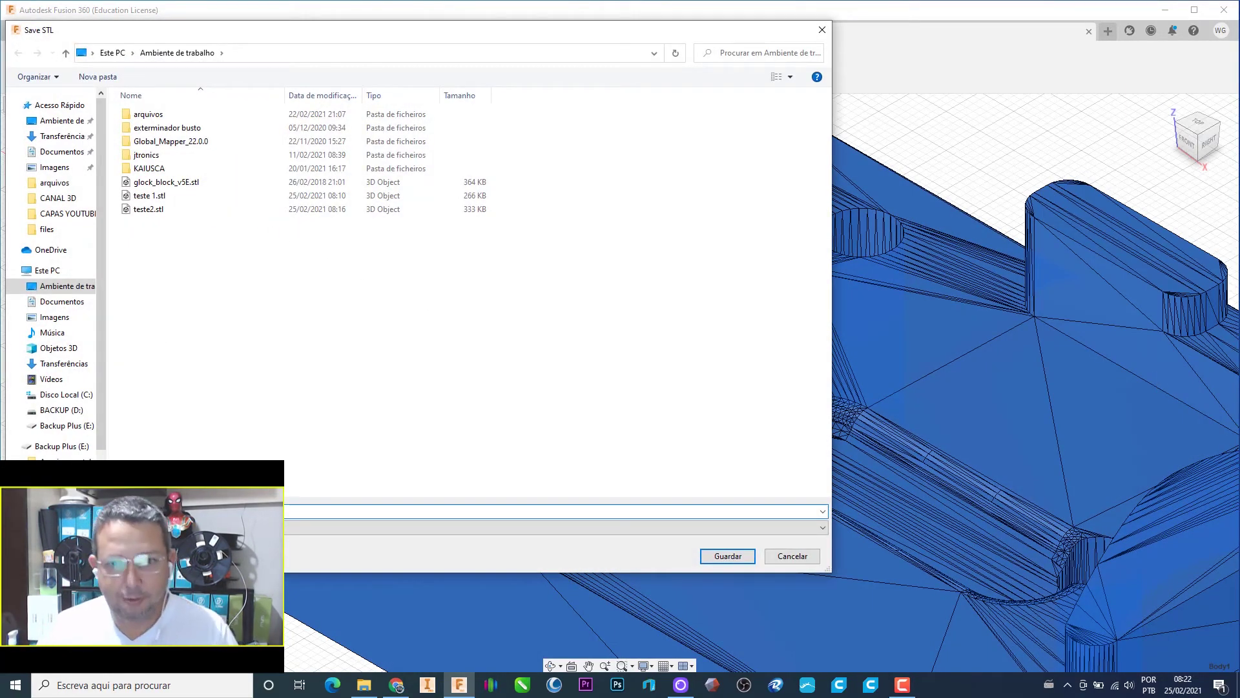
pyautogui.click(727, 556)
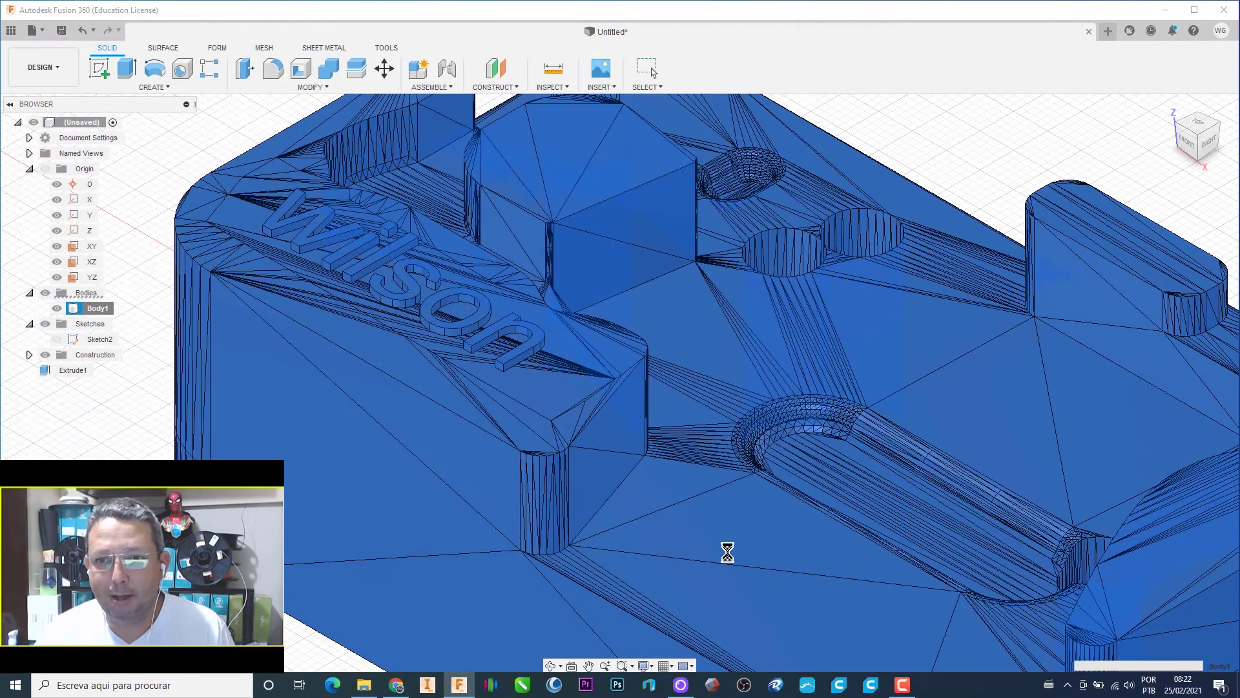
pyautogui.click(364, 685)
# Step: Select final.stl in File Explorer to show its 3D preview and zoom it
pyautogui.click(473, 333)
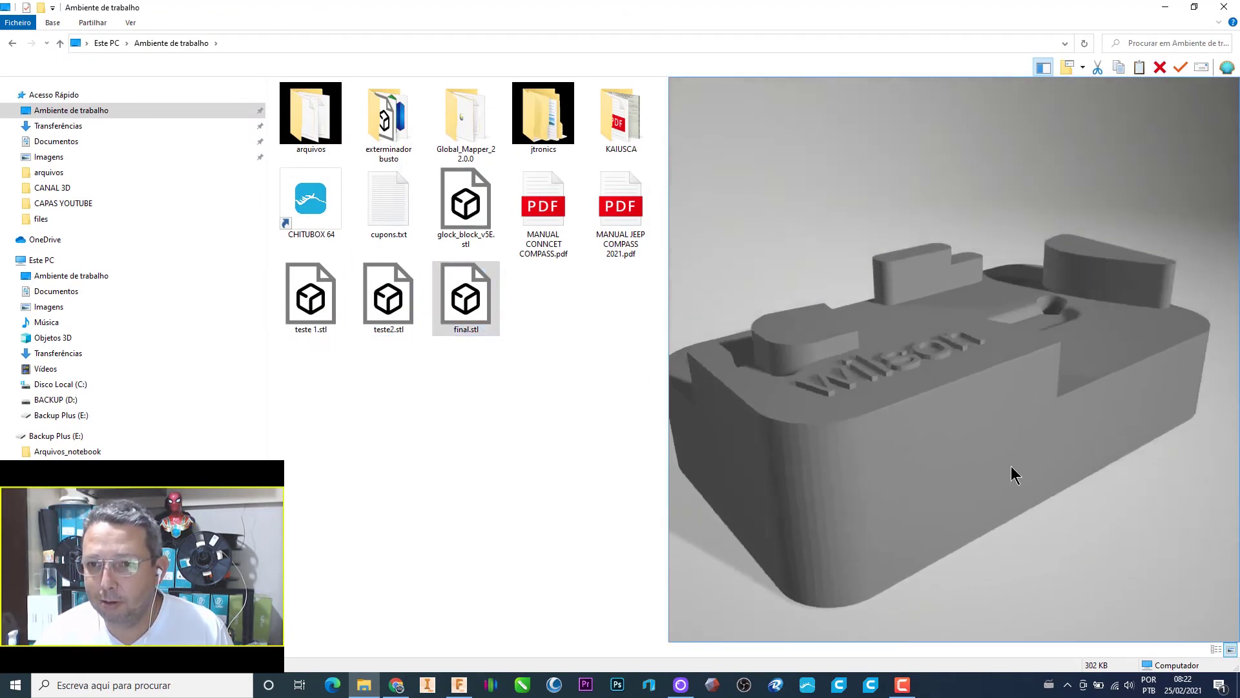
pyautogui.scroll(3, 801, 358)
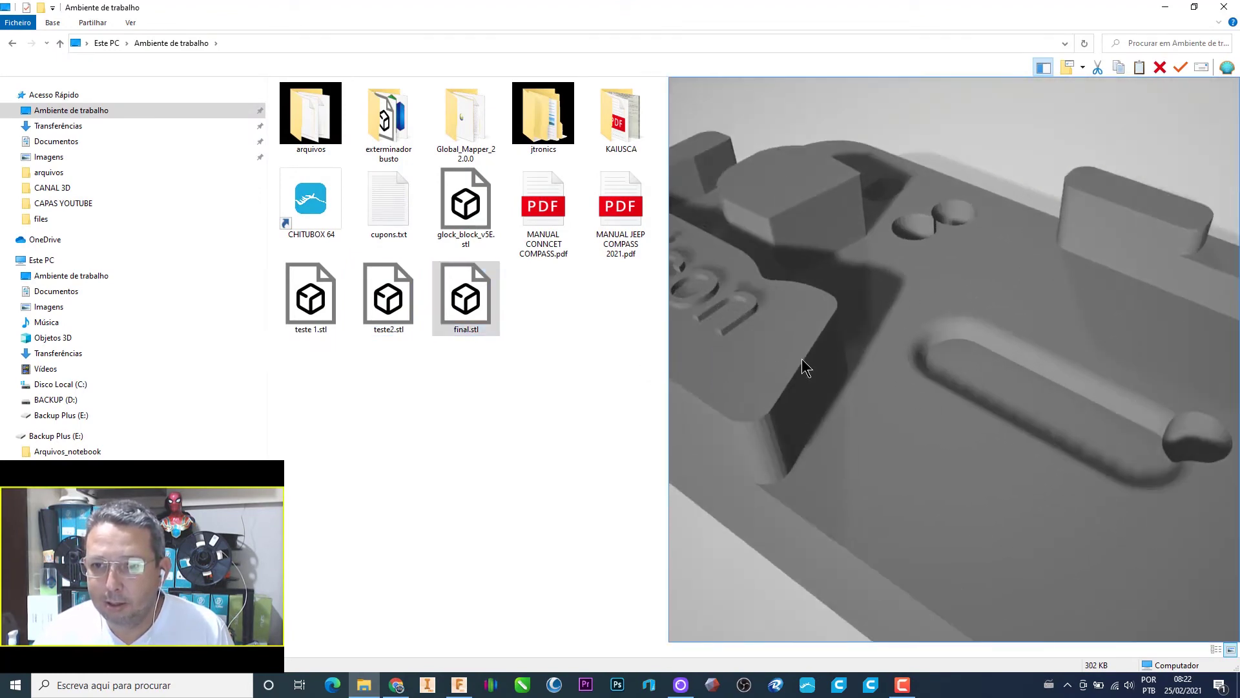
pyautogui.scroll(2, 801, 358)
pyautogui.scroll(-3, 815, 391)
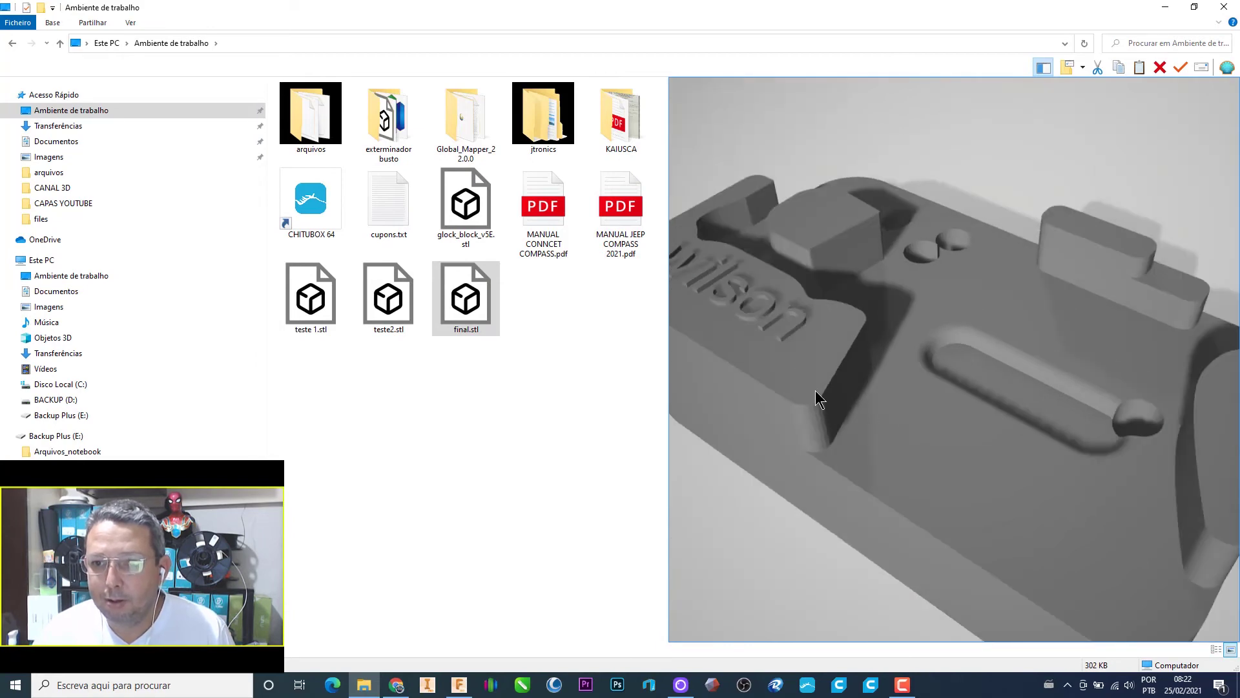
pyautogui.scroll(-3, 805, 399)
pyautogui.scroll(3, 799, 374)
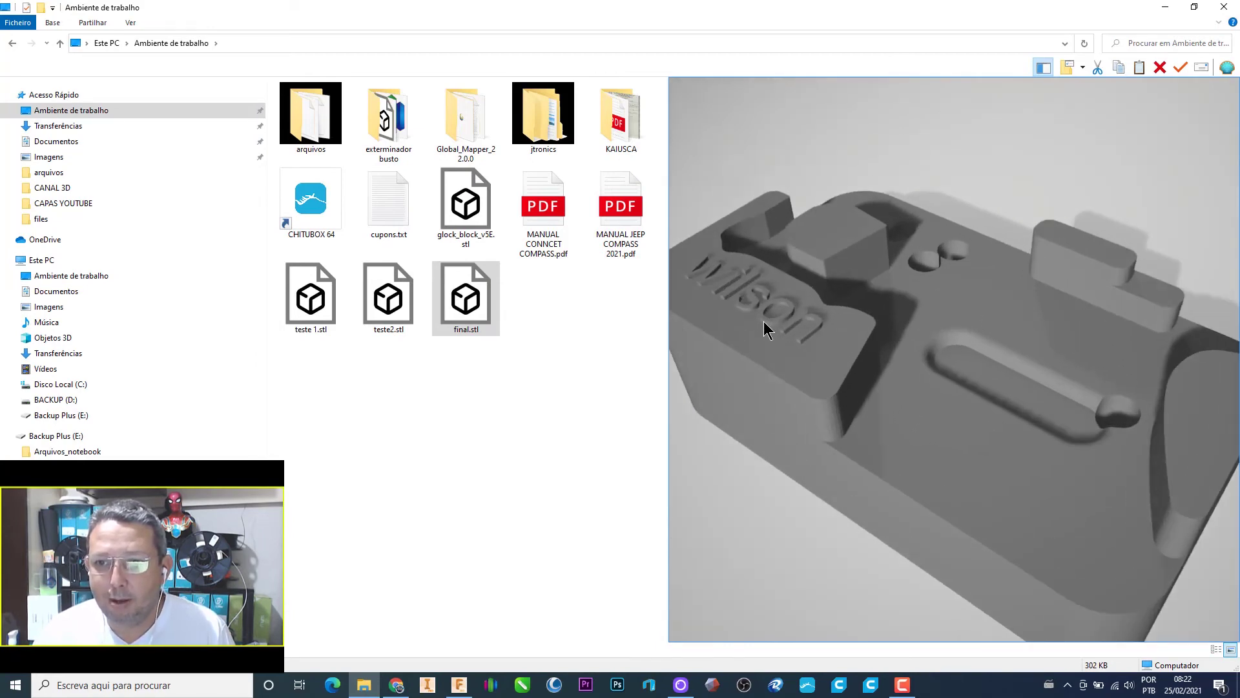
pyautogui.scroll(2, 773, 334)
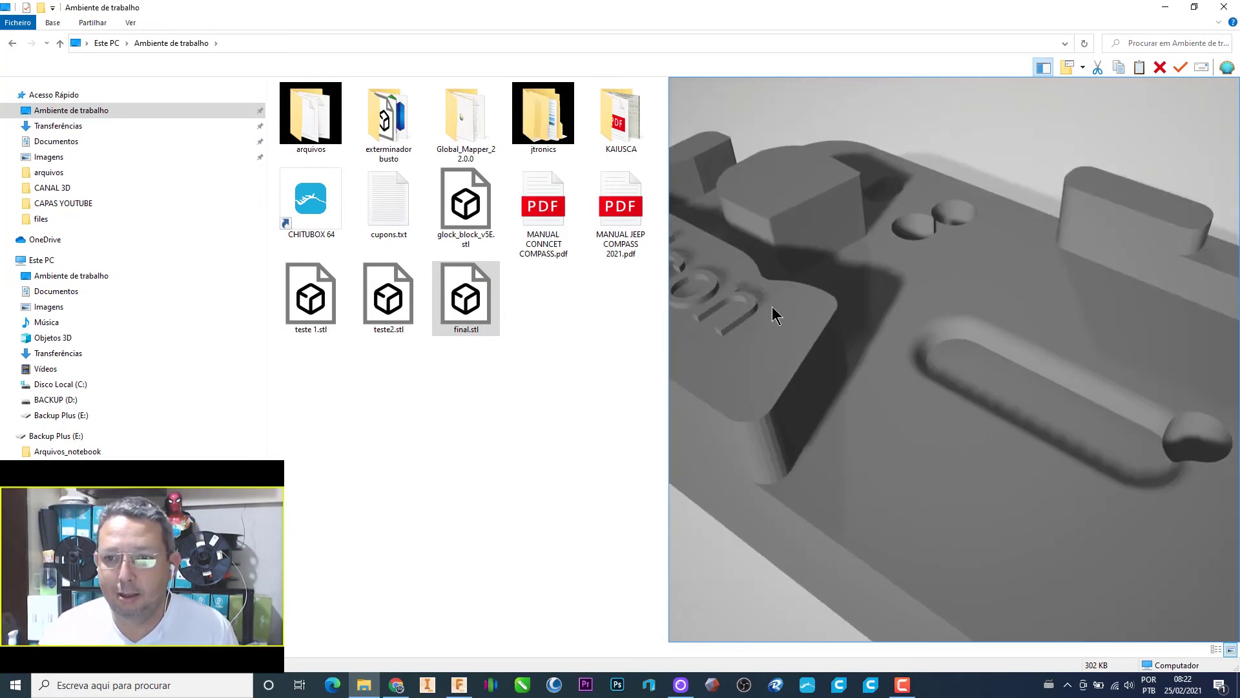
pyautogui.scroll(-3, 785, 380)
pyautogui.scroll(-3, 808, 400)
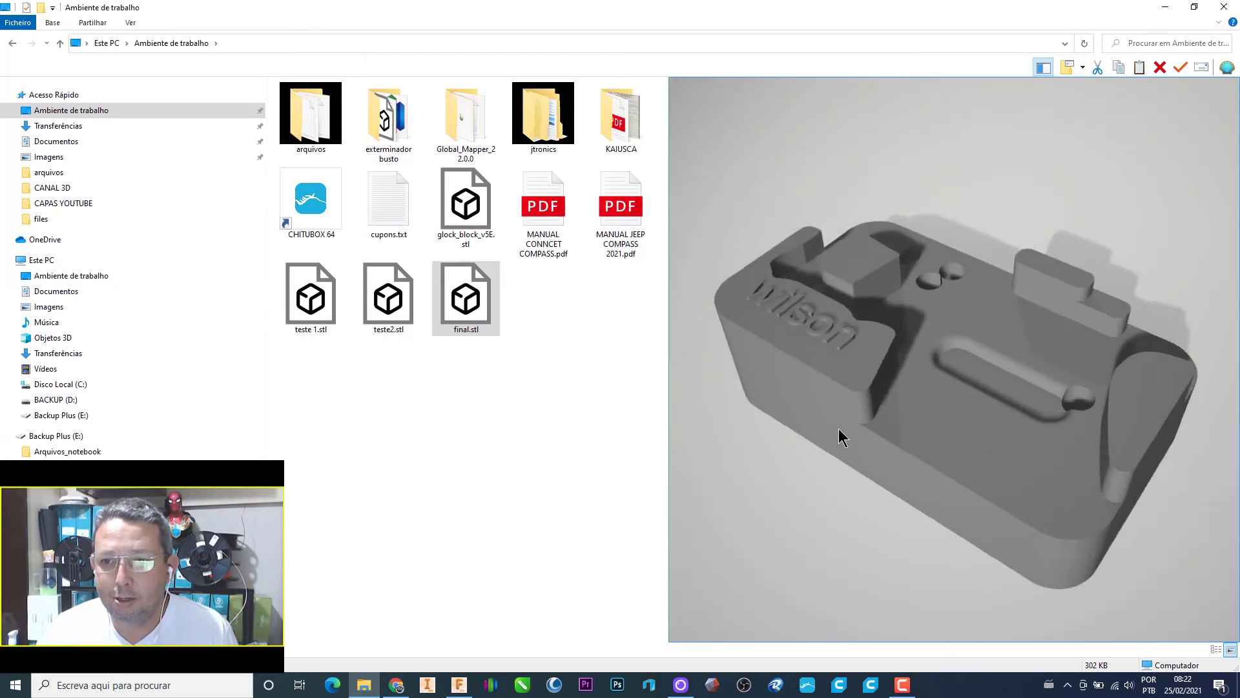
# Step: Rotate and tilt the preview to inspect the raised lettering from several angles
pyautogui.moveTo(838, 428); pyautogui.dragTo(893, 434)
pyautogui.scroll(2, 885, 433)
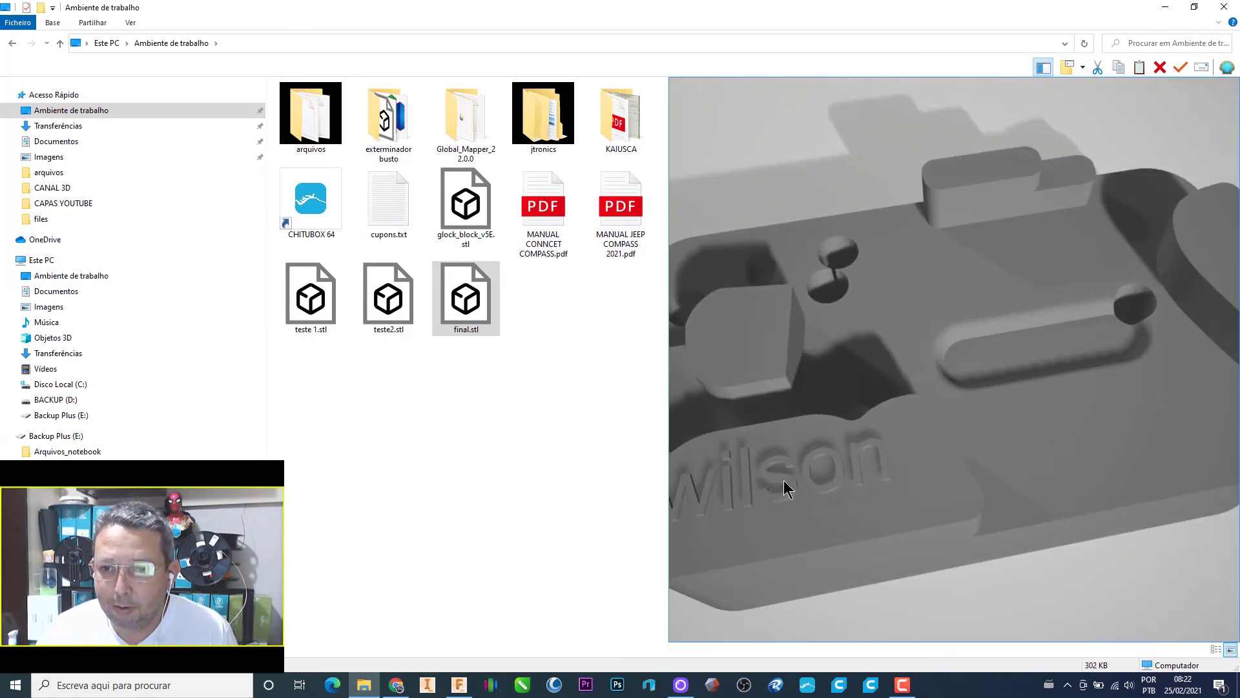
pyautogui.scroll(2, 803, 484)
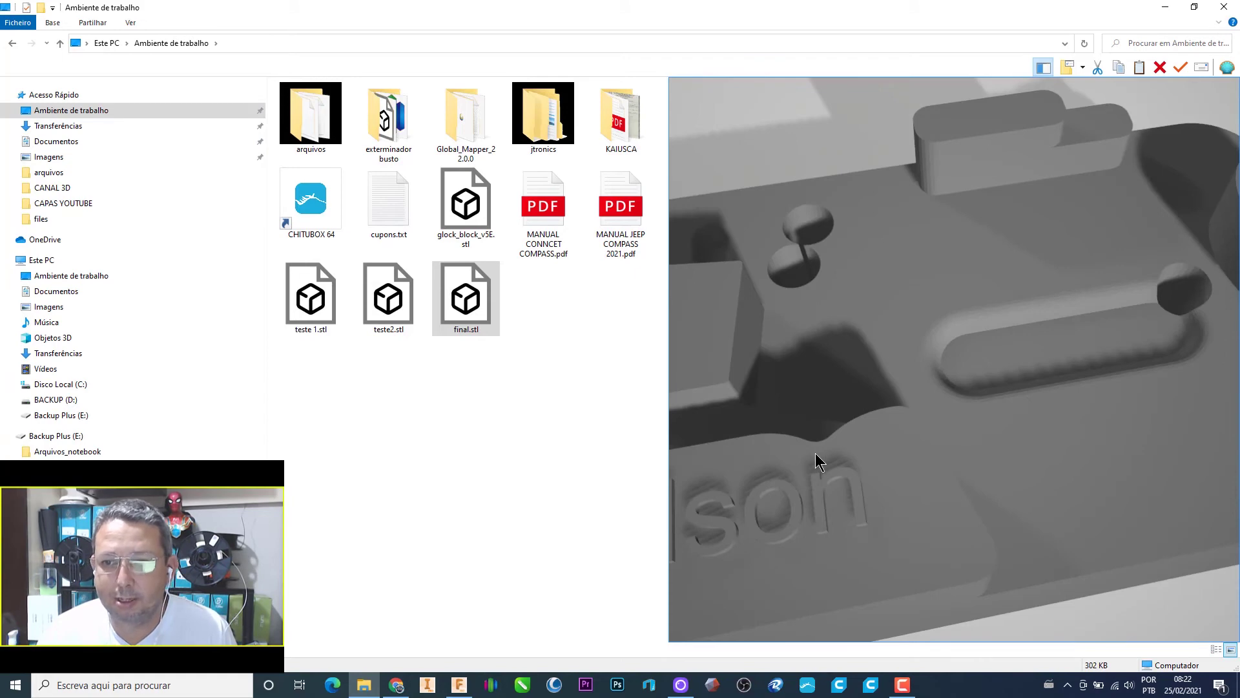
pyautogui.scroll(-3, 815, 442)
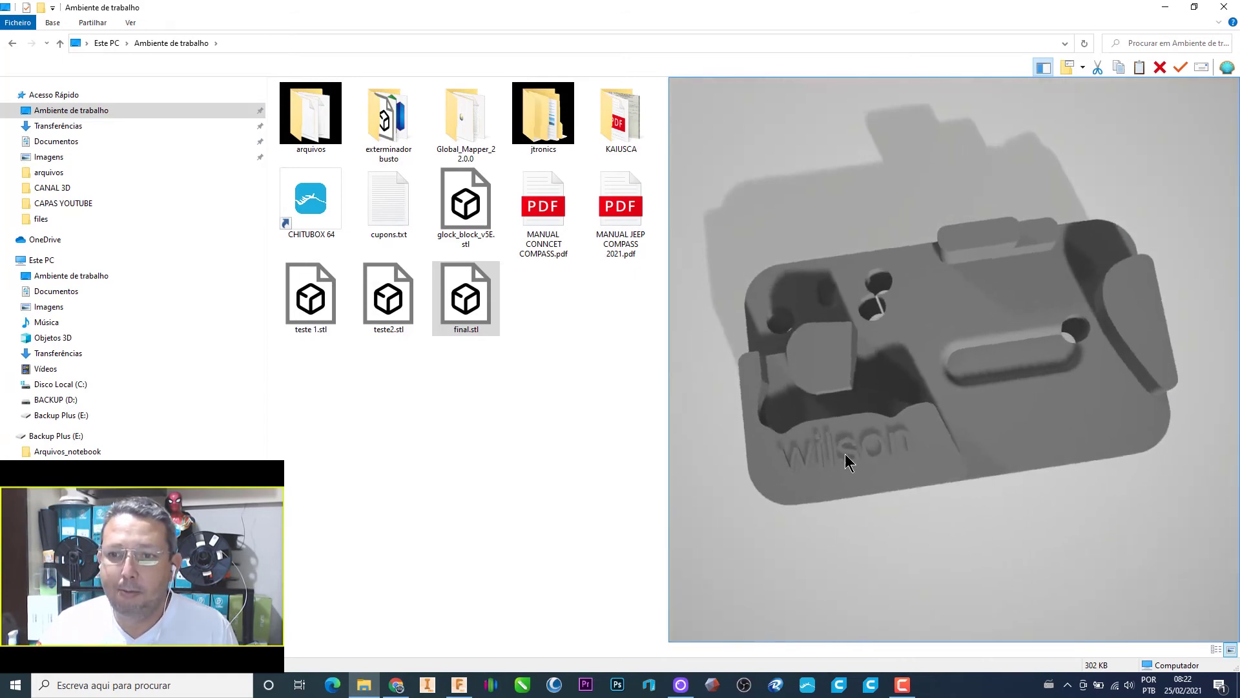
pyautogui.moveTo(845, 453)
pyautogui.mouseDown()
pyautogui.moveTo(833, 386)
pyautogui.moveTo(882, 316)
pyautogui.moveTo(912, 355)
pyautogui.moveTo(875, 394)
pyautogui.mouseUp()
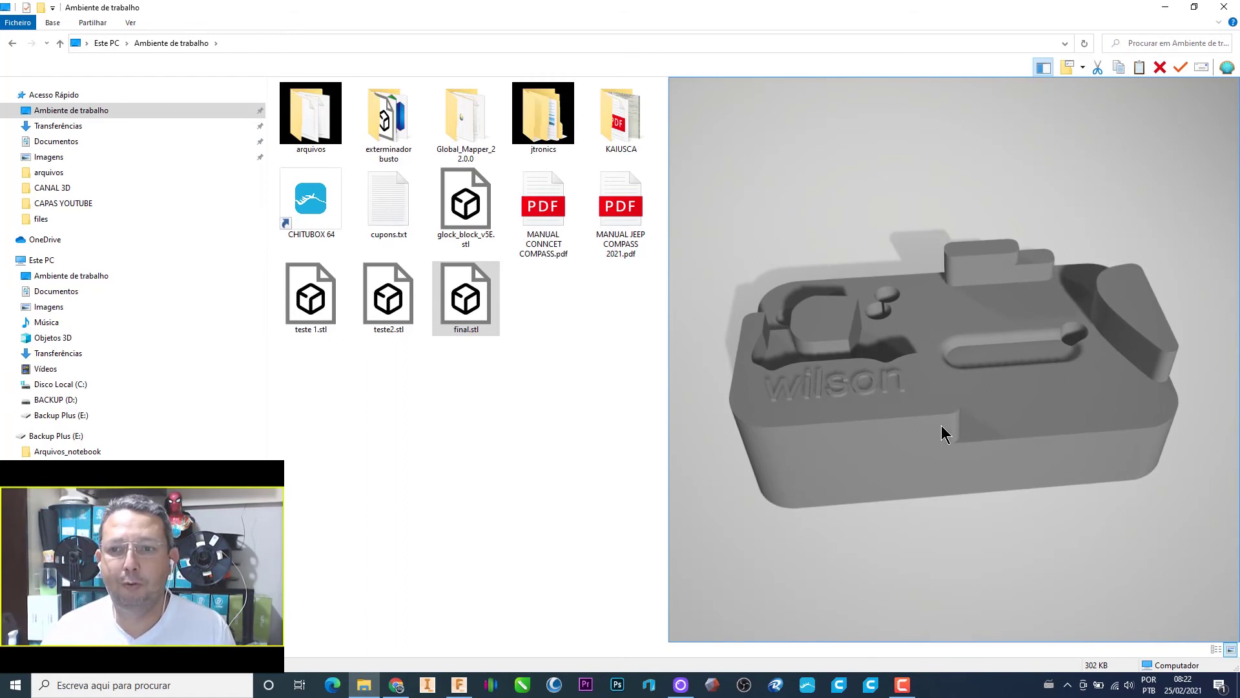
pyautogui.moveTo(874, 394); pyautogui.dragTo(823, 375)
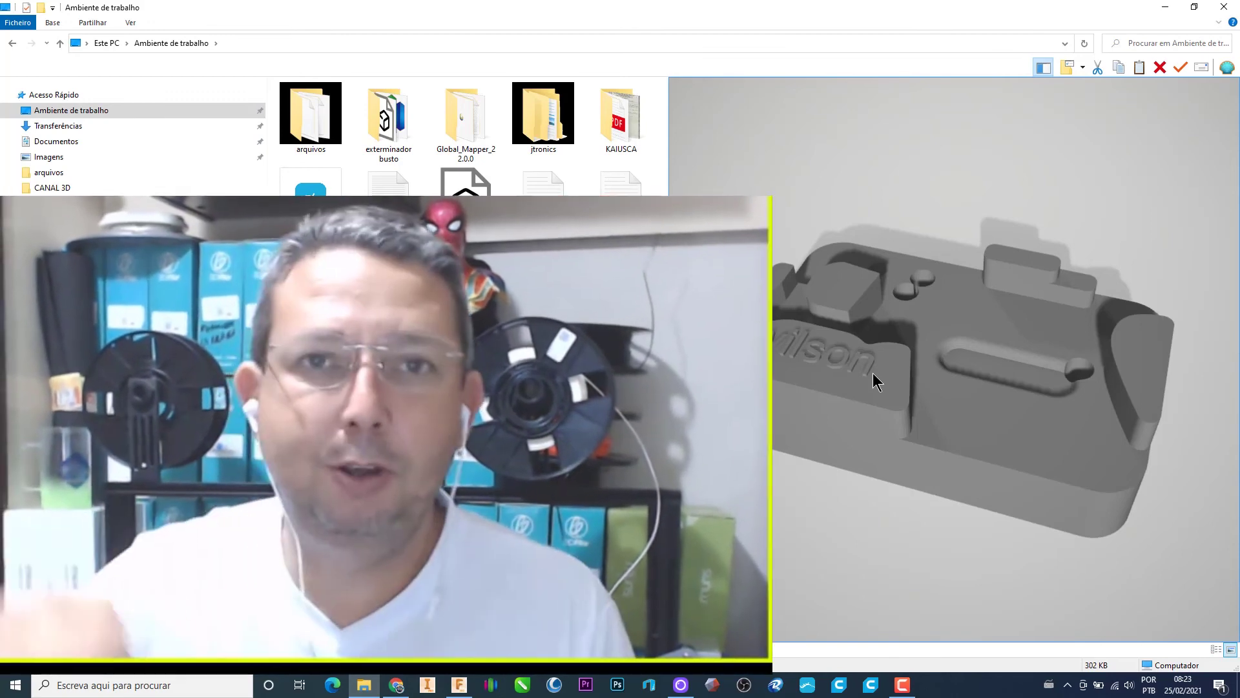
pyautogui.moveTo(873, 373); pyautogui.dragTo(927, 412)
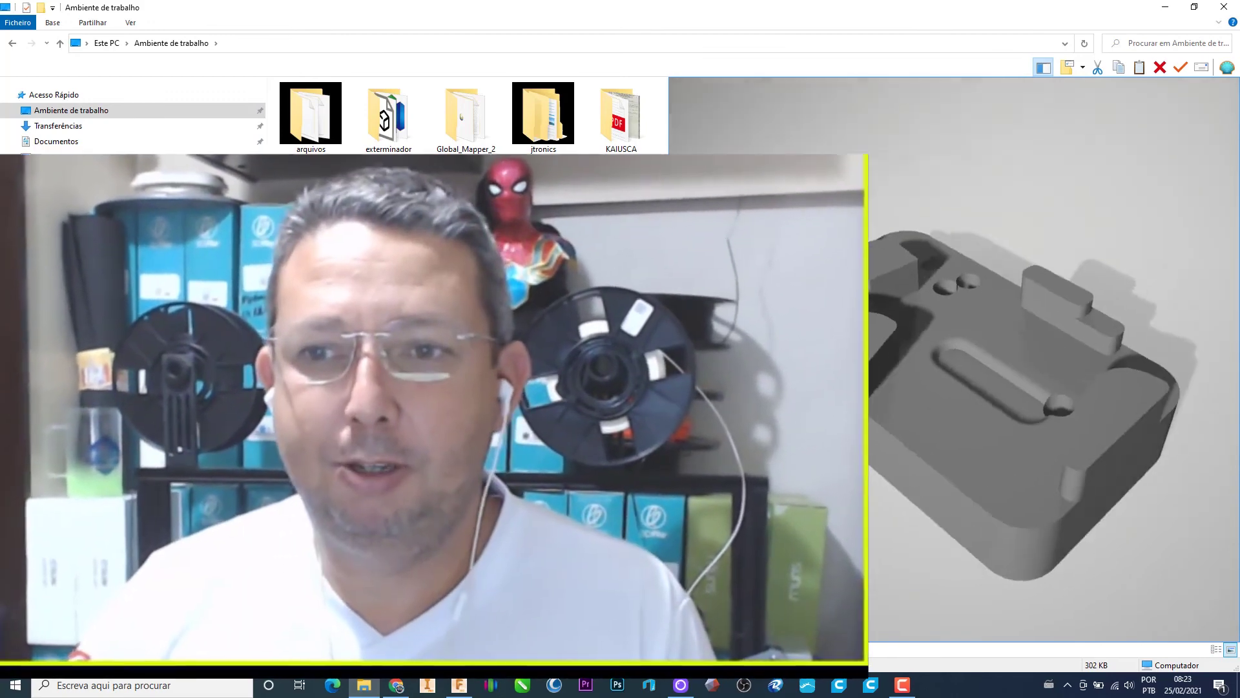